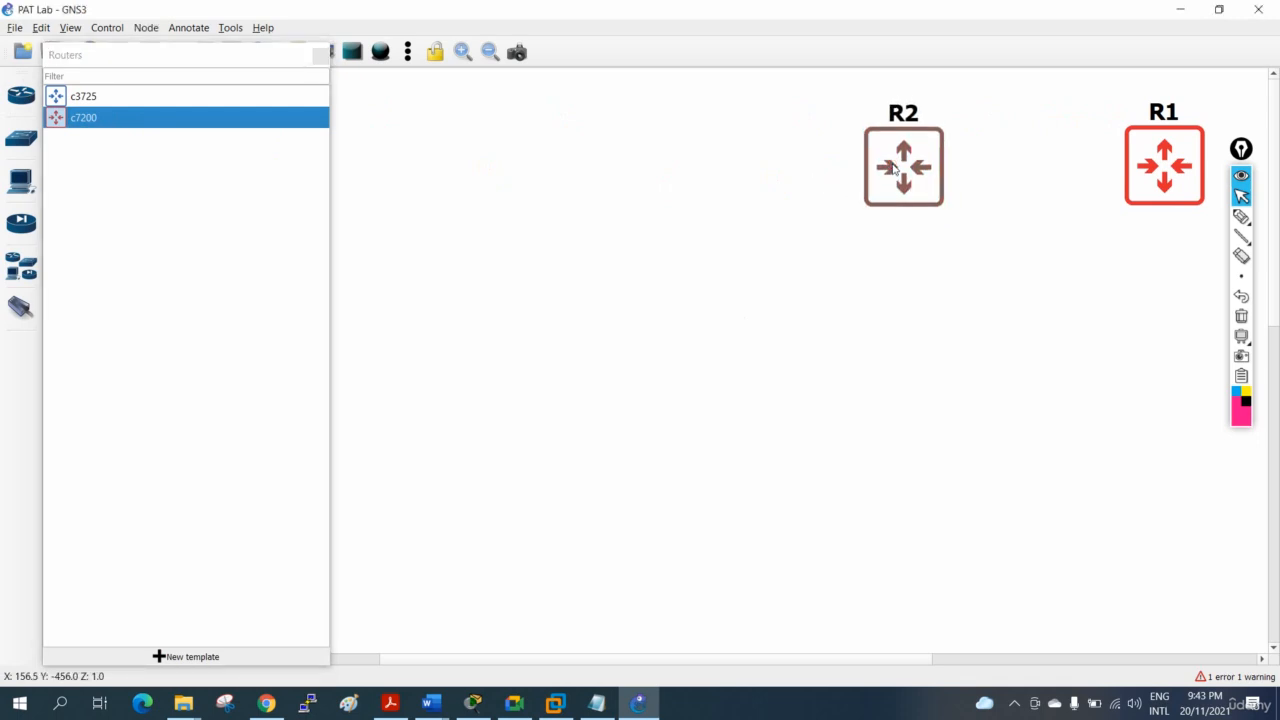
Add a c7200 router left of R2 and two Ethernet switches on server DESKTOP-2PTSF32, positioned below R3 and R2.
{"action": "left_click_drag", "start_coordinate": [83, 119], "coordinate": [556, 153]}
{"action": "left_click", "coordinate": [20, 142]}
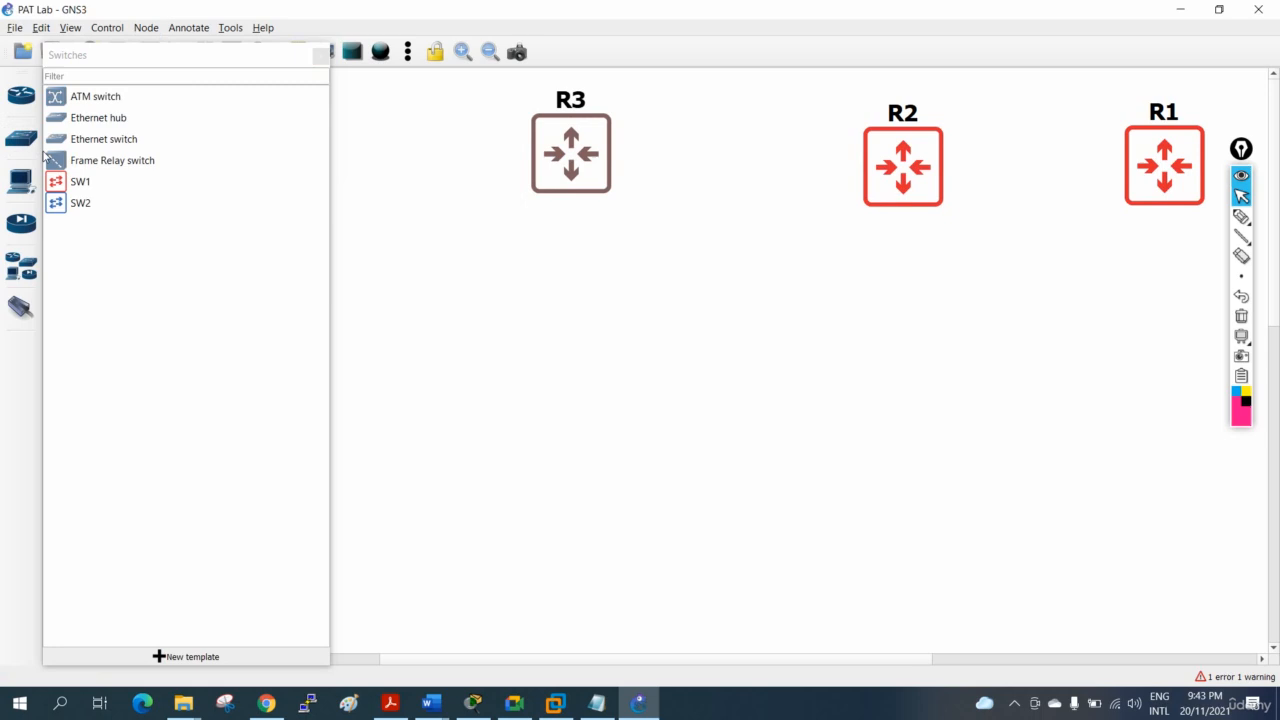
{"action": "left_click", "coordinate": [96, 145]}
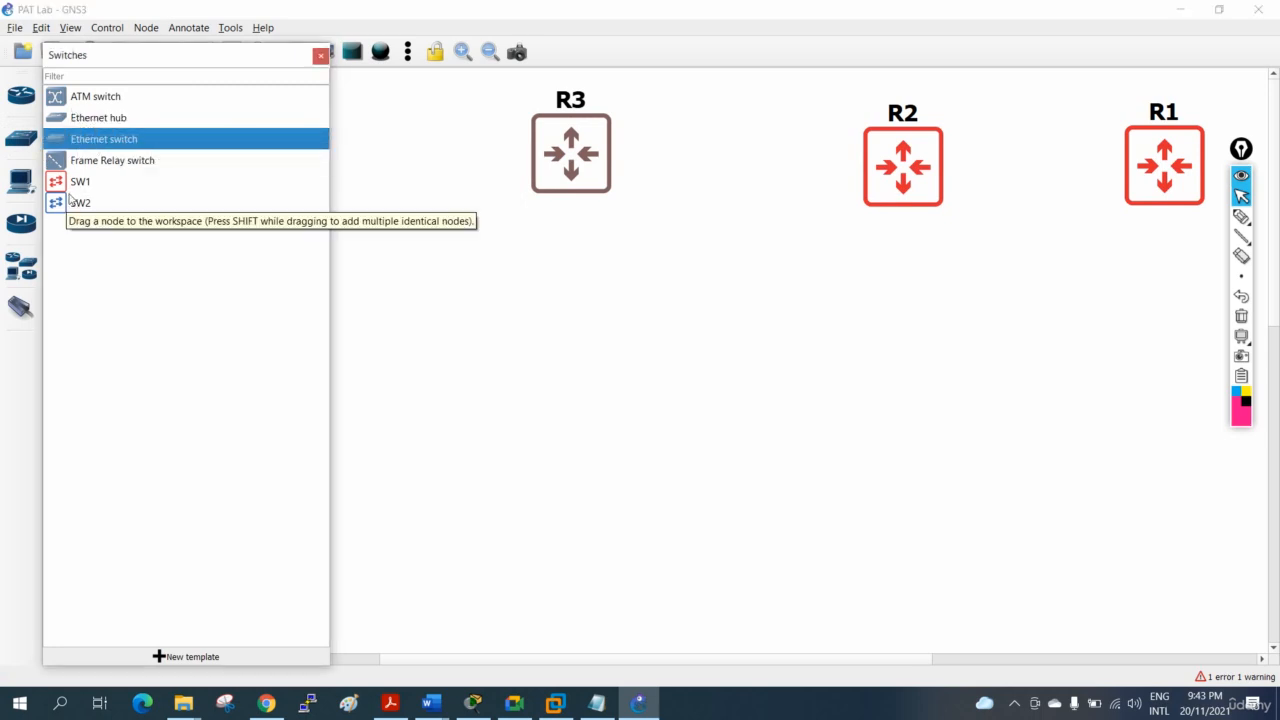
{"action": "left_click_drag", "start_coordinate": [77, 145], "coordinate": [107, 148]}
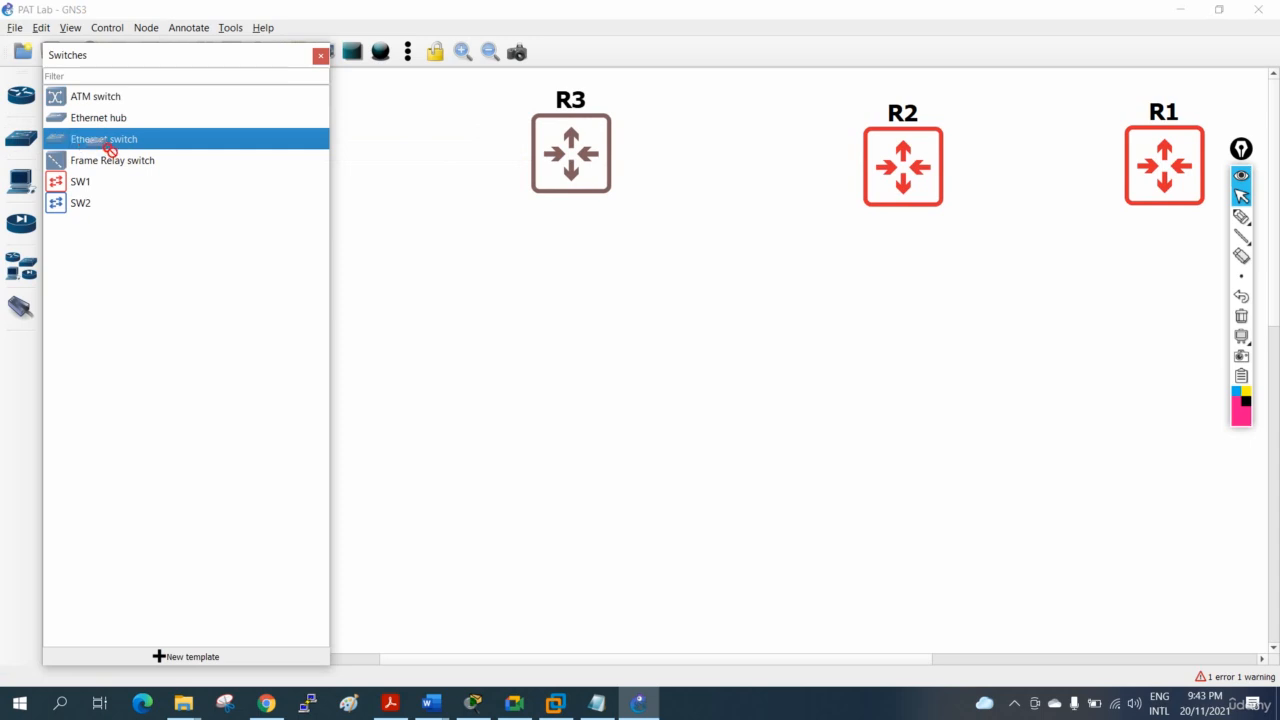
{"action": "left_click_drag", "start_coordinate": [198, 157], "coordinate": [589, 335]}
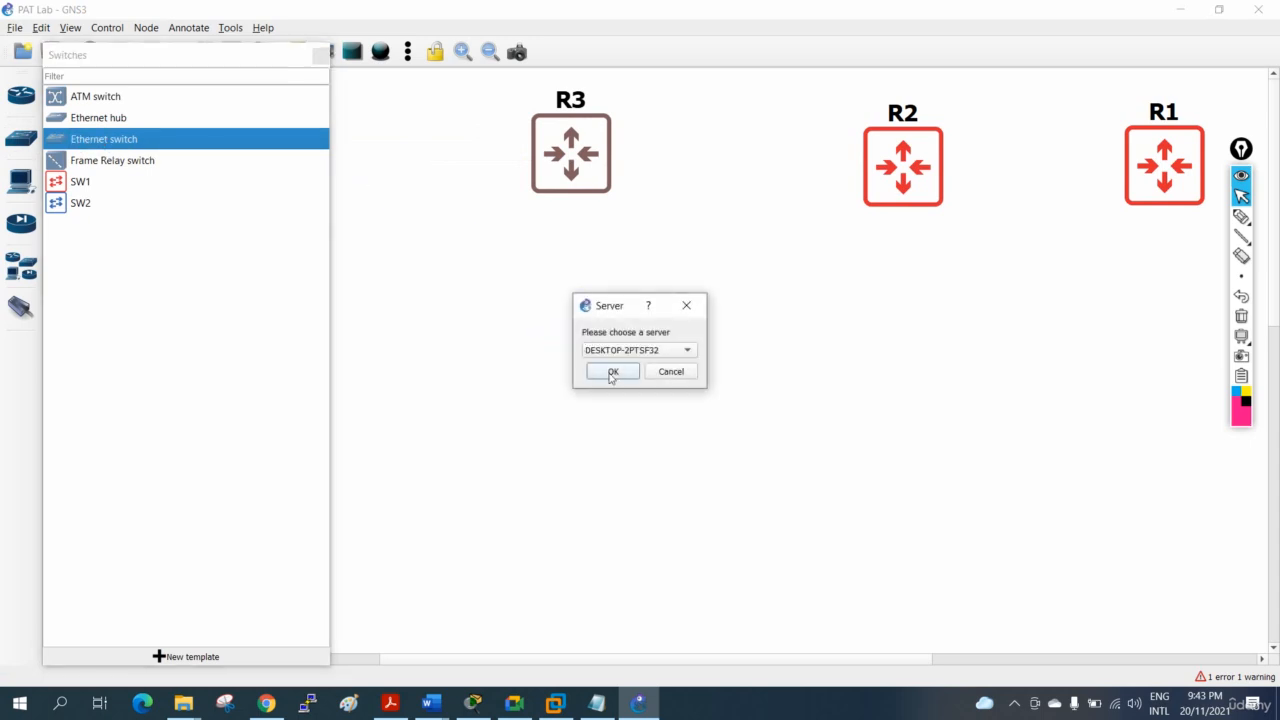
{"action": "left_click", "coordinate": [611, 371]}
{"action": "left_click_drag", "start_coordinate": [107, 150], "coordinate": [899, 386]}
{"action": "left_click", "coordinate": [604, 371]}
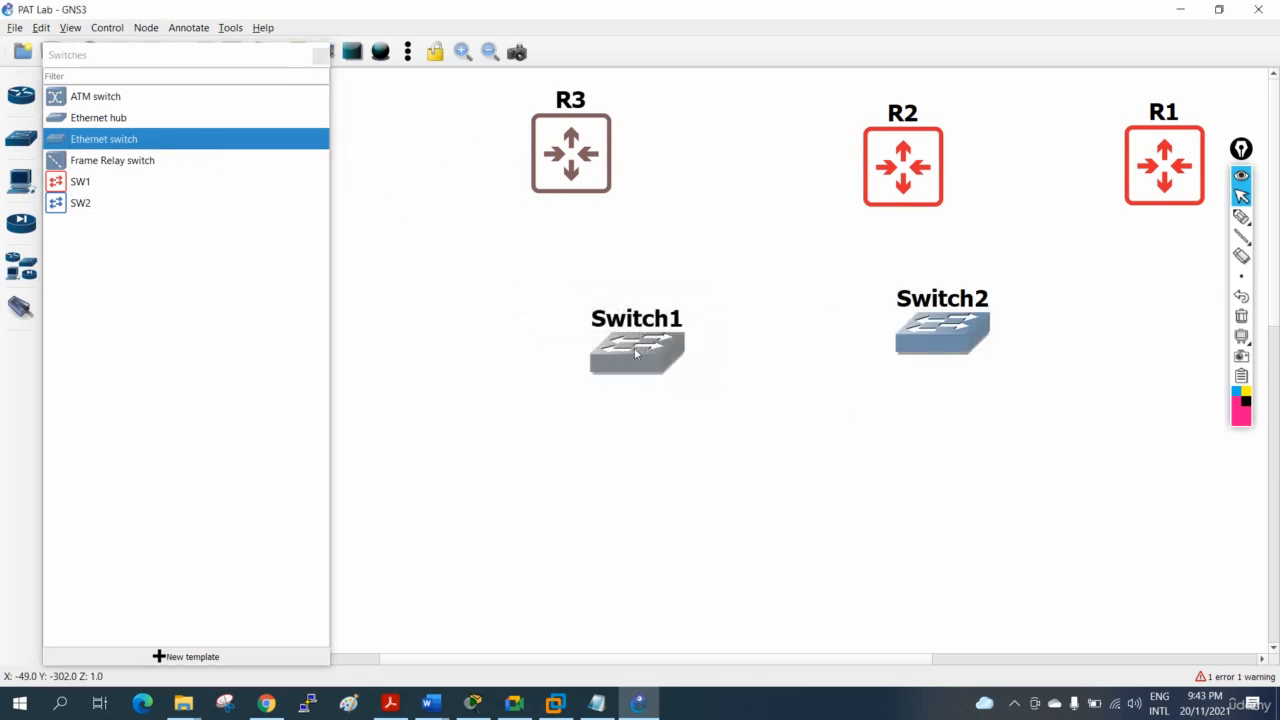
{"action": "left_click_drag", "start_coordinate": [648, 346], "coordinate": [586, 333]}
{"action": "left_click_drag", "start_coordinate": [952, 340], "coordinate": [928, 335]}
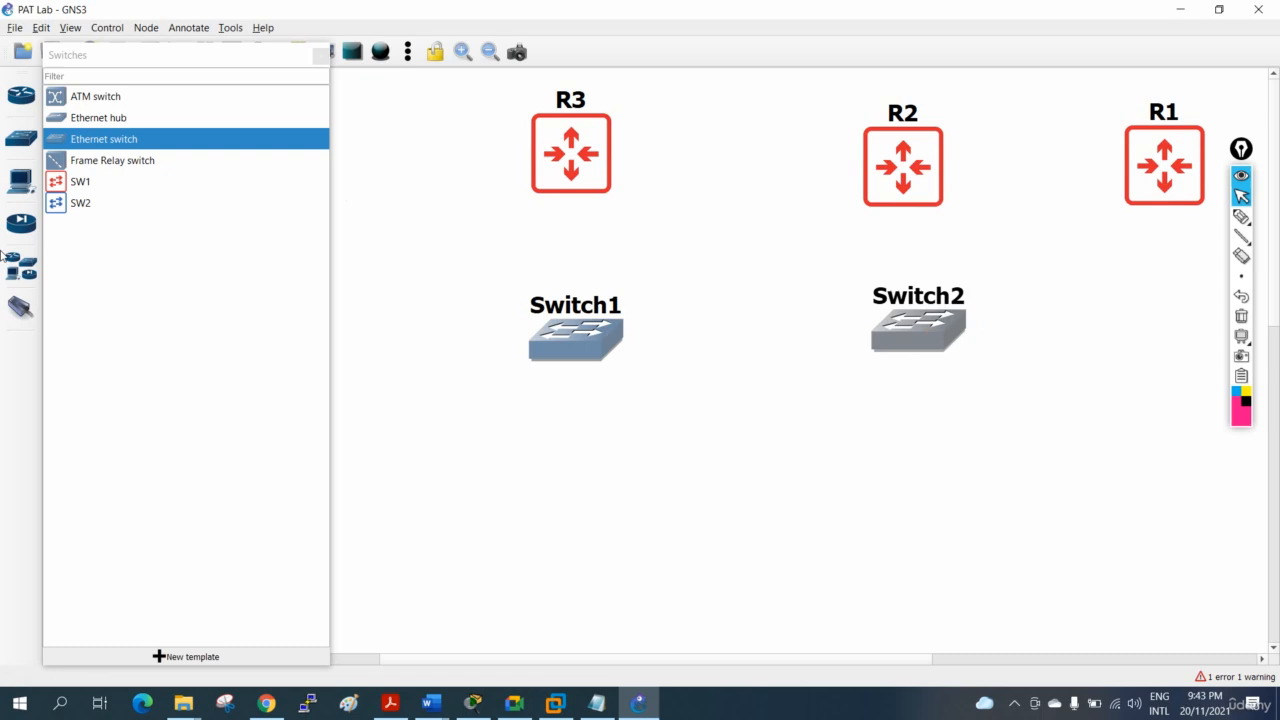
Add four VPCS end devices on server DESKTOP-2PTSF32, placing two below Switch1 and two below Switch2.
{"action": "left_click", "coordinate": [20, 181]}
{"action": "left_click_drag", "start_coordinate": [63, 224], "coordinate": [461, 474]}
{"action": "left_click", "coordinate": [610, 372]}
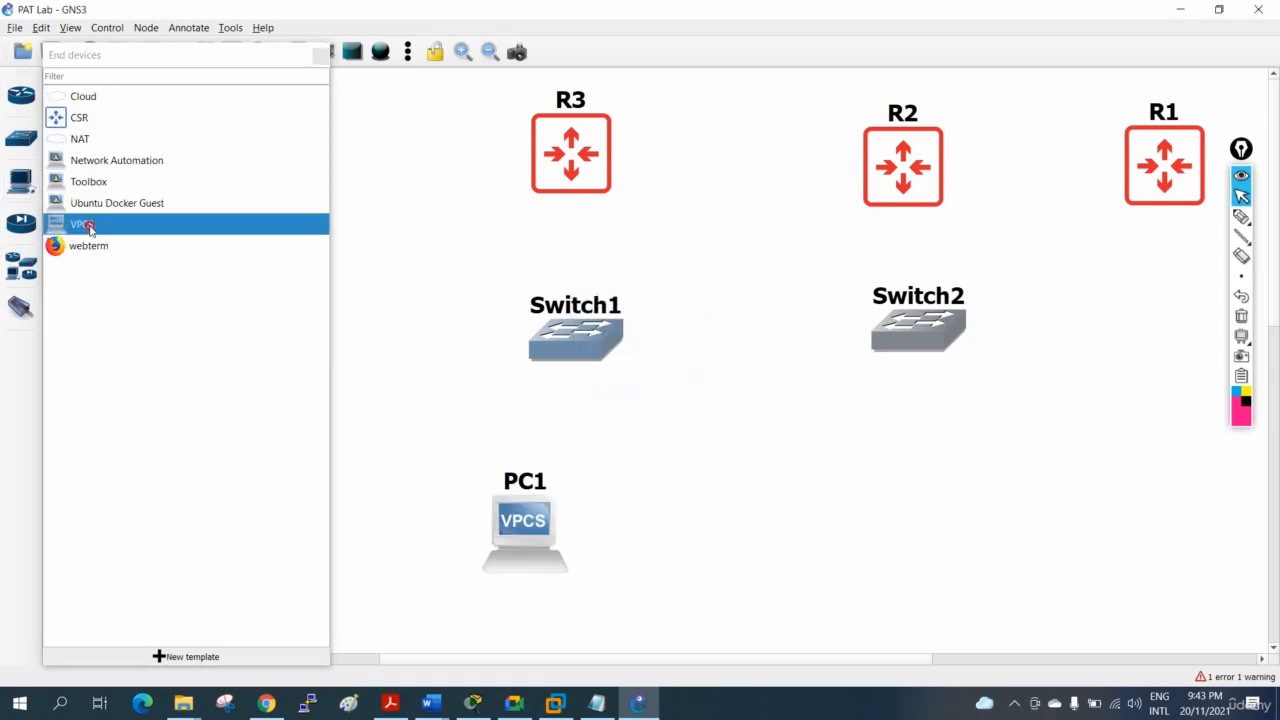
{"action": "left_click_drag", "start_coordinate": [87, 226], "coordinate": [645, 518]}
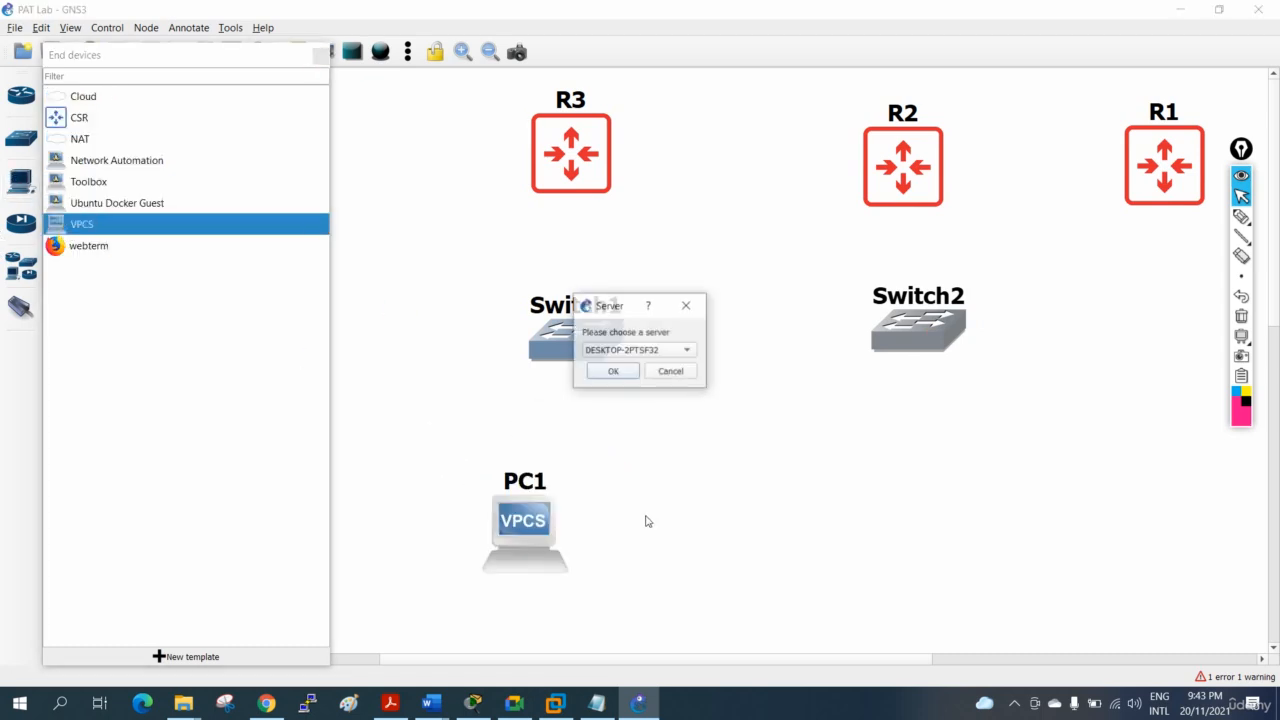
{"action": "left_click", "coordinate": [627, 374]}
{"action": "left_click_drag", "start_coordinate": [120, 232], "coordinate": [378, 309]}
{"action": "left_click", "coordinate": [611, 373]}
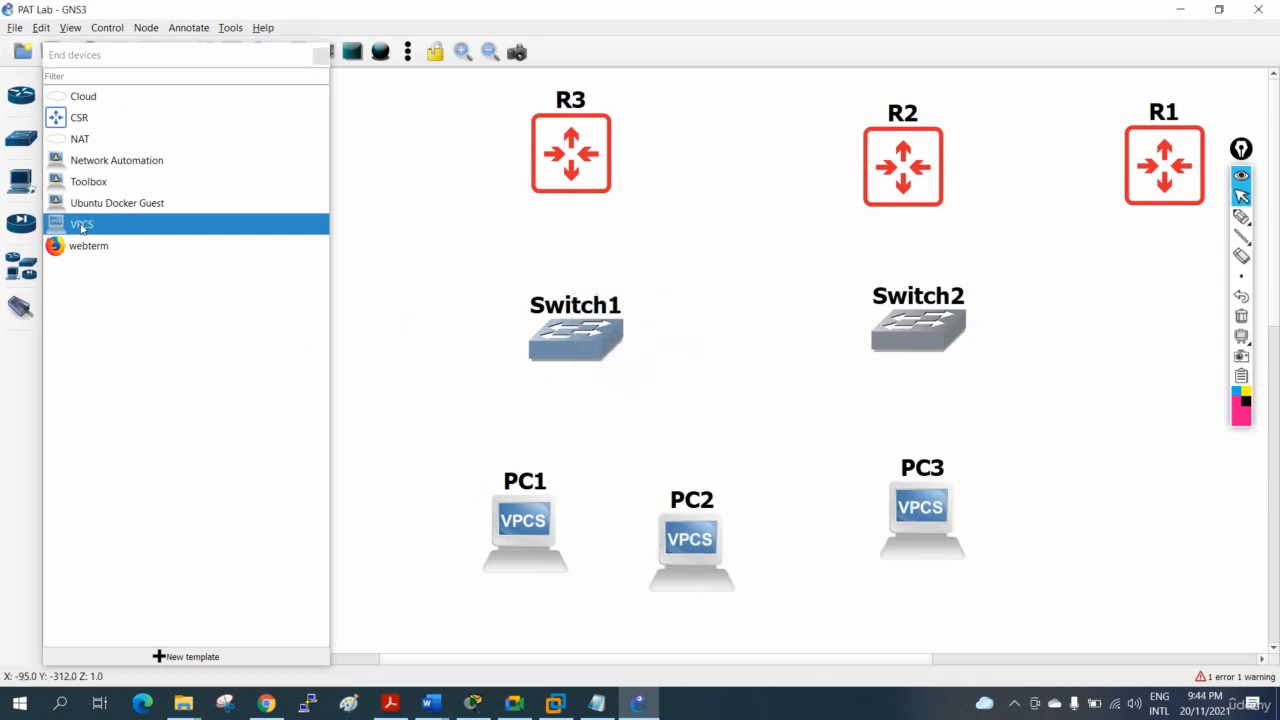
{"action": "left_click_drag", "start_coordinate": [82, 228], "coordinate": [1030, 500]}
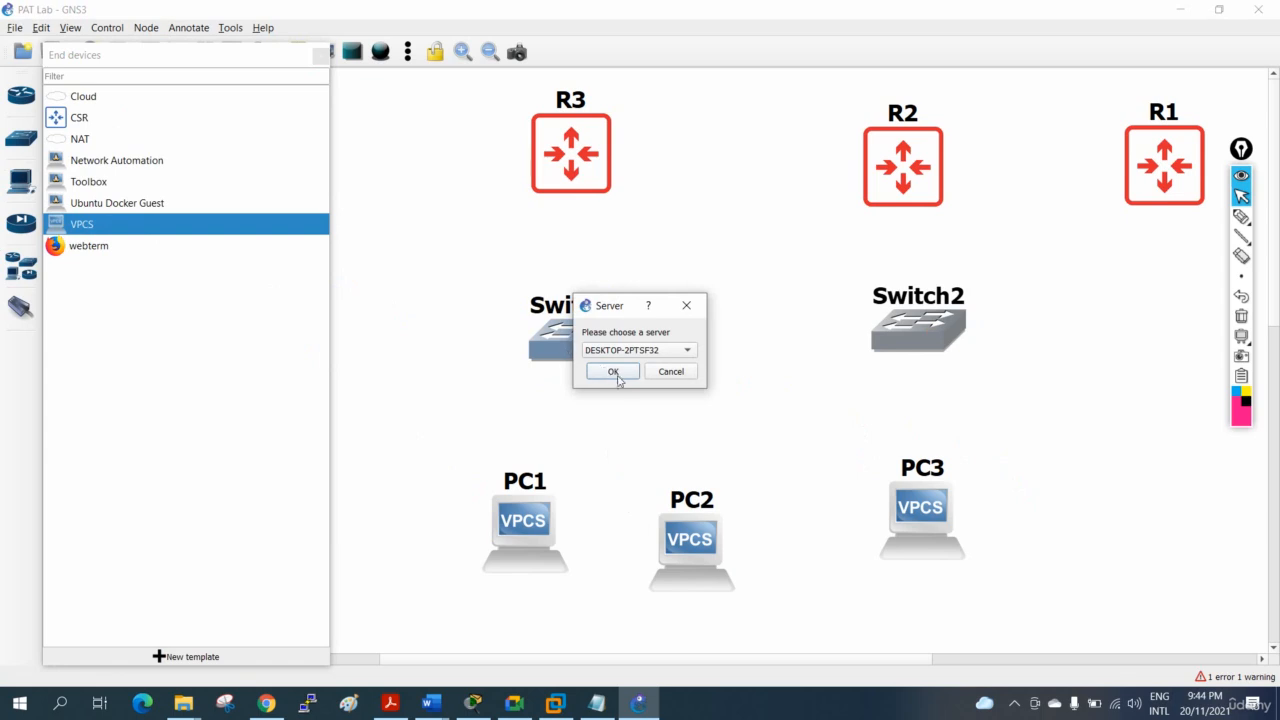
{"action": "left_click", "coordinate": [613, 372]}
{"action": "left_click", "coordinate": [321, 58]}
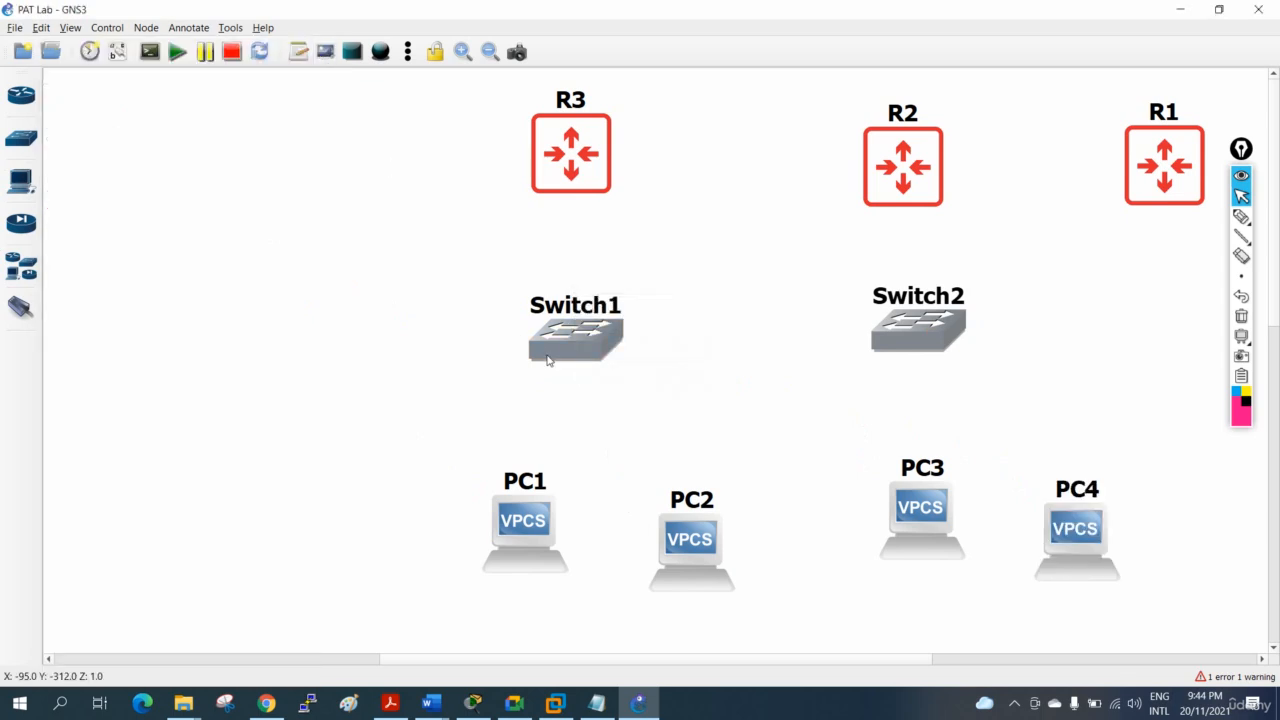
Move R3, Switch1, PC1 and PC2 to the far left of the workspace as one branch.
{"action": "left_click_drag", "start_coordinate": [577, 152], "coordinate": [187, 147]}
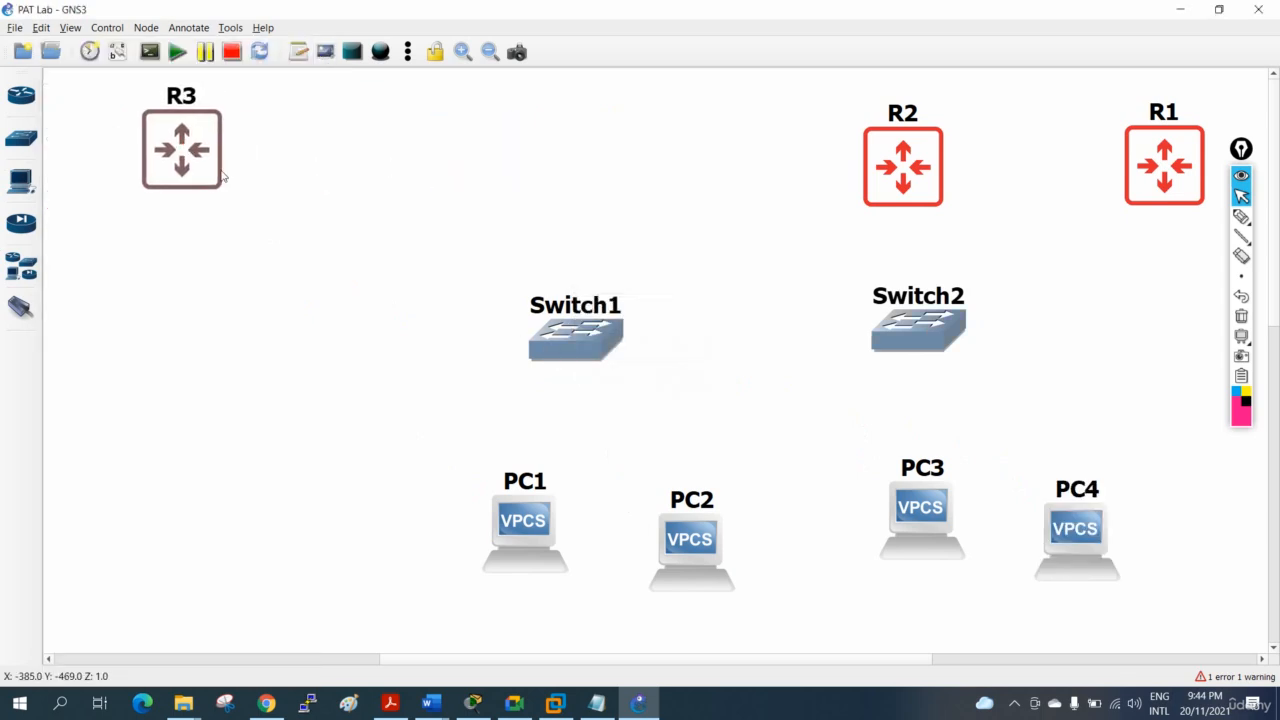
{"action": "left_click_drag", "start_coordinate": [587, 335], "coordinate": [170, 322]}
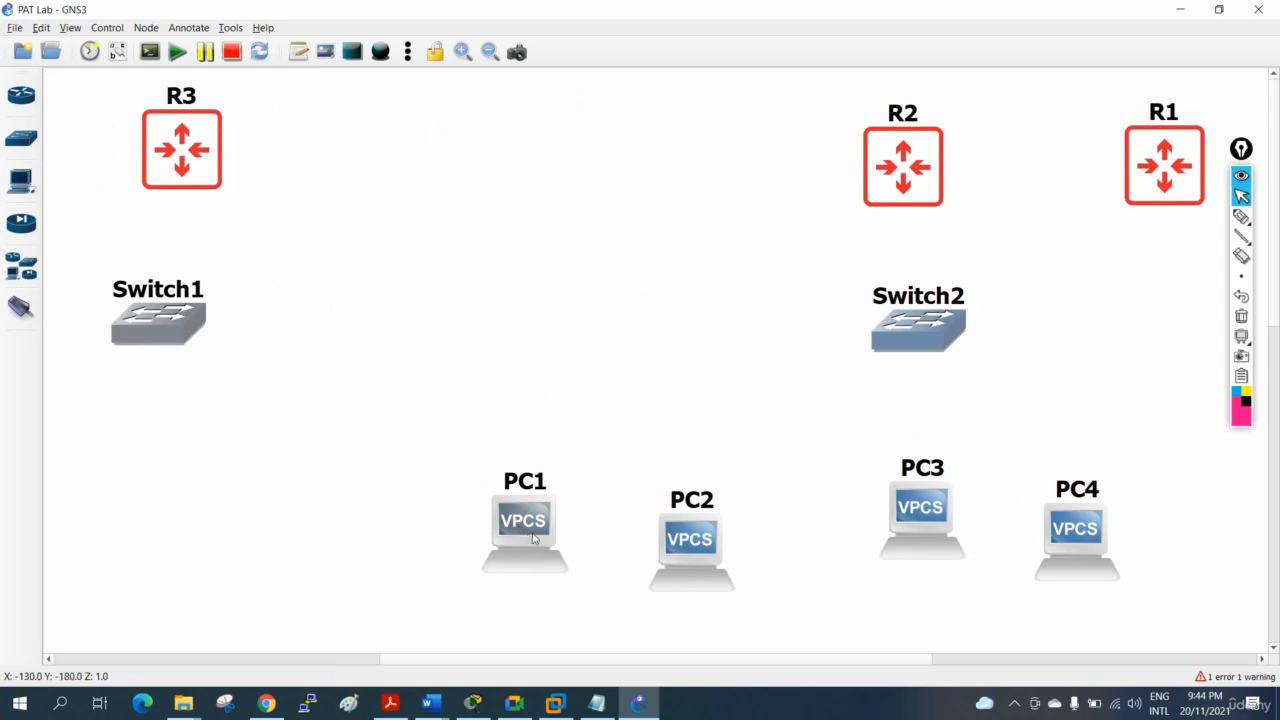
{"action": "left_click_drag", "start_coordinate": [533, 538], "coordinate": [120, 513]}
{"action": "left_click_drag", "start_coordinate": [700, 562], "coordinate": [263, 501]}
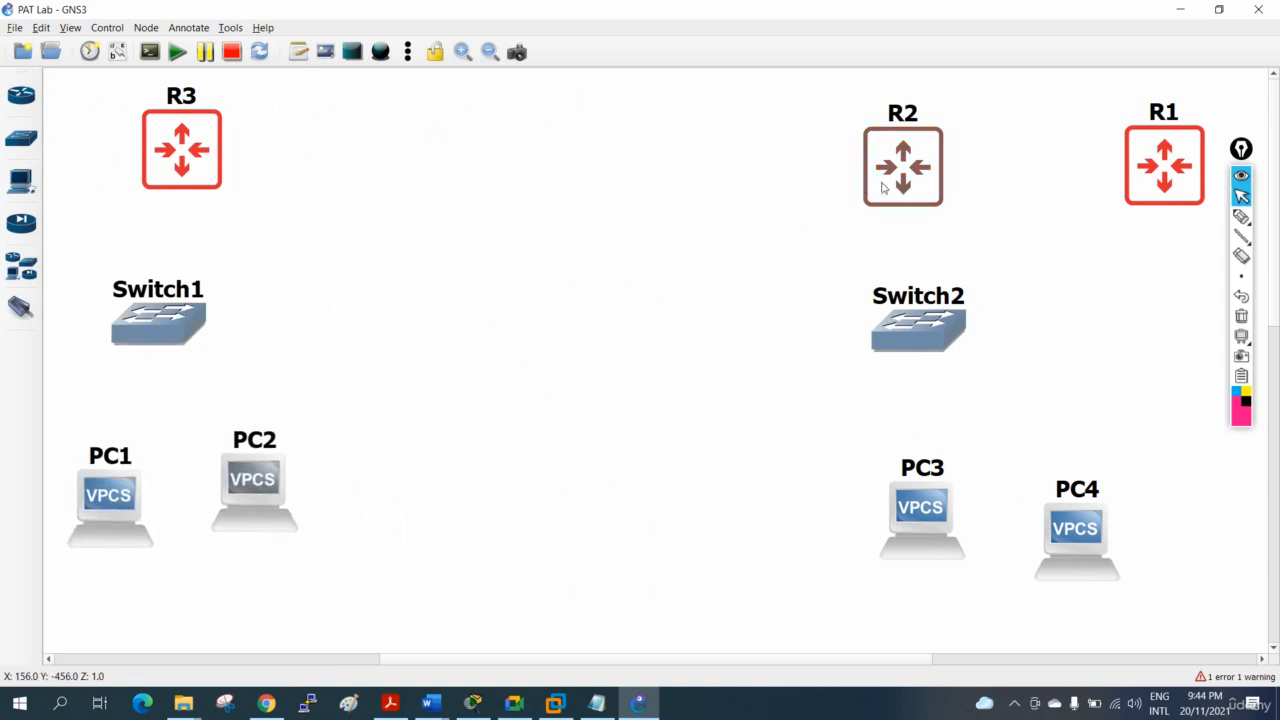
Move R2, Switch2, PC3 and PC4 toward the middle of the workspace, between the R3 branch and R1.
{"action": "left_click_drag", "start_coordinate": [882, 187], "coordinate": [529, 169]}
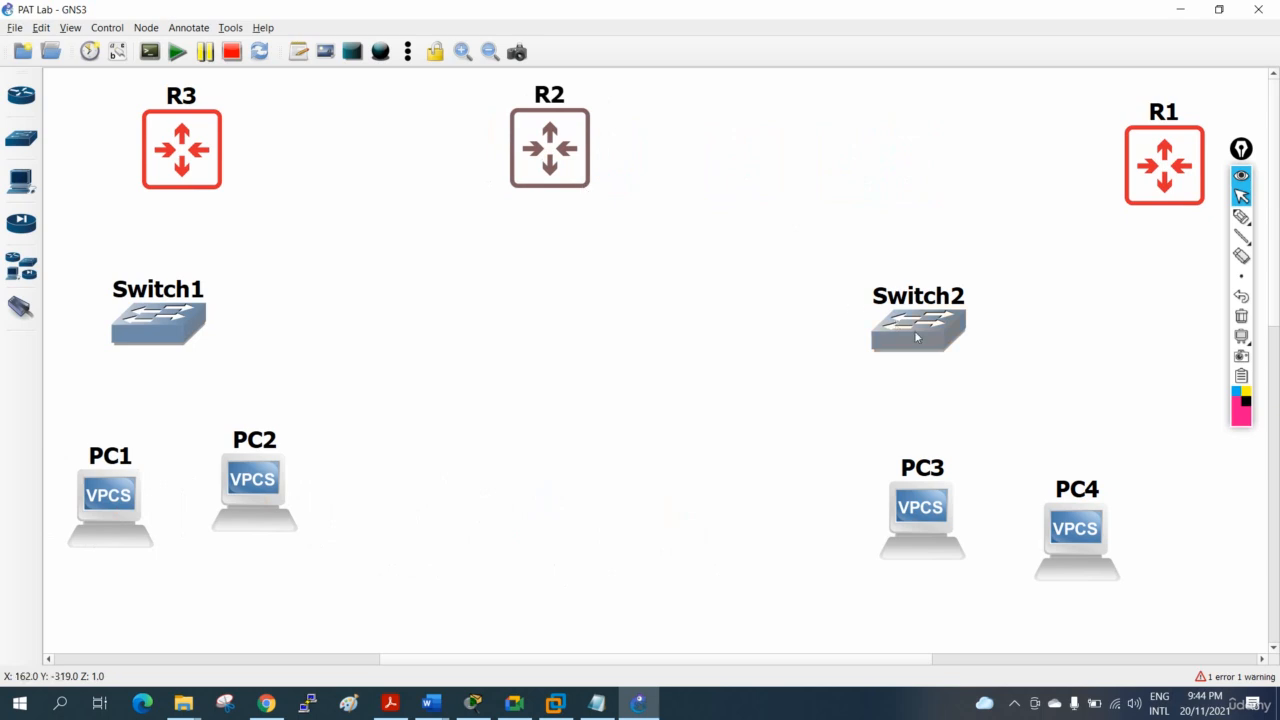
{"action": "left_click_drag", "start_coordinate": [916, 337], "coordinate": [557, 306]}
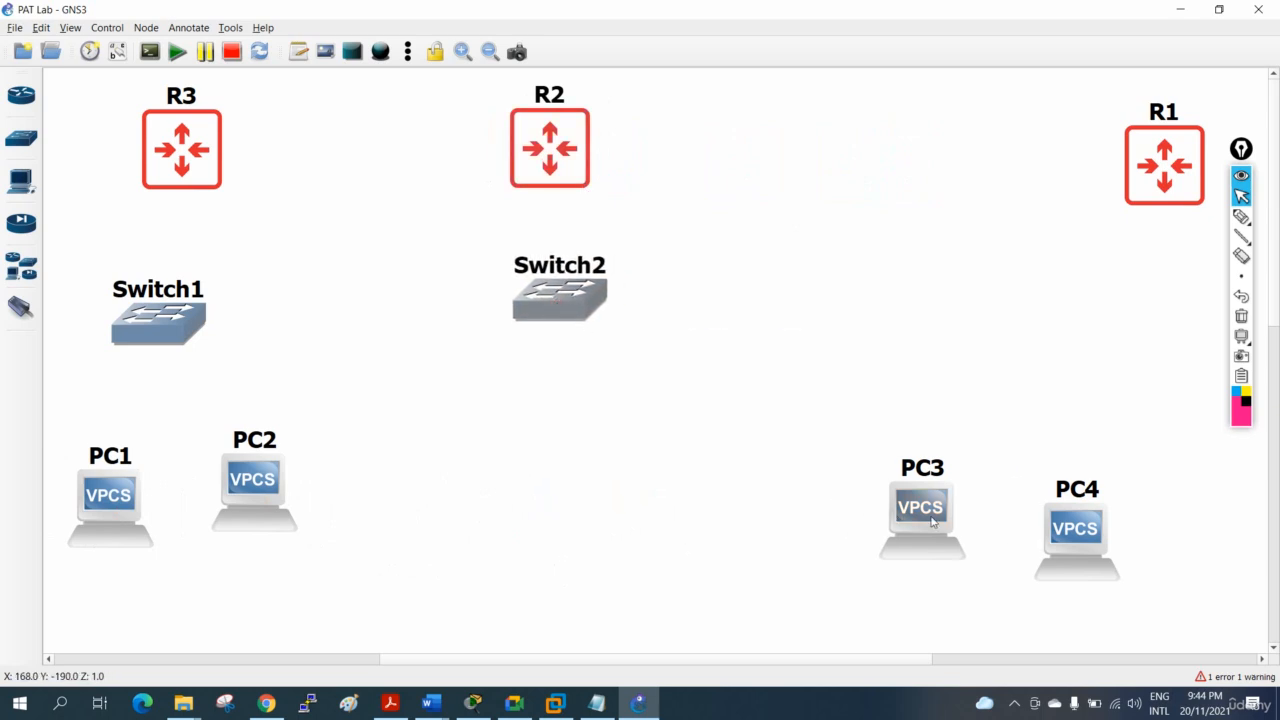
{"action": "left_click_drag", "start_coordinate": [932, 521], "coordinate": [485, 491]}
{"action": "left_click_drag", "start_coordinate": [1087, 526], "coordinate": [660, 471]}
Link R1 FastEthernet0/0 to R2 FastEthernet0/0, and R2 FastEthernet1/0 to R3 FastEthernet1/0.
{"action": "left_click", "coordinate": [21, 307]}
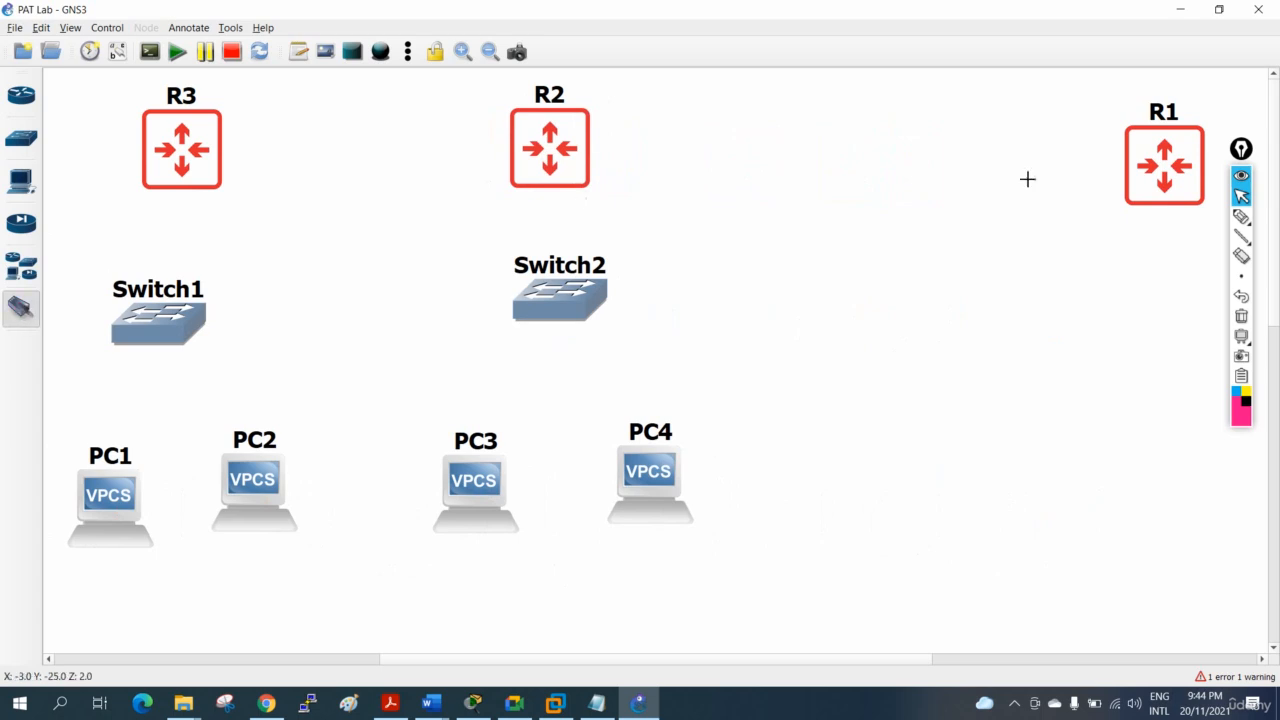
{"action": "left_click", "coordinate": [1136, 152]}
{"action": "left_click", "coordinate": [1150, 160]}
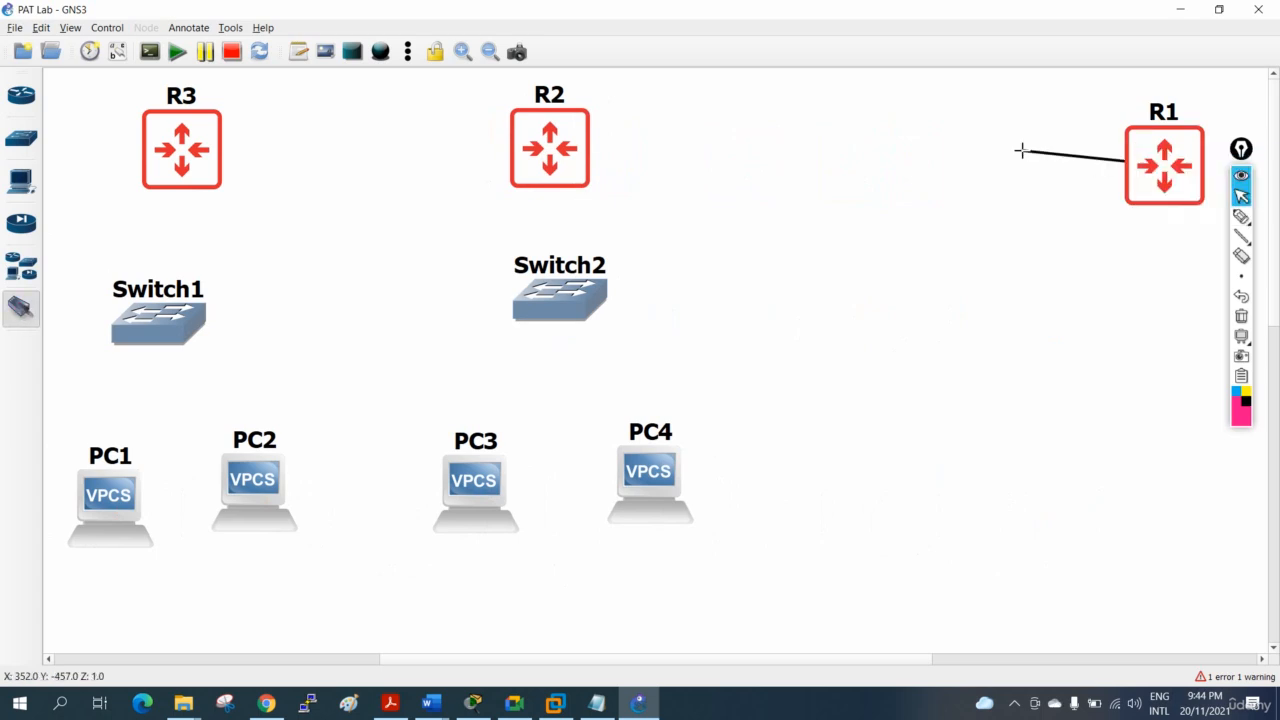
{"action": "left_click", "coordinate": [577, 155]}
{"action": "left_click", "coordinate": [585, 161]}
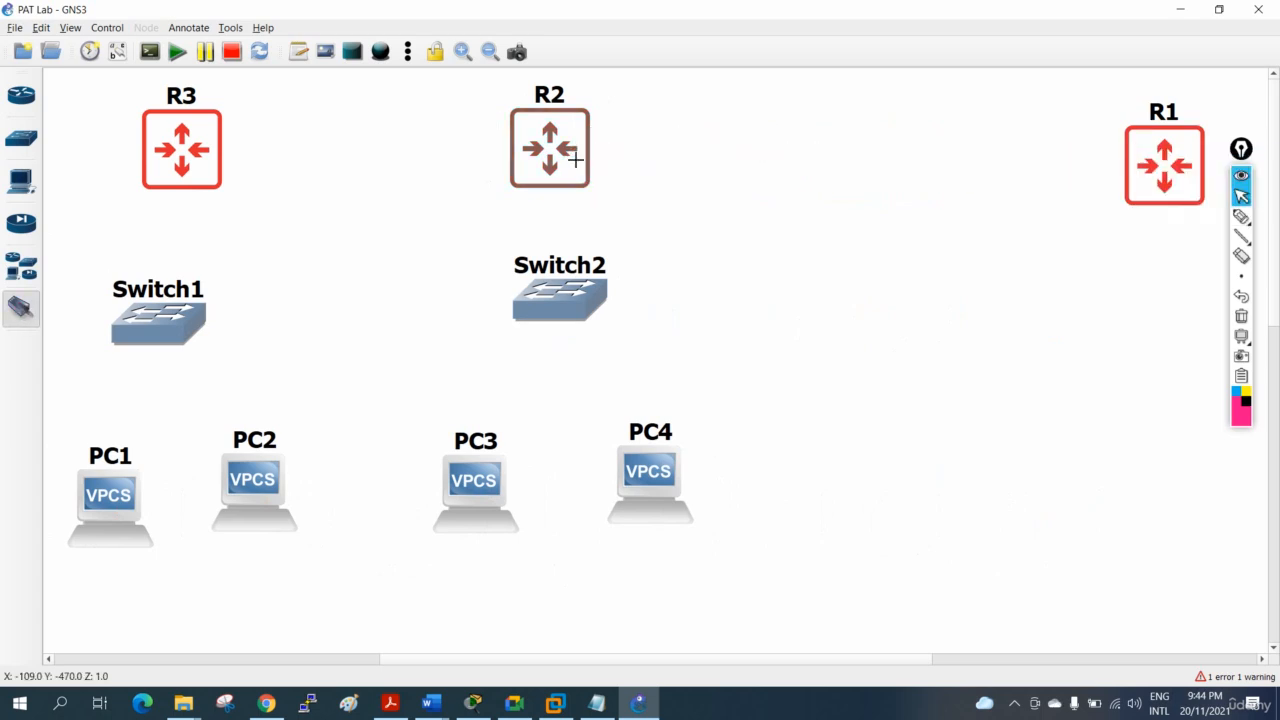
{"action": "left_click", "coordinate": [534, 147]}
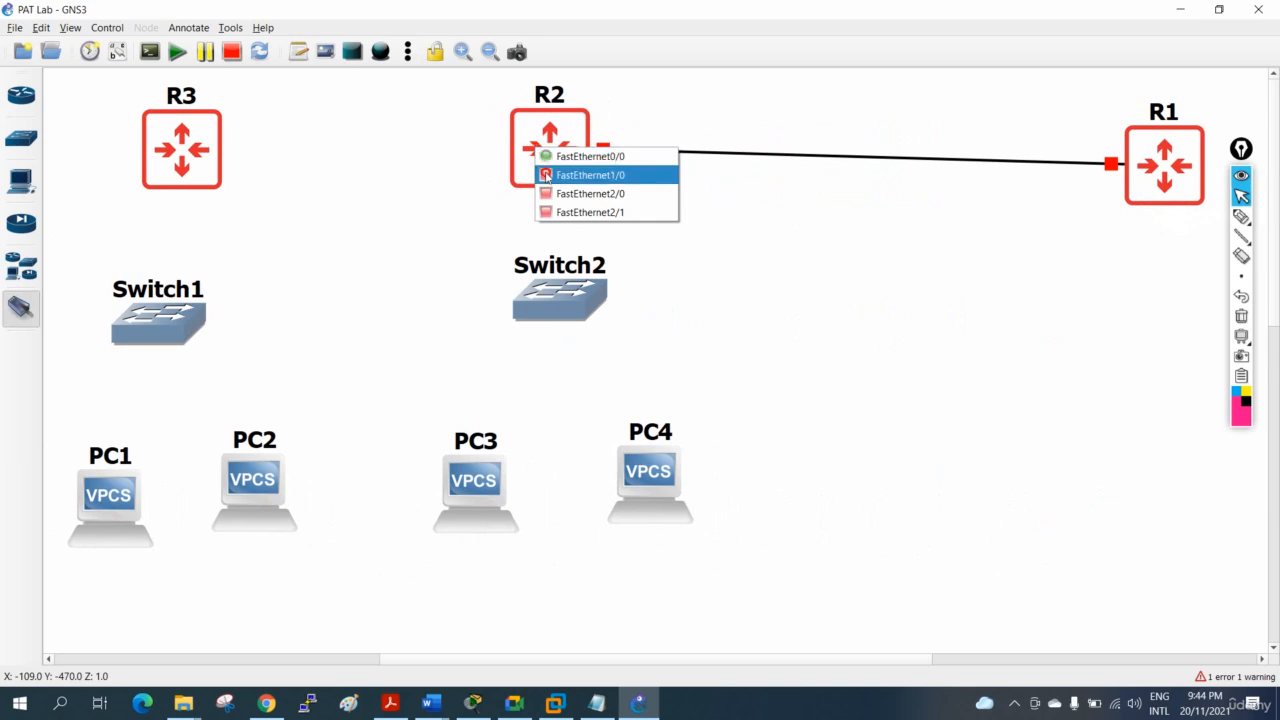
{"action": "left_click", "coordinate": [600, 174]}
{"action": "left_click", "coordinate": [199, 138]}
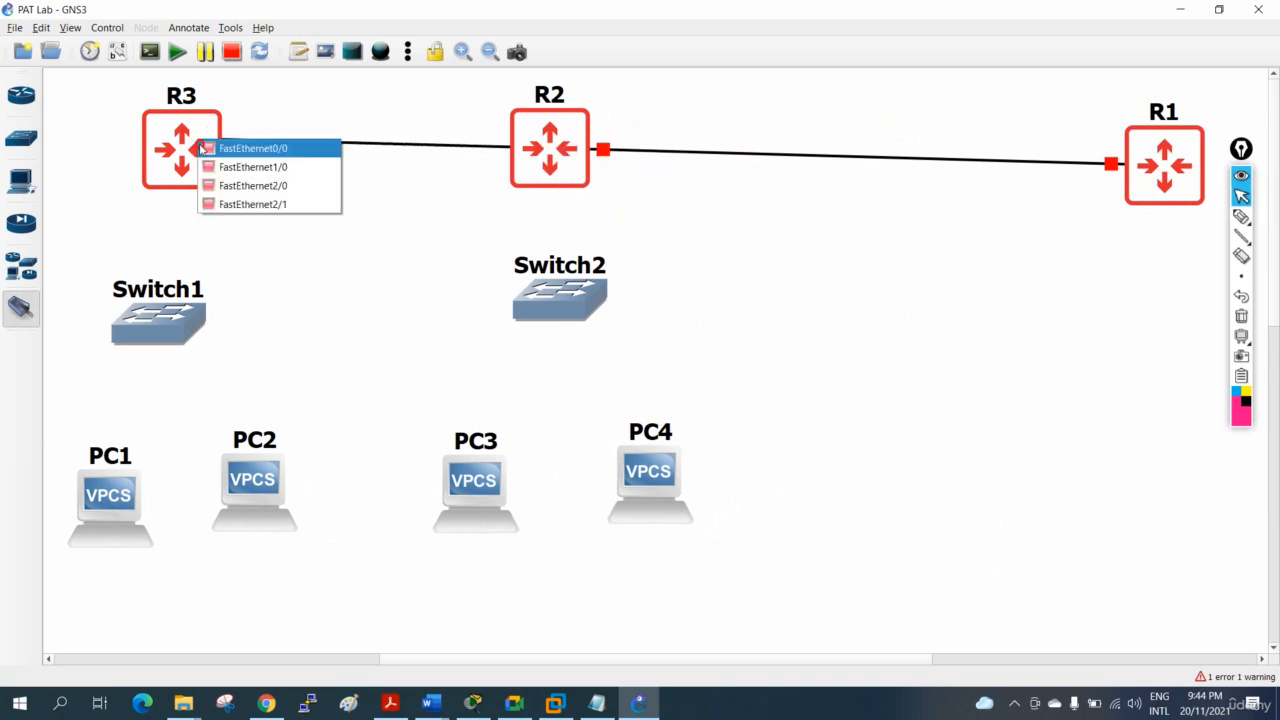
{"action": "left_click", "coordinate": [210, 167]}
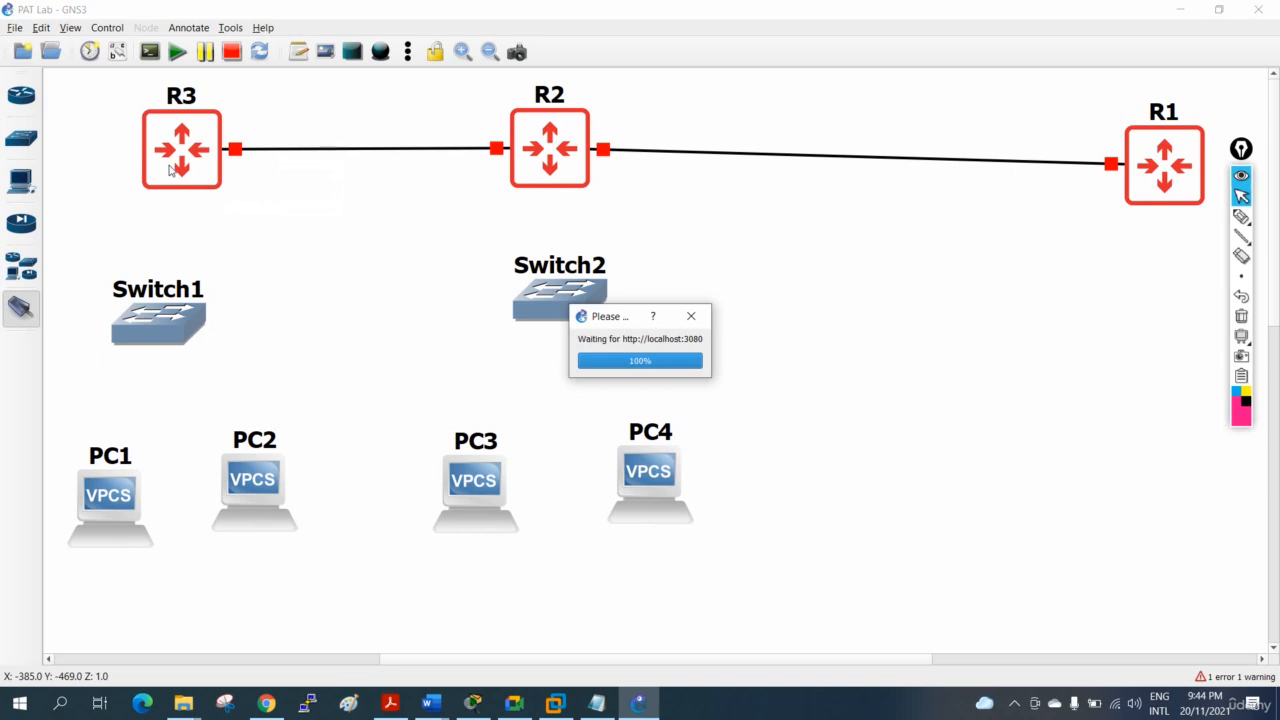
Link R3 FastEthernet0/0 to Switch1 Ethernet0, and R2 FastEthernet2/0 to Switch2 Ethernet0.
{"action": "left_click", "coordinate": [171, 168]}
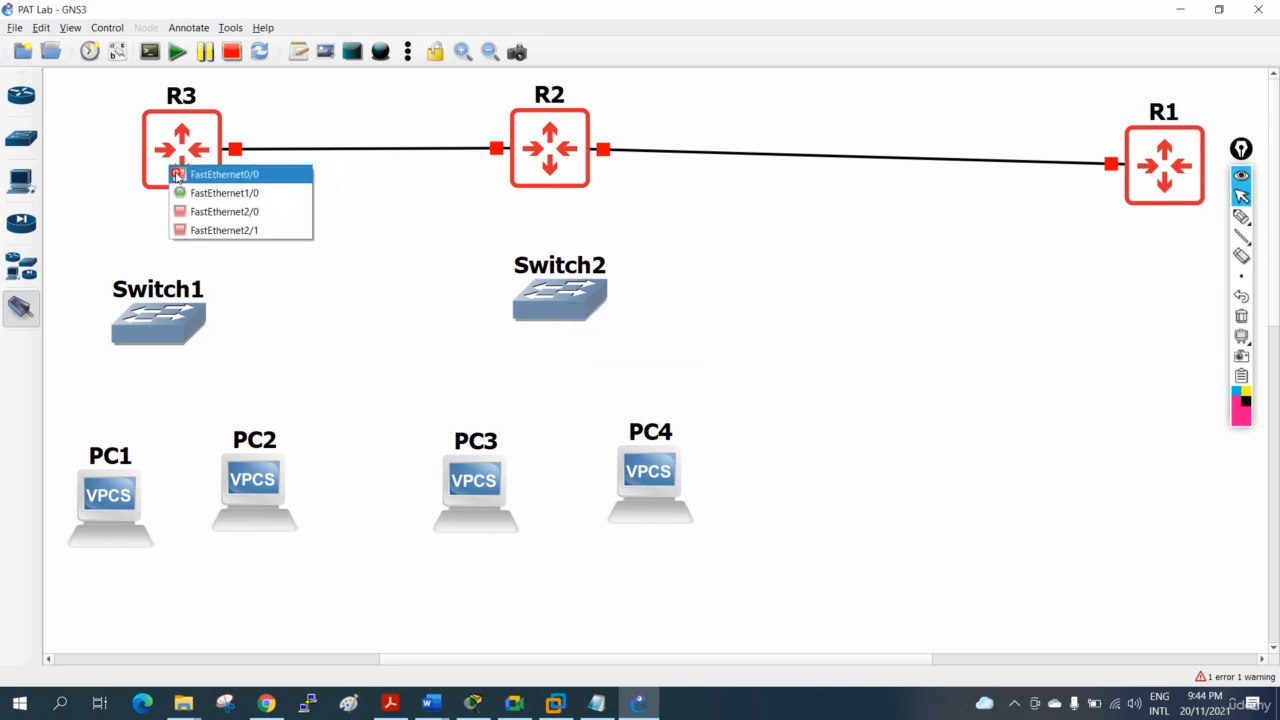
{"action": "left_click", "coordinate": [177, 175]}
{"action": "left_click", "coordinate": [172, 322]}
{"action": "left_click", "coordinate": [174, 328]}
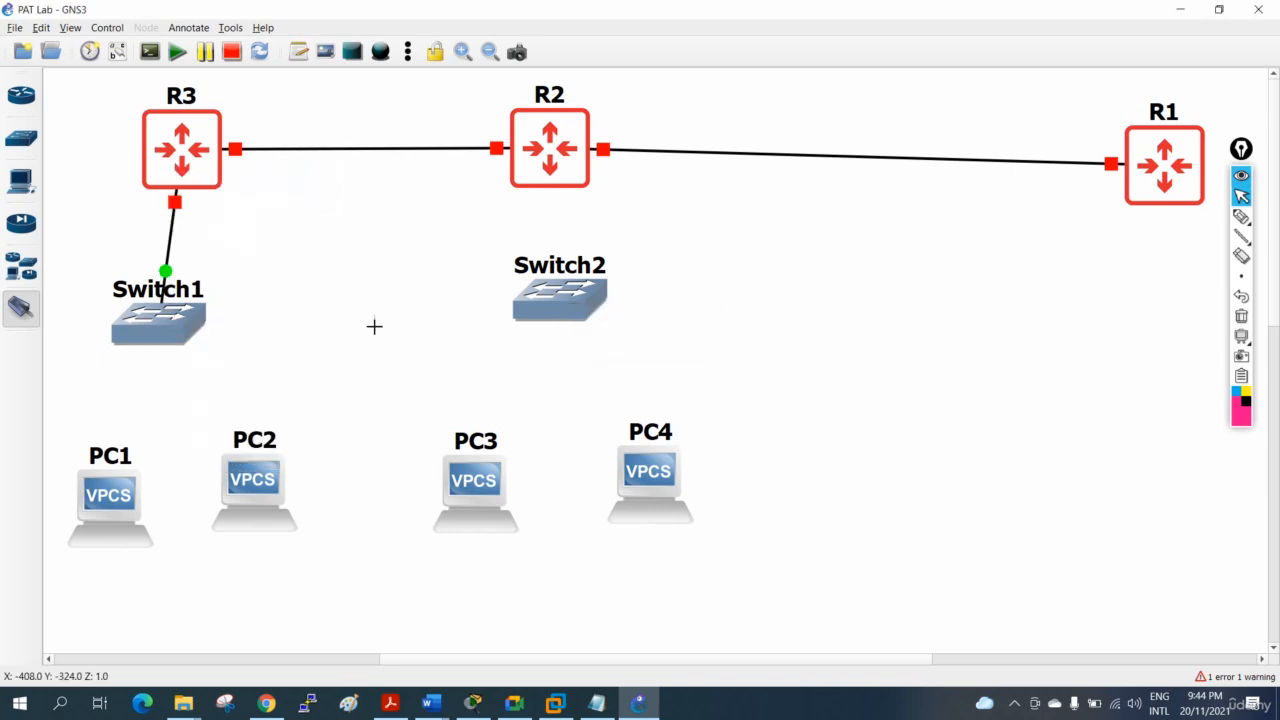
{"action": "left_click", "coordinate": [568, 176]}
{"action": "left_click", "coordinate": [583, 223]}
{"action": "left_click", "coordinate": [567, 294]}
{"action": "left_click", "coordinate": [570, 302]}
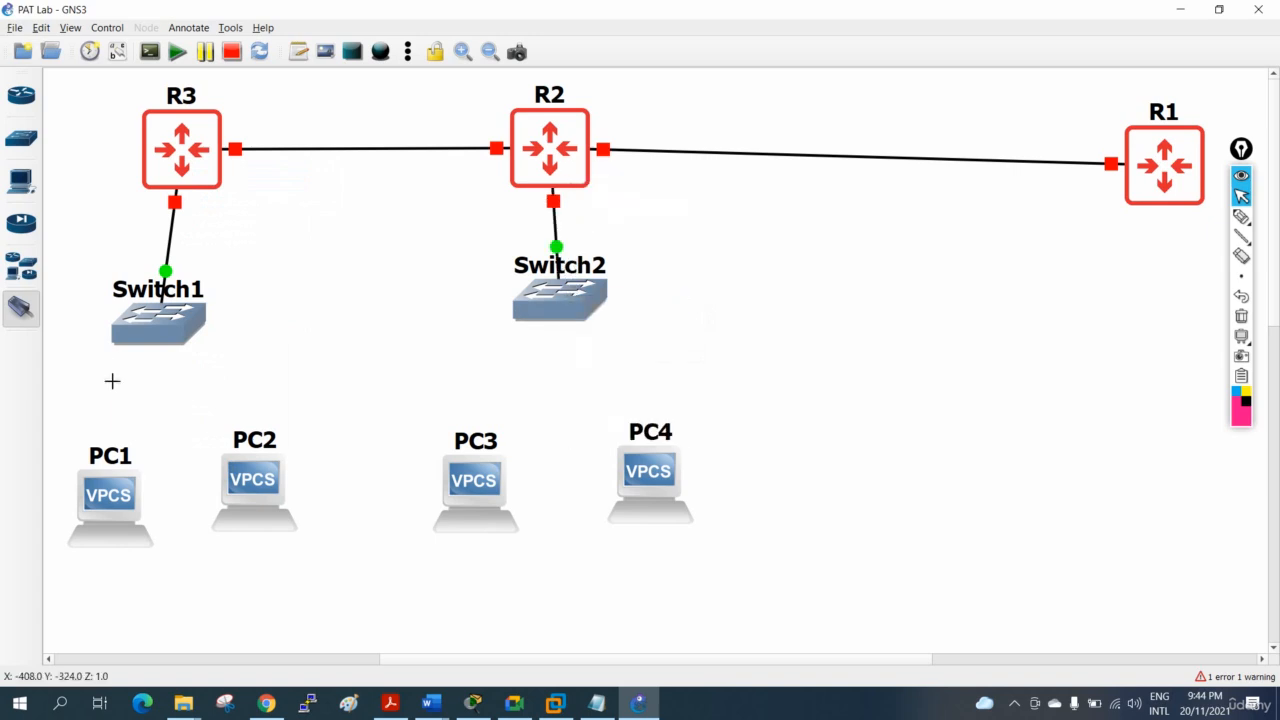
Link PC1 Ethernet0 to Switch1 Ethernet1, and PC2 Ethernet0 to Switch1 Ethernet2.
{"action": "left_click", "coordinate": [124, 496]}
{"action": "left_click", "coordinate": [151, 511]}
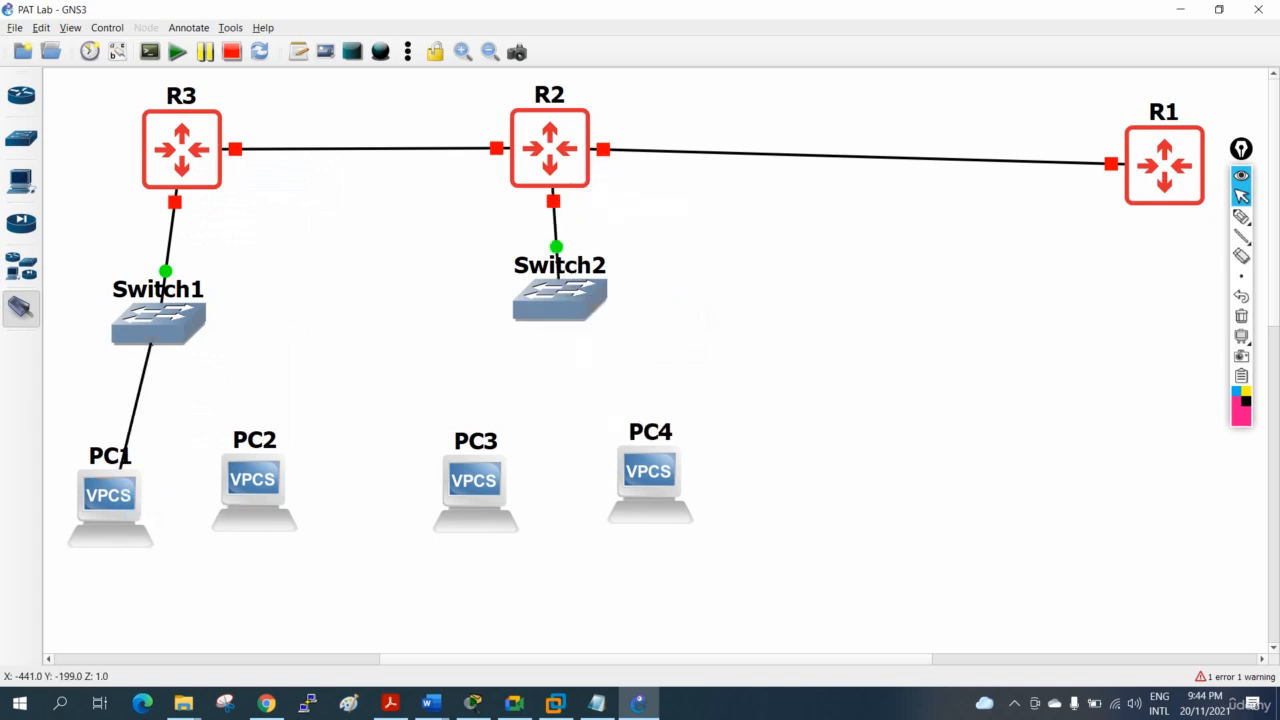
{"action": "left_click", "coordinate": [152, 328]}
{"action": "left_click", "coordinate": [166, 357]}
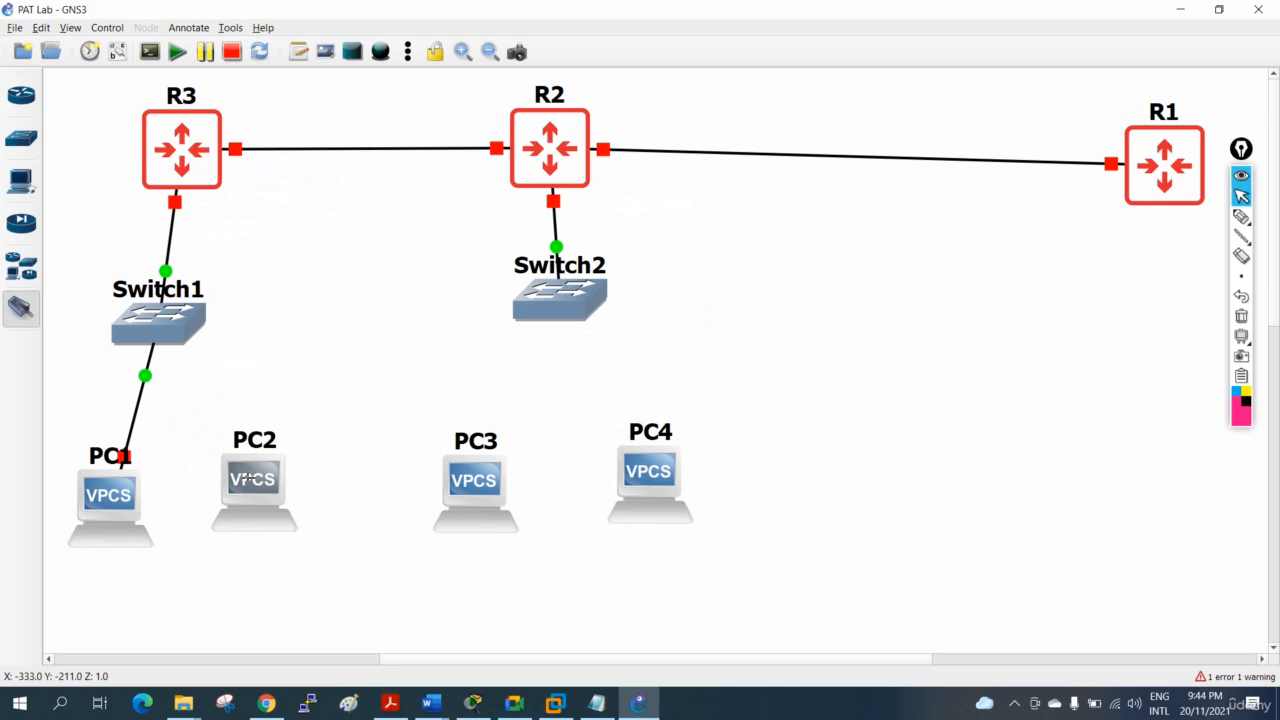
{"action": "left_click", "coordinate": [250, 479]}
{"action": "left_click", "coordinate": [277, 488]}
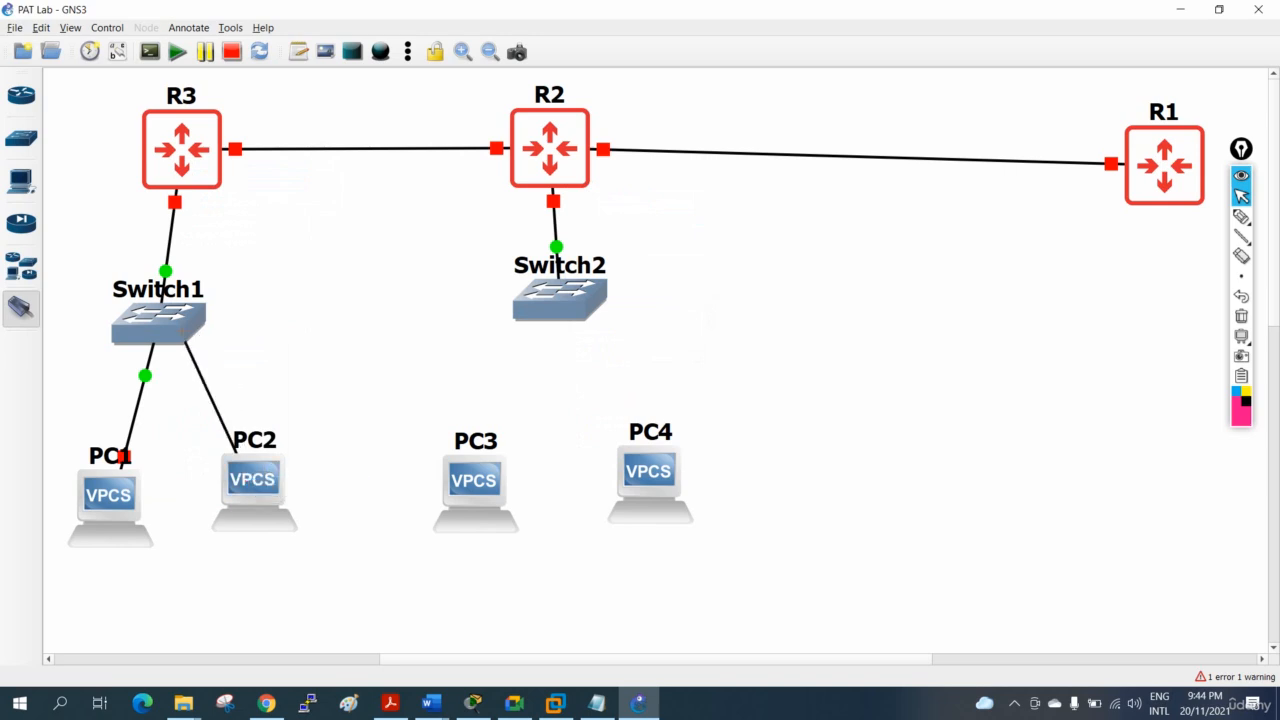
{"action": "left_click", "coordinate": [176, 322]}
{"action": "left_click", "coordinate": [204, 375]}
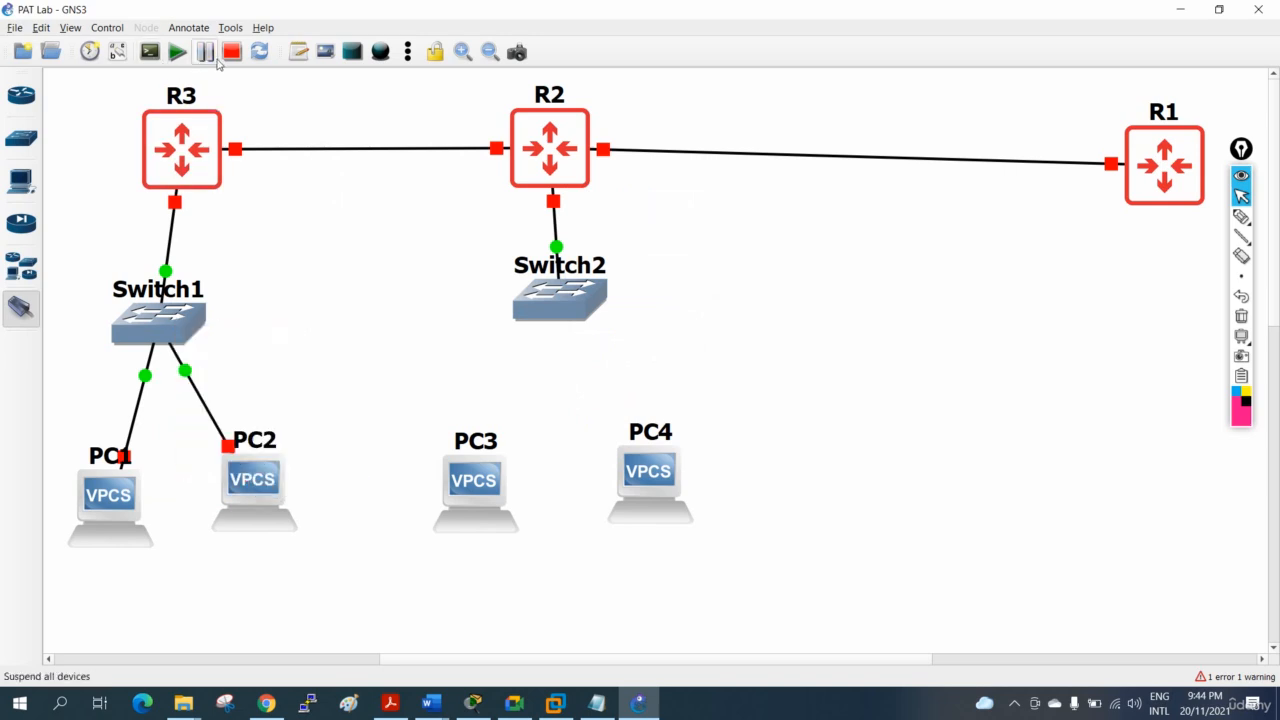
Show the interface labels and link PC3 Ethernet0 to Switch2 Ethernet1 and PC4 Ethernet0 to Switch2 Ethernet2.
{"action": "left_click", "coordinate": [117, 52]}
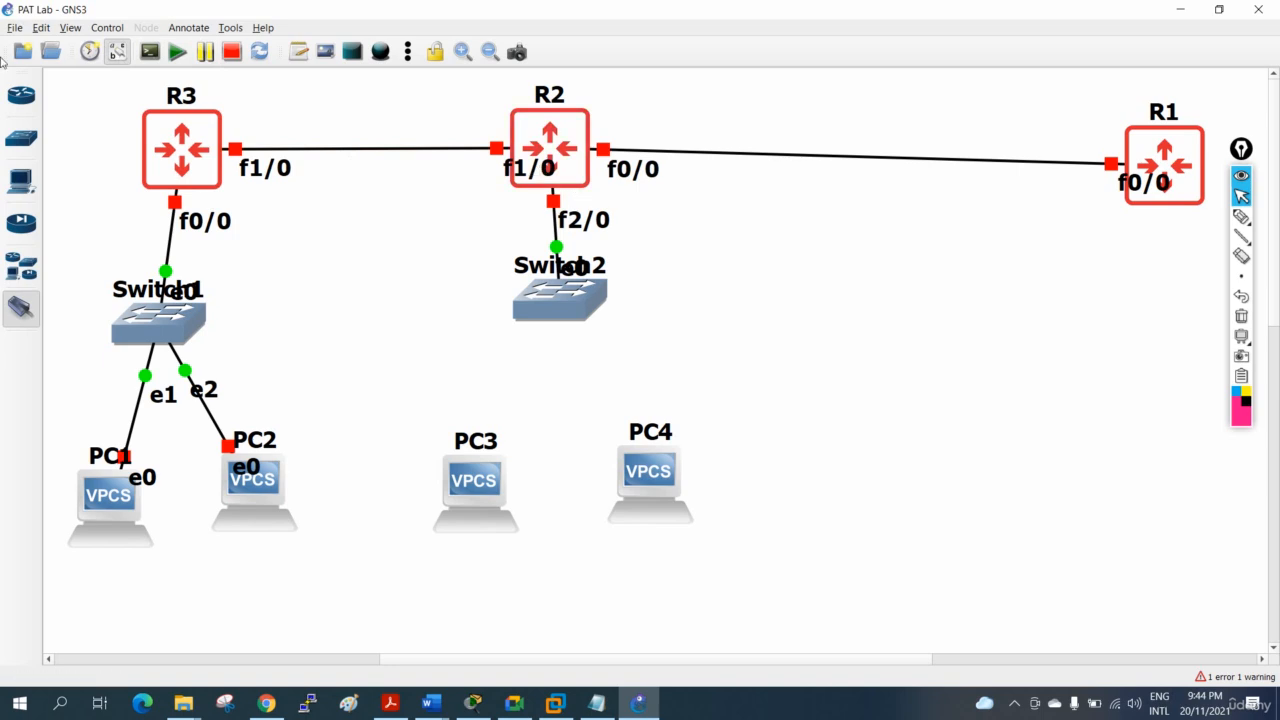
{"action": "left_click", "coordinate": [450, 474]}
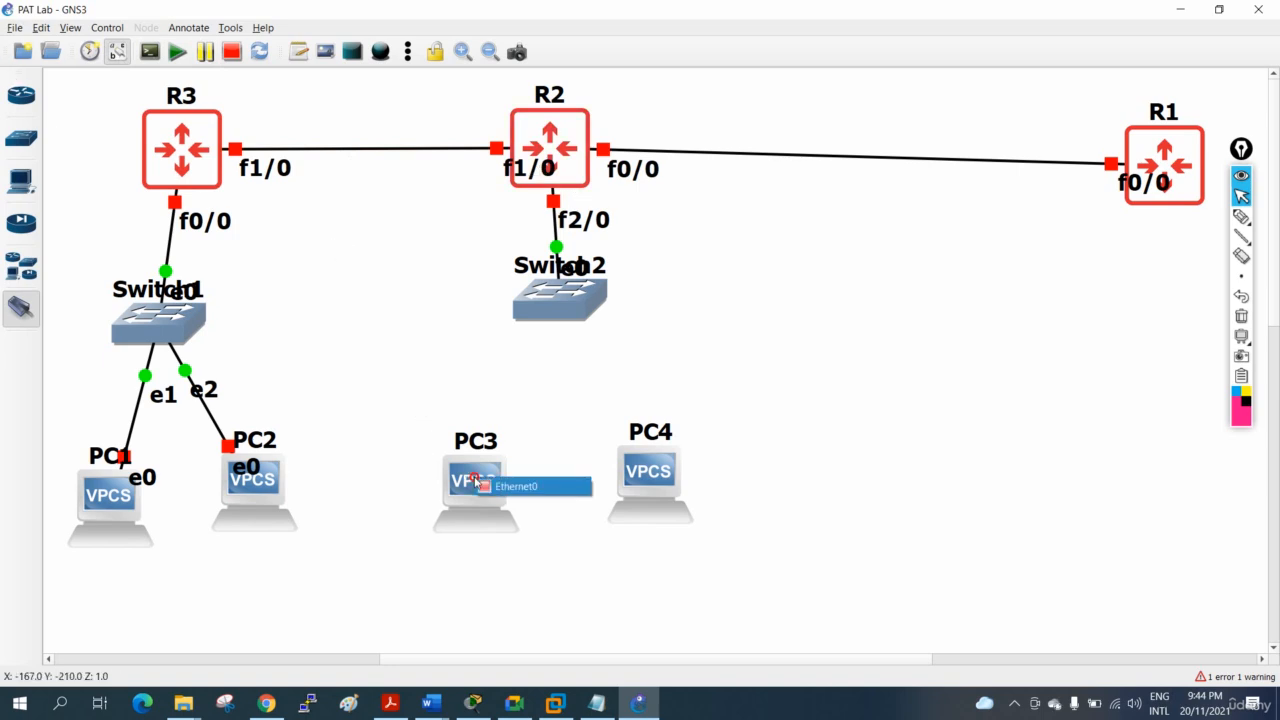
{"action": "left_click", "coordinate": [485, 484]}
{"action": "left_click", "coordinate": [535, 317]}
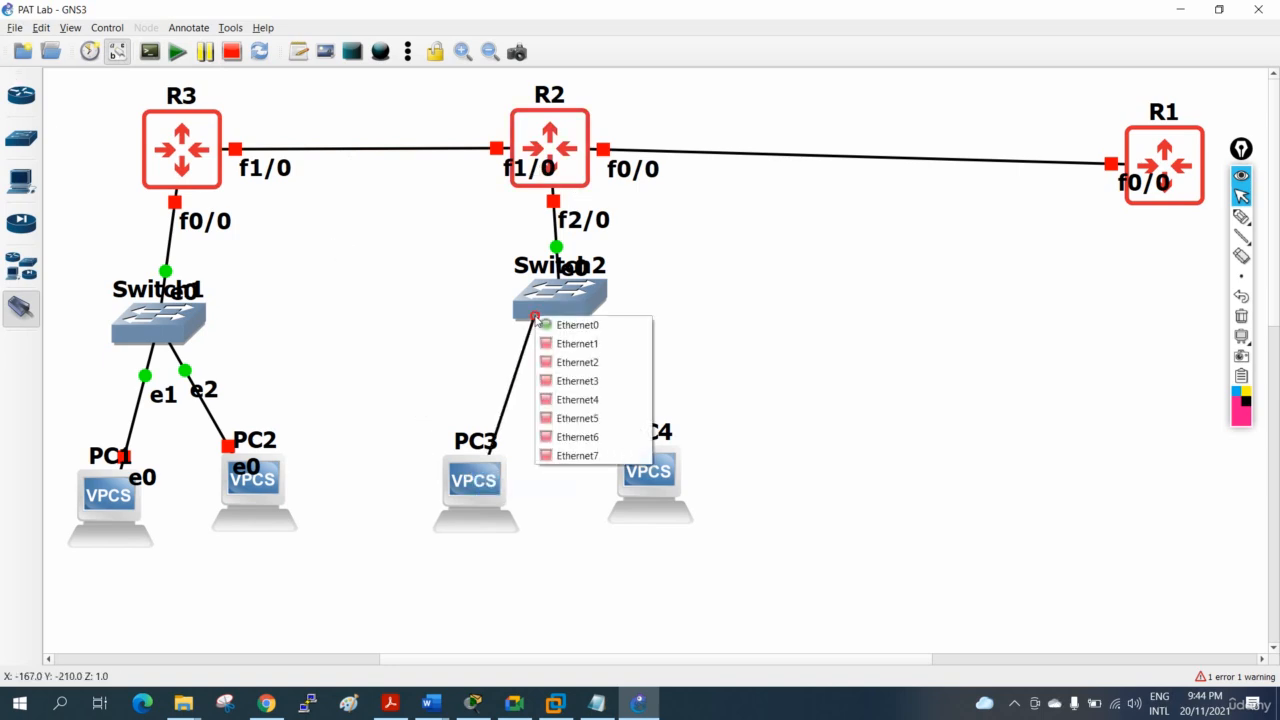
{"action": "left_click", "coordinate": [577, 343]}
{"action": "left_click", "coordinate": [650, 477]}
{"action": "left_click", "coordinate": [690, 486]}
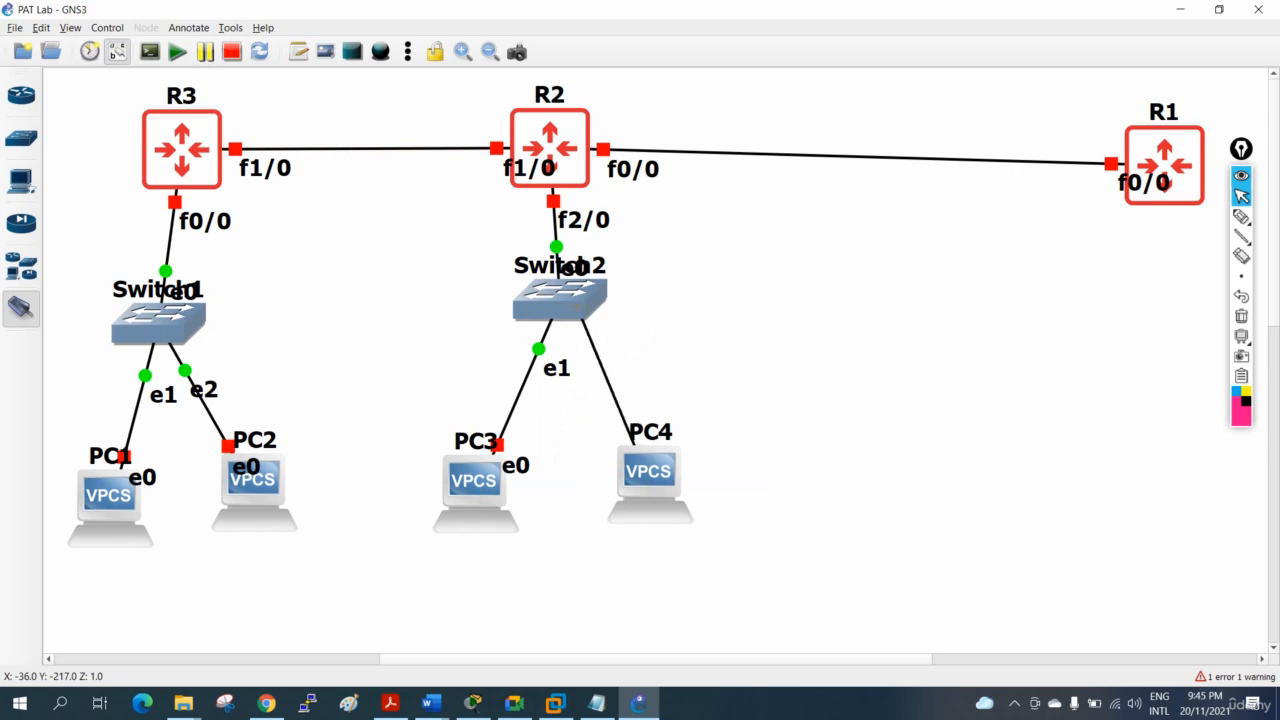
{"action": "left_click", "coordinate": [572, 305]}
{"action": "left_click", "coordinate": [612, 351]}
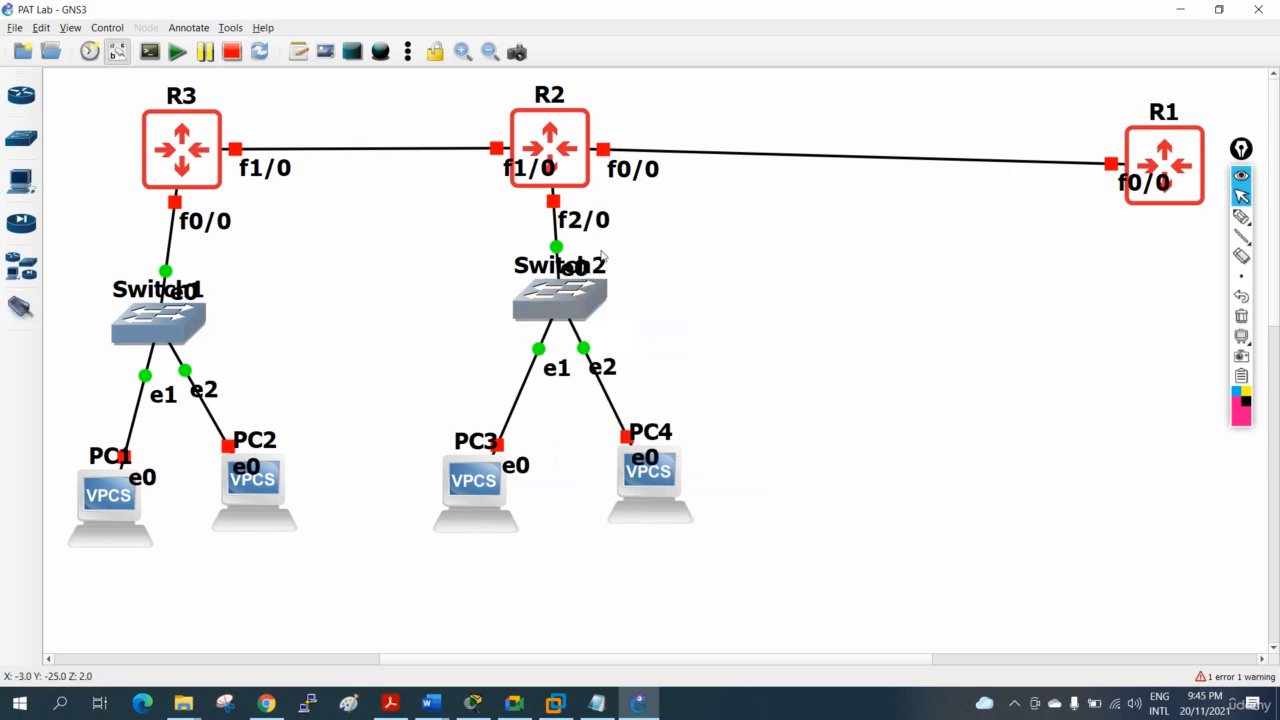
Place the PC3 and PC4 names below their hosts and move Switch2's and its hosts' e0, e1 and e2 interface labels to empty canvas.
{"action": "left_click_drag", "start_coordinate": [601, 272], "coordinate": [856, 536]}
{"action": "left_click_drag", "start_coordinate": [662, 432], "coordinate": [665, 540]}
{"action": "left_click_drag", "start_coordinate": [459, 432], "coordinate": [472, 545]}
{"action": "left_click_drag", "start_coordinate": [515, 466], "coordinate": [852, 553]}
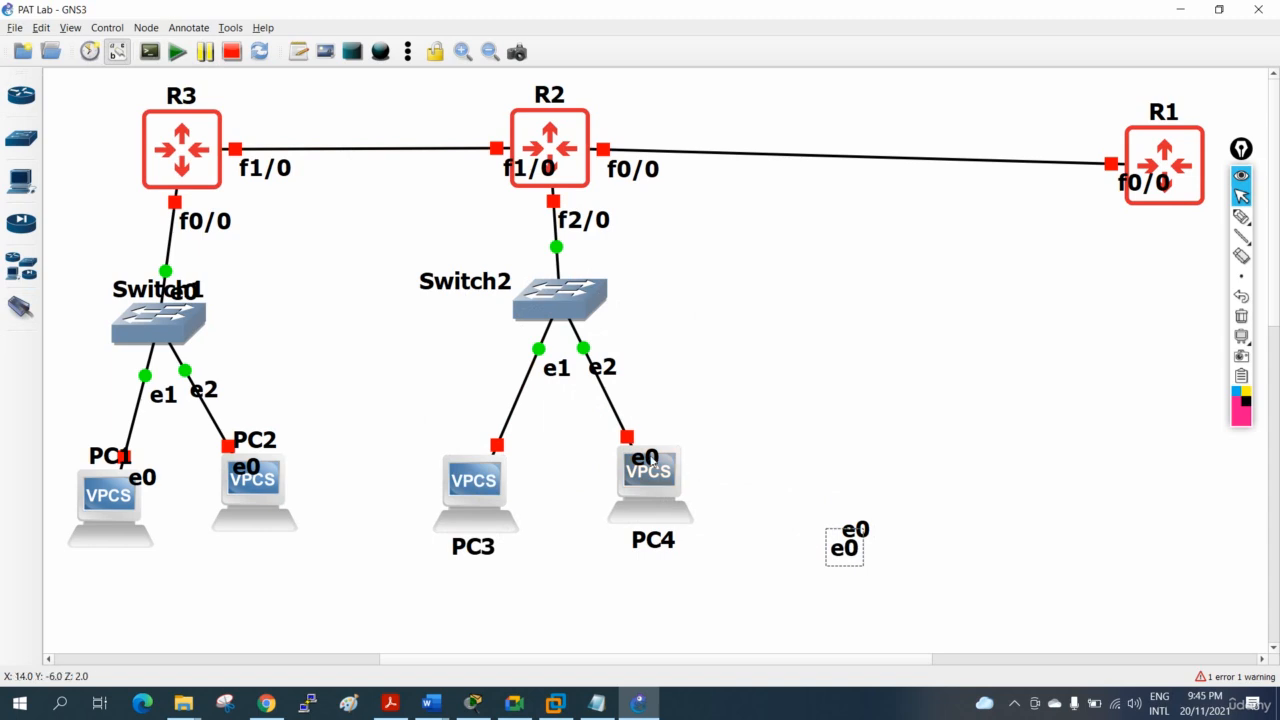
{"action": "left_click_drag", "start_coordinate": [650, 462], "coordinate": [848, 522]}
{"action": "left_click_drag", "start_coordinate": [603, 366], "coordinate": [862, 521]}
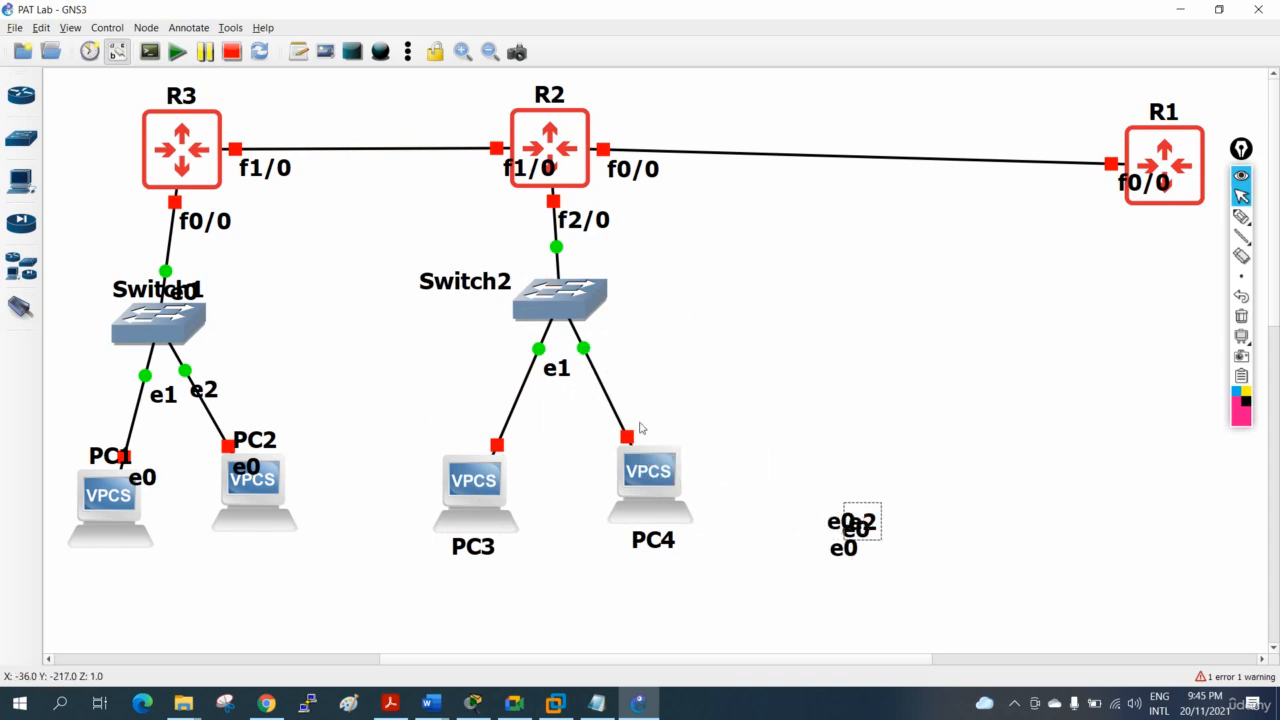
{"action": "left_click_drag", "start_coordinate": [556, 368], "coordinate": [880, 551]}
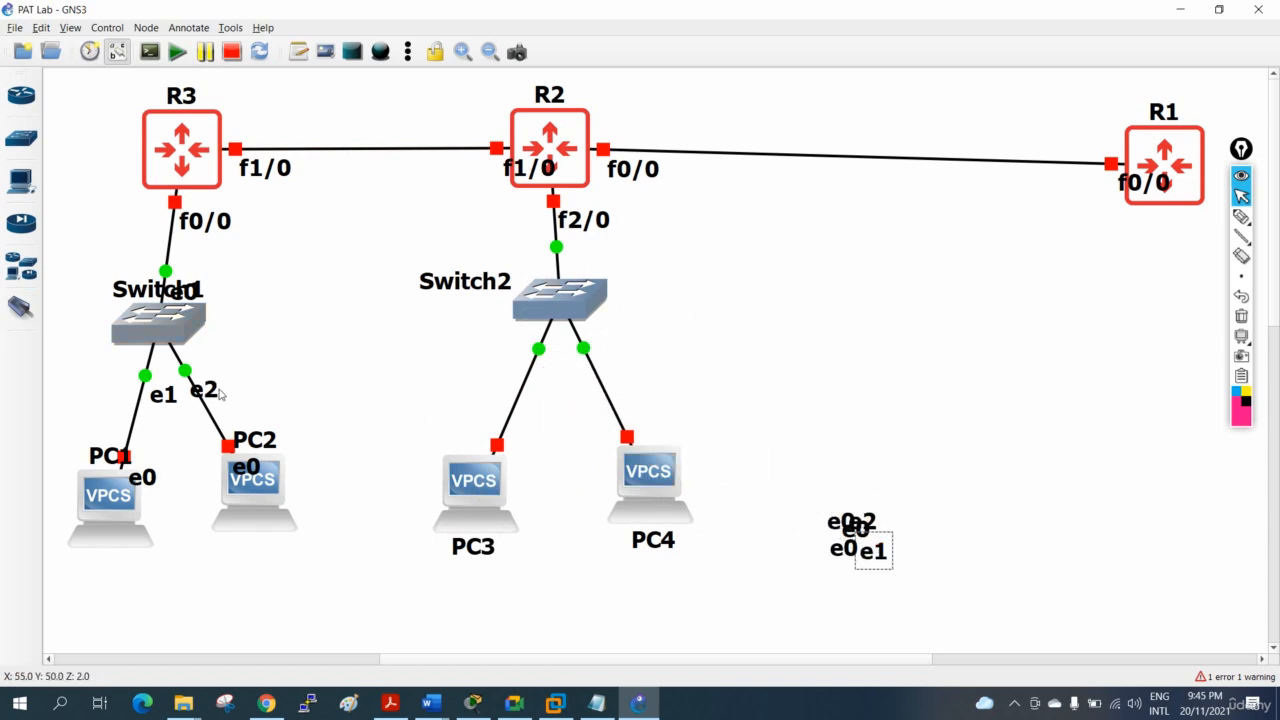
Move Switch1's e2 and both hosts' e0 labels to empty canvas, and place the PC1 and PC2 names below their hosts.
{"action": "left_click_drag", "start_coordinate": [218, 392], "coordinate": [886, 554]}
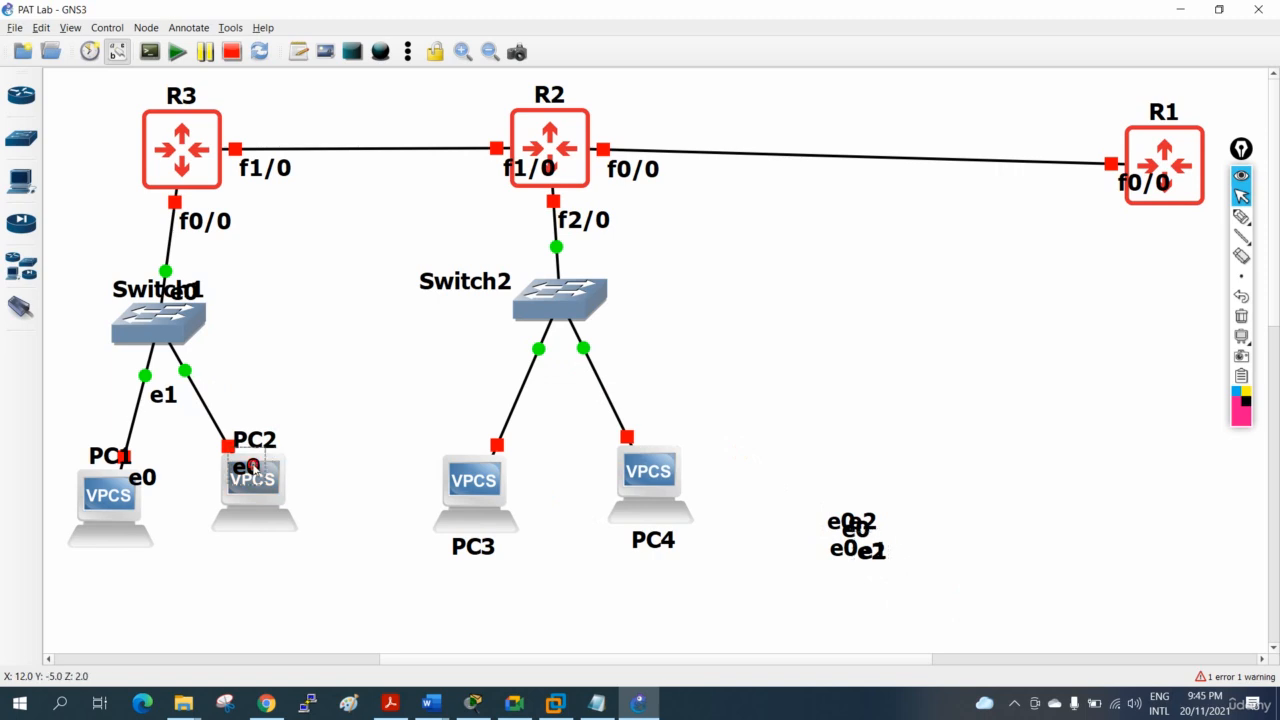
{"action": "left_click_drag", "start_coordinate": [253, 467], "coordinate": [852, 547]}
{"action": "left_click_drag", "start_coordinate": [156, 481], "coordinate": [866, 545]}
{"action": "left_click_drag", "start_coordinate": [95, 455], "coordinate": [102, 572]}
{"action": "left_click_drag", "start_coordinate": [259, 441], "coordinate": [240, 566]}
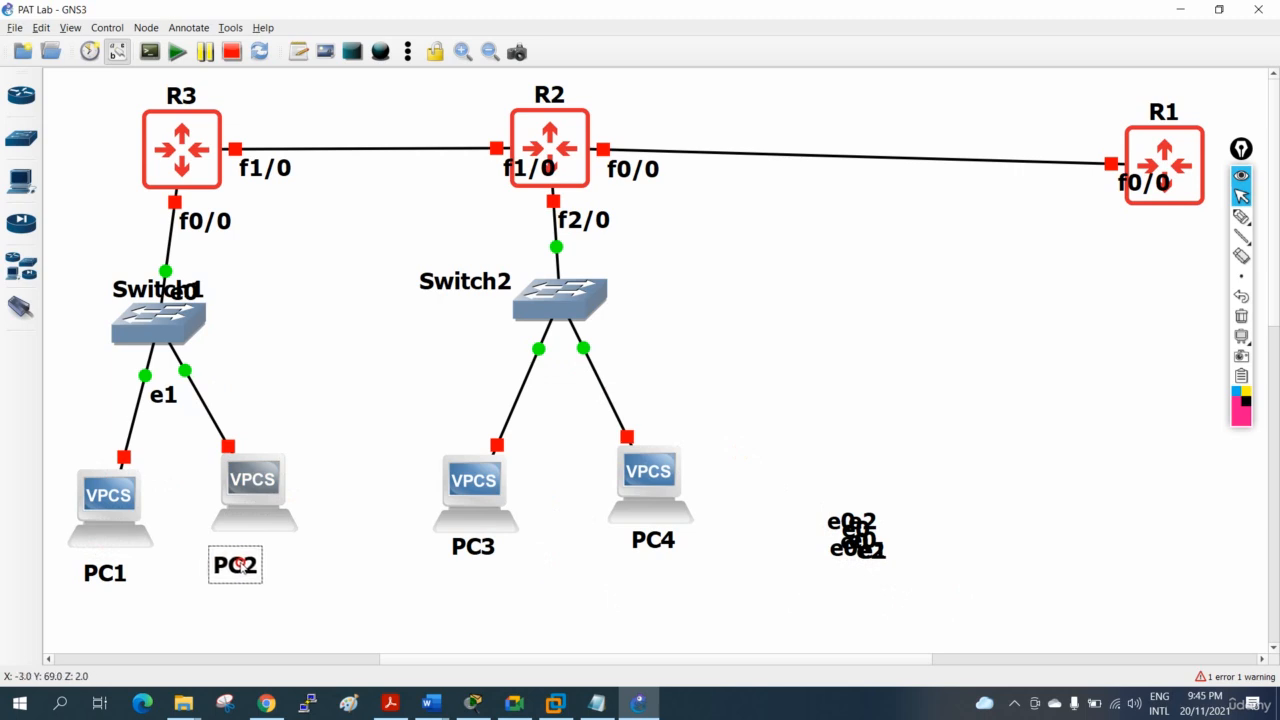
Blank the text of all the Ethernet interface labels gathered on the empty canvas at once.
{"action": "left_click_drag", "start_coordinate": [785, 470], "coordinate": [886, 580]}
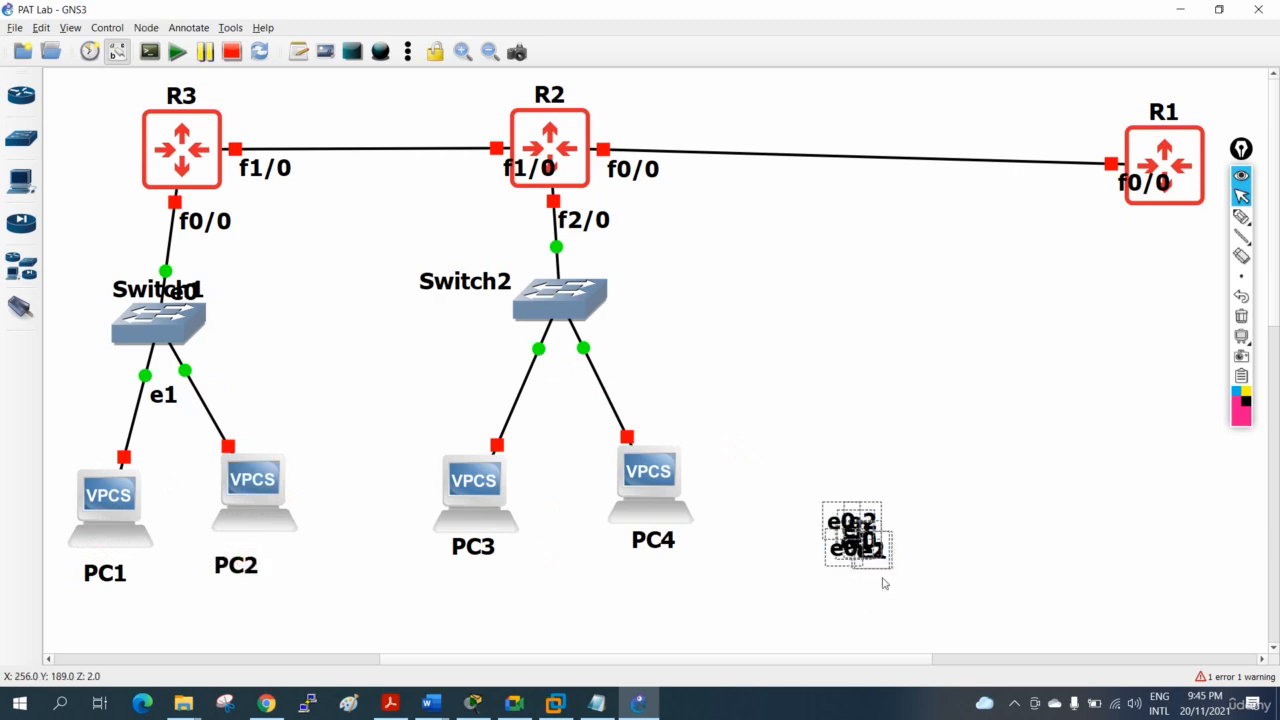
{"action": "right_click", "coordinate": [889, 540]}
{"action": "left_click", "coordinate": [905, 544]}
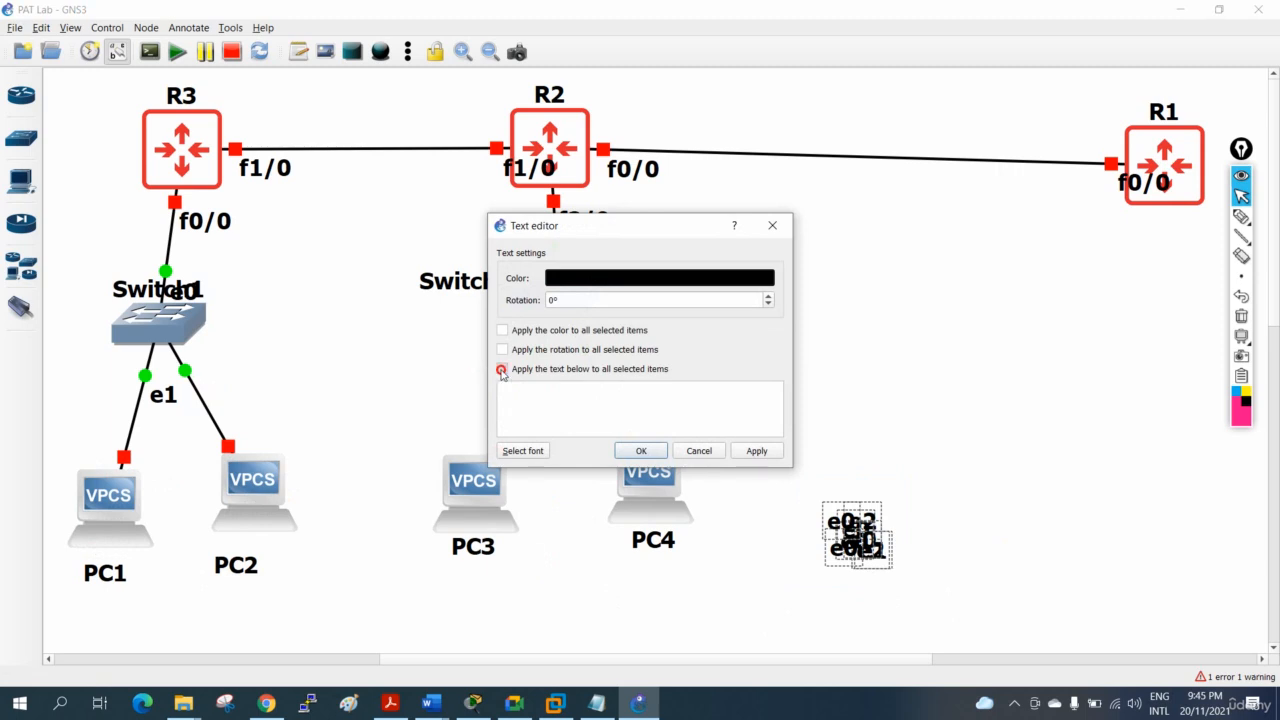
{"action": "left_click", "coordinate": [640, 452]}
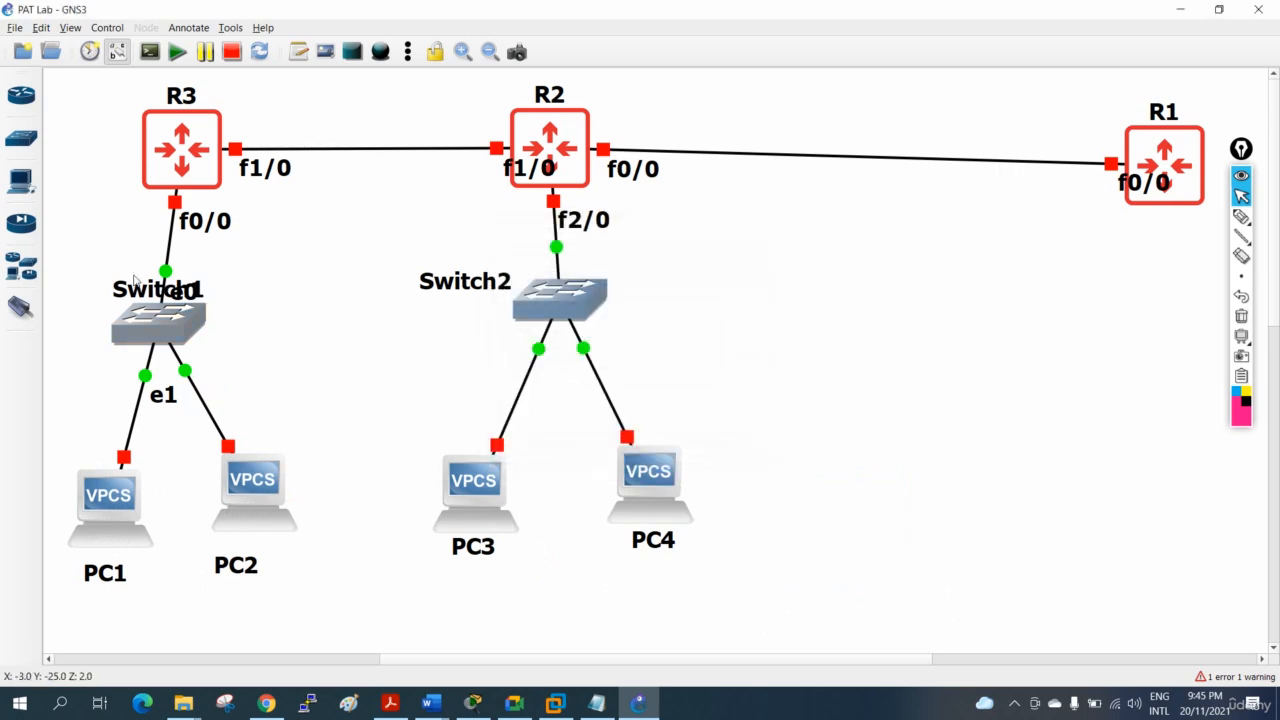
Rename Switch1 as SW1.
{"action": "left_click_drag", "start_coordinate": [135, 285], "coordinate": [240, 356]}
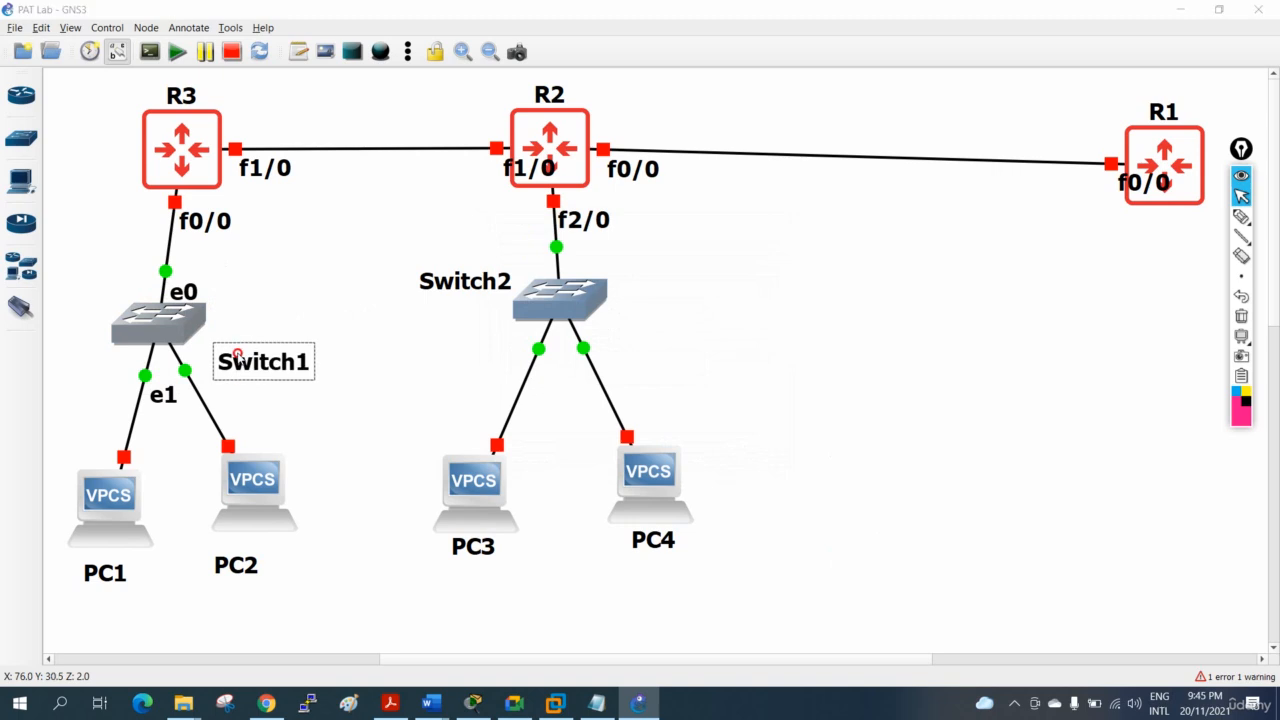
{"action": "double_click", "coordinate": [240, 357]}
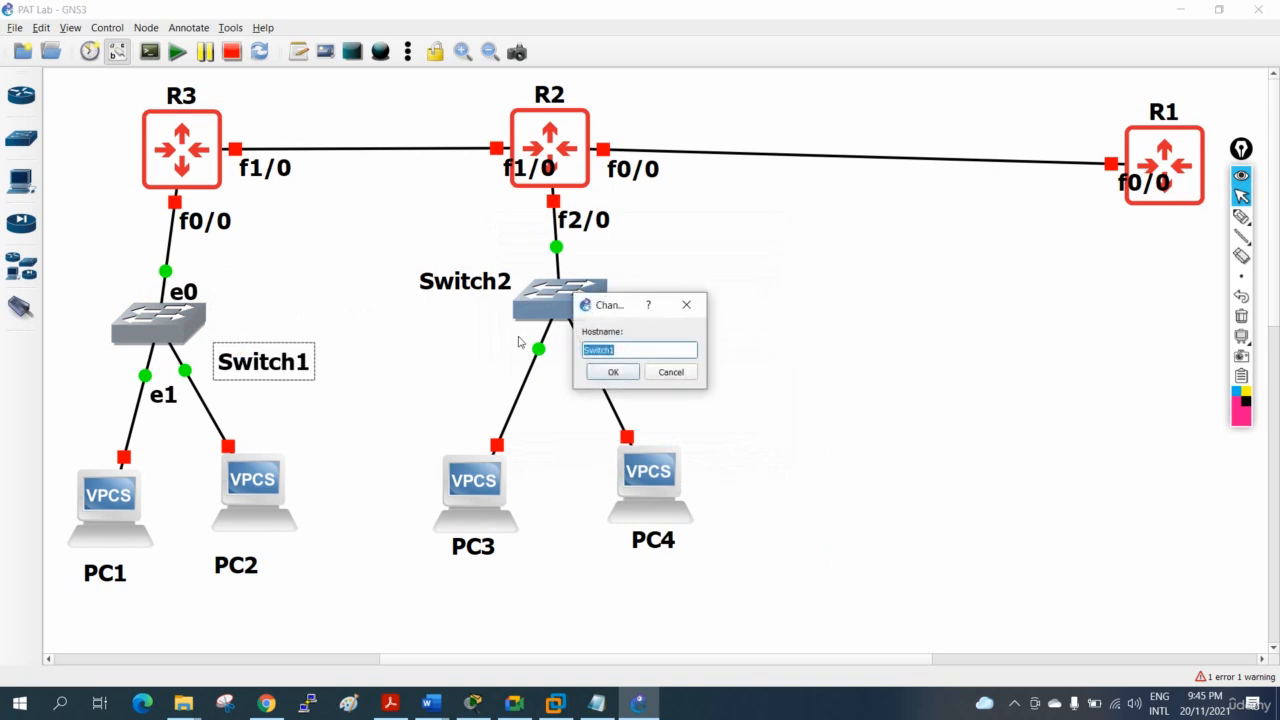
{"action": "left_click", "coordinate": [598, 373]}
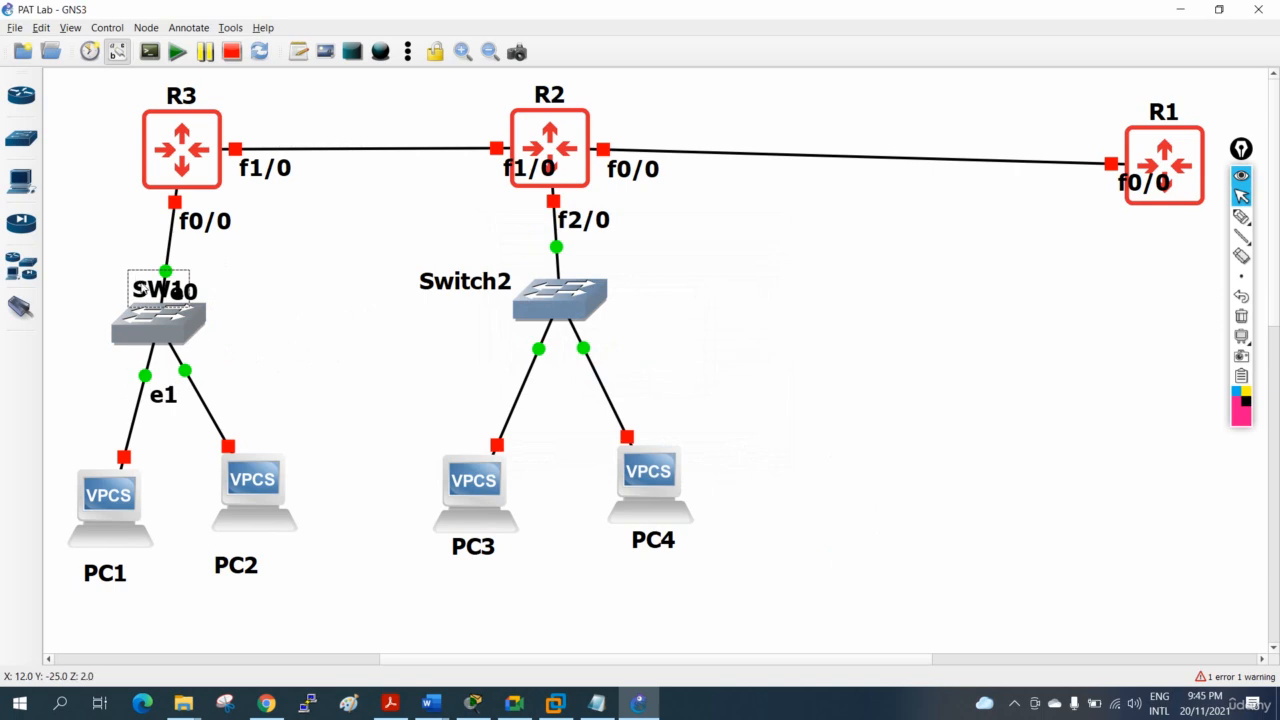
Blank SW1's e0 interface label and move the SW1 name and the e1 label clear of the links.
{"action": "left_click_drag", "start_coordinate": [145, 292], "coordinate": [269, 329]}
{"action": "right_click", "coordinate": [270, 320]}
{"action": "key", "text": "Escape"}
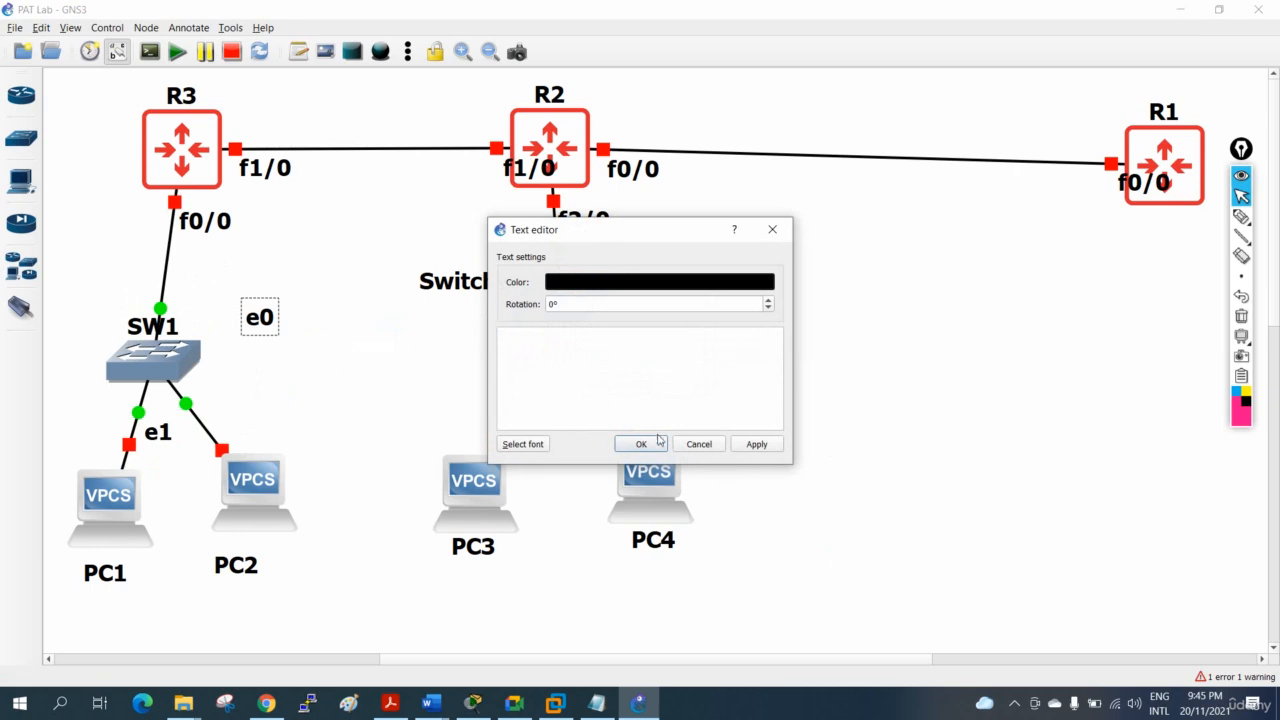
{"action": "left_click", "coordinate": [658, 441]}
{"action": "left_click_drag", "start_coordinate": [152, 328], "coordinate": [78, 401]}
{"action": "left_click_drag", "start_coordinate": [141, 428], "coordinate": [1014, 465]}
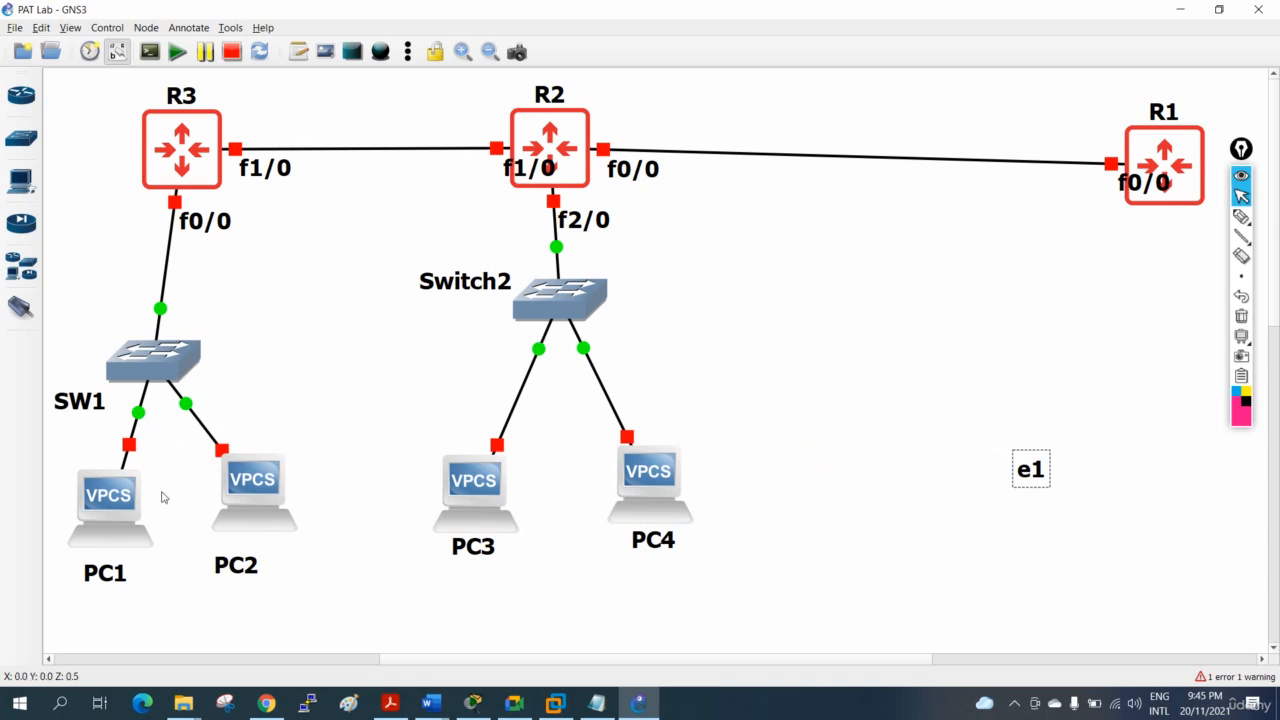
Rename Switch2 as SW2 and place its name beside the switch, clear of the links.
{"action": "double_click", "coordinate": [432, 283]}
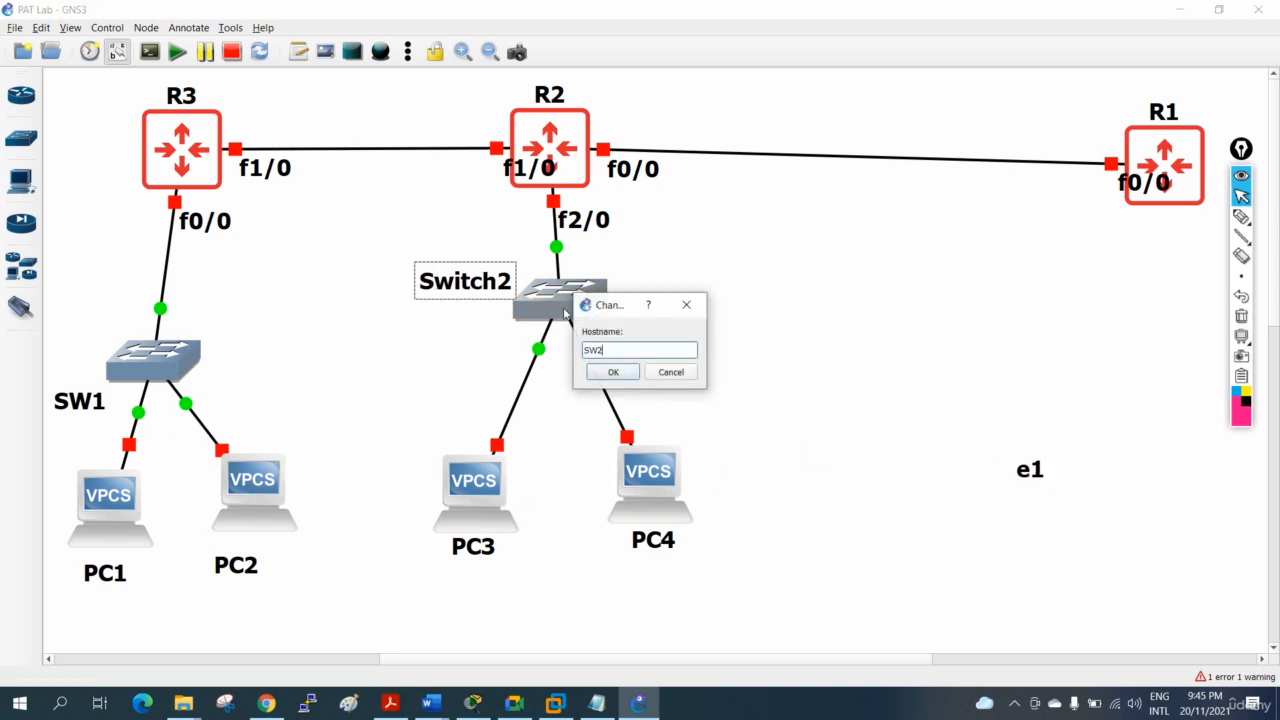
{"action": "type", "text": "SW2"}
{"action": "left_click", "coordinate": [613, 372]}
{"action": "left_click_drag", "start_coordinate": [549, 275], "coordinate": [657, 345]}
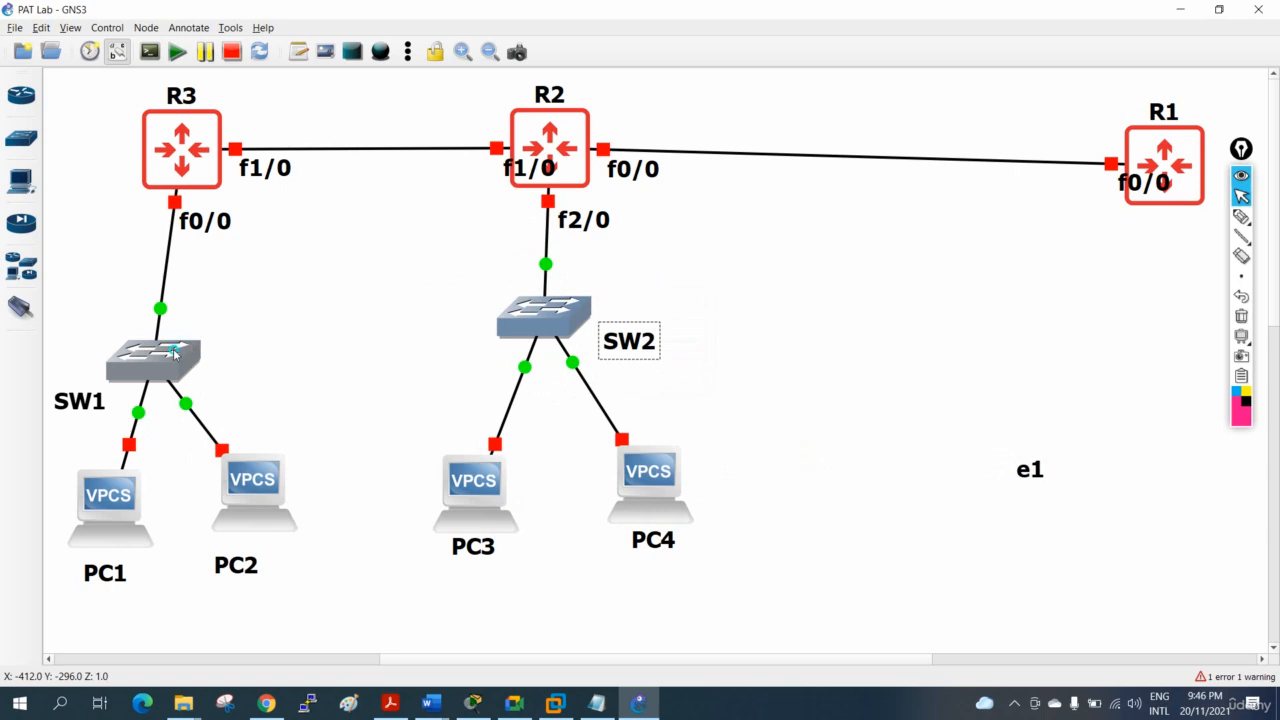
Change SW1's symbol to the Affinity-square-red switch.
{"action": "right_click", "coordinate": [174, 353]}
{"action": "left_click", "coordinate": [240, 432]}
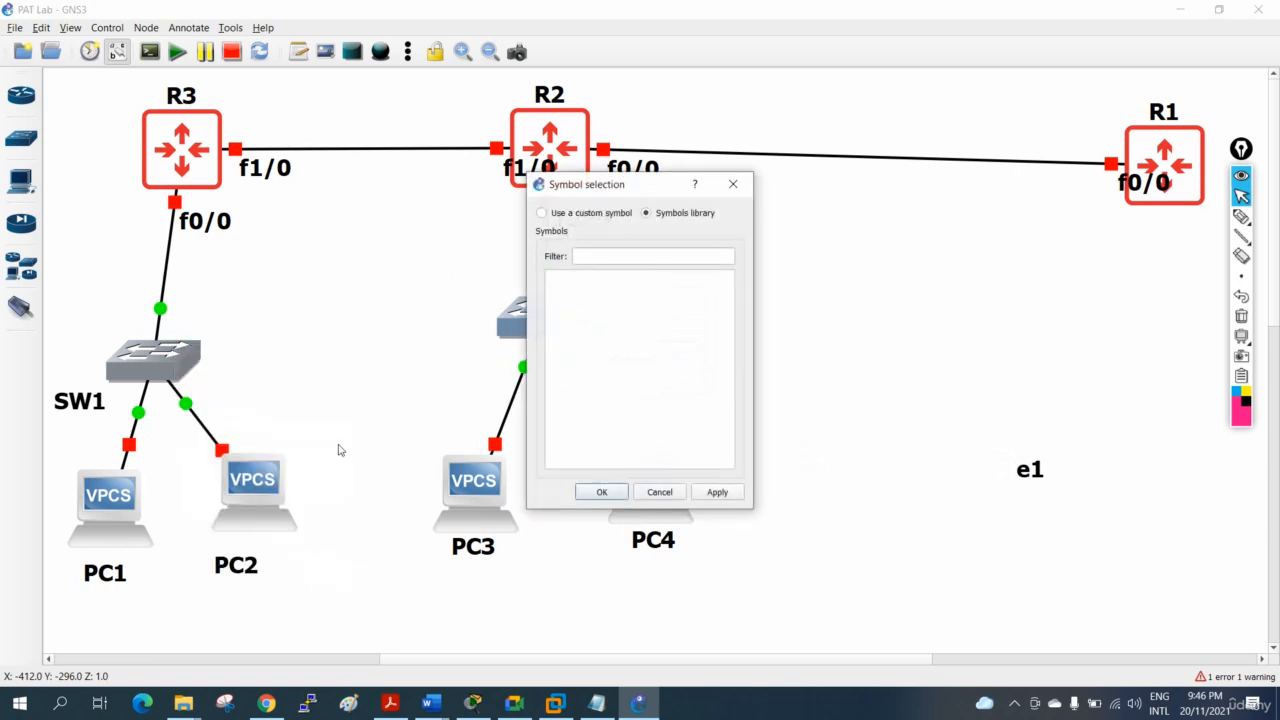
{"action": "left_click", "coordinate": [549, 357]}
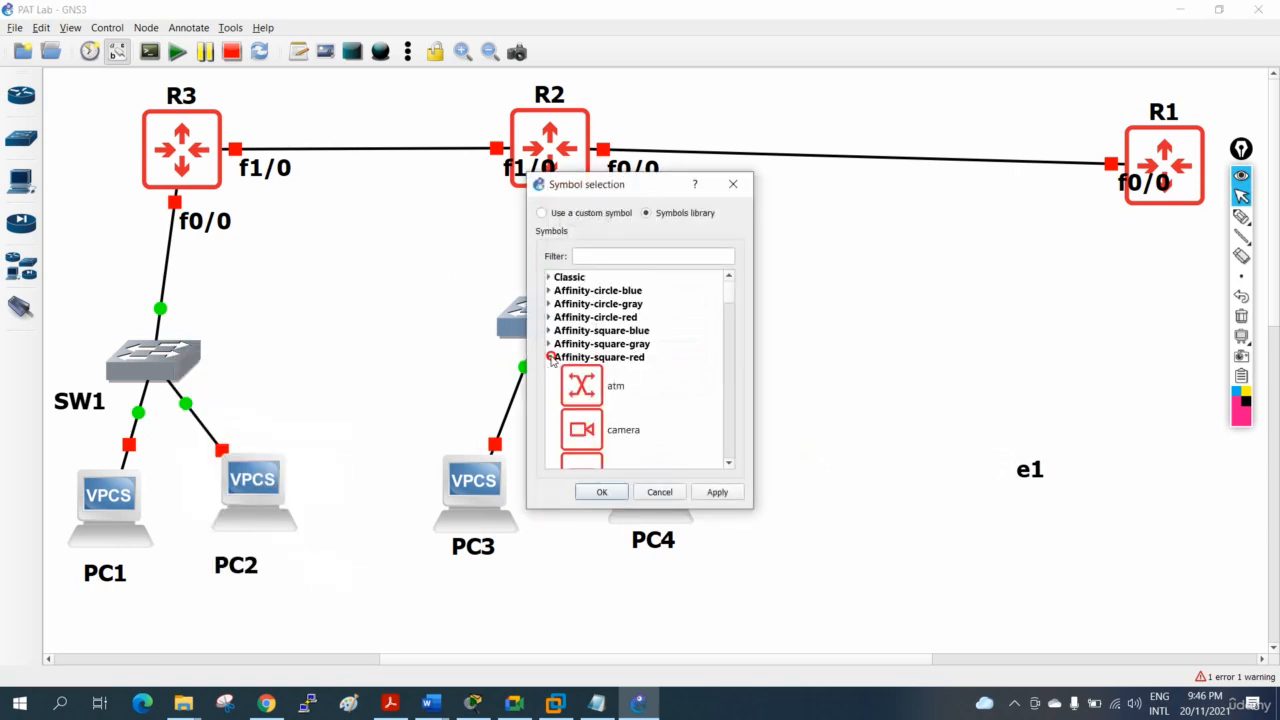
{"action": "left_click", "coordinate": [644, 258]}
{"action": "type", "text": "sw"}
{"action": "left_click", "coordinate": [600, 392]}
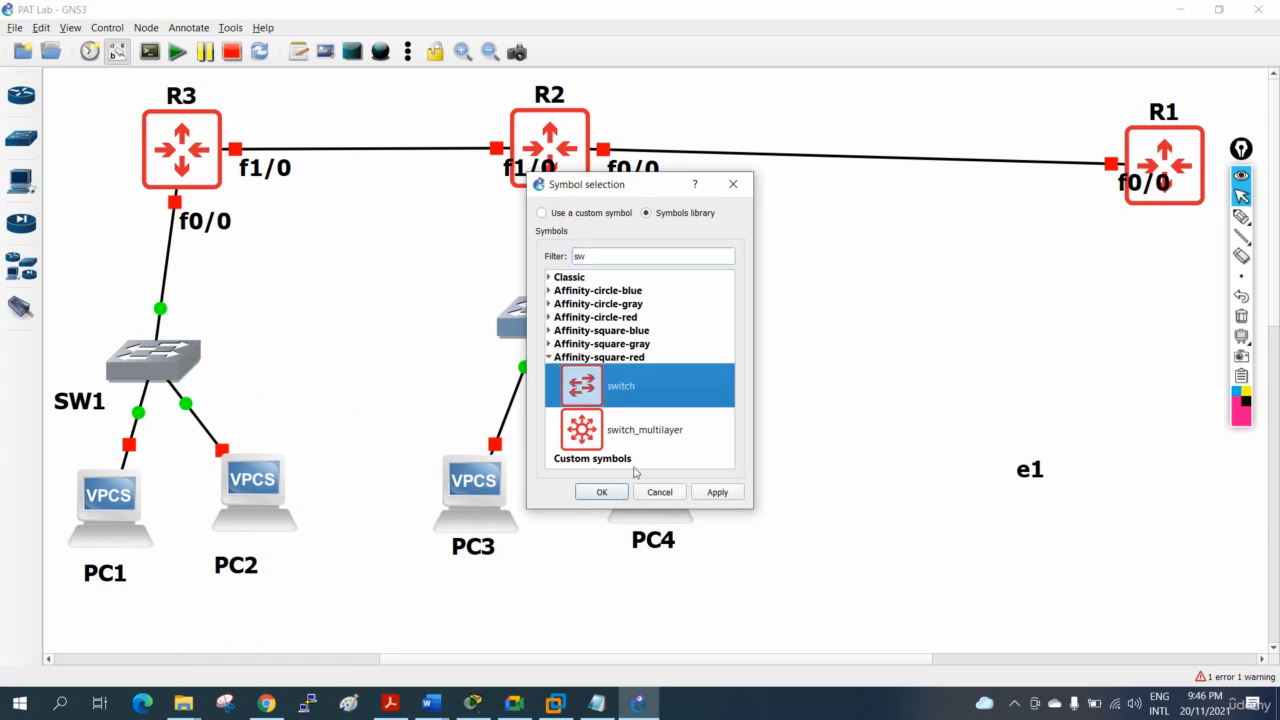
{"action": "left_click", "coordinate": [602, 492]}
Change SW2's symbol to the Affinity-square-red switch.
{"action": "right_click", "coordinate": [556, 318]}
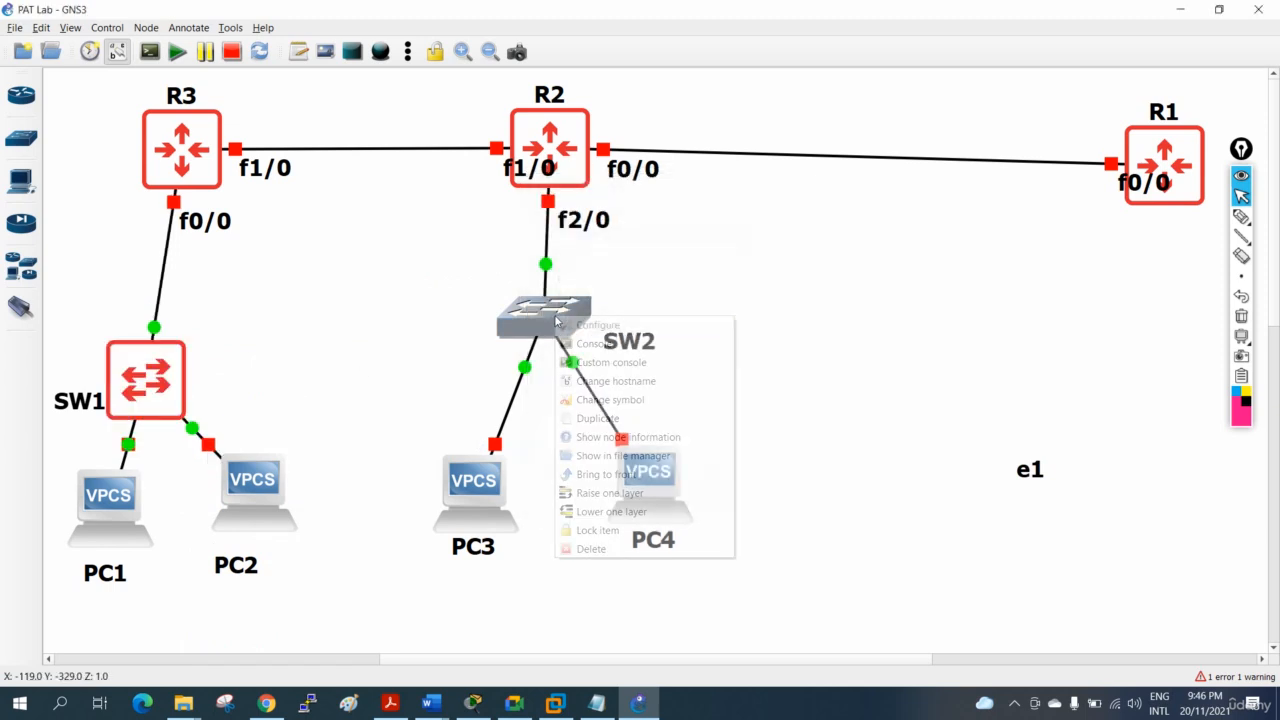
{"action": "left_click", "coordinate": [610, 399]}
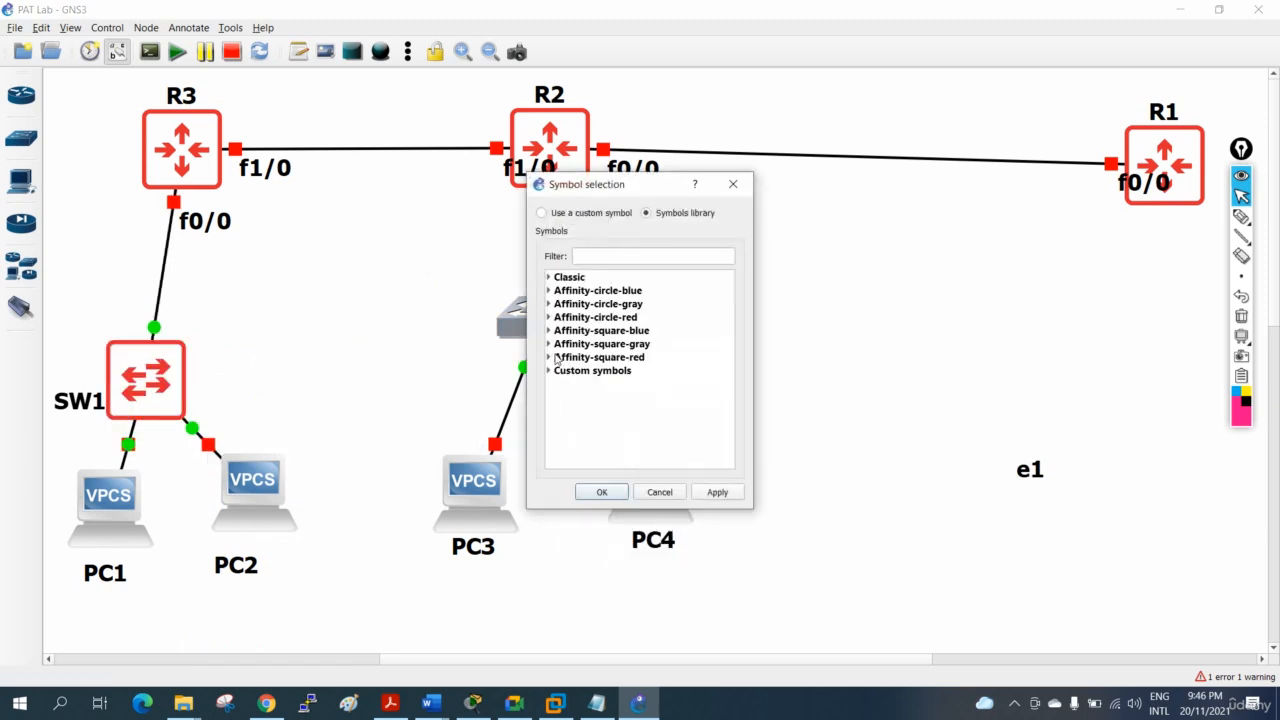
{"action": "left_click", "coordinate": [549, 358]}
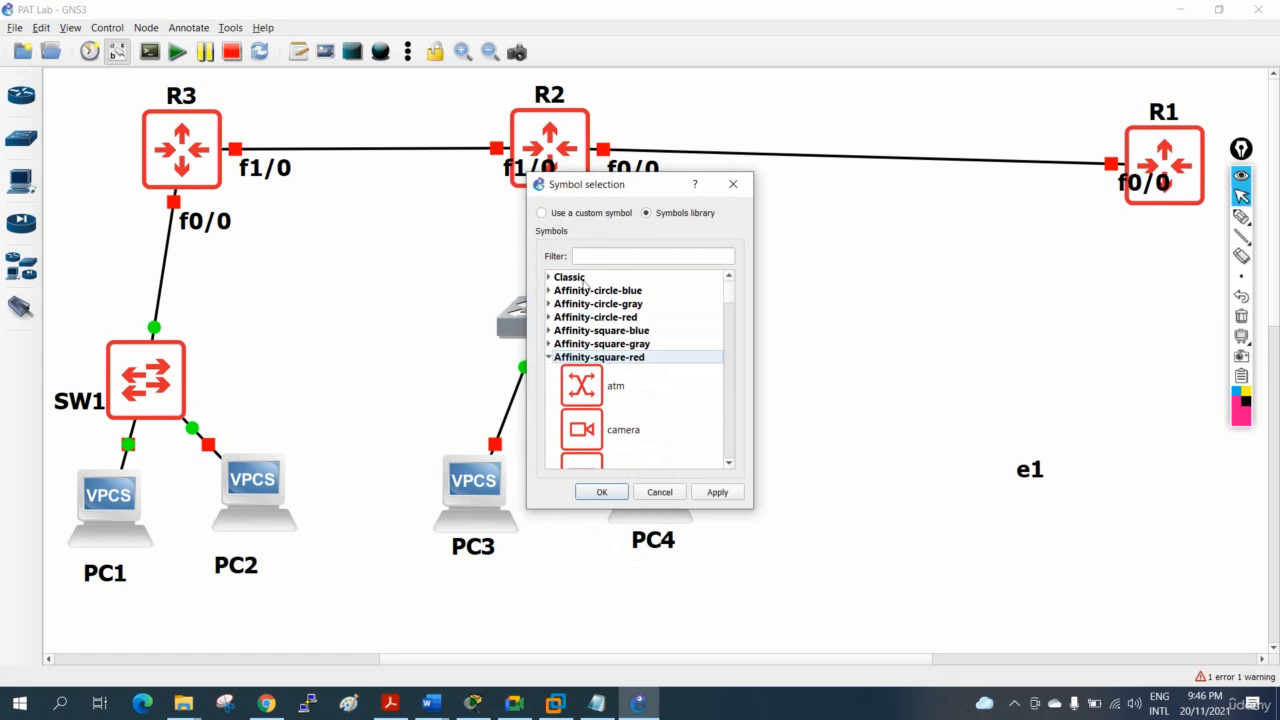
{"action": "left_click", "coordinate": [590, 260]}
{"action": "type", "text": "sw"}
{"action": "left_click", "coordinate": [588, 393]}
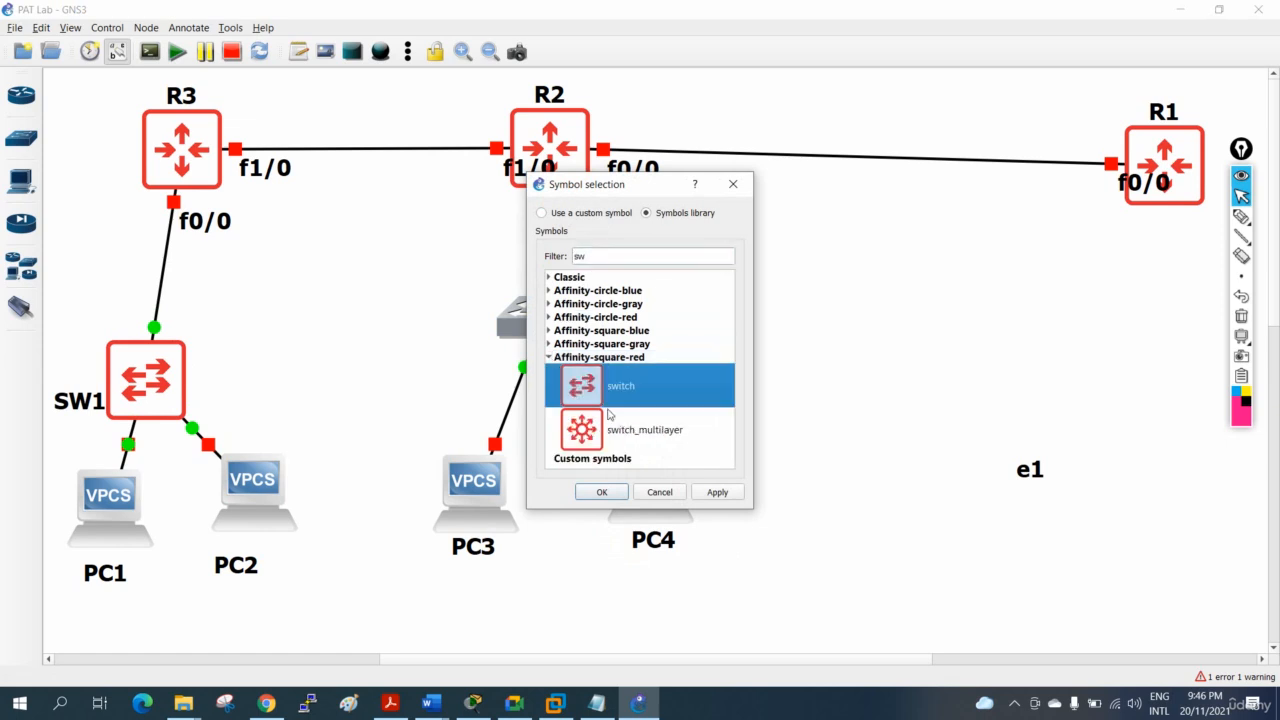
{"action": "left_click", "coordinate": [713, 496]}
{"action": "left_click", "coordinate": [602, 492]}
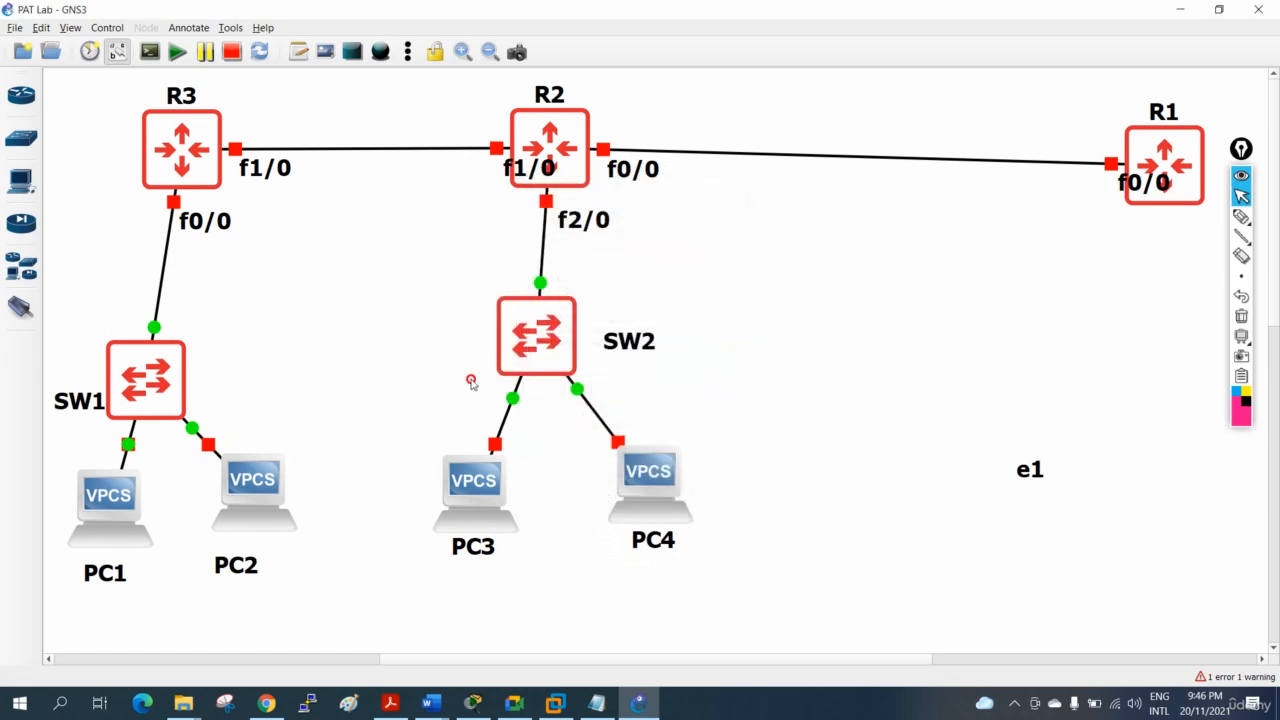
Reposition the f1/0, f2/0 and R1's f0/0 labels clear of the routers and align R1 horizontally with R2.
{"action": "left_click_drag", "start_coordinate": [284, 170], "coordinate": [281, 111]}
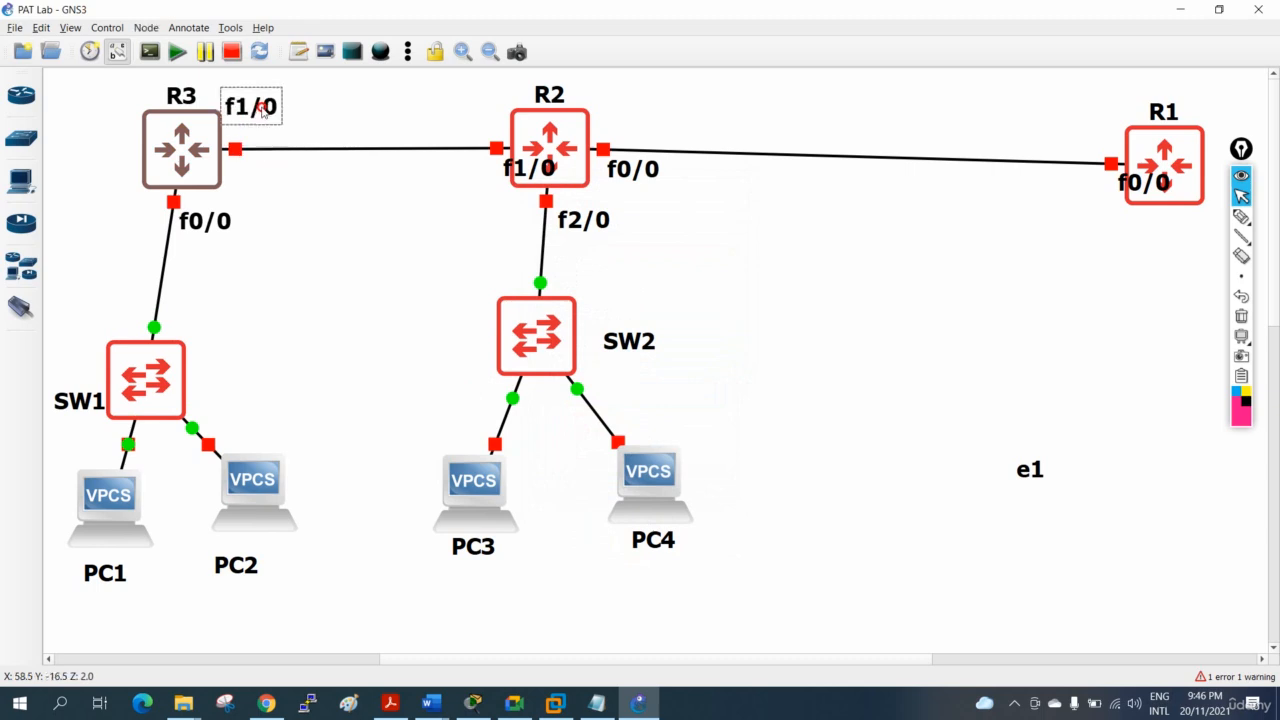
{"action": "left_click_drag", "start_coordinate": [523, 175], "coordinate": [409, 112]}
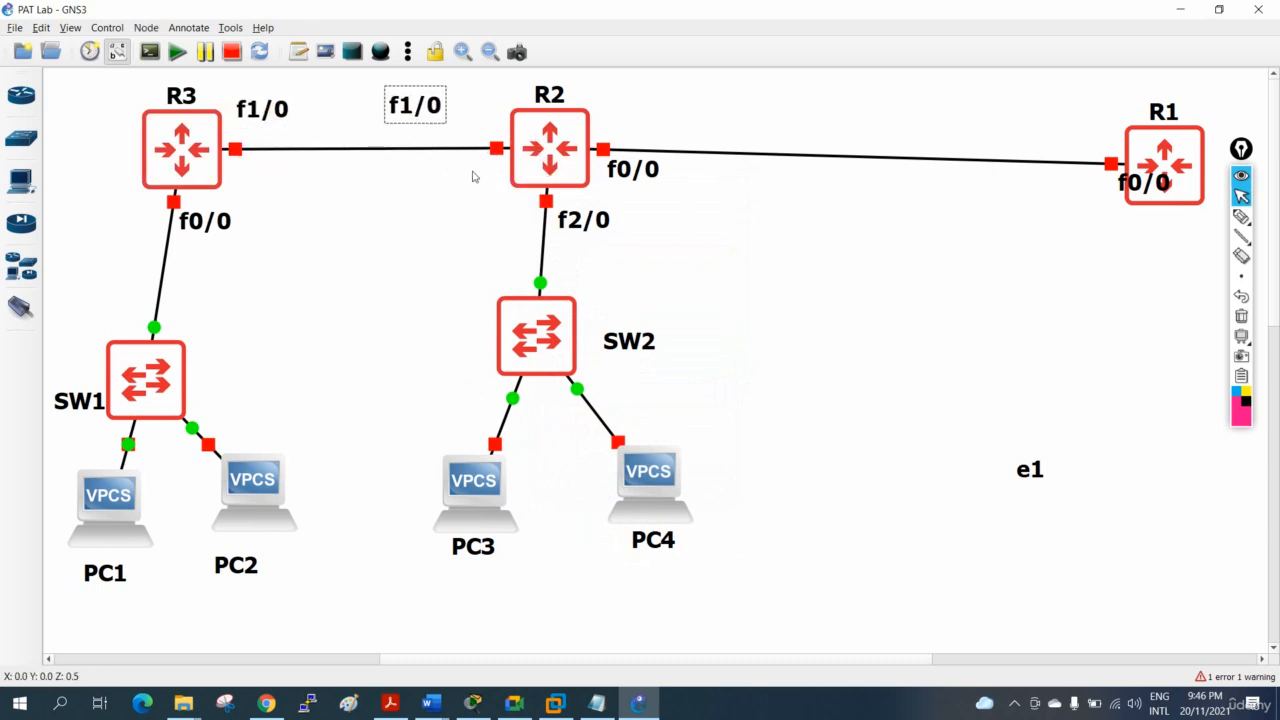
{"action": "left_click_drag", "start_coordinate": [600, 224], "coordinate": [593, 246]}
{"action": "left_click_drag", "start_coordinate": [1140, 195], "coordinate": [1030, 110]}
{"action": "left_click_drag", "start_coordinate": [1118, 140], "coordinate": [1121, 158]}
Rename router R1 as ISP.
{"action": "left_click", "coordinate": [1130, 97]}
{"action": "double_click", "coordinate": [1130, 97]}
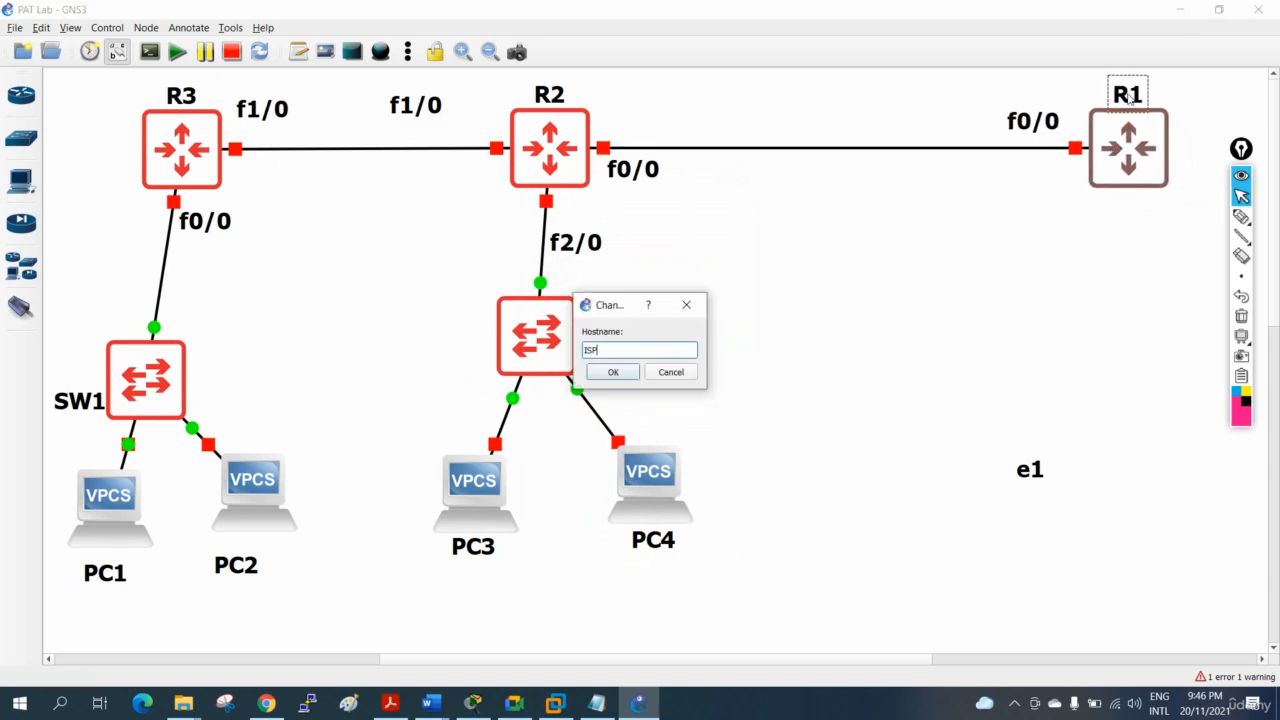
{"action": "left_click", "coordinate": [598, 375]}
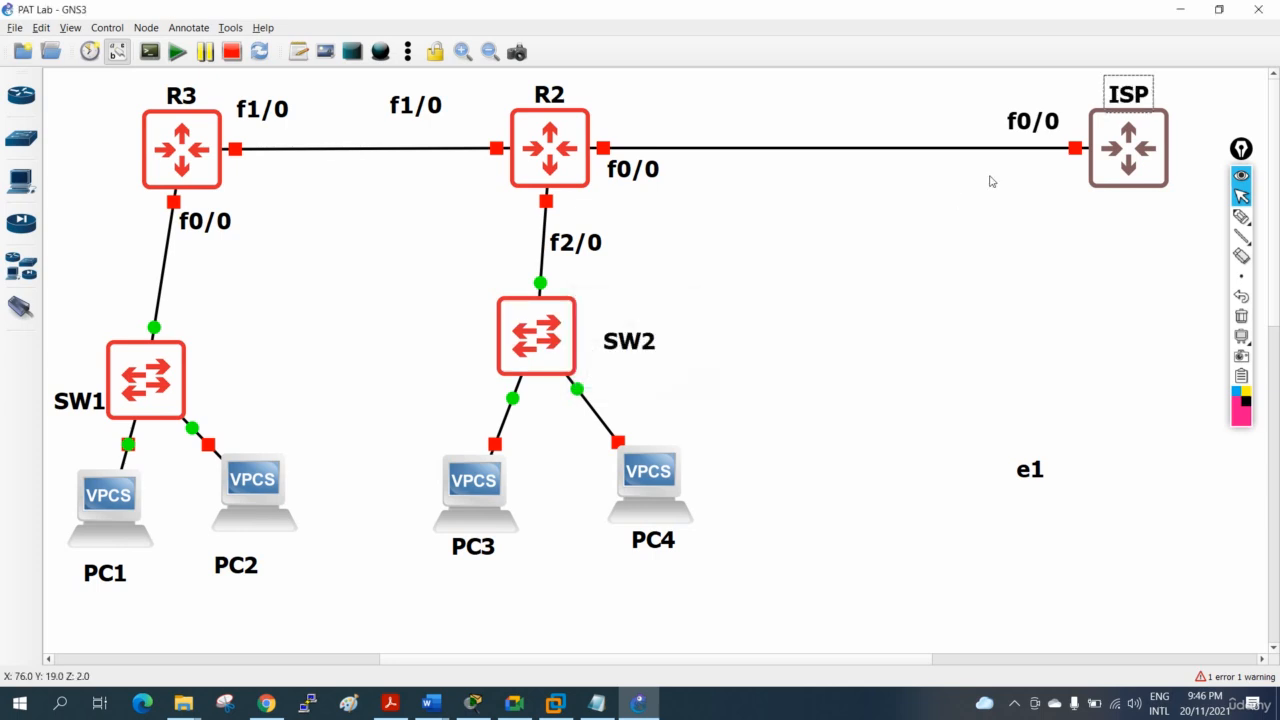
Change the ISP router's symbol to the Affinity-square-red cloud.
{"action": "right_click", "coordinate": [1118, 148]}
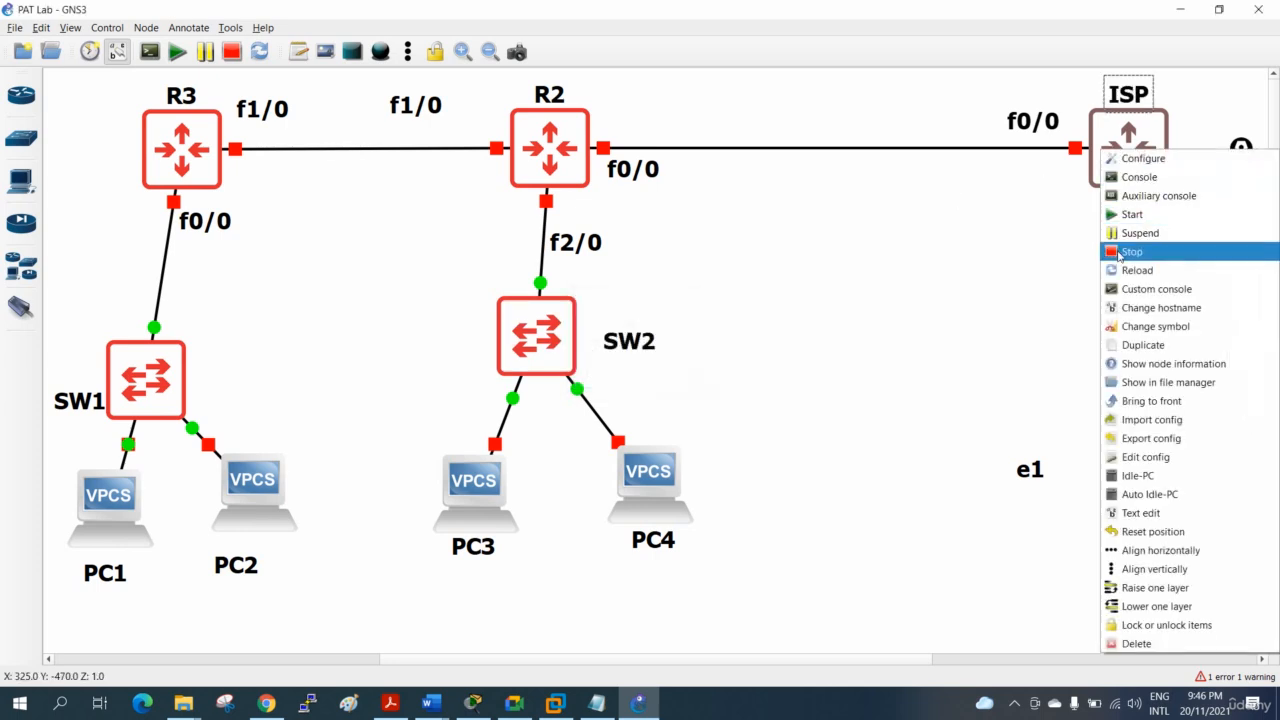
{"action": "left_click", "coordinate": [1135, 325]}
{"action": "left_click", "coordinate": [547, 358]}
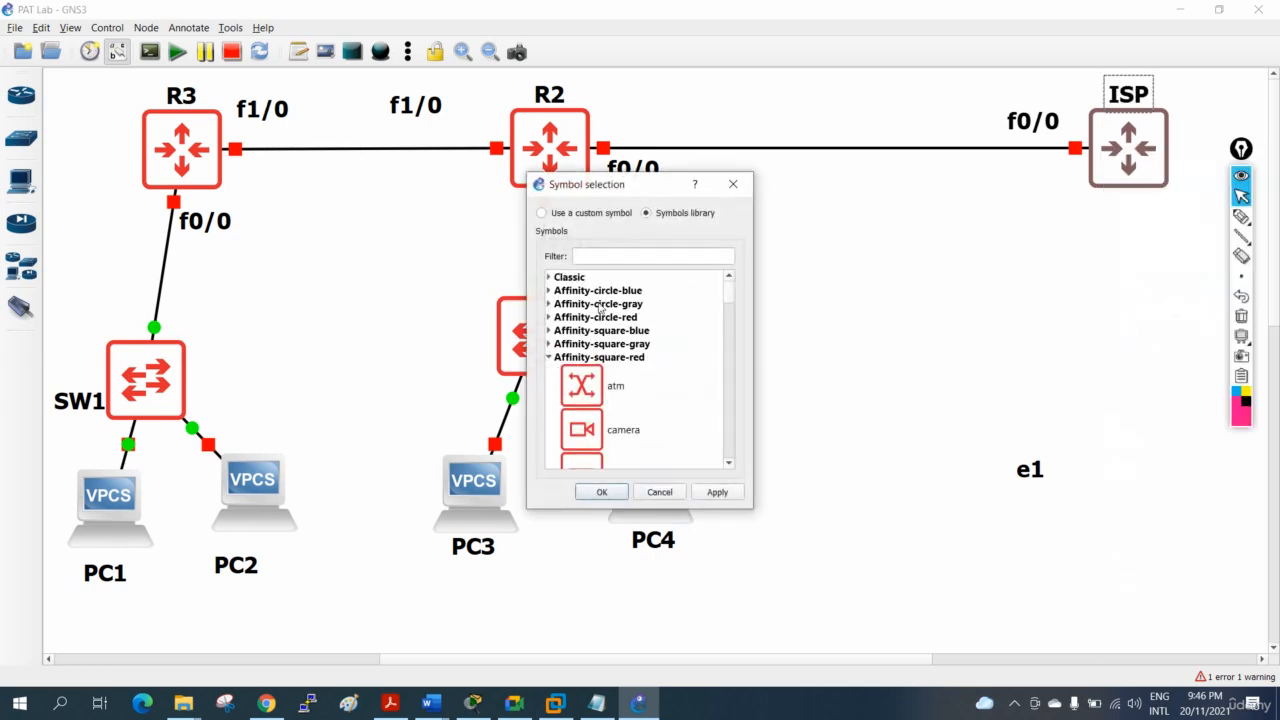
{"action": "left_click", "coordinate": [601, 256]}
{"action": "type", "text": "clo"}
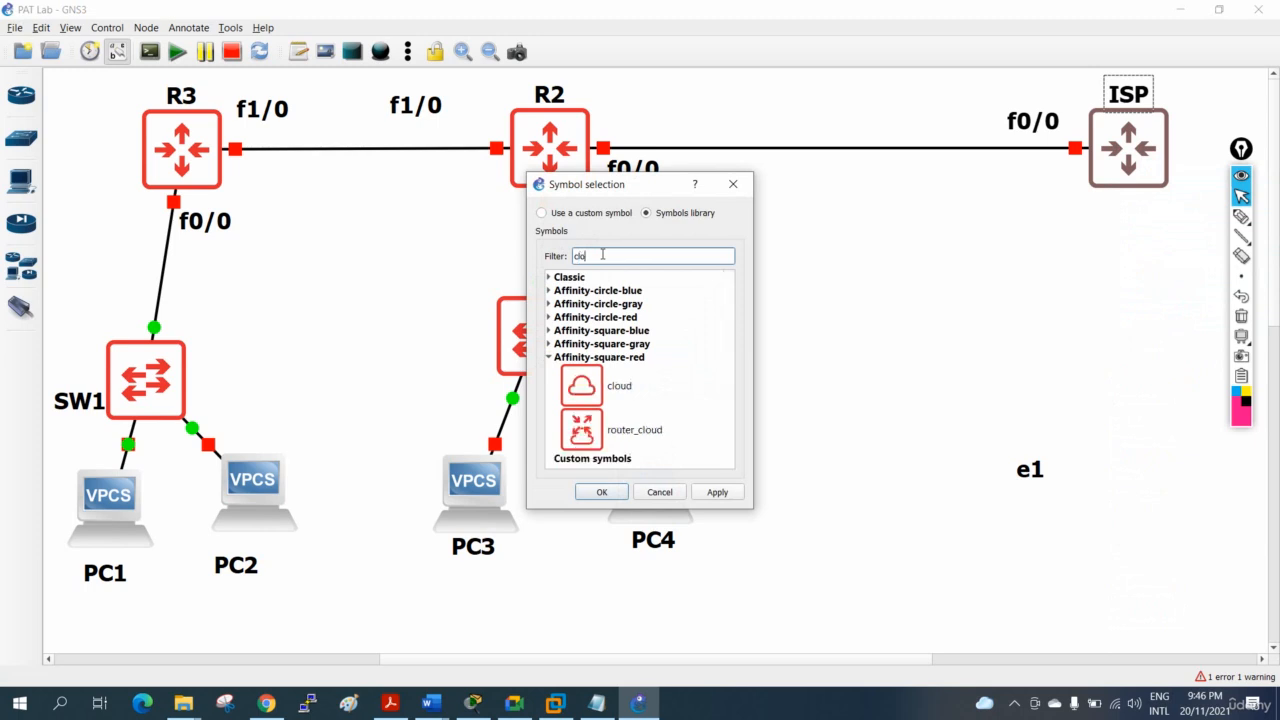
{"action": "left_click", "coordinate": [580, 378]}
{"action": "left_click", "coordinate": [596, 499]}
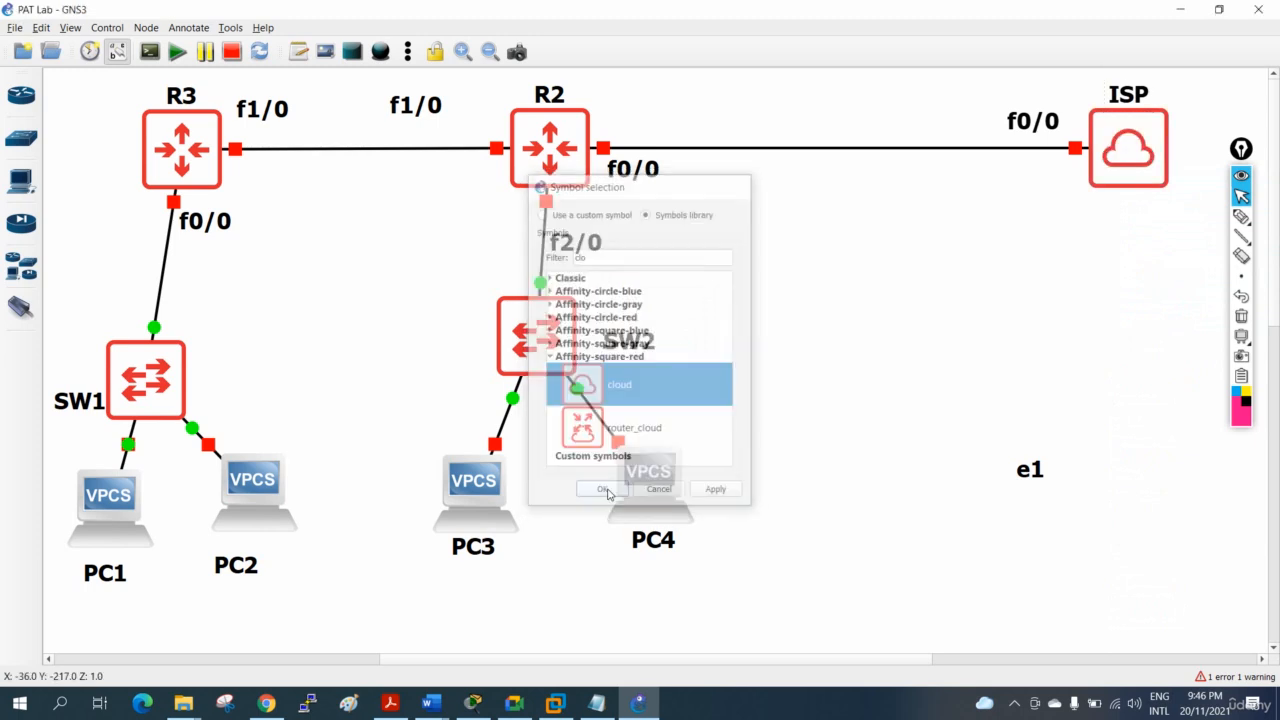
{"action": "right_click", "coordinate": [95, 503]}
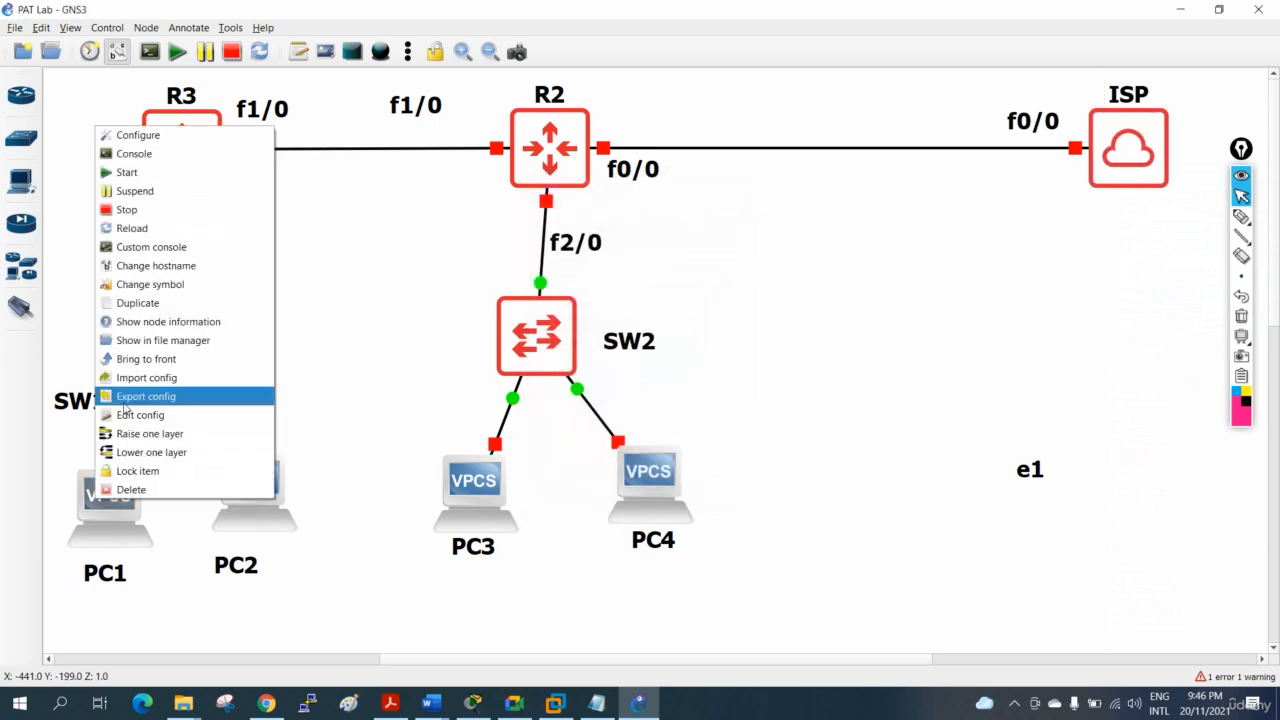
{"action": "left_click", "coordinate": [128, 285]}
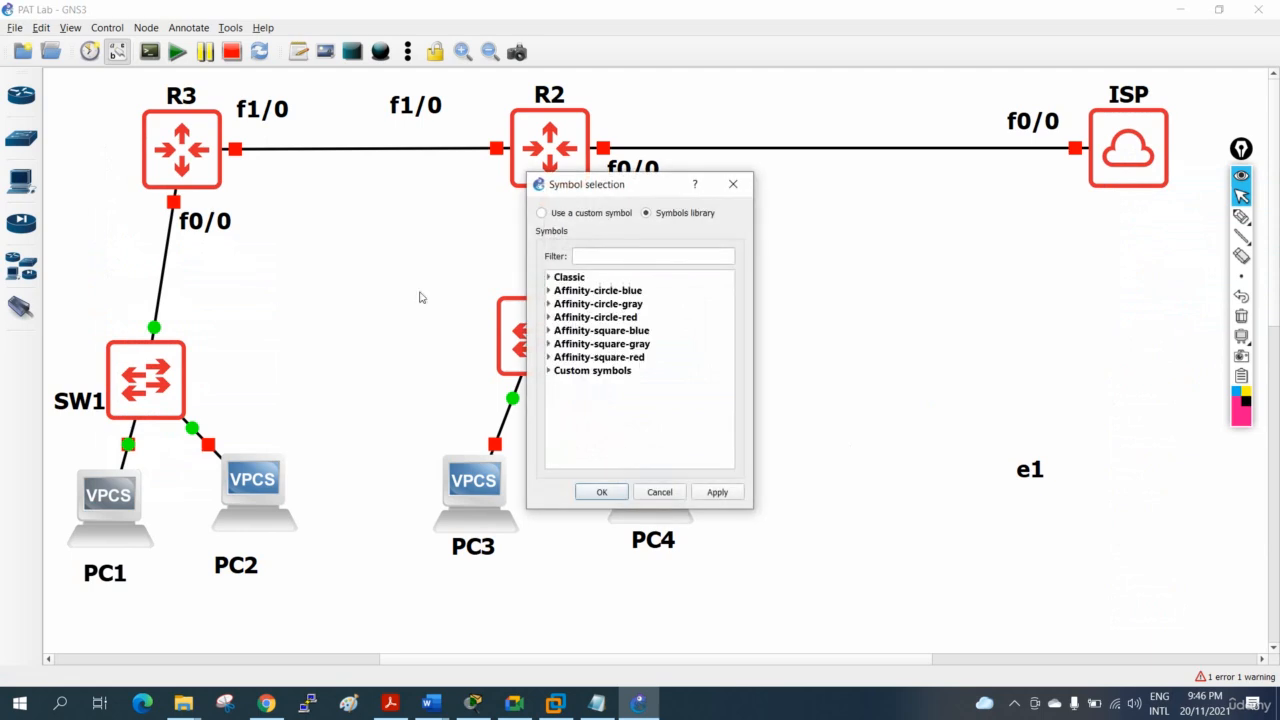
{"action": "left_click", "coordinate": [659, 492]}
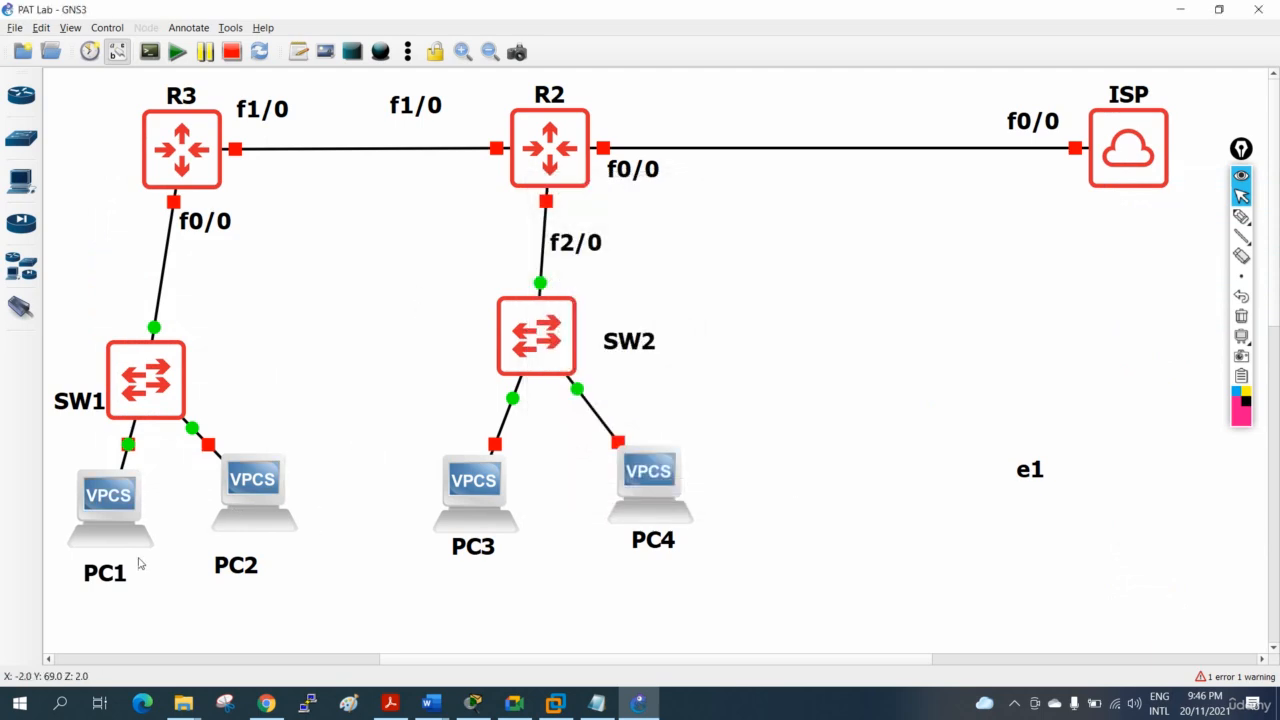
Change the symbols of PC1, PC2, PC3 and PC4 to the Affinity-square-red client.
{"action": "left_click_drag", "start_coordinate": [57, 447], "coordinate": [712, 562]}
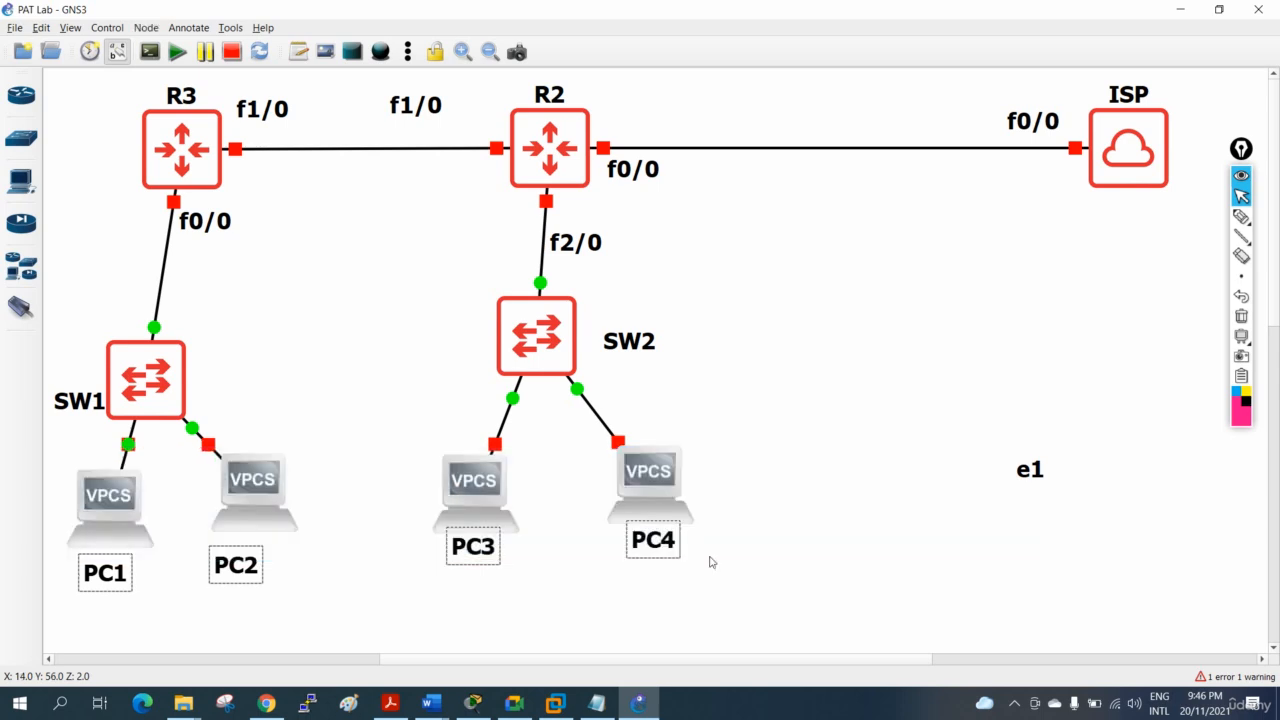
{"action": "right_click", "coordinate": [667, 490]}
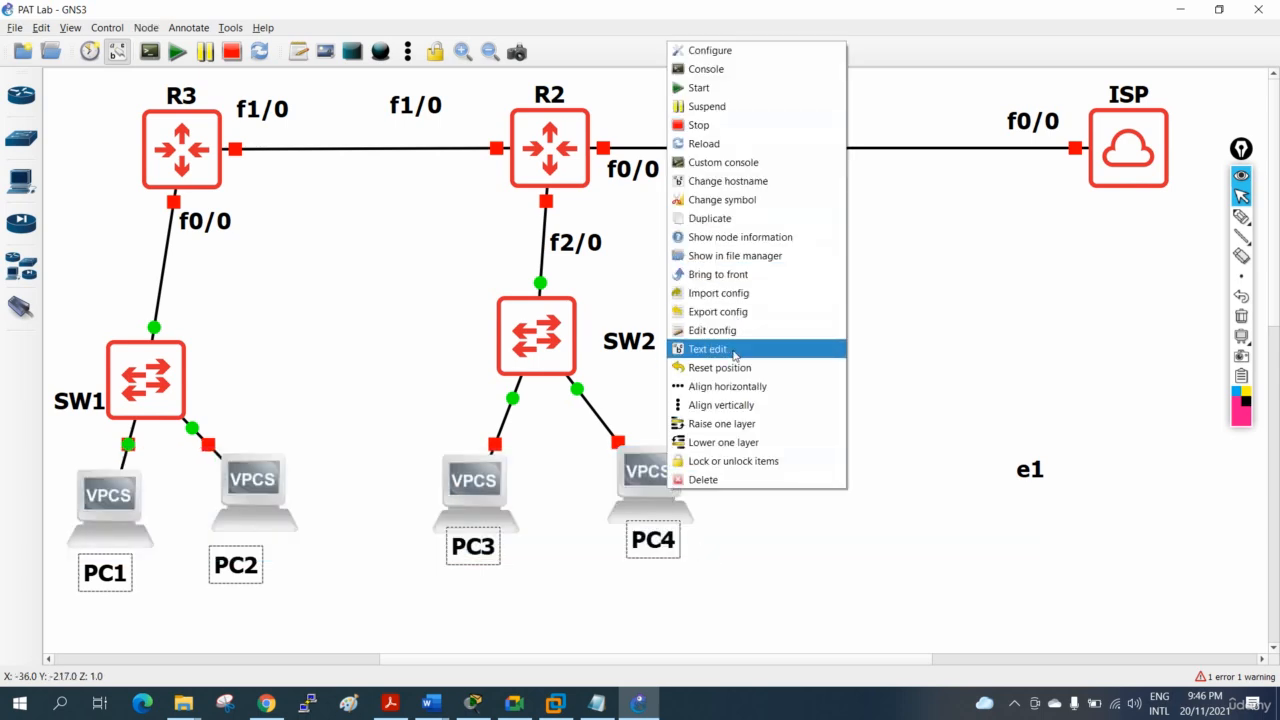
{"action": "left_click", "coordinate": [727, 200]}
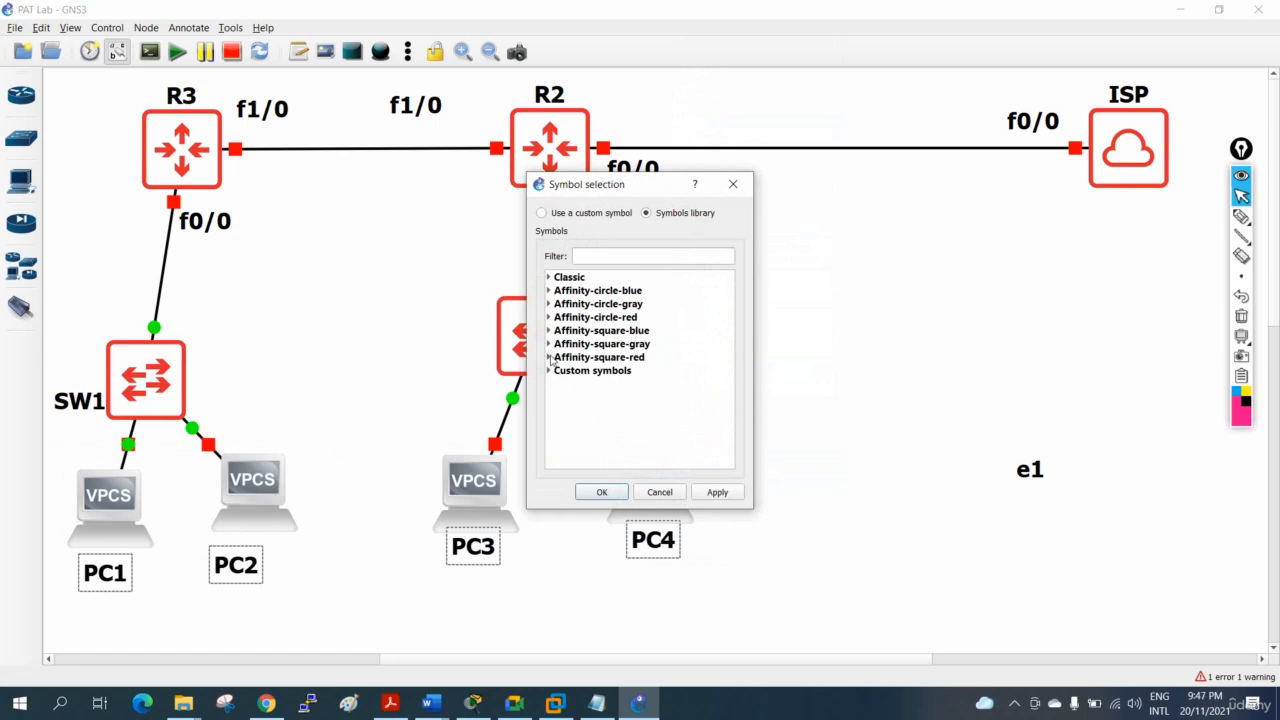
{"action": "left_click", "coordinate": [549, 358]}
{"action": "left_click", "coordinate": [593, 258]}
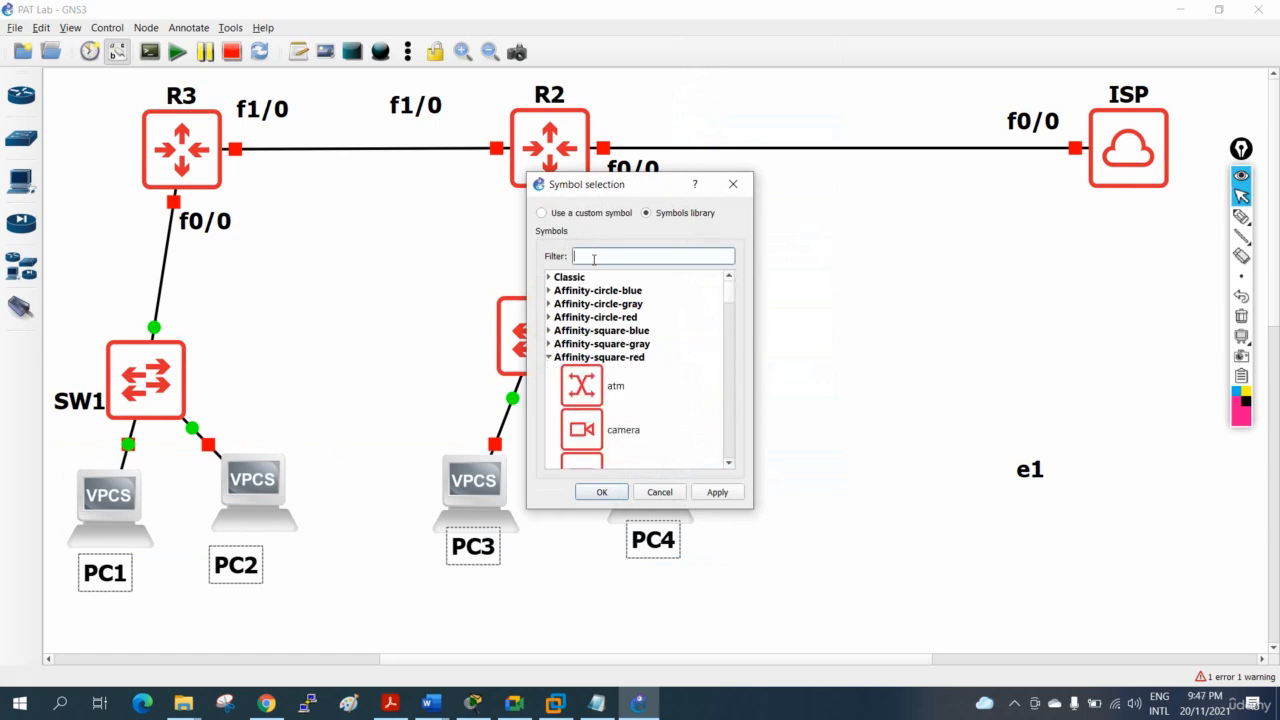
{"action": "type", "text": "cl"}
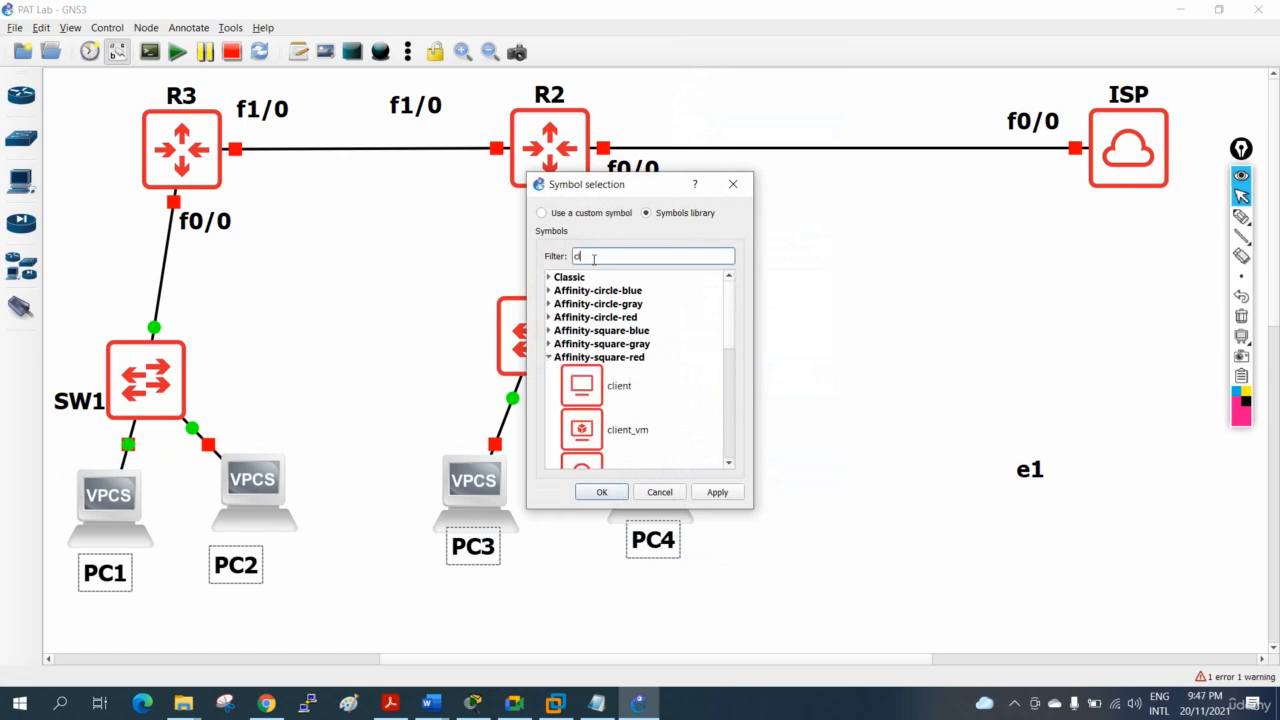
{"action": "left_click", "coordinate": [585, 381]}
{"action": "left_click", "coordinate": [714, 492]}
{"action": "left_click", "coordinate": [589, 494]}
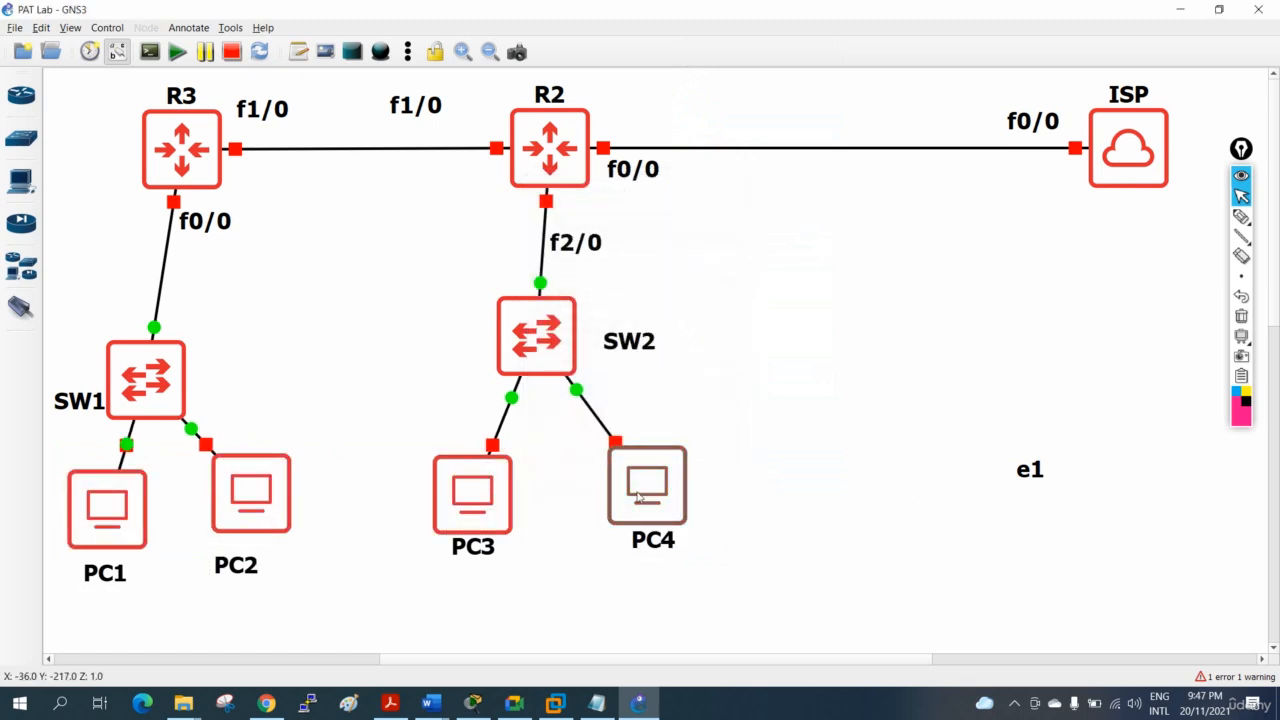
Spread the four PCs further apart below their switches and start all devices in the topology.
{"action": "left_click_drag", "start_coordinate": [638, 497], "coordinate": [646, 537]}
{"action": "left_click_drag", "start_coordinate": [472, 495], "coordinate": [453, 526]}
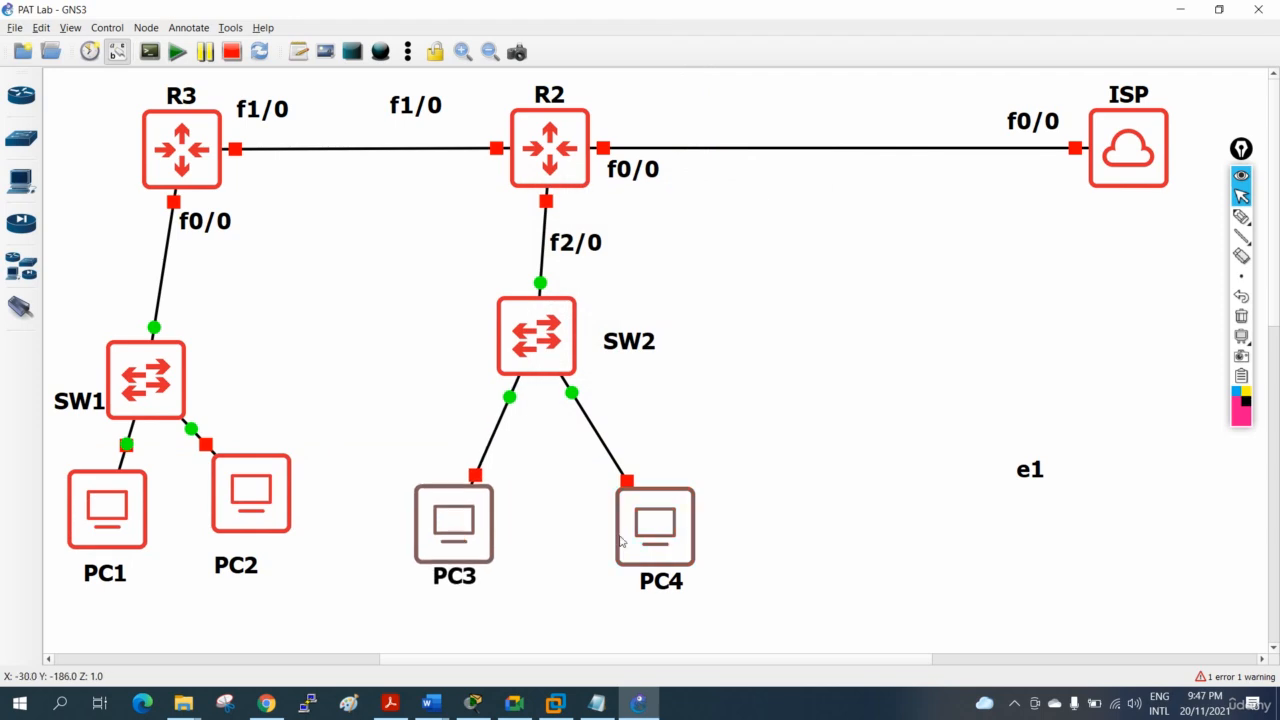
{"action": "left_click_drag", "start_coordinate": [234, 484], "coordinate": [286, 509]}
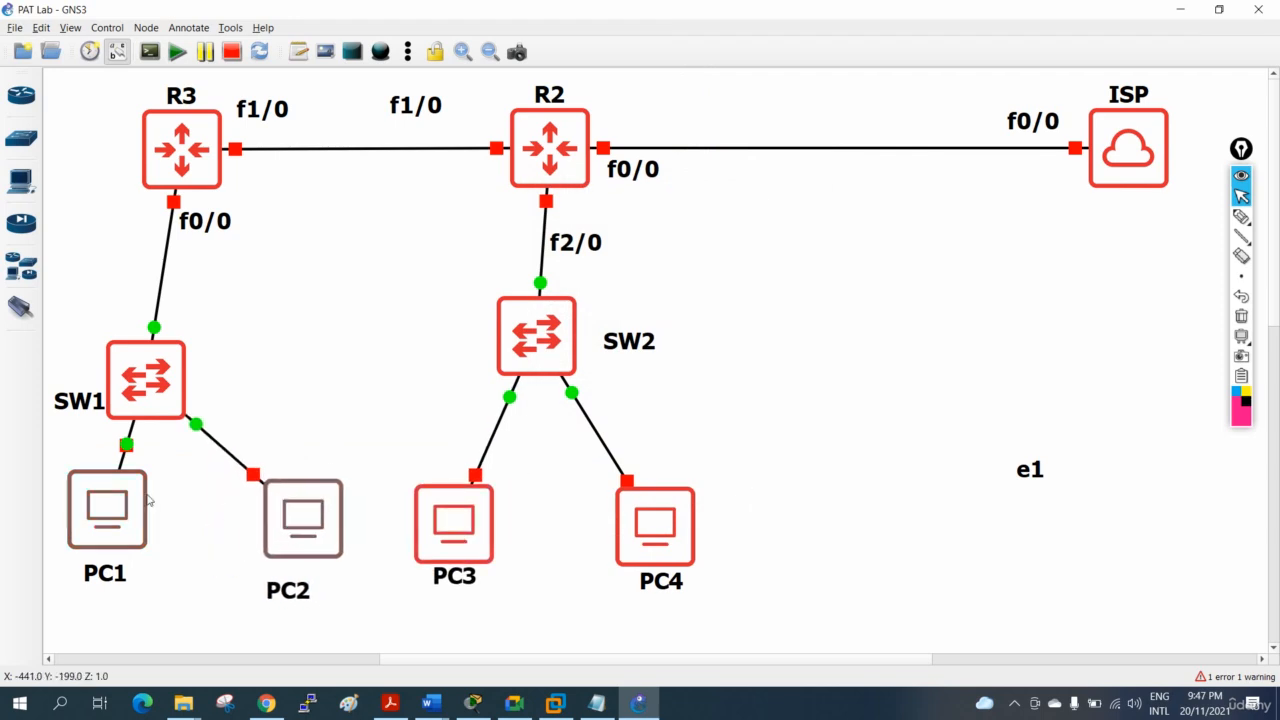
{"action": "left_click_drag", "start_coordinate": [148, 500], "coordinate": [130, 518]}
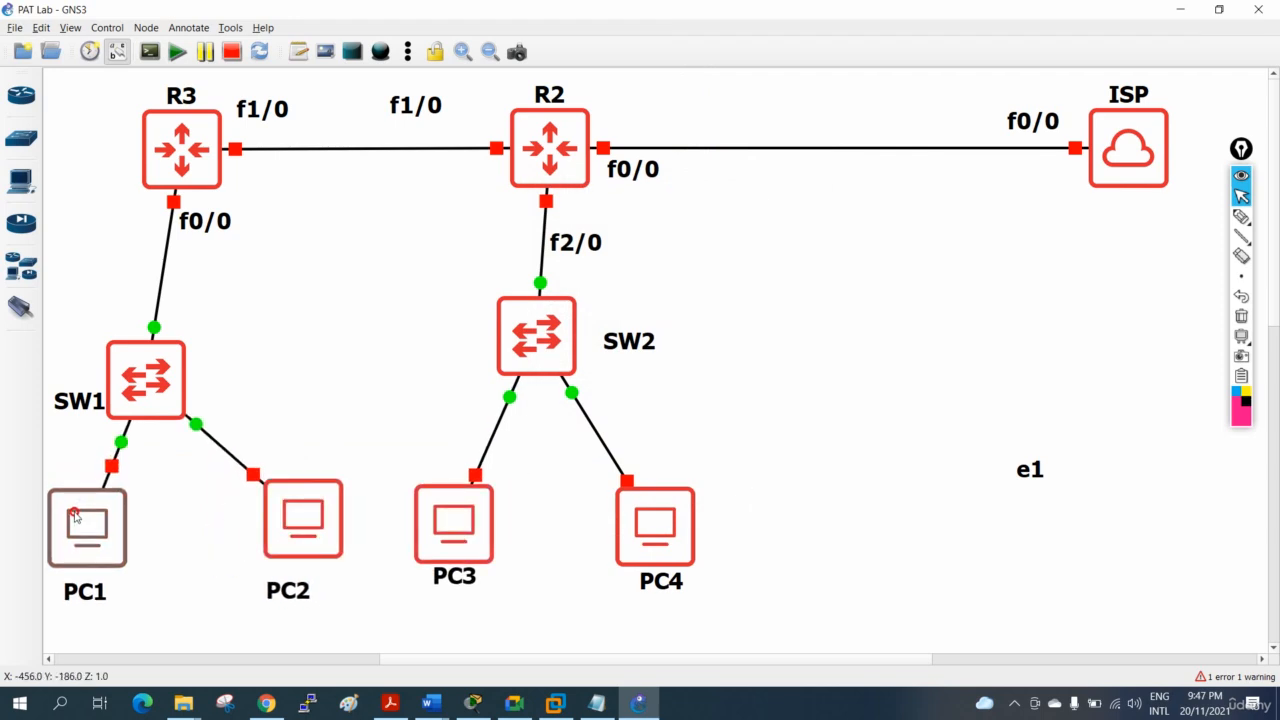
{"action": "left_click", "coordinate": [176, 53]}
{"action": "left_click", "coordinate": [666, 369]}
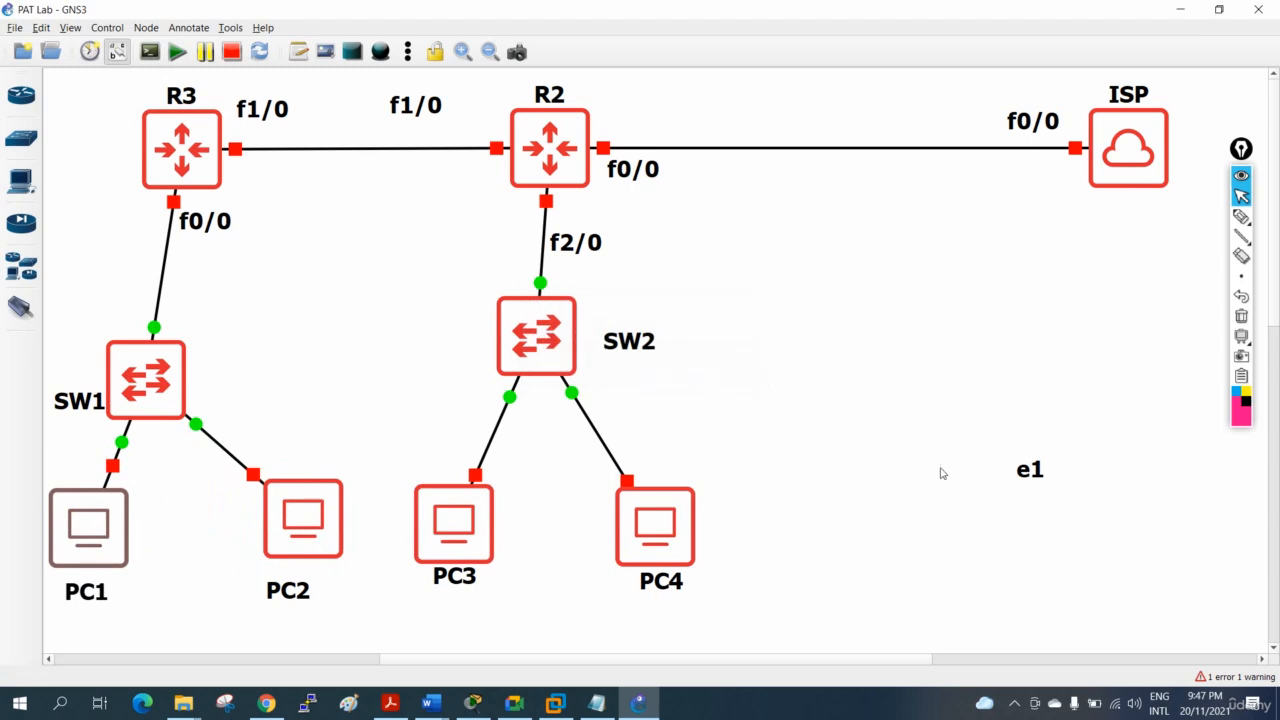
Clear the text of the stray e1 label in the empty area below the ISP node.
{"action": "left_click_drag", "start_coordinate": [976, 438], "coordinate": [1092, 526]}
{"action": "right_click", "coordinate": [1027, 481]}
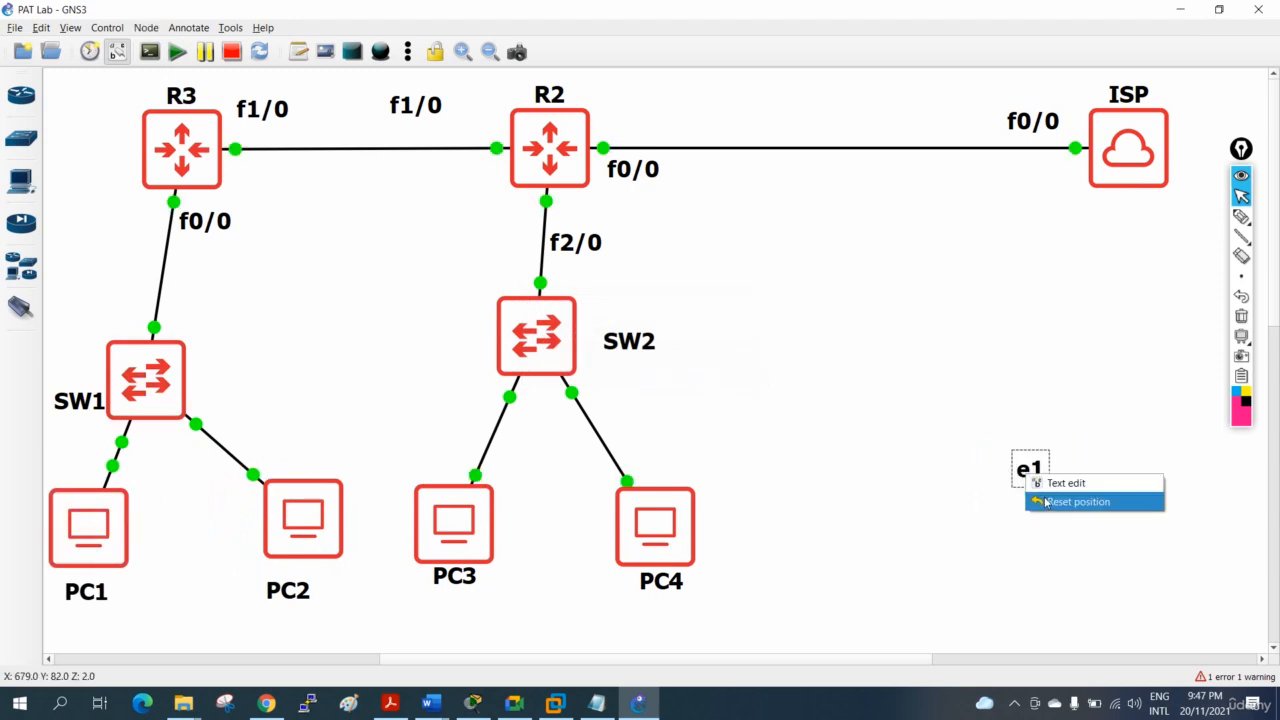
{"action": "left_click", "coordinate": [1040, 487]}
{"action": "left_click_drag", "start_coordinate": [526, 341], "coordinate": [456, 331]}
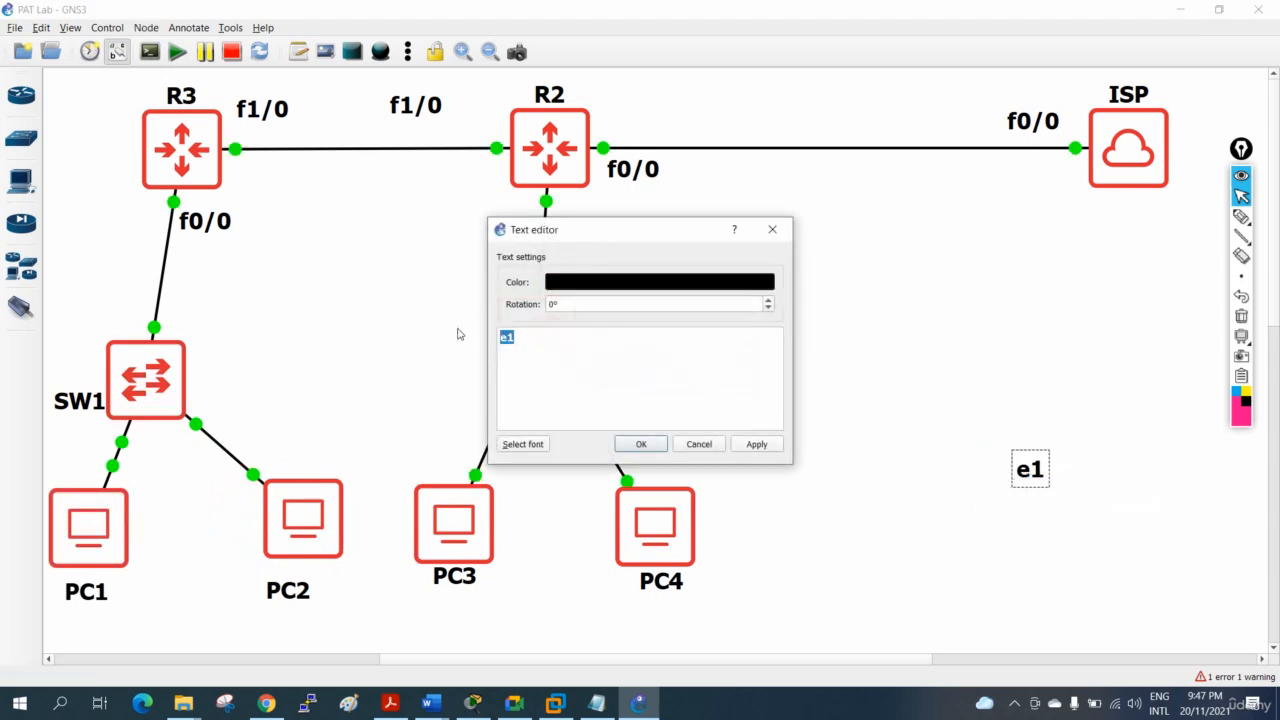
{"action": "key", "text": "BackSpace"}
{"action": "left_click", "coordinate": [757, 445]}
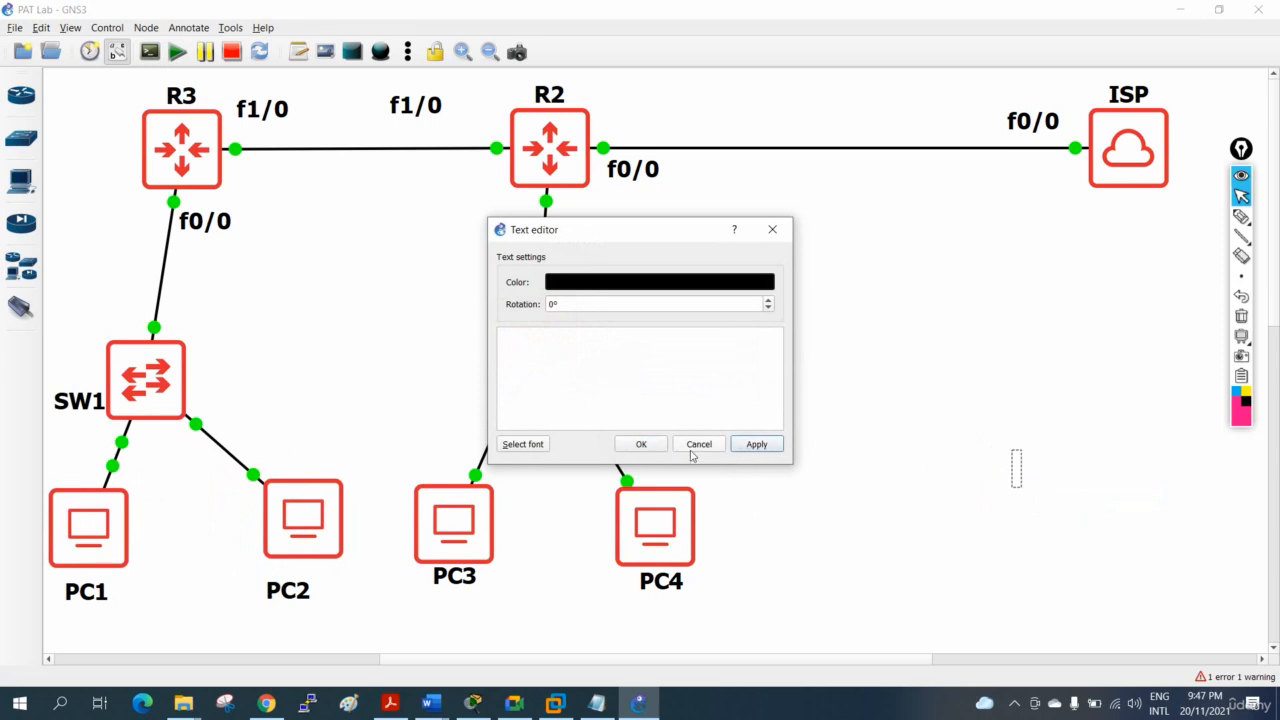
{"action": "left_click", "coordinate": [638, 448]}
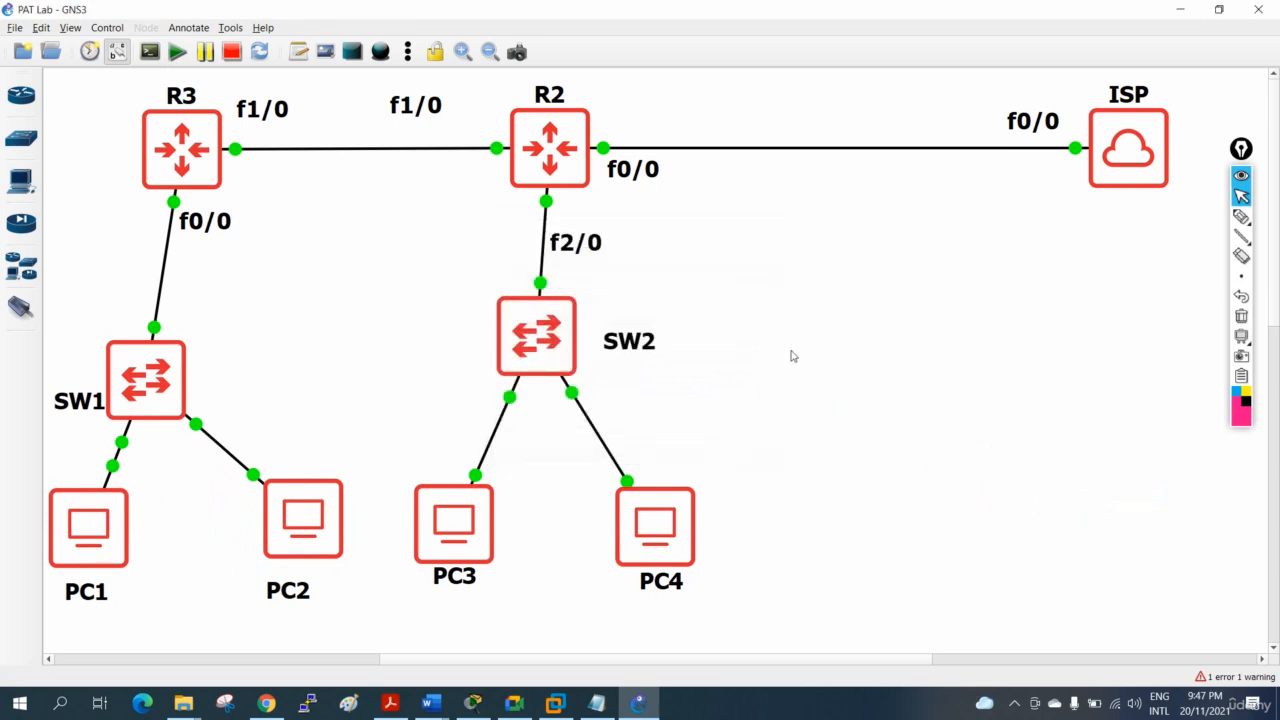
Move the SW2 label lower beside the PC4 link and shift the ISP node slightly upward.
{"action": "left_click_drag", "start_coordinate": [629, 341], "coordinate": [624, 378]}
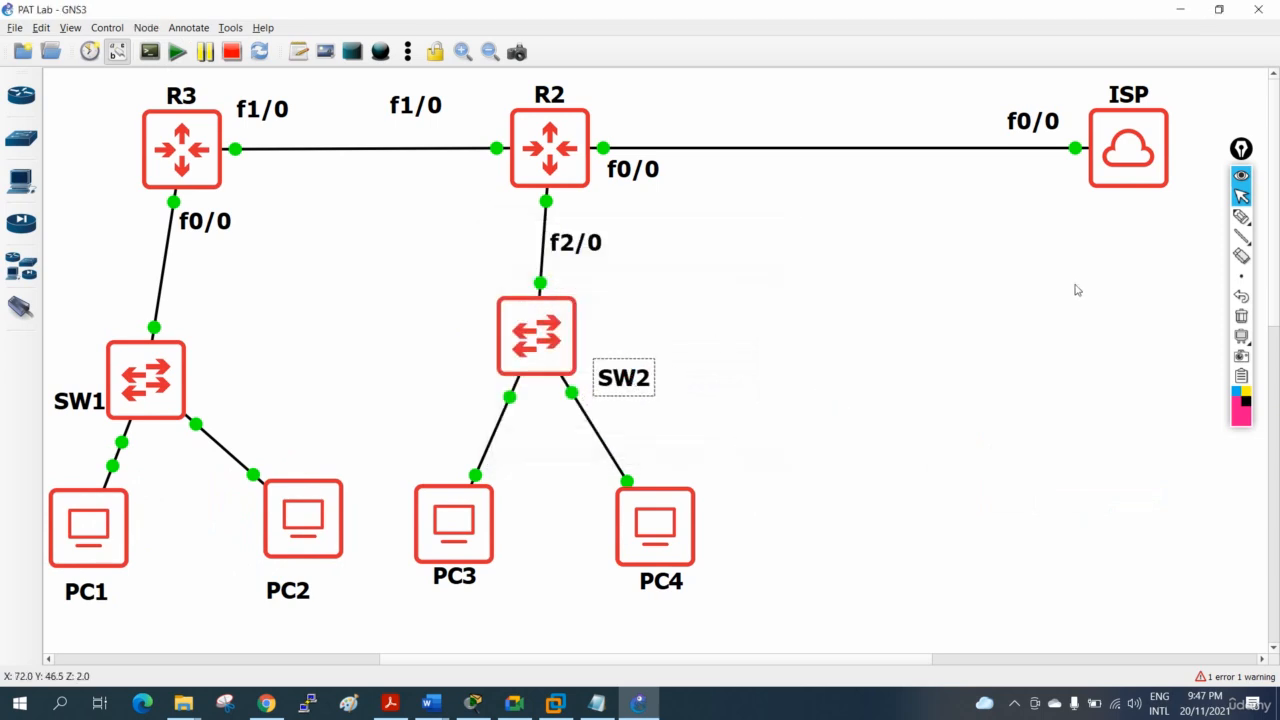
{"action": "left_click_drag", "start_coordinate": [1120, 172], "coordinate": [1119, 163]}
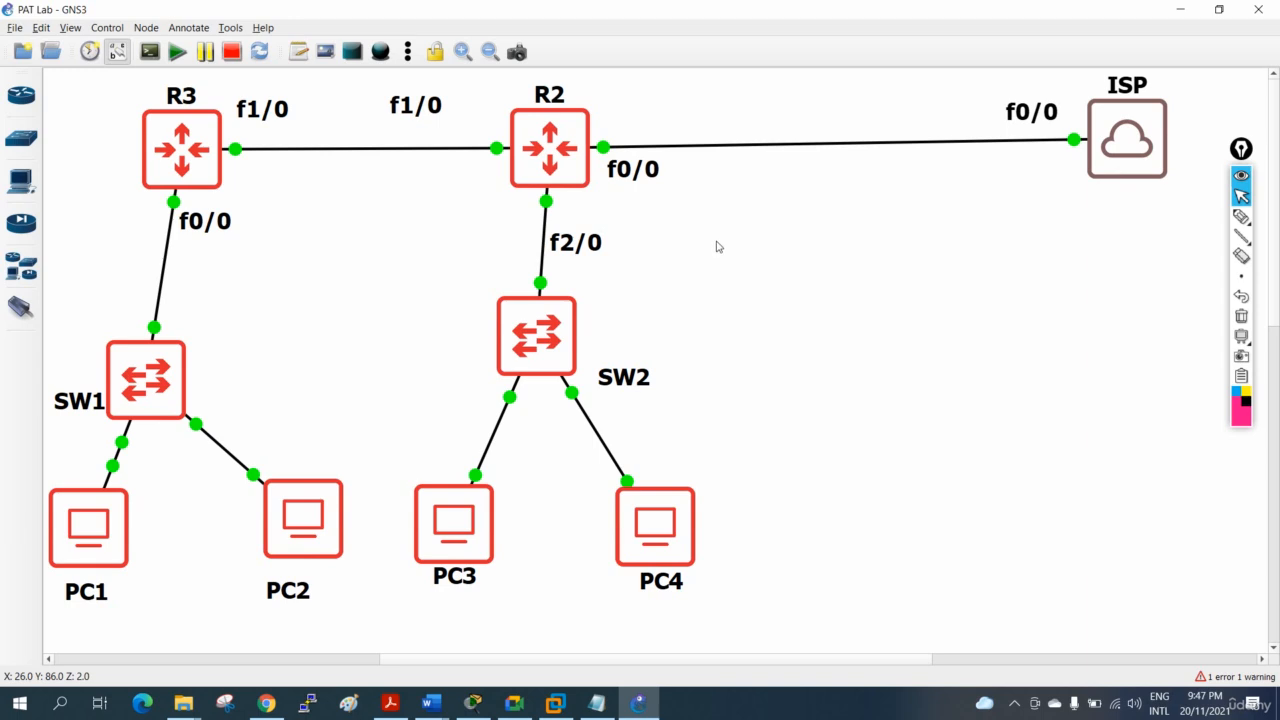
Add a text note reading 200.1.1.2 below the R2–ISP link near the ISP node.
{"action": "left_click", "coordinate": [298, 51]}
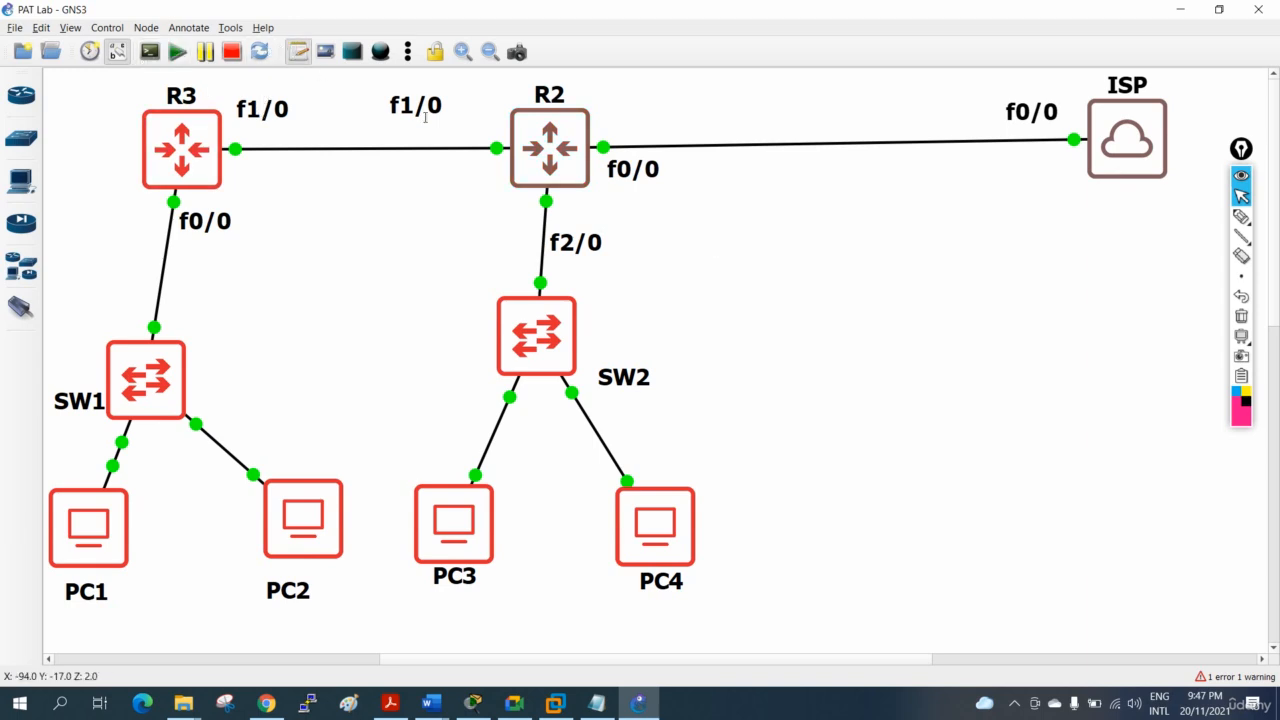
{"action": "left_click", "coordinate": [929, 164]}
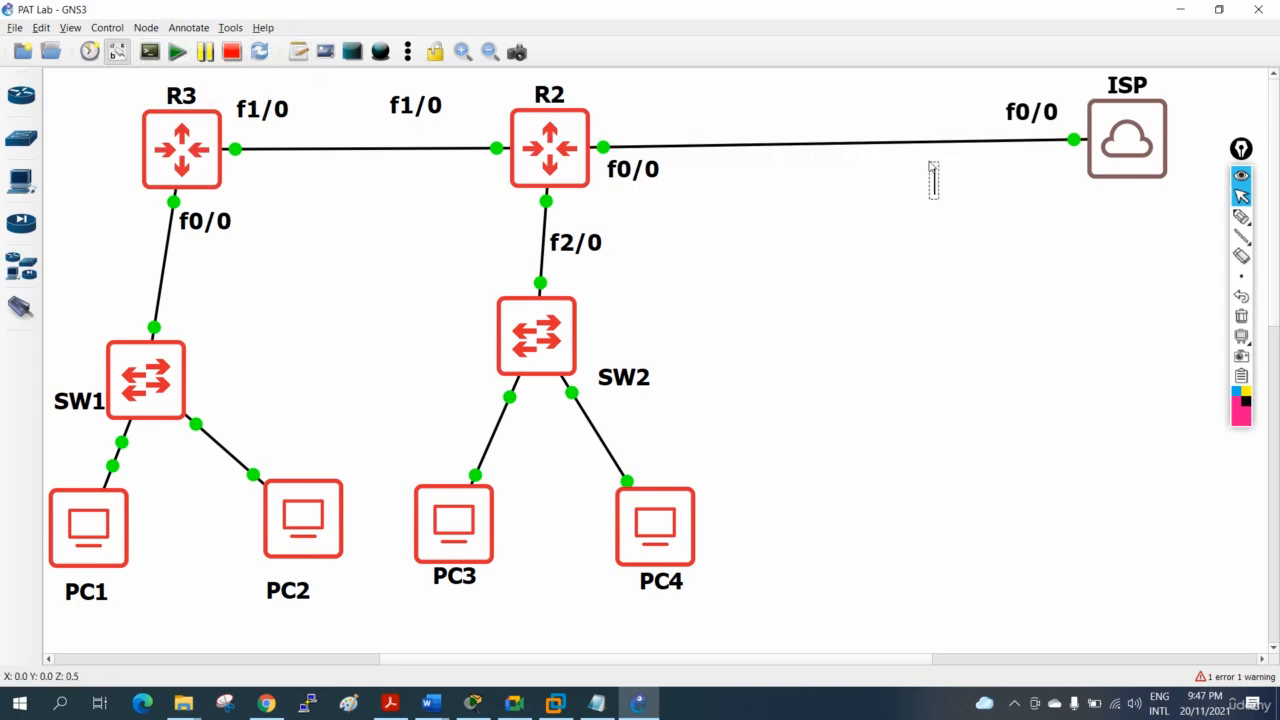
{"action": "type", "text": "200.1."}
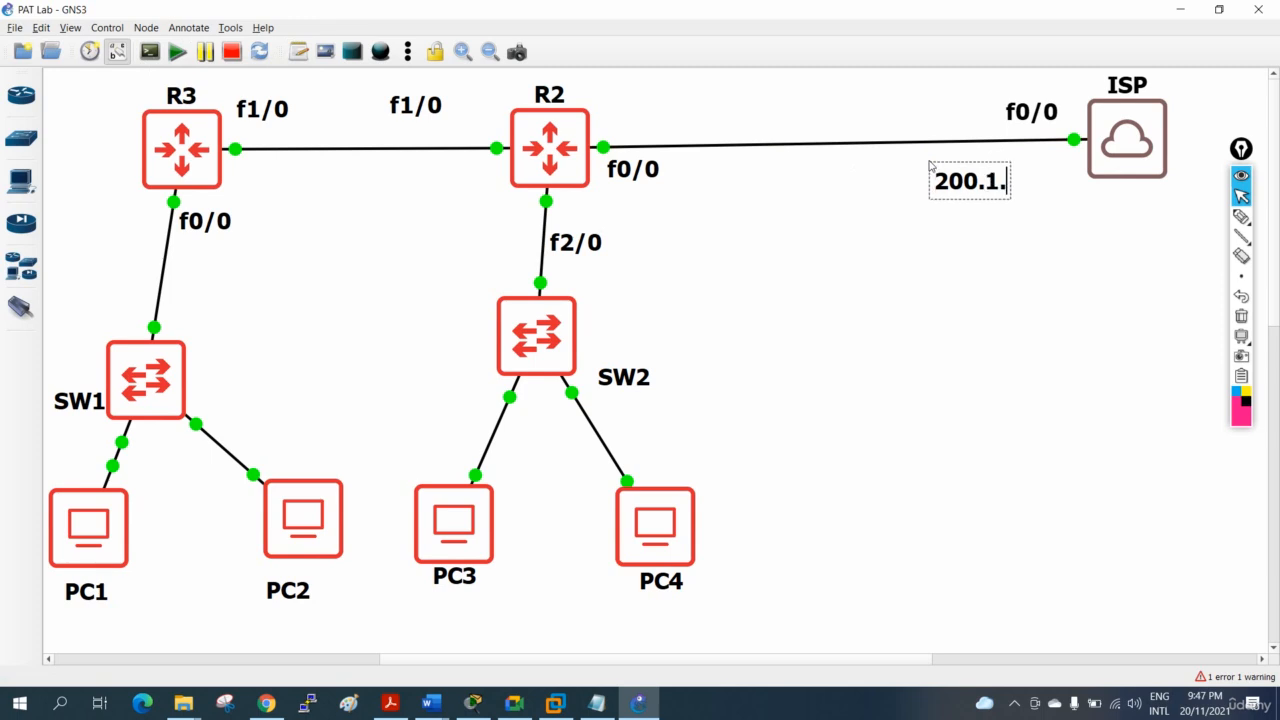
{"action": "type", "text": "1.2"}
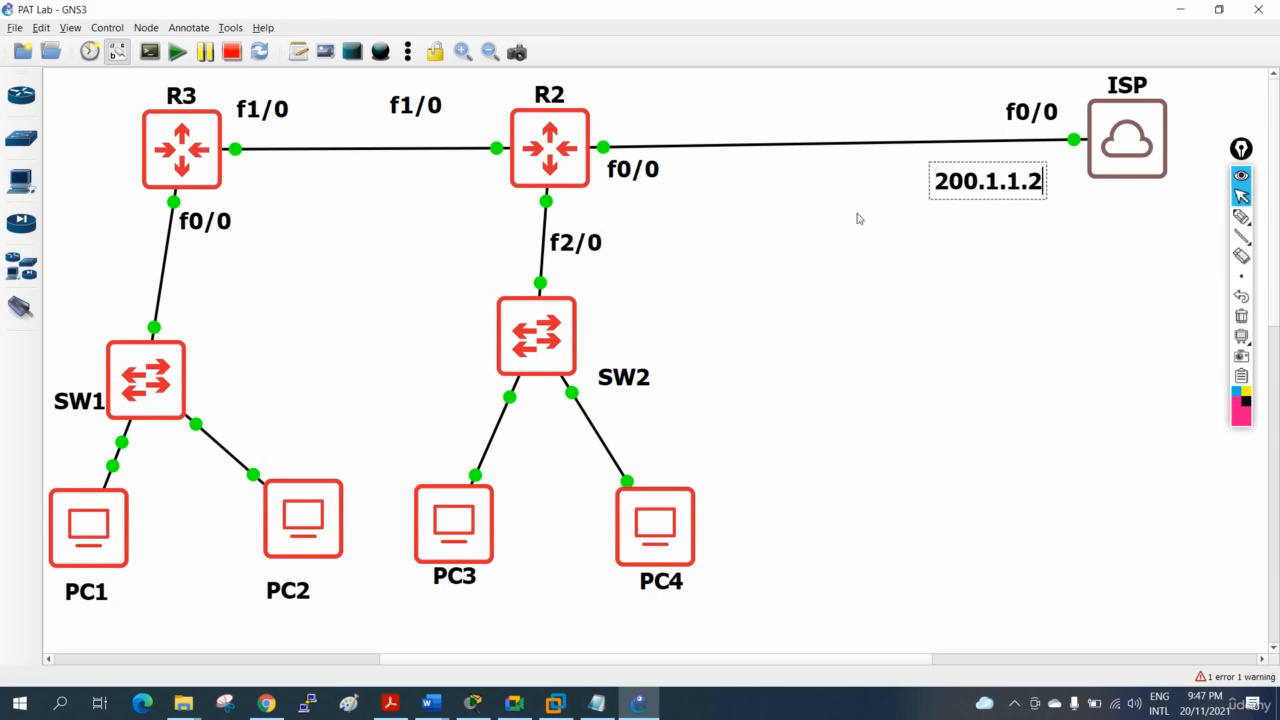
{"action": "left_click", "coordinate": [979, 220]}
Duplicate the 200.1.1.2 note, place the copy below R2's f0/0 label and change its text to 200.1.1.1.
{"action": "right_click", "coordinate": [986, 192]}
{"action": "left_click", "coordinate": [996, 195]}
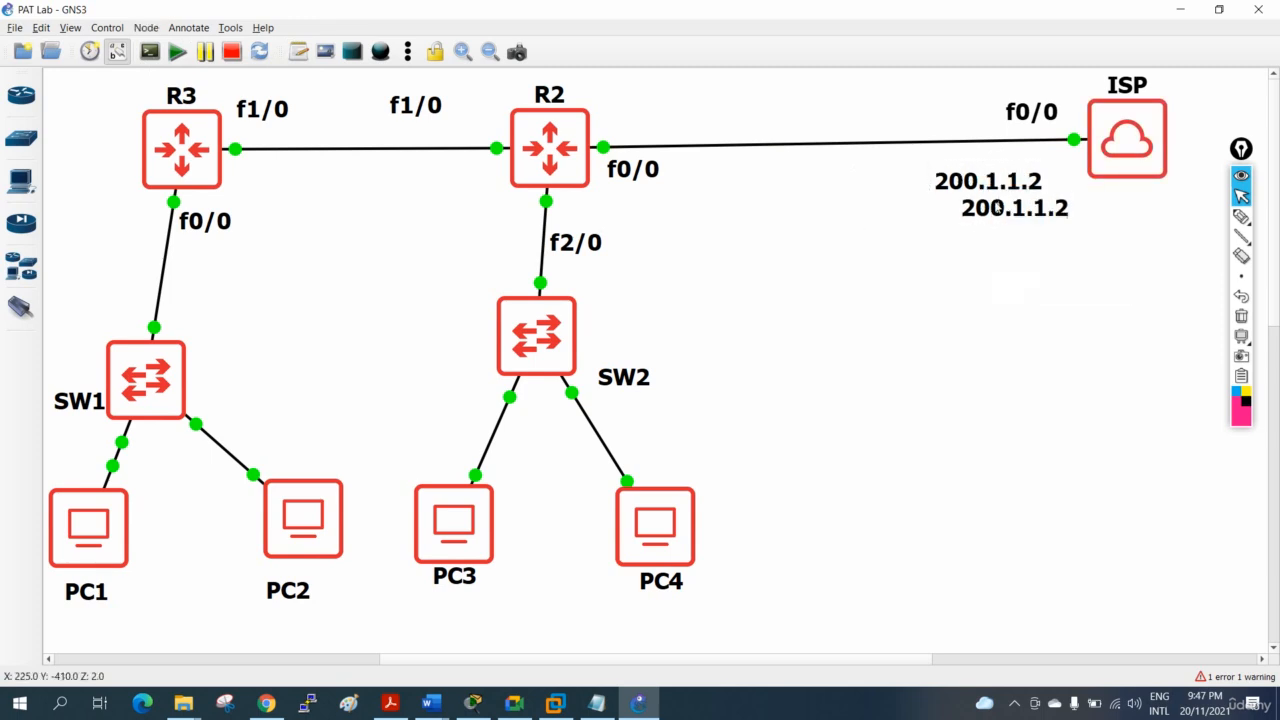
{"action": "left_click_drag", "start_coordinate": [997, 207], "coordinate": [658, 206]}
{"action": "double_click", "coordinate": [655, 205]}
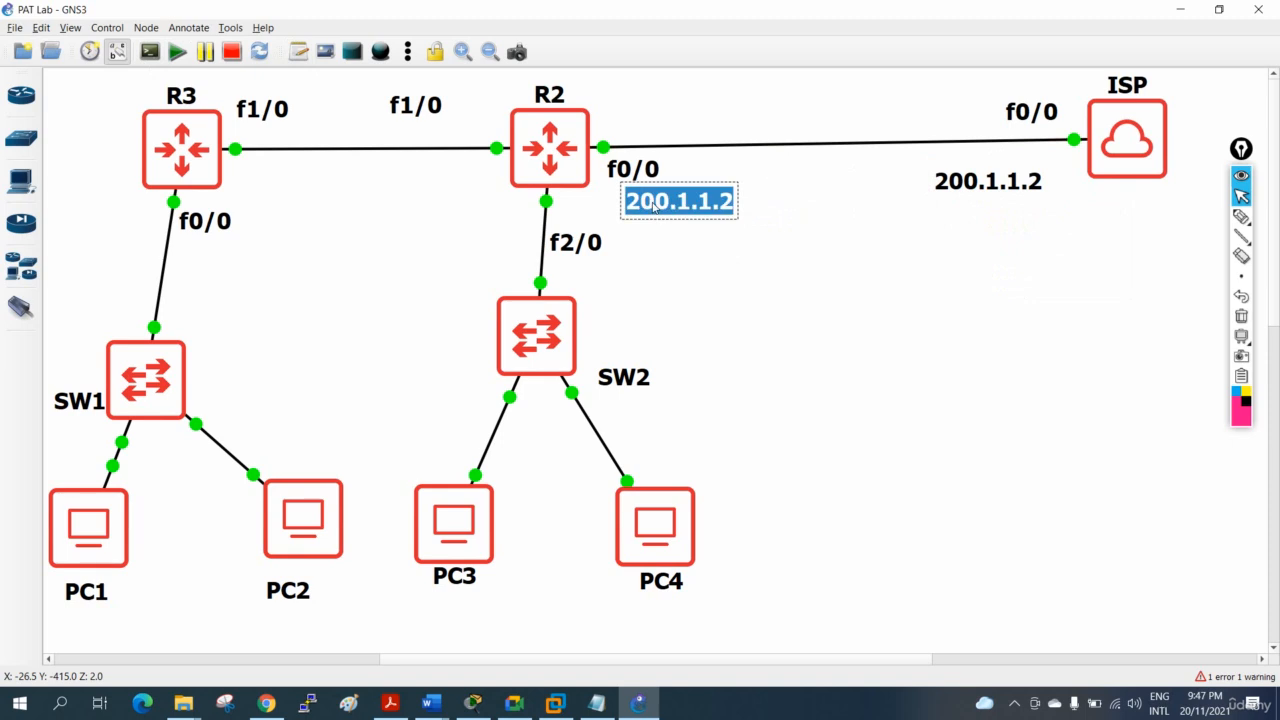
{"action": "key", "text": "End"}
{"action": "key", "text": "BackSpace"}
{"action": "type", "text": "1"}
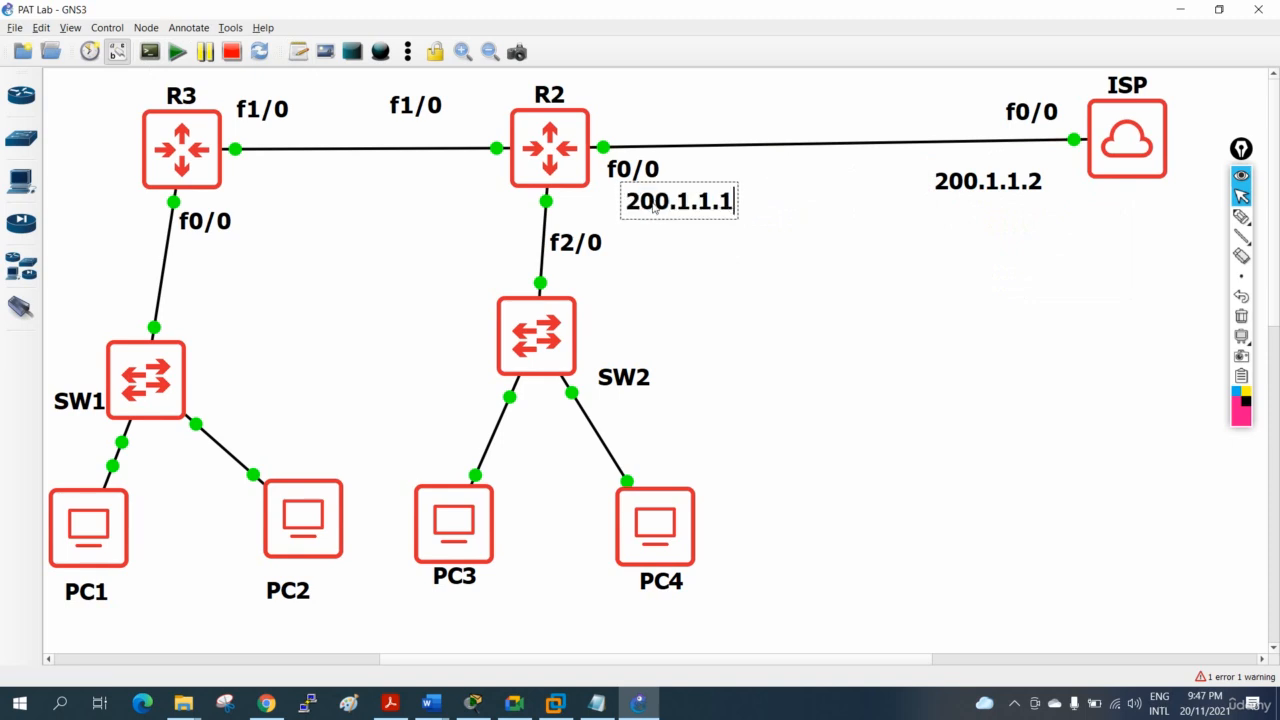
Move the 200.1.1.1 note above the link beside R2 and the 200.1.1.2 note beside ISP's f0/0 label.
{"action": "left_click_drag", "start_coordinate": [680, 203], "coordinate": [669, 115]}
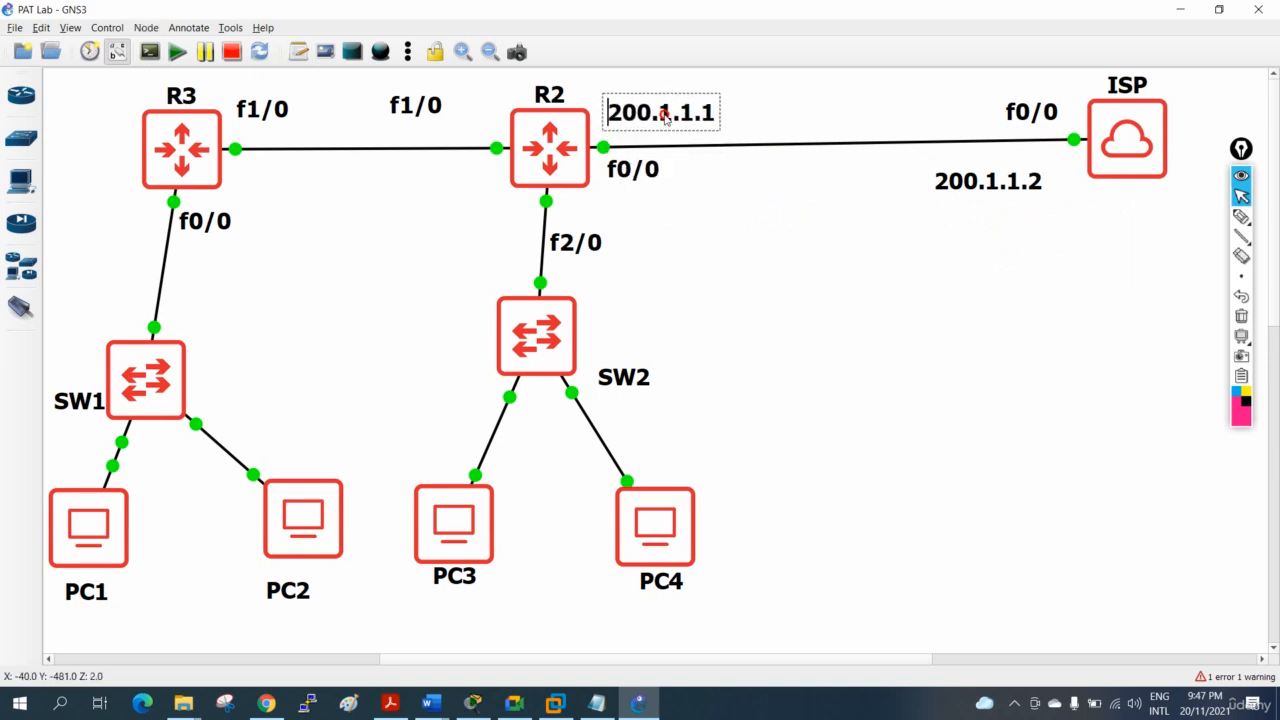
{"action": "left_click_drag", "start_coordinate": [975, 190], "coordinate": [924, 115]}
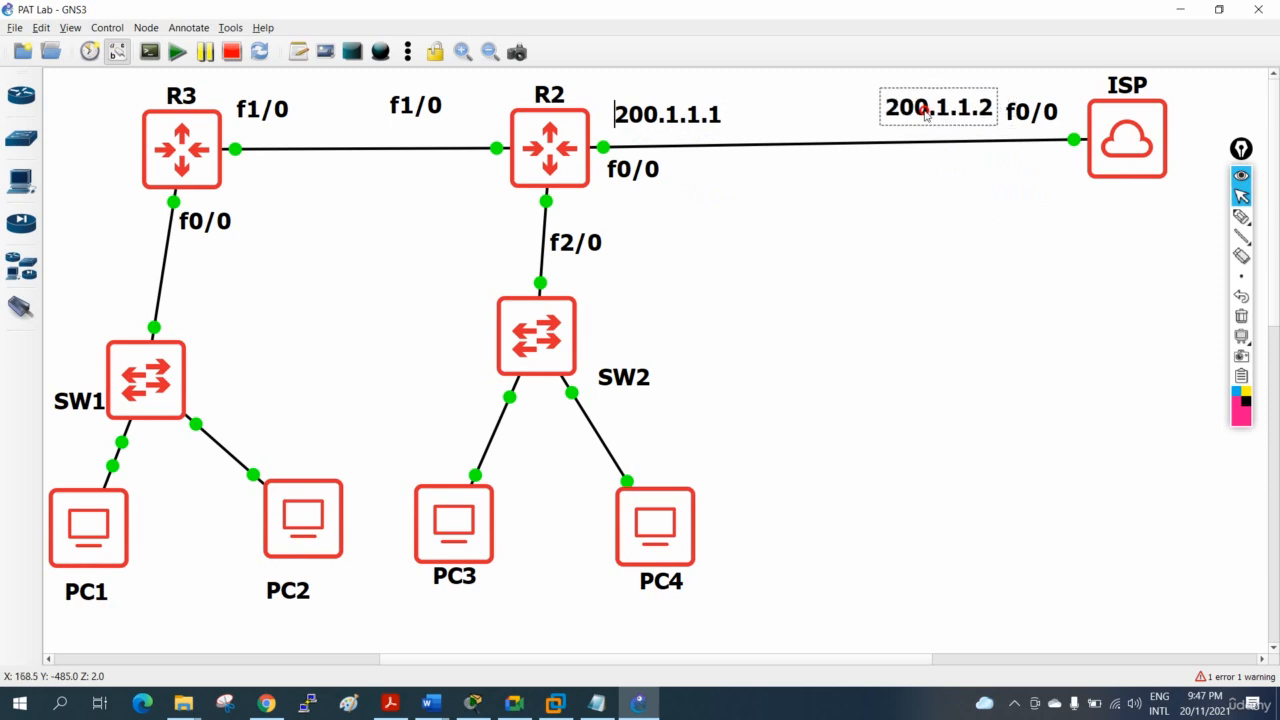
{"action": "right_click", "coordinate": [665, 118]}
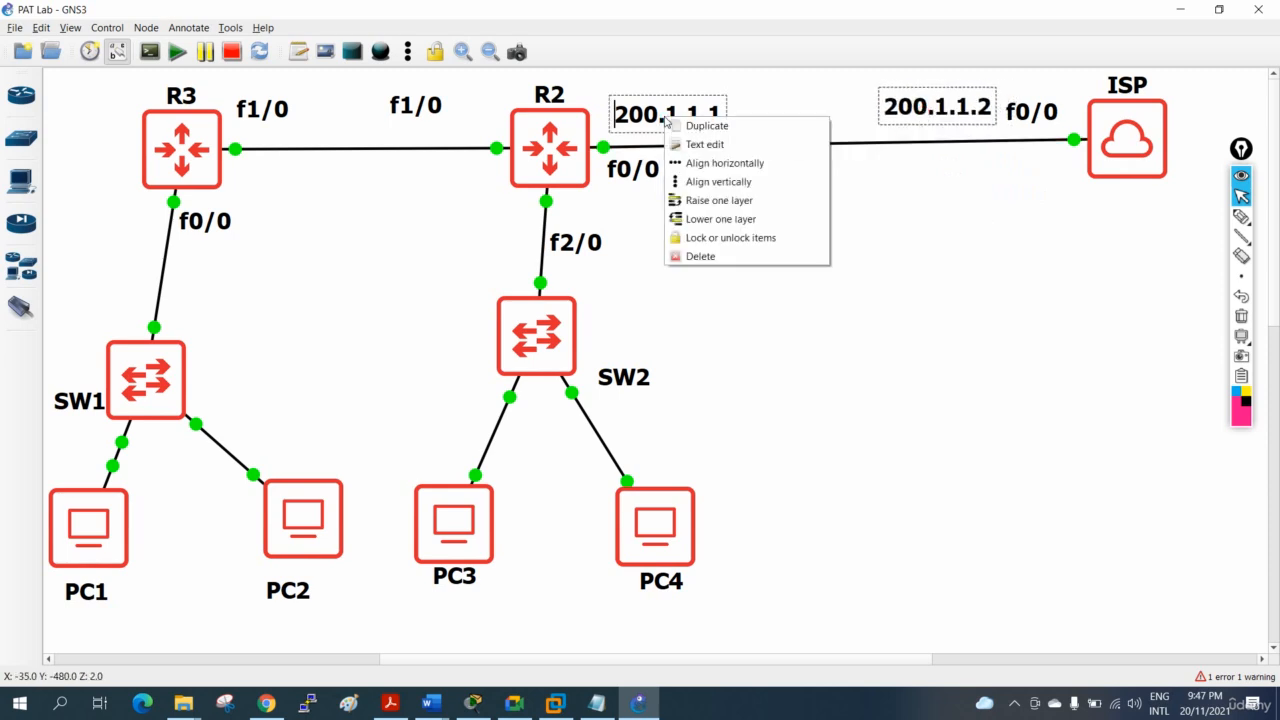
{"action": "left_click", "coordinate": [665, 119]}
Duplicate the 200.1.1.1 note and place the copy below the link between R3 and R2.
{"action": "right_click", "coordinate": [667, 121]}
{"action": "left_click", "coordinate": [704, 126]}
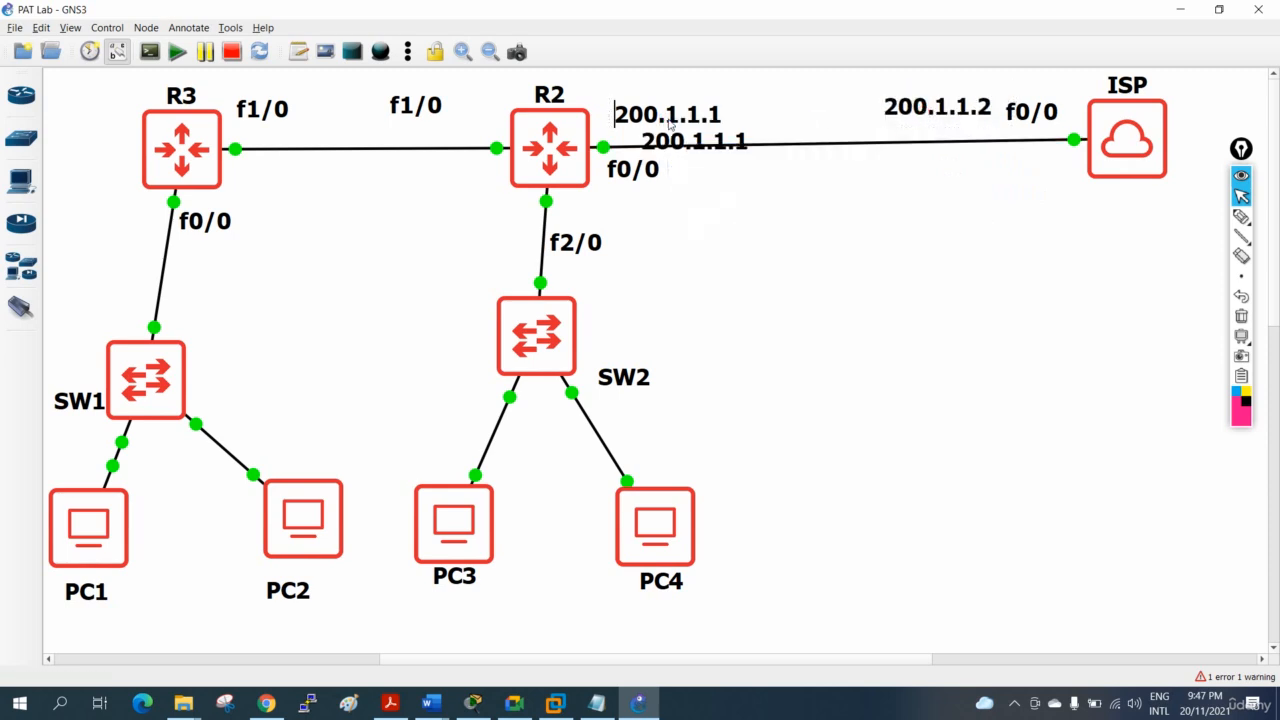
{"action": "left_click_drag", "start_coordinate": [712, 149], "coordinate": [365, 187]}
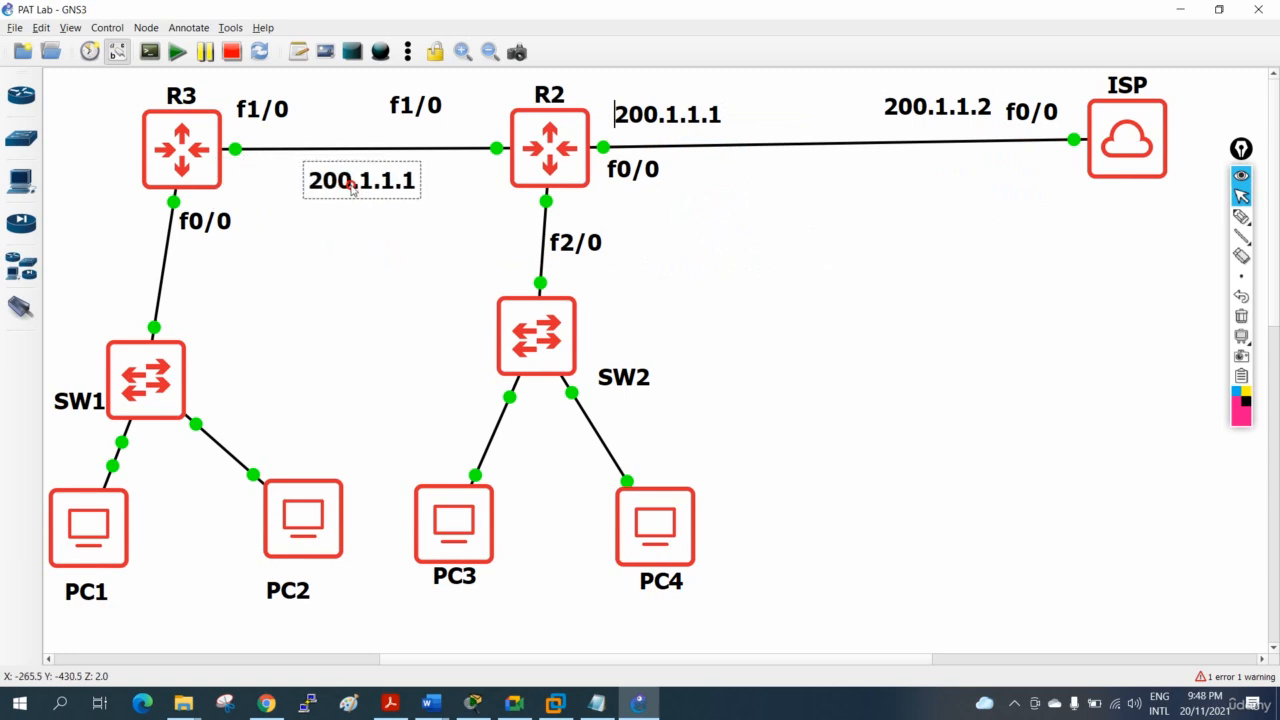
Change the text of the note below the R3–R2 link to 192.168.12.0.
{"action": "double_click", "coordinate": [349, 187]}
{"action": "type", "text": "19"}
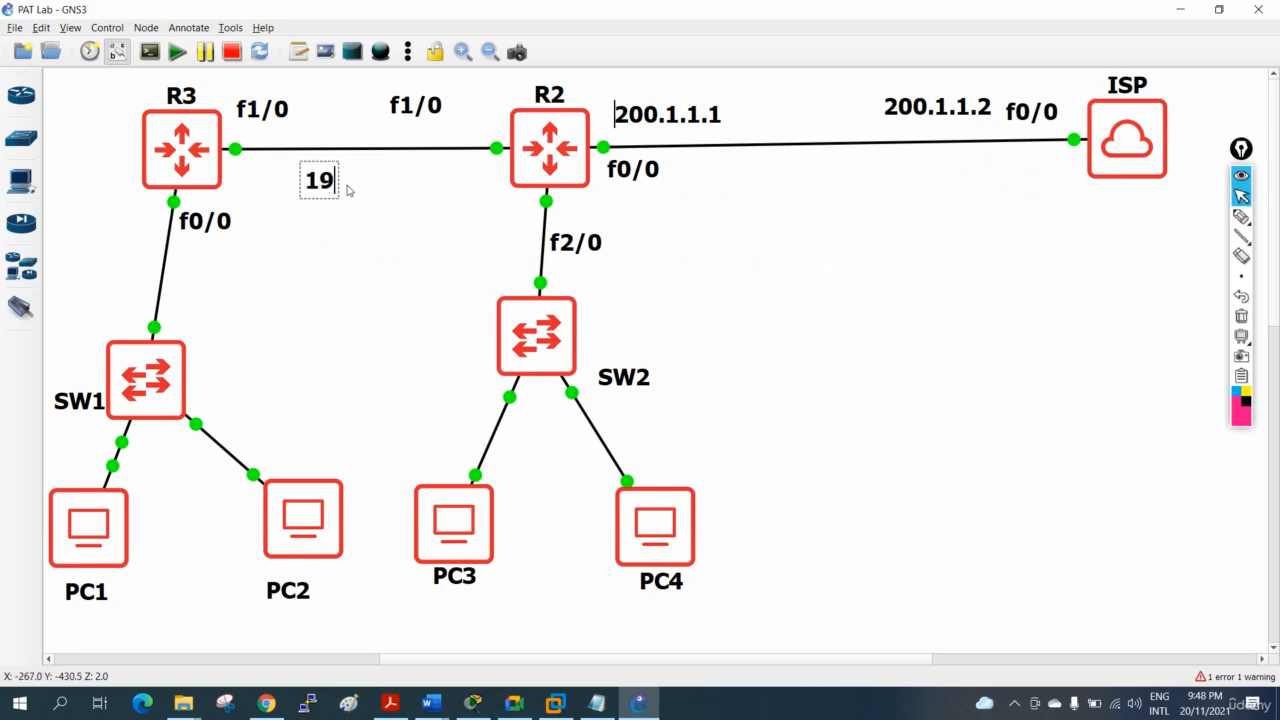
{"action": "type", "text": "2.168.1.0"}
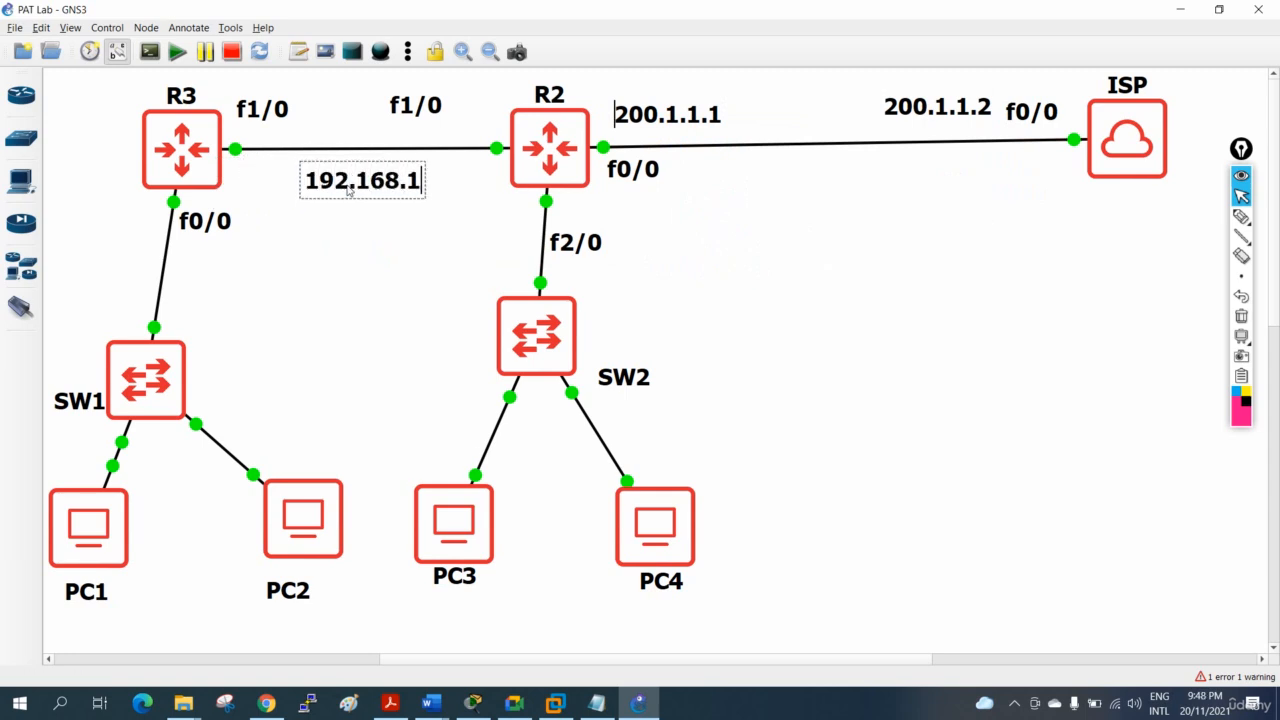
{"action": "key", "text": "BackSpace"}
{"action": "key", "text": "BackSpace"}
{"action": "type", "text": "2.1"}
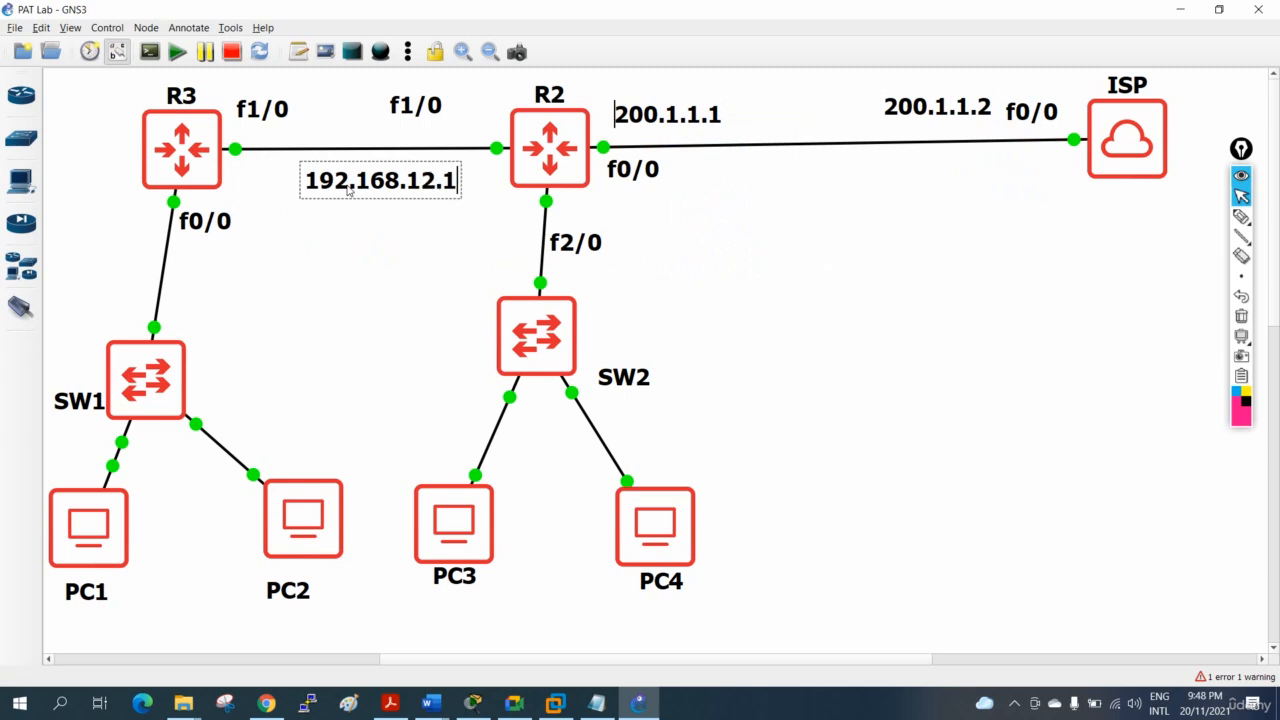
{"action": "key", "text": "BackSpace"}
{"action": "type", "text": "0"}
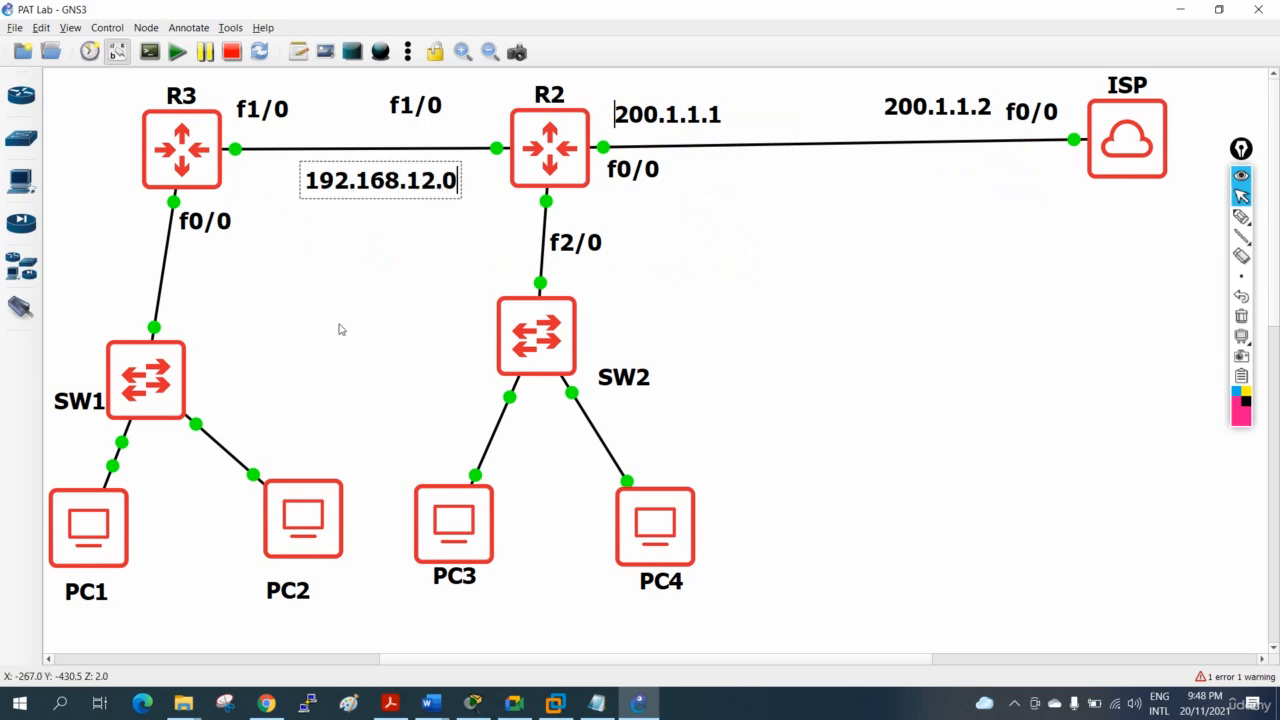
{"action": "double_click", "coordinate": [398, 186]}
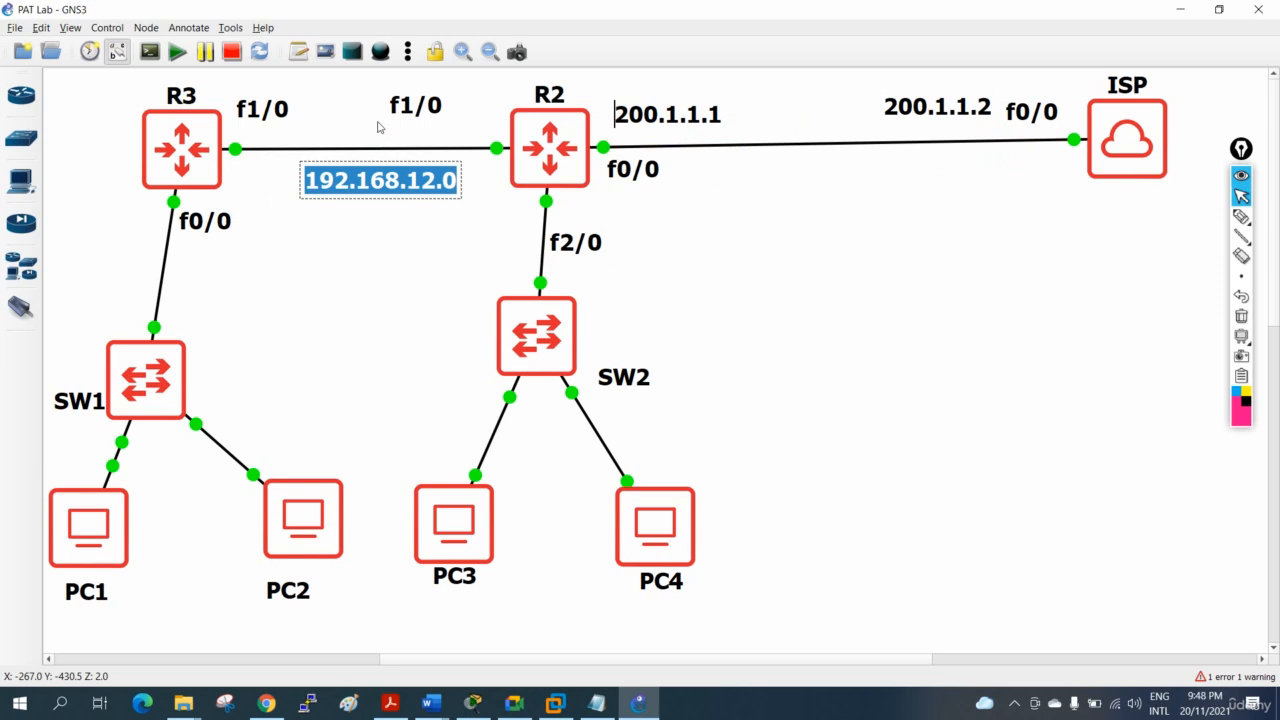
{"action": "left_click", "coordinate": [382, 270]}
Duplicate the 192.168.12.0 note and place the copy below R3's f0/0 label.
{"action": "double_click", "coordinate": [674, 122]}
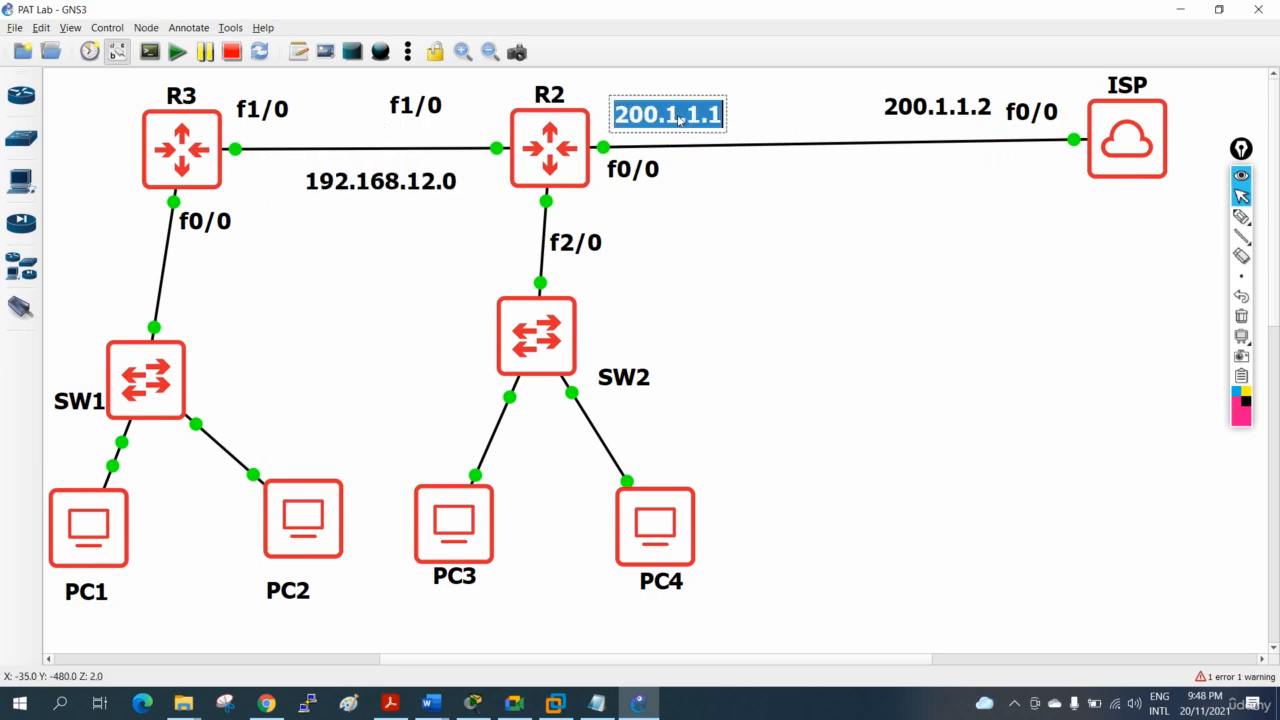
{"action": "left_click", "coordinate": [380, 182]}
{"action": "right_click", "coordinate": [382, 184]}
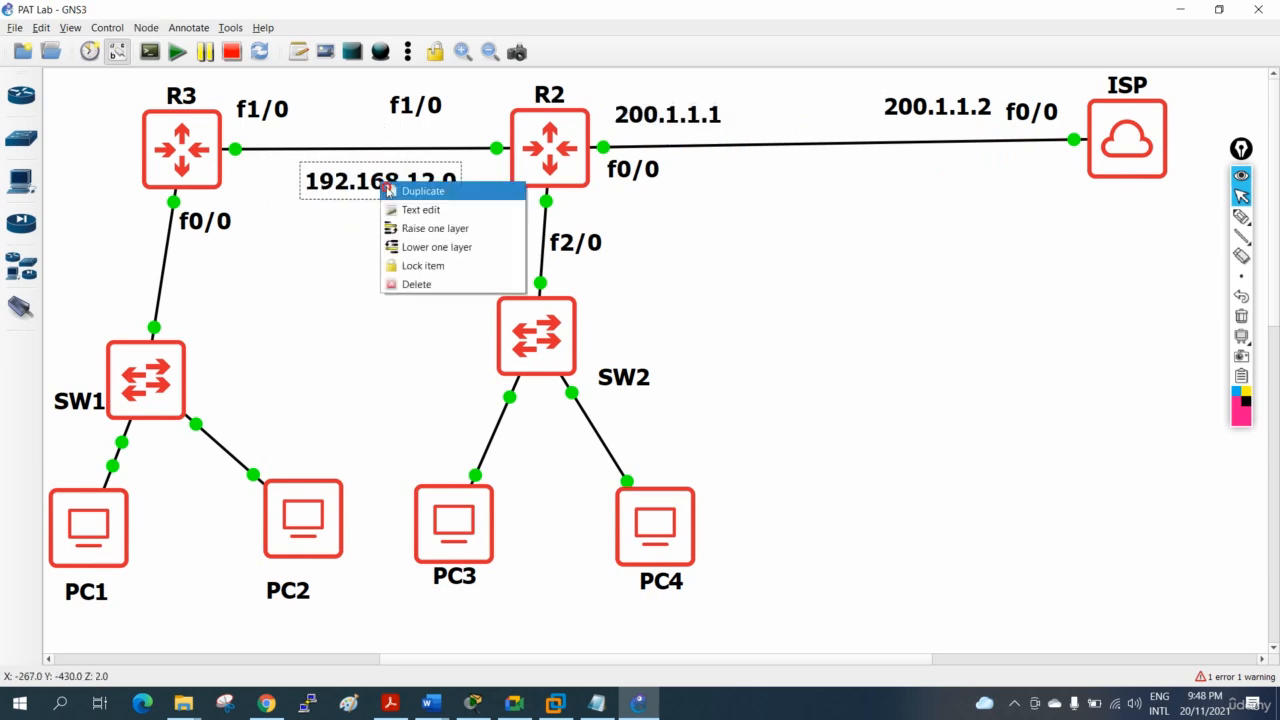
{"action": "left_click", "coordinate": [390, 191]}
{"action": "left_click_drag", "start_coordinate": [394, 213], "coordinate": [237, 263]}
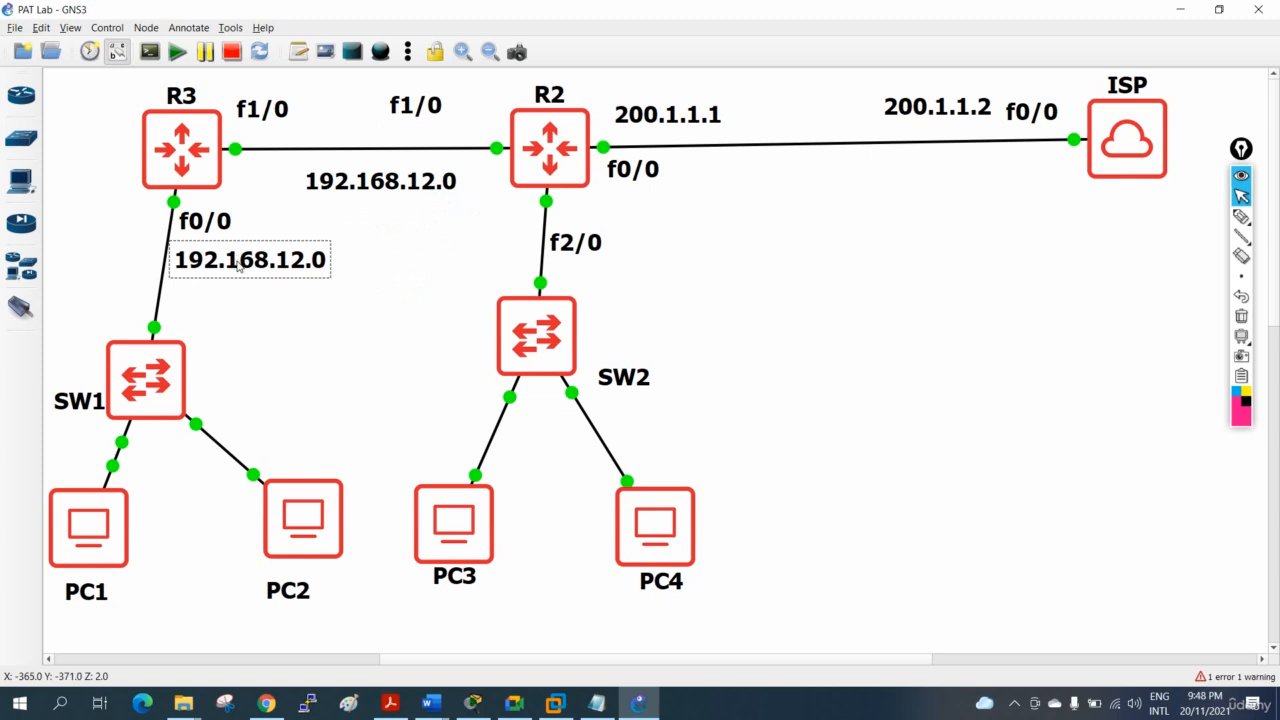
Change the text of the note below R3's f0/0 label to 192.168.1.1.
{"action": "double_click", "coordinate": [238, 263]}
{"action": "key", "text": "End"}
{"action": "key", "text": "BackSpace"}
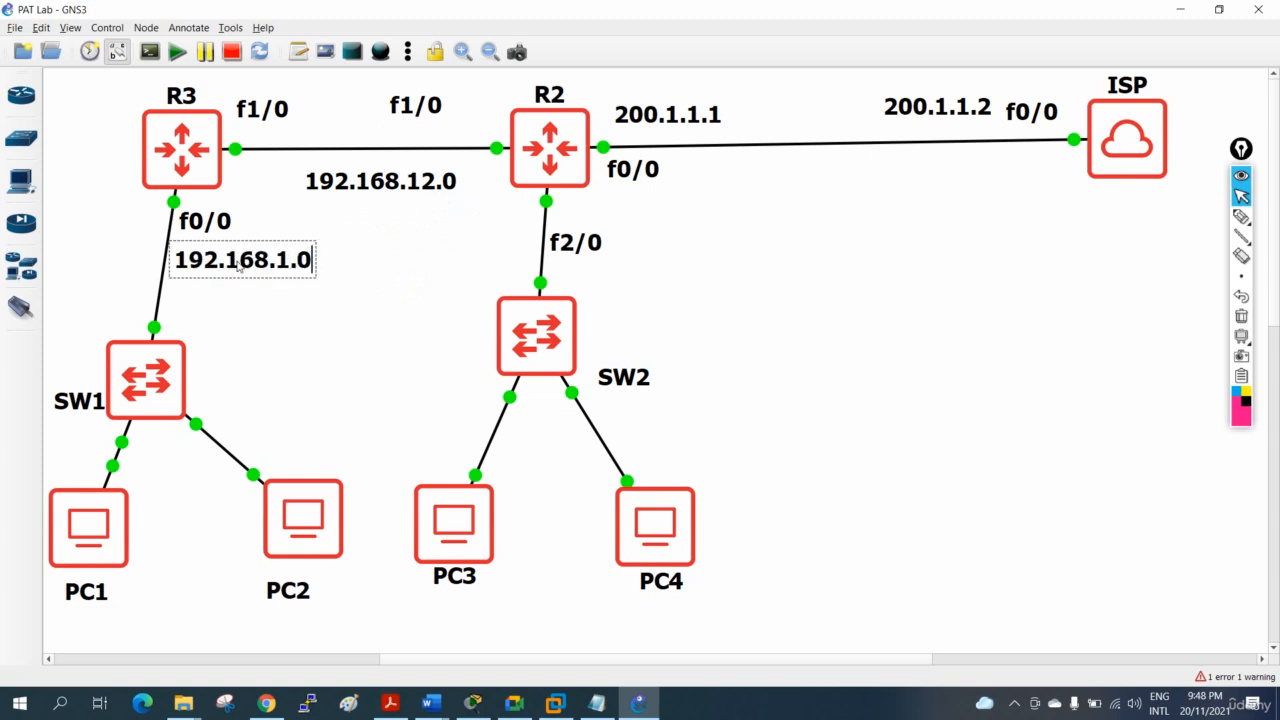
{"action": "key", "text": "BackSpace"}
{"action": "type", "text": "1"}
{"action": "left_click", "coordinate": [261, 308]}
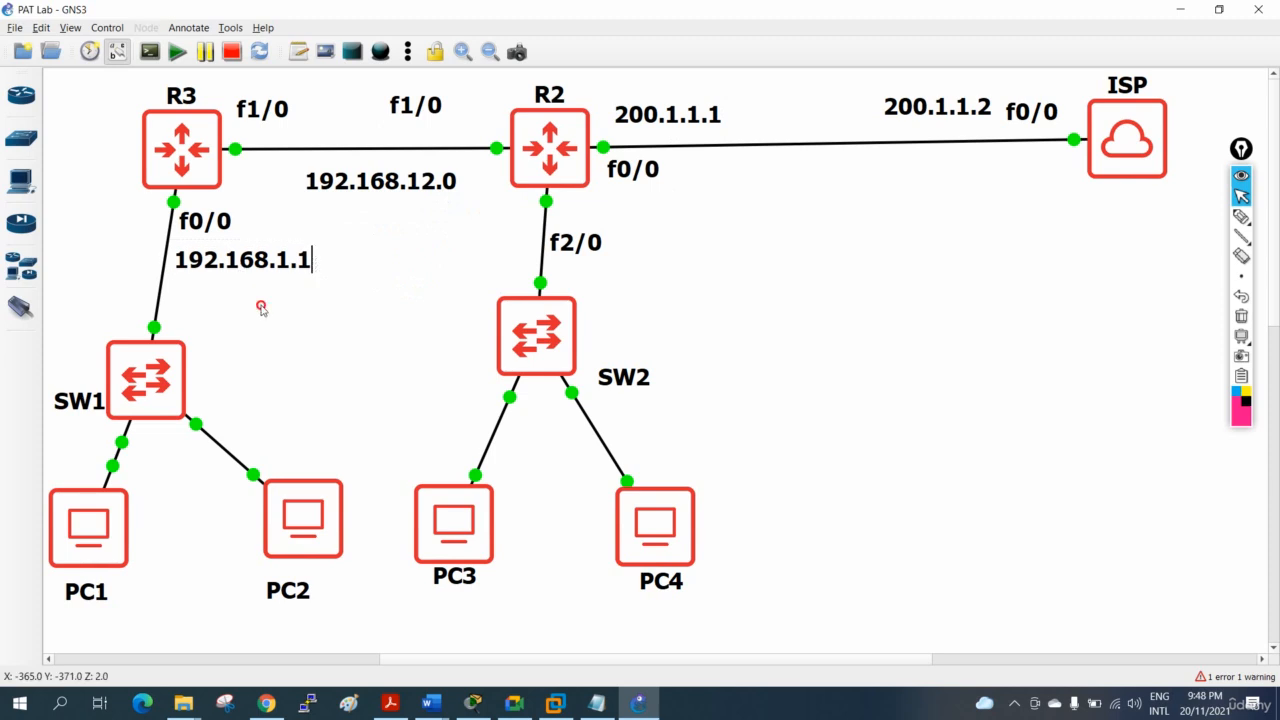
Duplicate the 192.168.1.1 note and place the copy beside R2's f2/0 label.
{"action": "left_click", "coordinate": [250, 253]}
{"action": "right_click", "coordinate": [255, 256]}
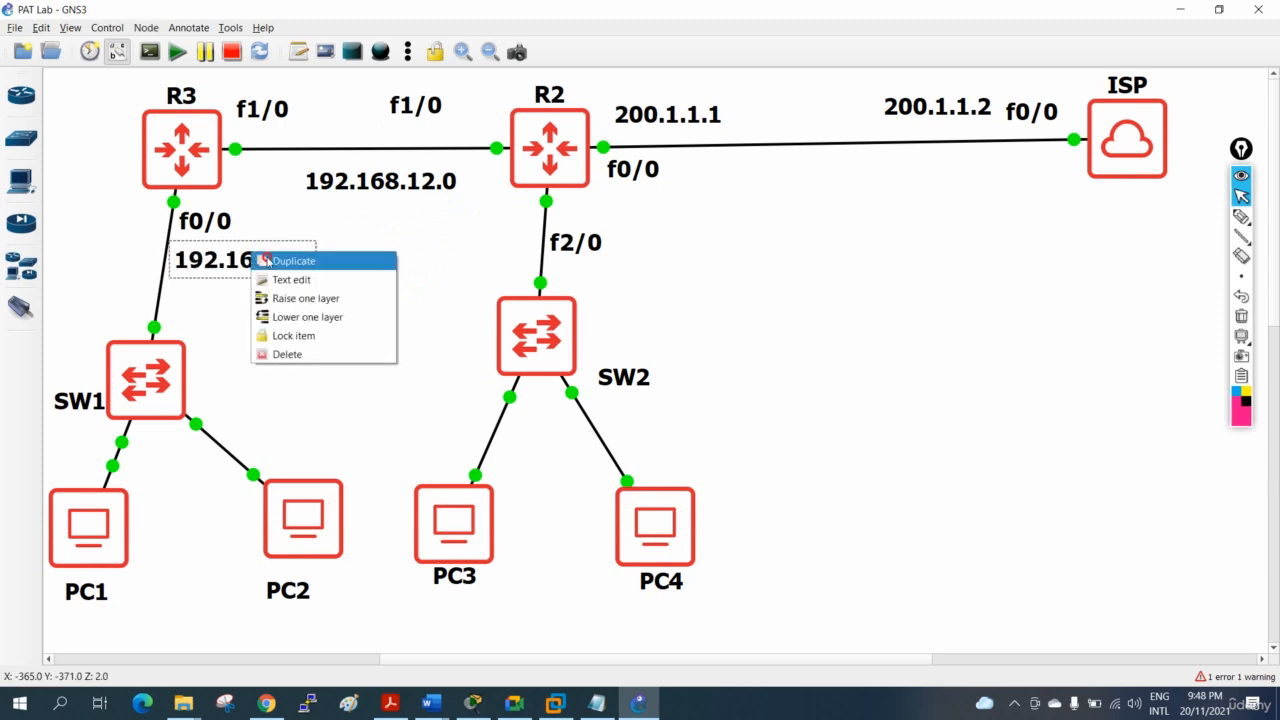
{"action": "left_click", "coordinate": [270, 263]}
{"action": "left_click_drag", "start_coordinate": [270, 281], "coordinate": [686, 241]}
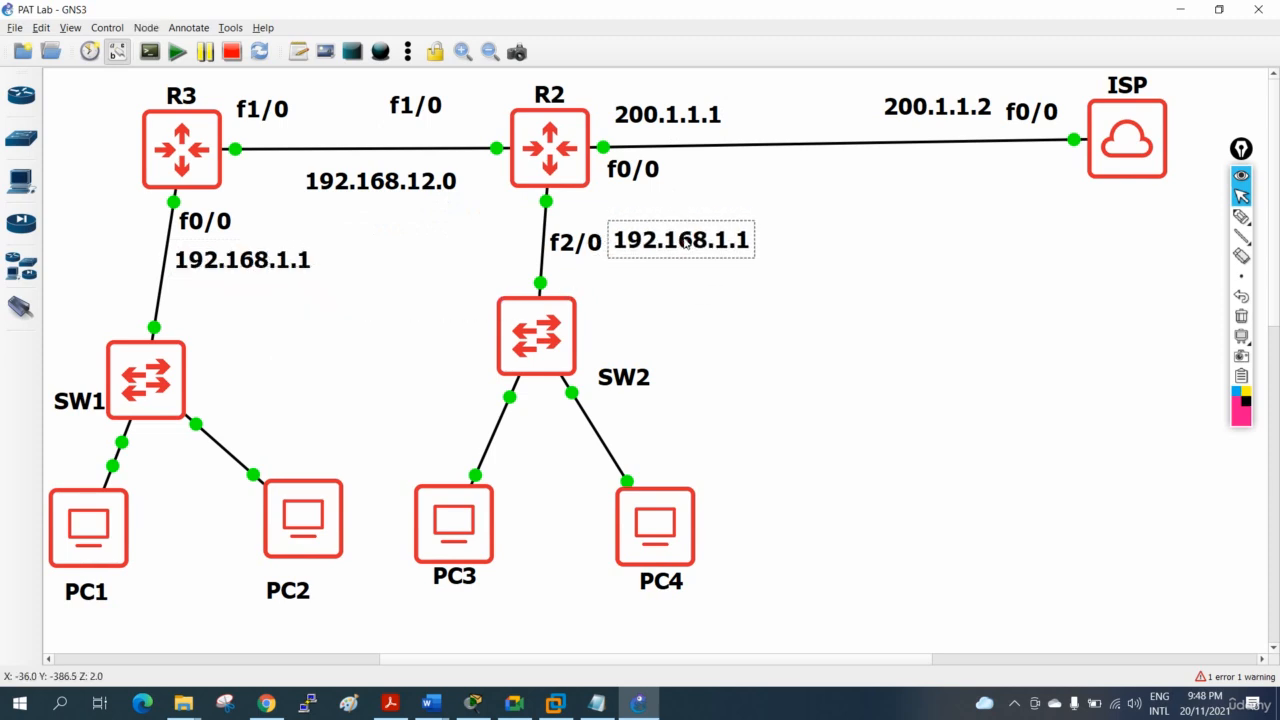
Change the text of the note beside R2's f2/0 label to 192.168.2.1.
{"action": "double_click", "coordinate": [686, 241]}
{"action": "key", "text": "End"}
{"action": "key", "text": "BackSpace"}
{"action": "key", "text": "BackSpace"}
{"action": "key", "text": "BackSpace"}
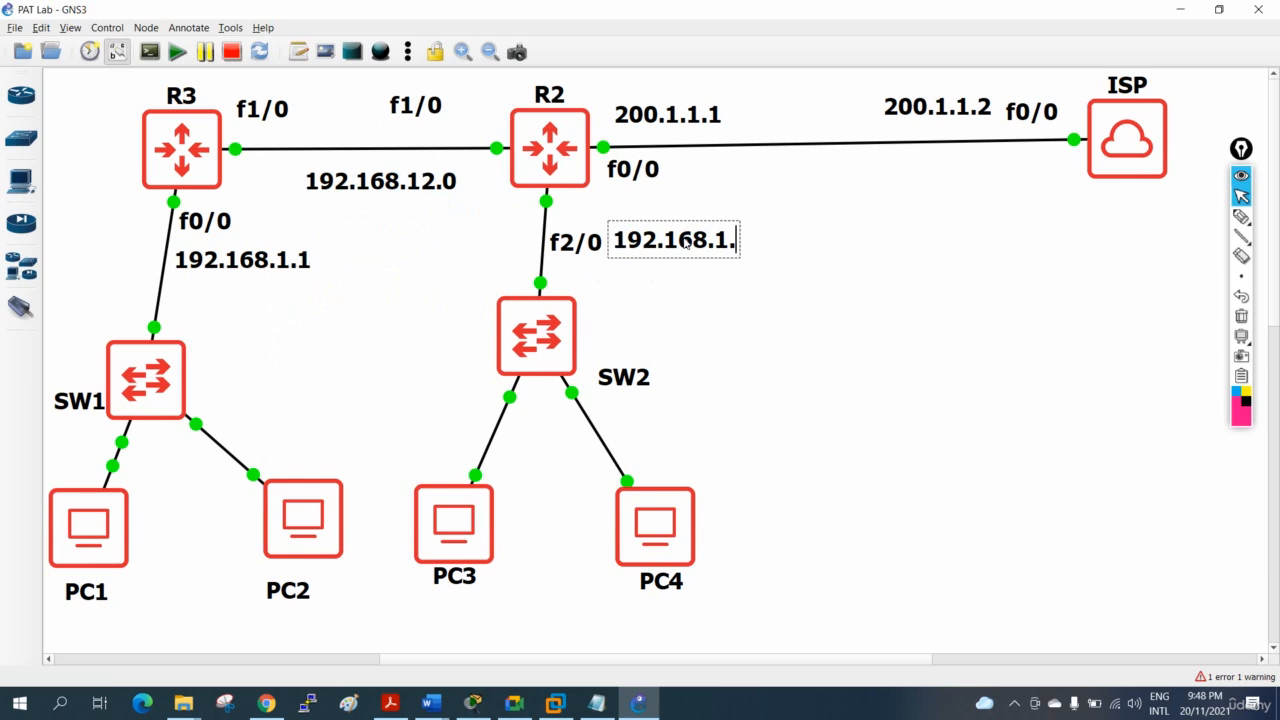
{"action": "type", "text": "2.1"}
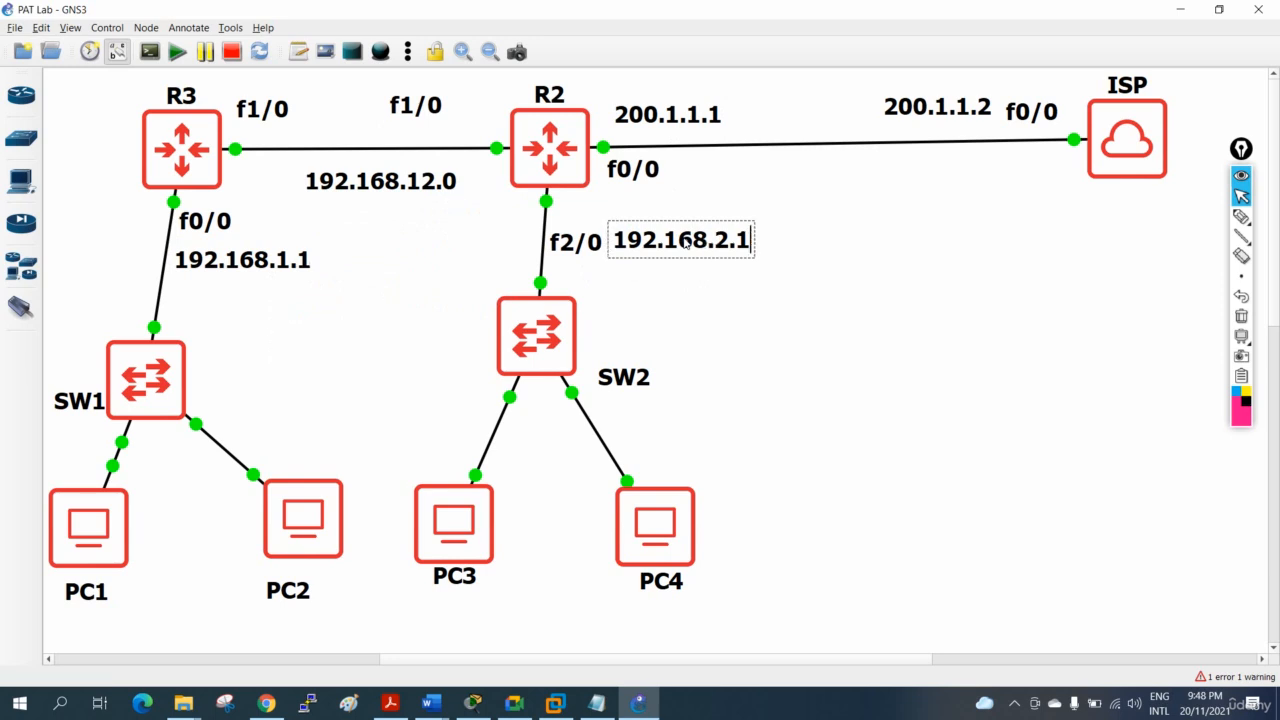
{"action": "left_click", "coordinate": [848, 366]}
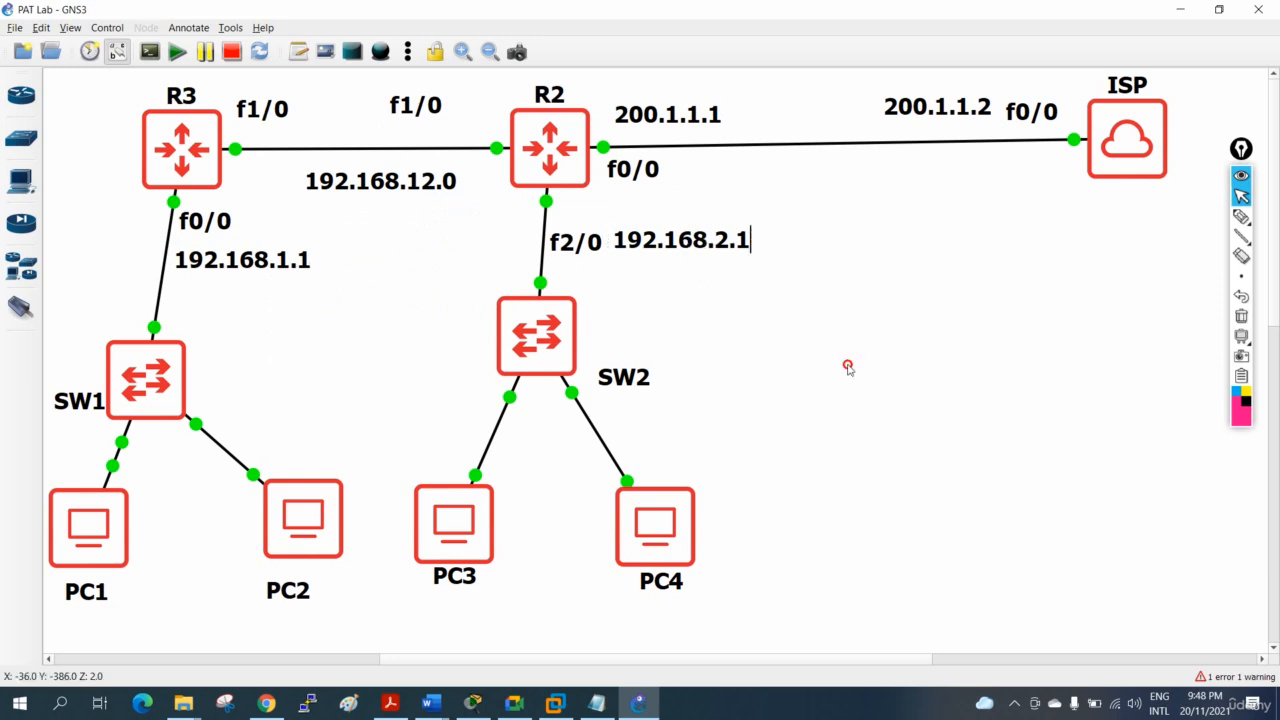
{"action": "double_click", "coordinate": [670, 248]}
{"action": "left_click", "coordinate": [795, 332]}
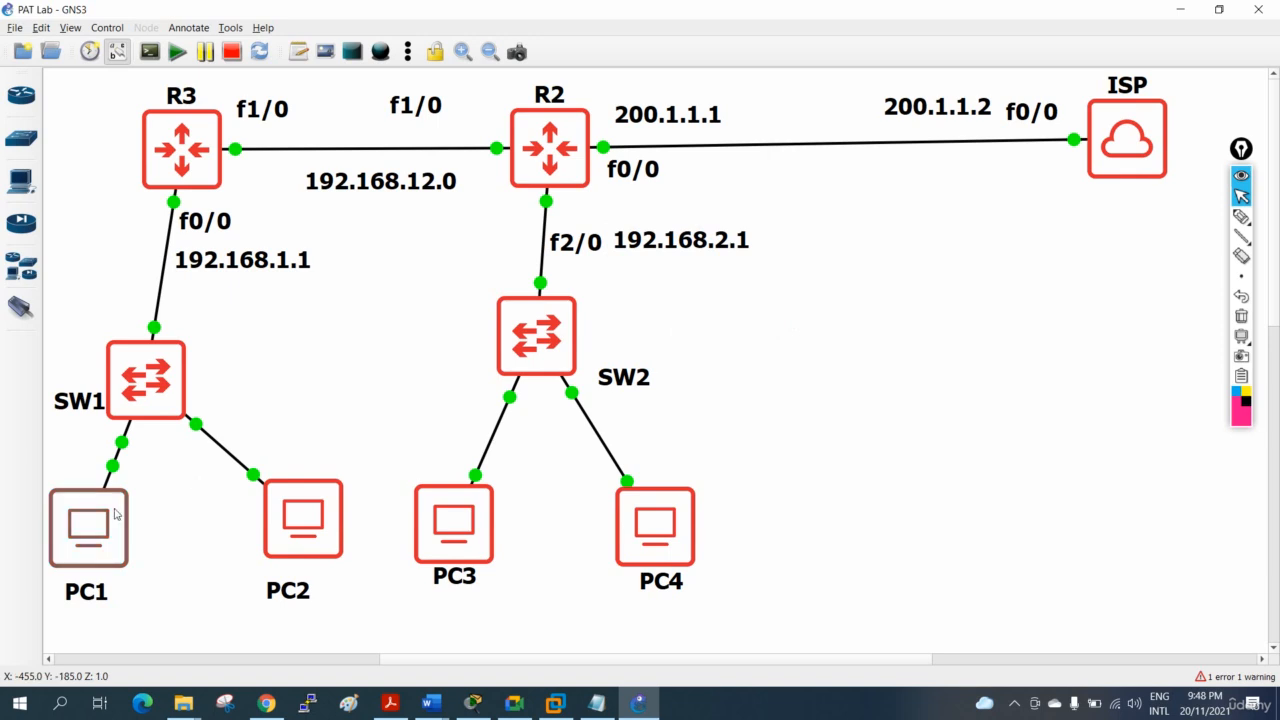
Duplicate the 192.168.1.1 note and place the copy just below the PC1 label.
{"action": "double_click", "coordinate": [281, 266]}
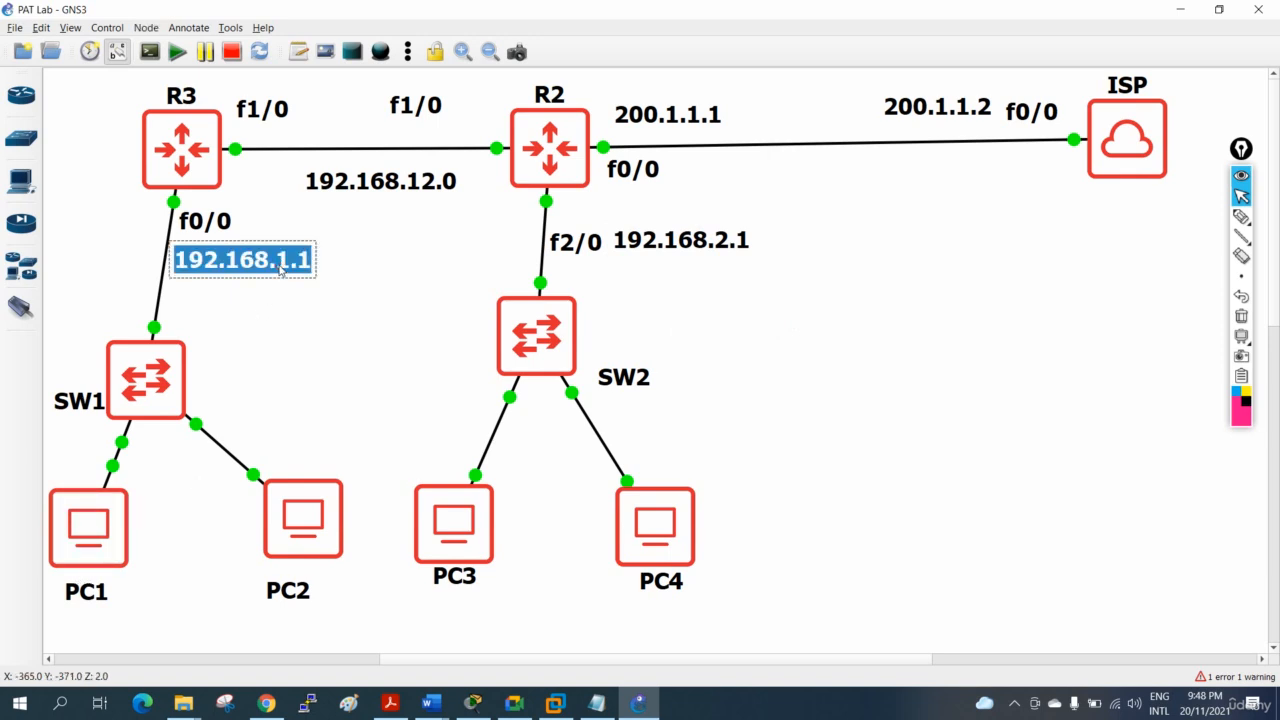
{"action": "left_click", "coordinate": [295, 313]}
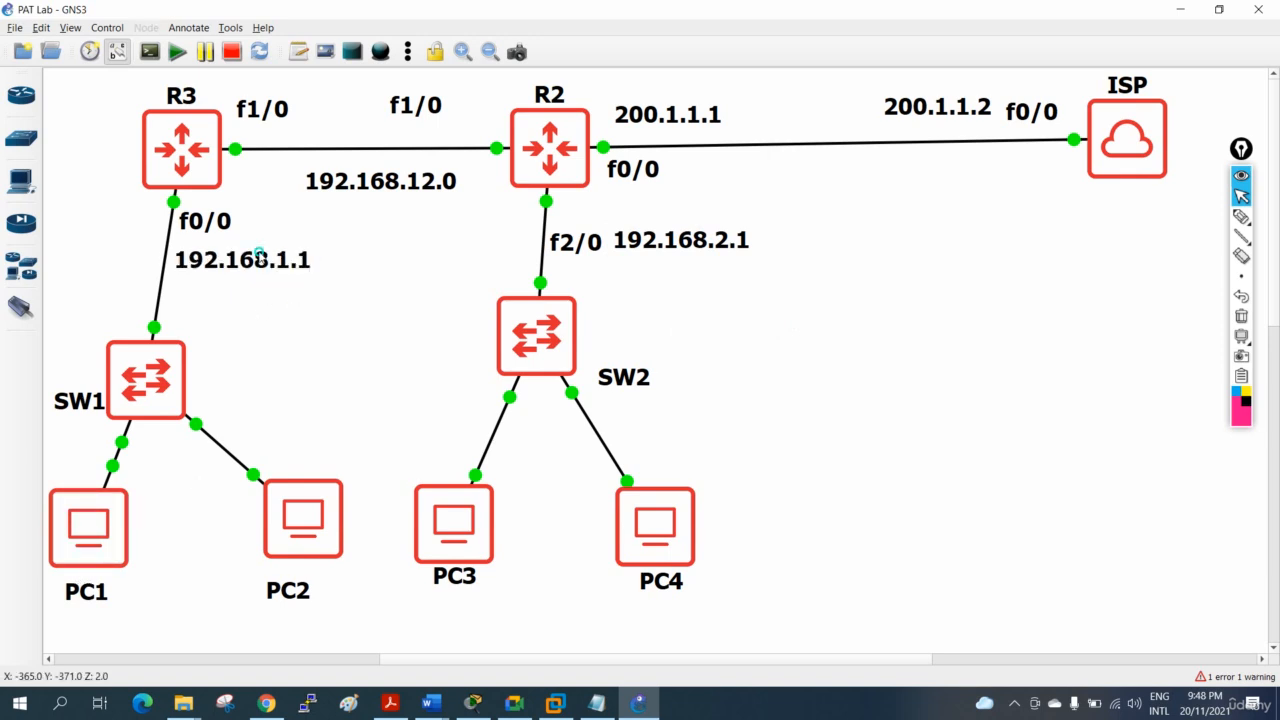
{"action": "right_click", "coordinate": [258, 256]}
{"action": "left_click", "coordinate": [278, 262]}
{"action": "left_click_drag", "start_coordinate": [281, 286], "coordinate": [199, 618]}
Replace the text of the note below PC1 with the host suffix .2.
{"action": "double_click", "coordinate": [198, 620]}
{"action": "key", "text": "Right"}
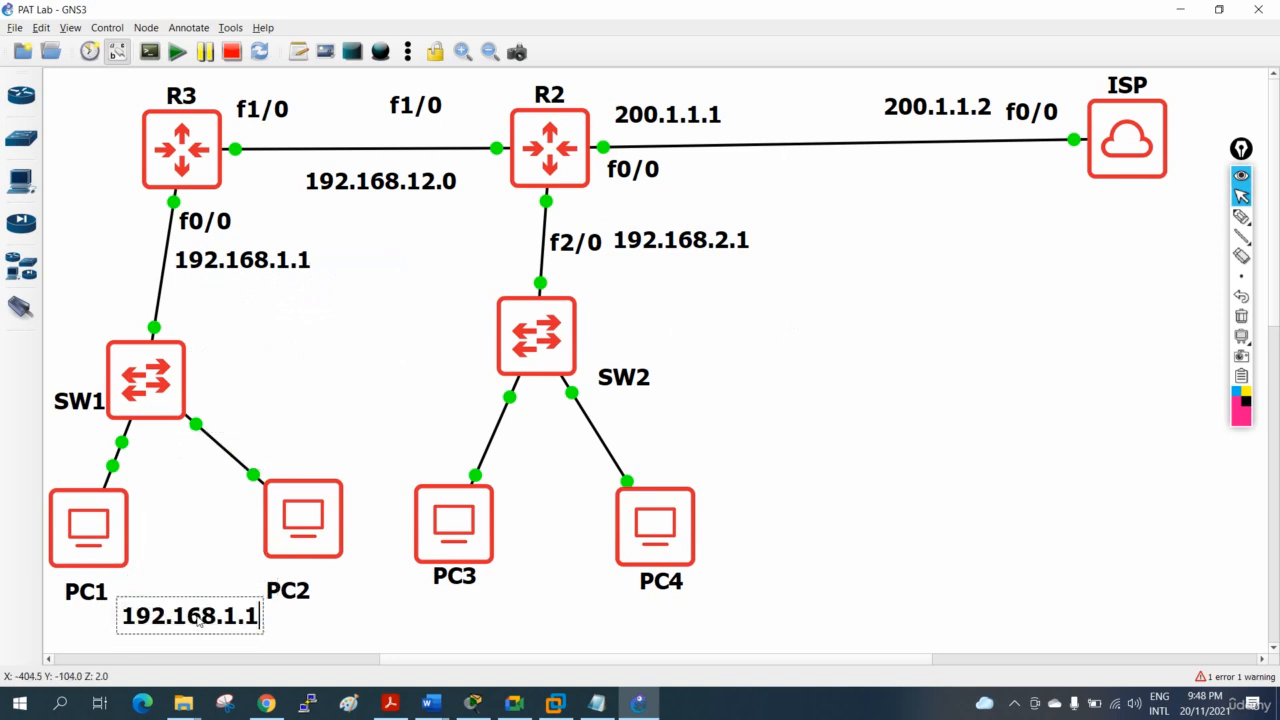
{"action": "key", "text": "ctrl+a"}
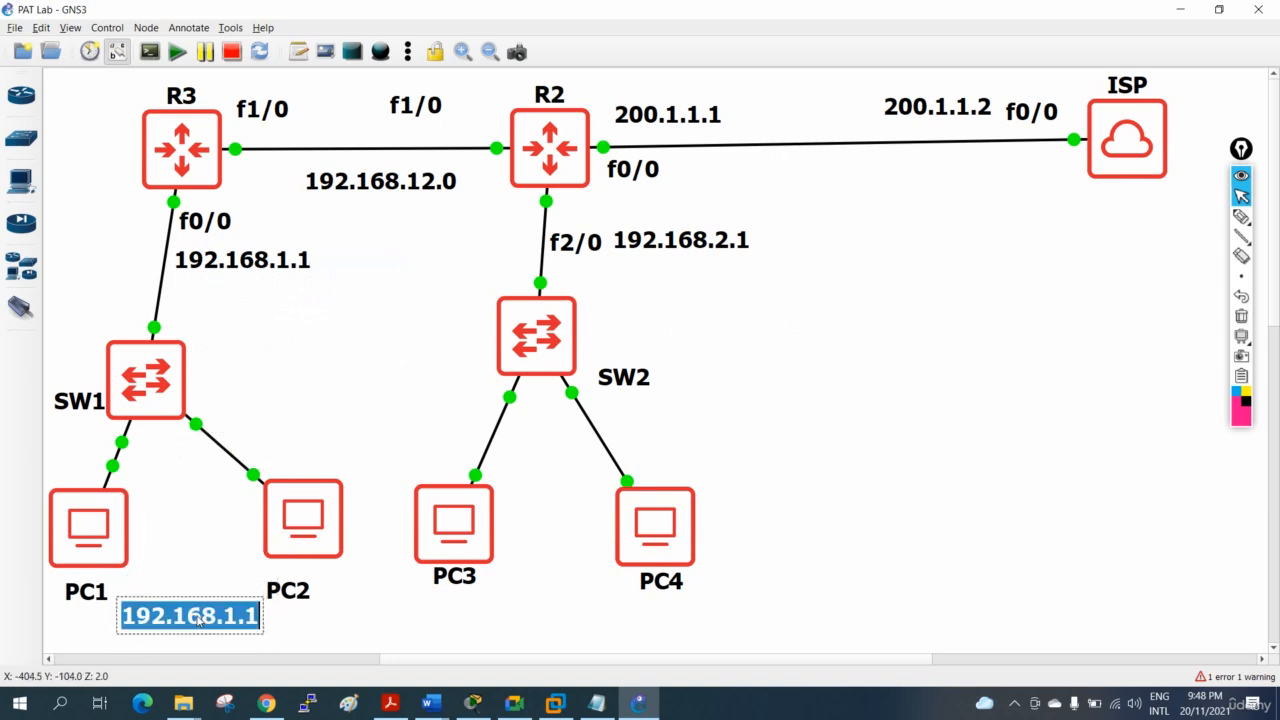
{"action": "key", "text": "BackSpace"}
{"action": "type", "text": ".1"}
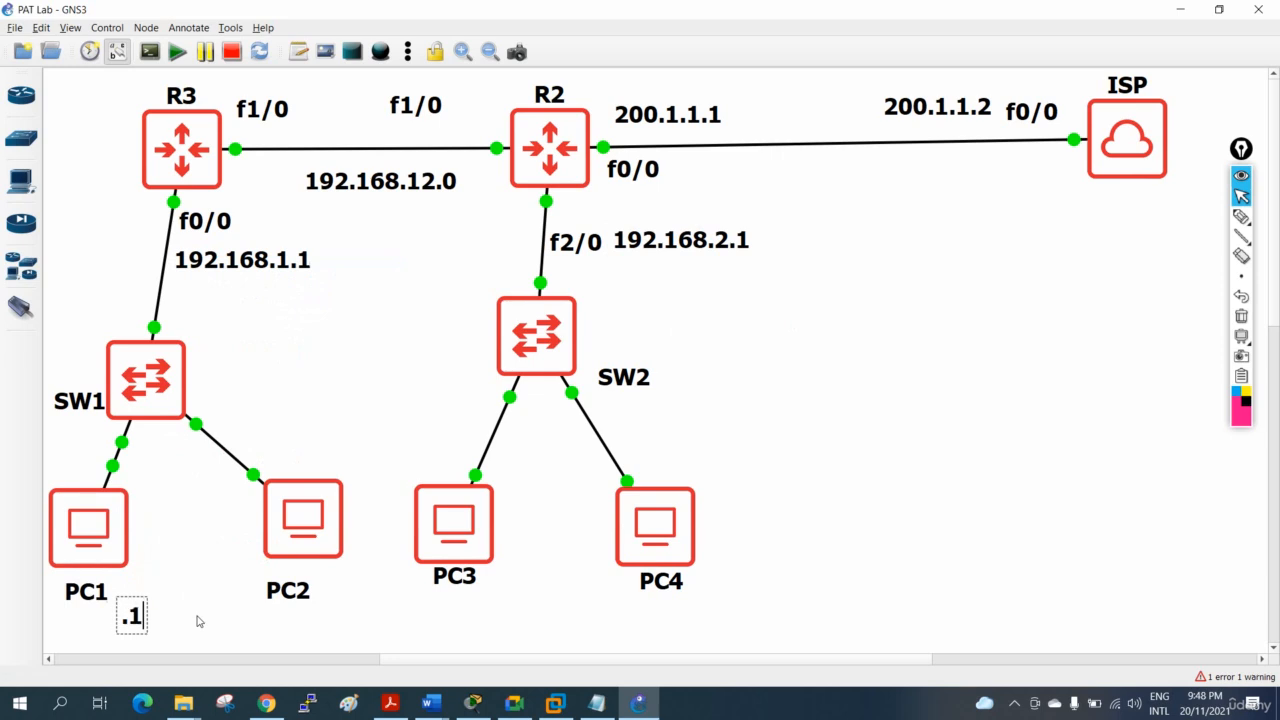
{"action": "key", "text": "BackSpace"}
{"action": "type", "text": "2"}
{"action": "left_click", "coordinate": [183, 600]}
Duplicate PC1's .2 note, place the copy below the PC2 label and change its text to .3.
{"action": "left_click", "coordinate": [133, 620]}
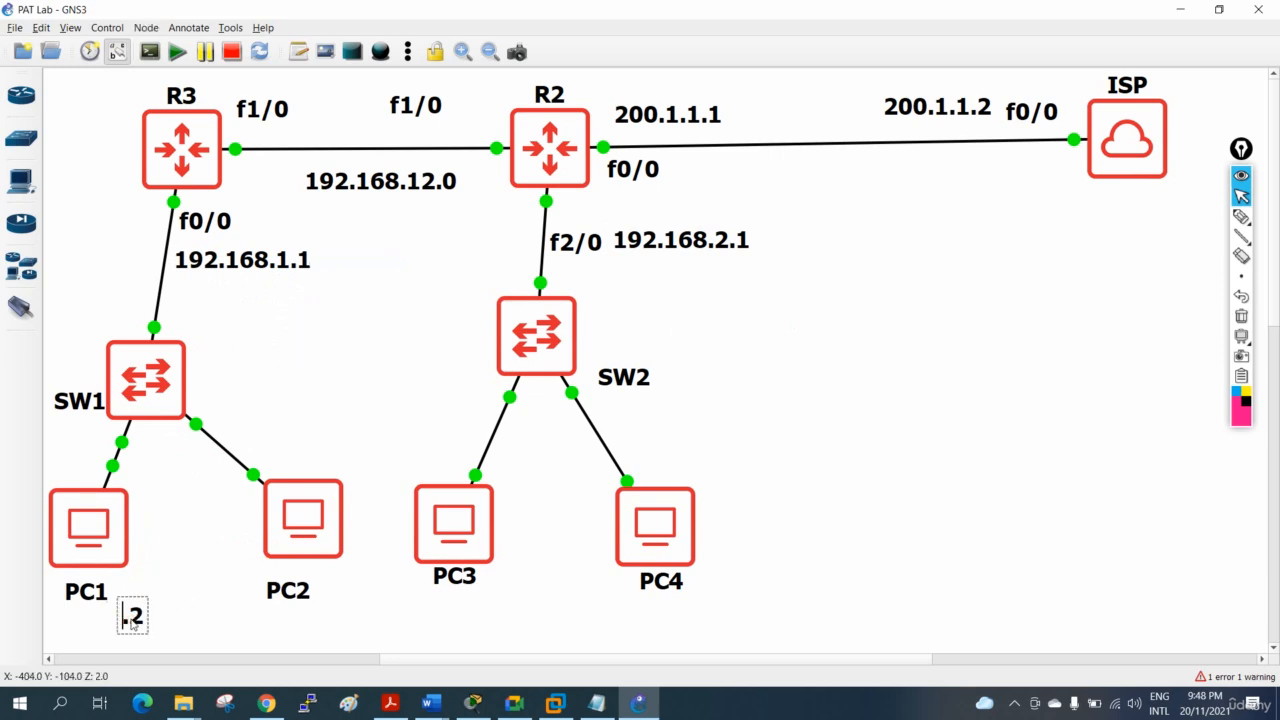
{"action": "right_click", "coordinate": [133, 620]}
{"action": "left_click", "coordinate": [160, 518]}
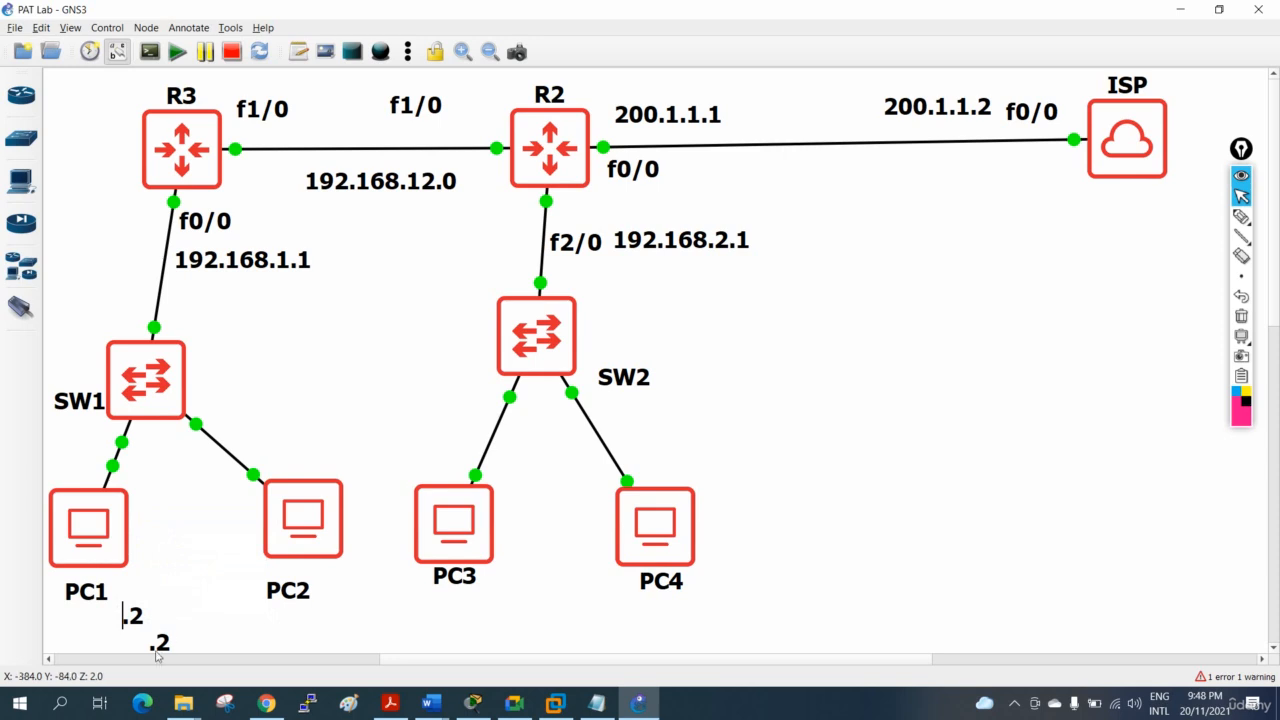
{"action": "left_click_drag", "start_coordinate": [156, 651], "coordinate": [283, 627]}
{"action": "double_click", "coordinate": [283, 627]}
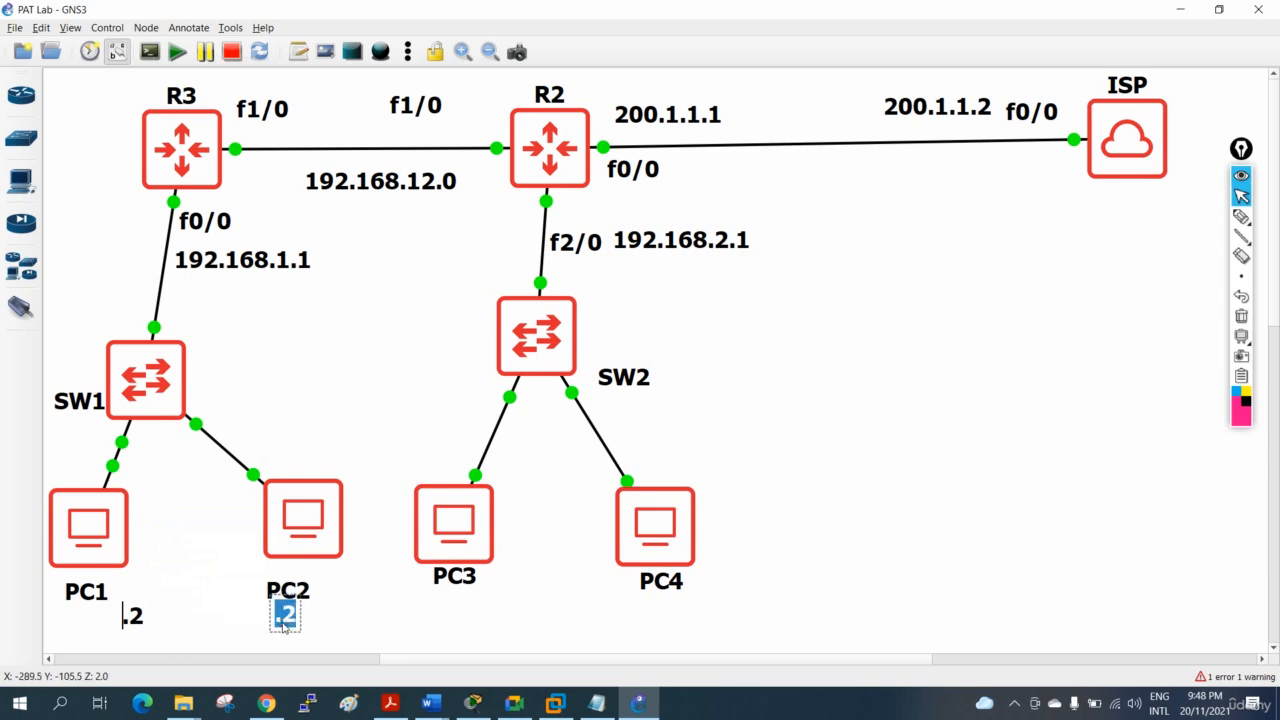
{"action": "type", "text": ".3"}
{"action": "double_click", "coordinate": [284, 614]}
Duplicate PC1's .2 note and place the copy below the PC3 label.
{"action": "left_click", "coordinate": [138, 619]}
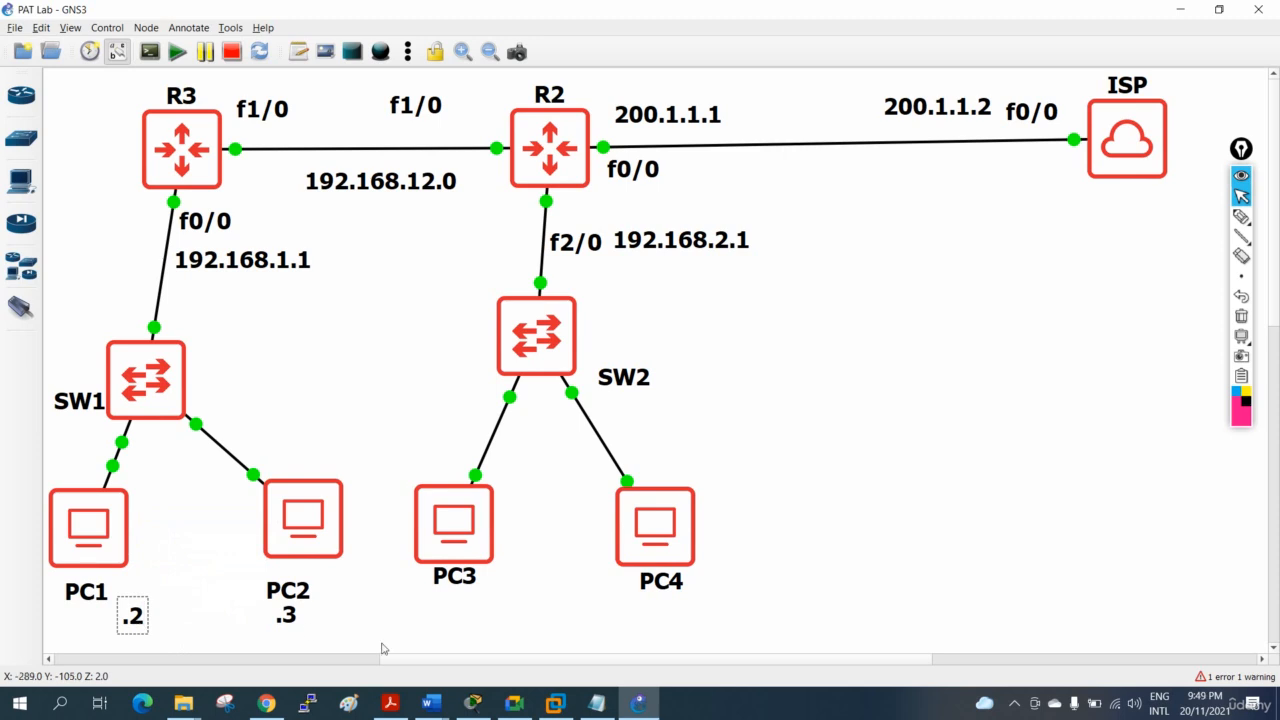
{"action": "right_click", "coordinate": [138, 621]}
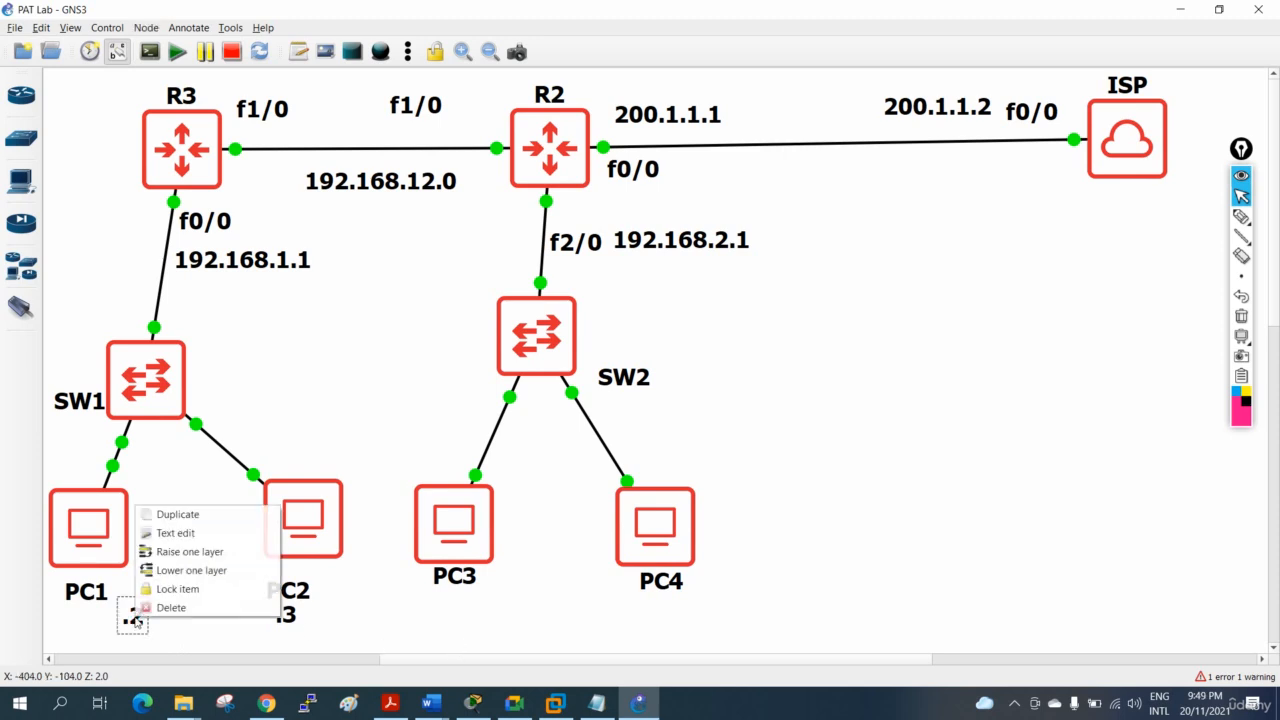
{"action": "left_click", "coordinate": [176, 514]}
{"action": "left_click_drag", "start_coordinate": [155, 651], "coordinate": [458, 615]}
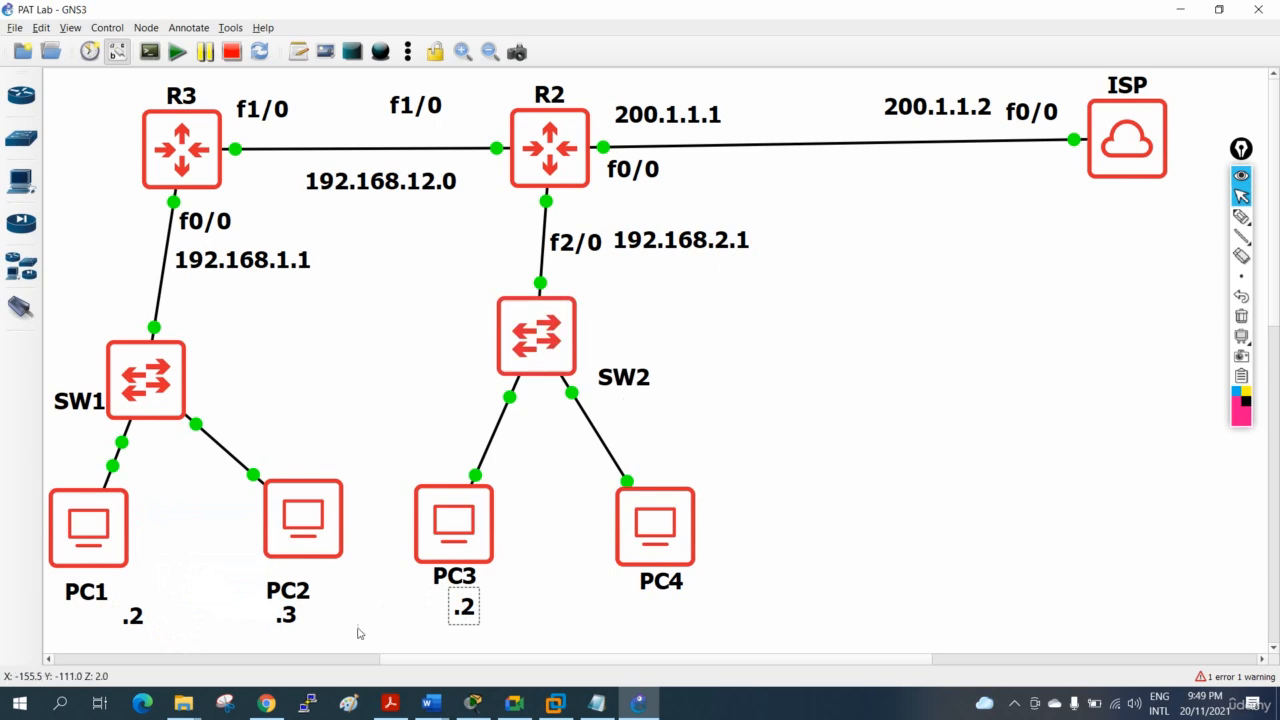
Duplicate PC2's .3 note and place the copy below the PC4 label.
{"action": "right_click", "coordinate": [293, 621]}
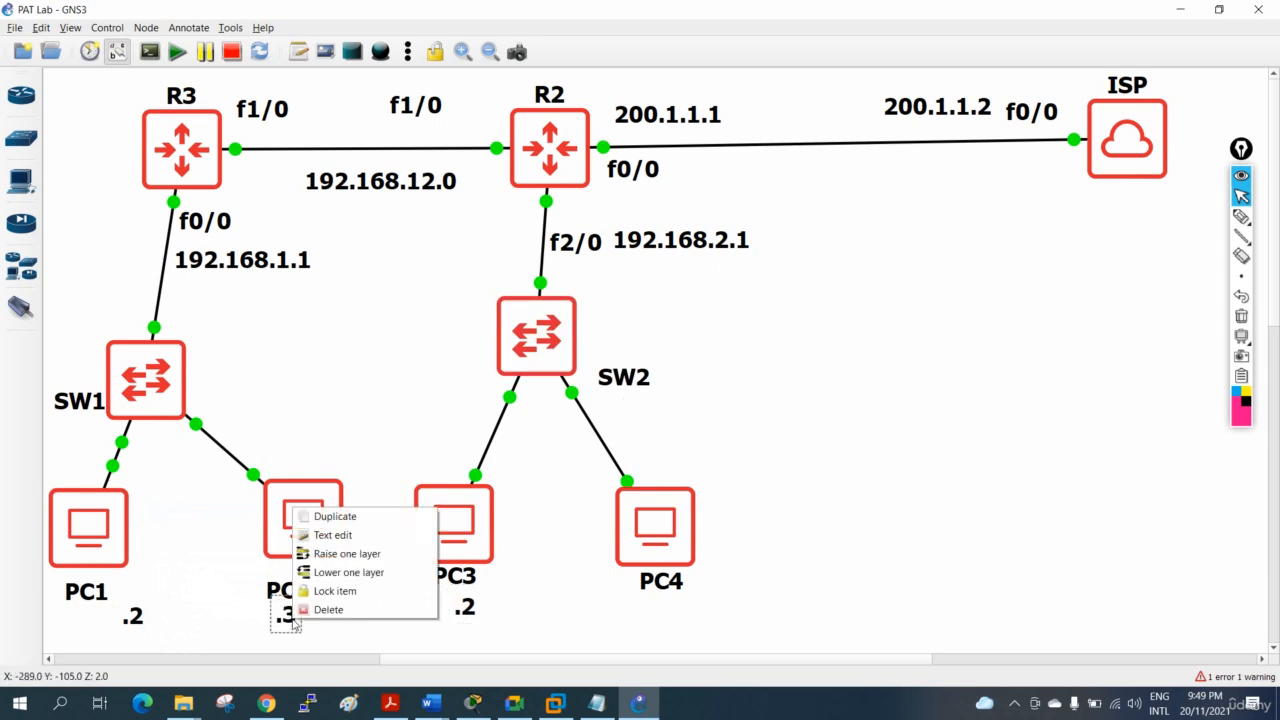
{"action": "left_click", "coordinate": [335, 516]}
{"action": "left_click_drag", "start_coordinate": [314, 641], "coordinate": [673, 619]}
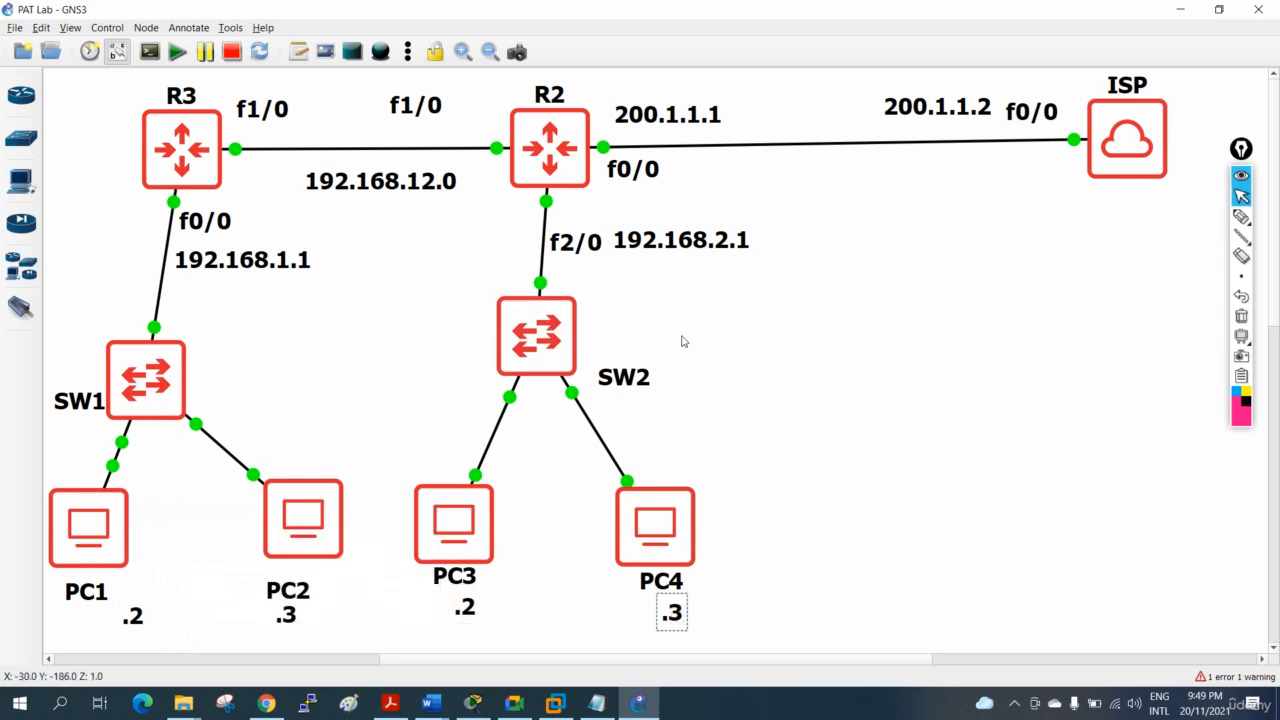
{"action": "left_click", "coordinate": [778, 621]}
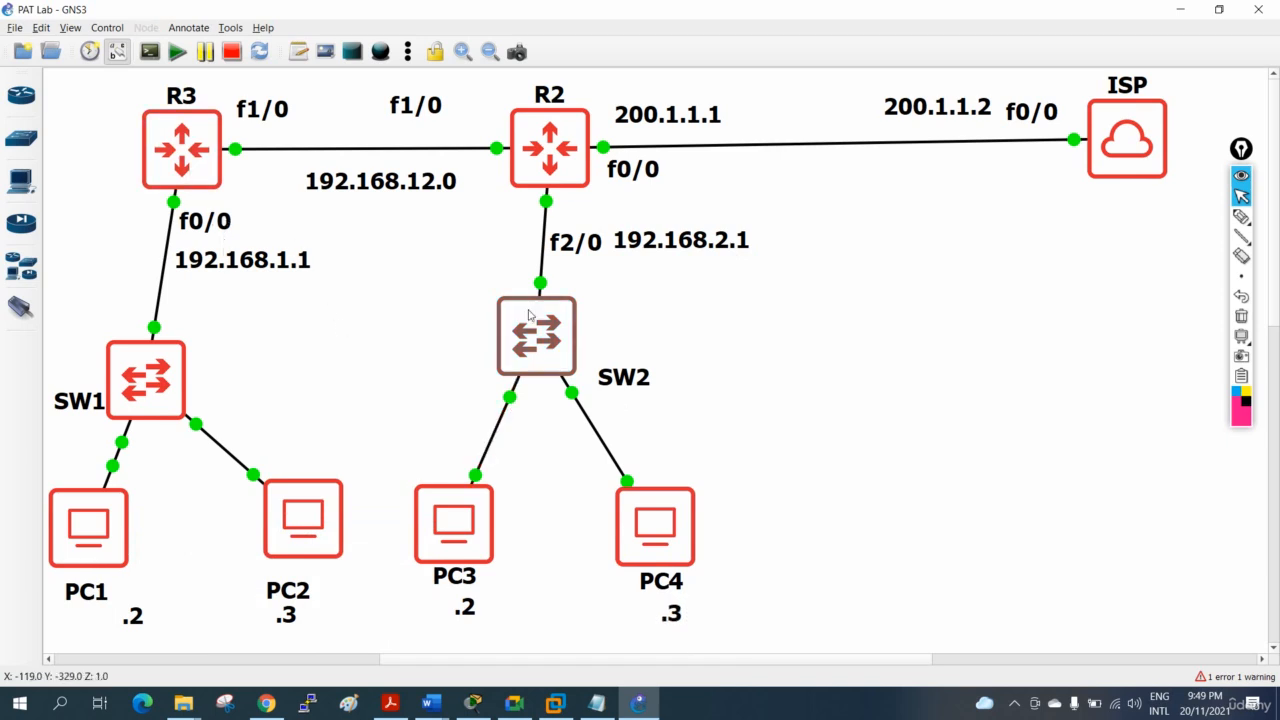
Try to change router R3's hostname to R1.
{"action": "double_click", "coordinate": [183, 94]}
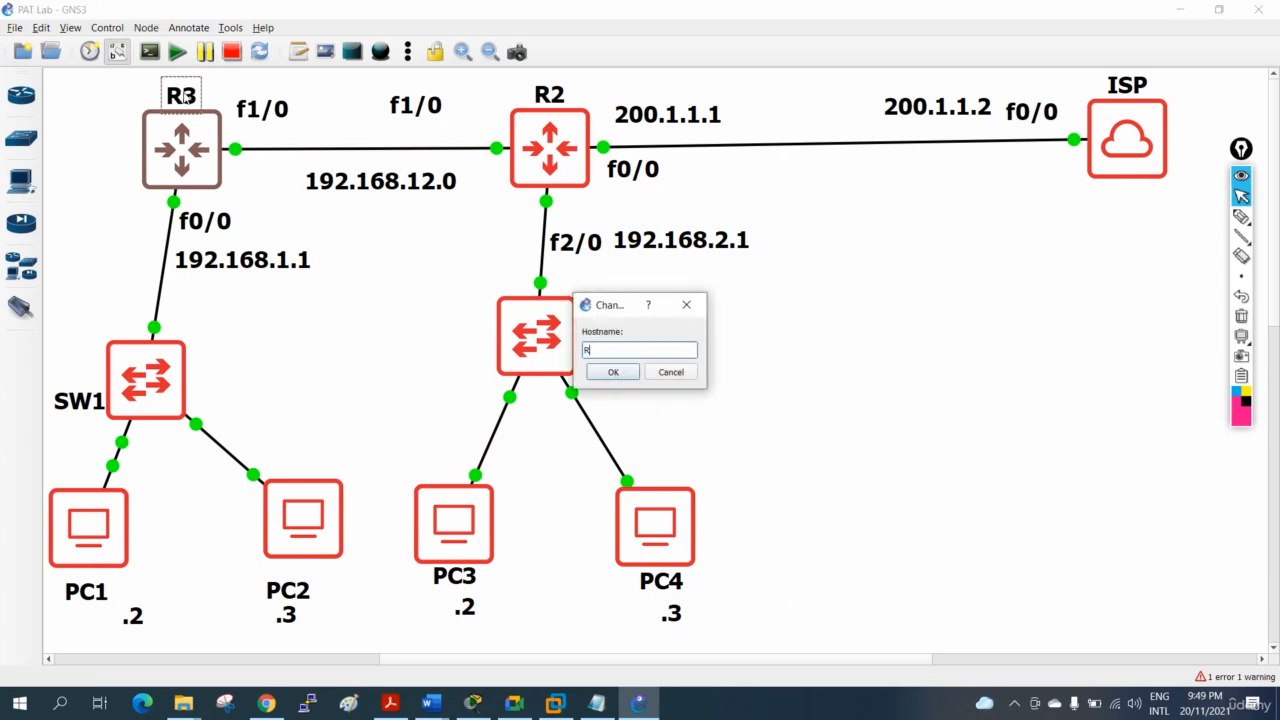
{"action": "type", "text": "R1"}
{"action": "left_click", "coordinate": [619, 380]}
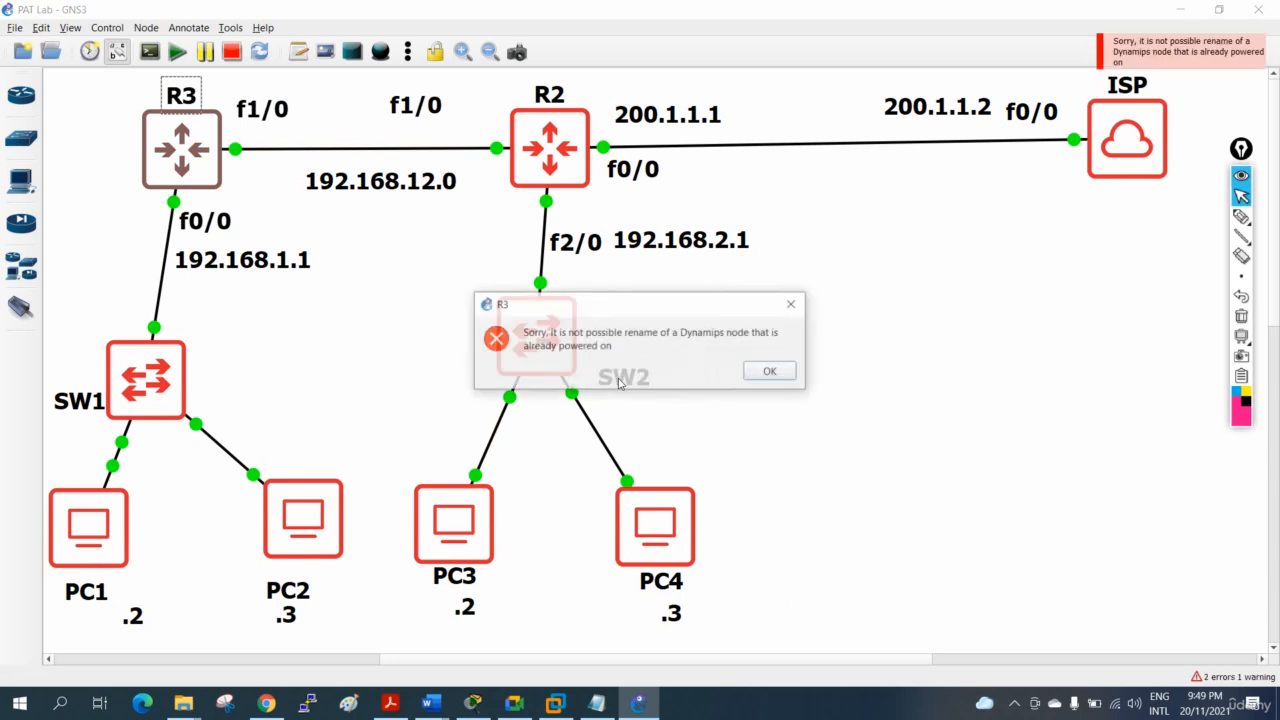
{"action": "left_click", "coordinate": [772, 376]}
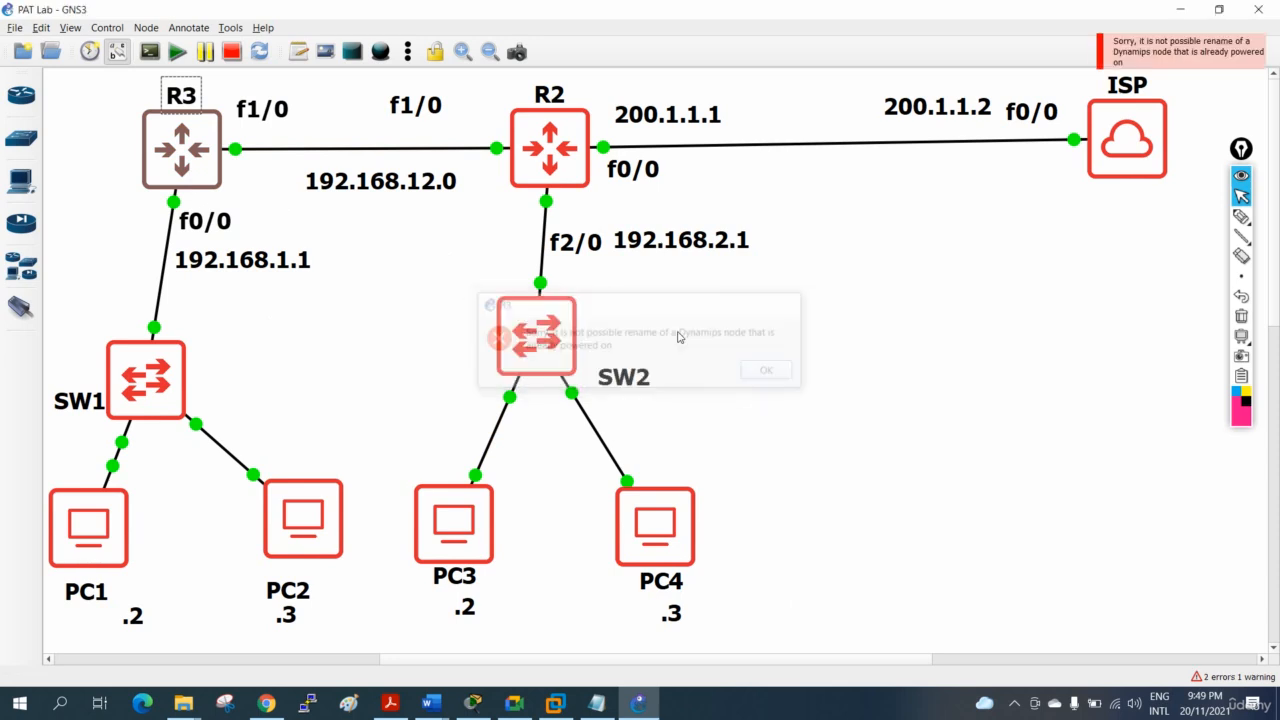
Stop router R3.
{"action": "right_click", "coordinate": [177, 131]}
{"action": "left_click", "coordinate": [1007, 442]}
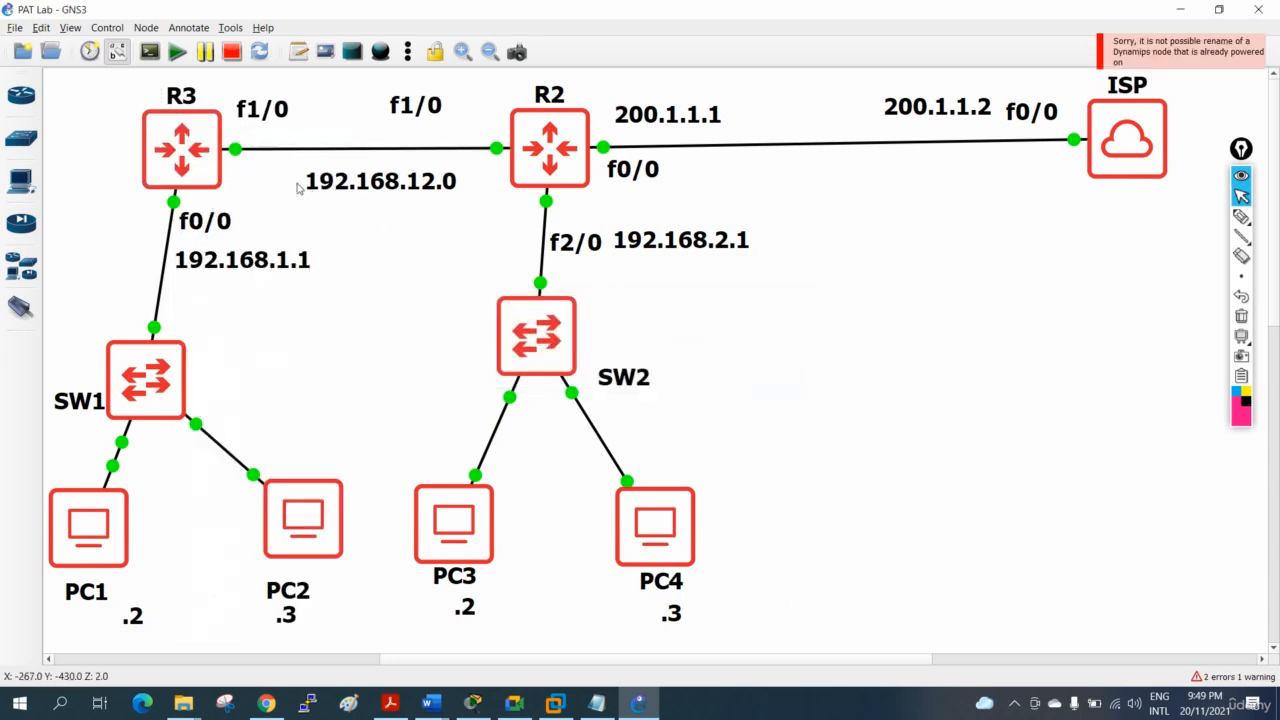
{"action": "left_click", "coordinate": [565, 131]}
{"action": "right_click", "coordinate": [184, 133]}
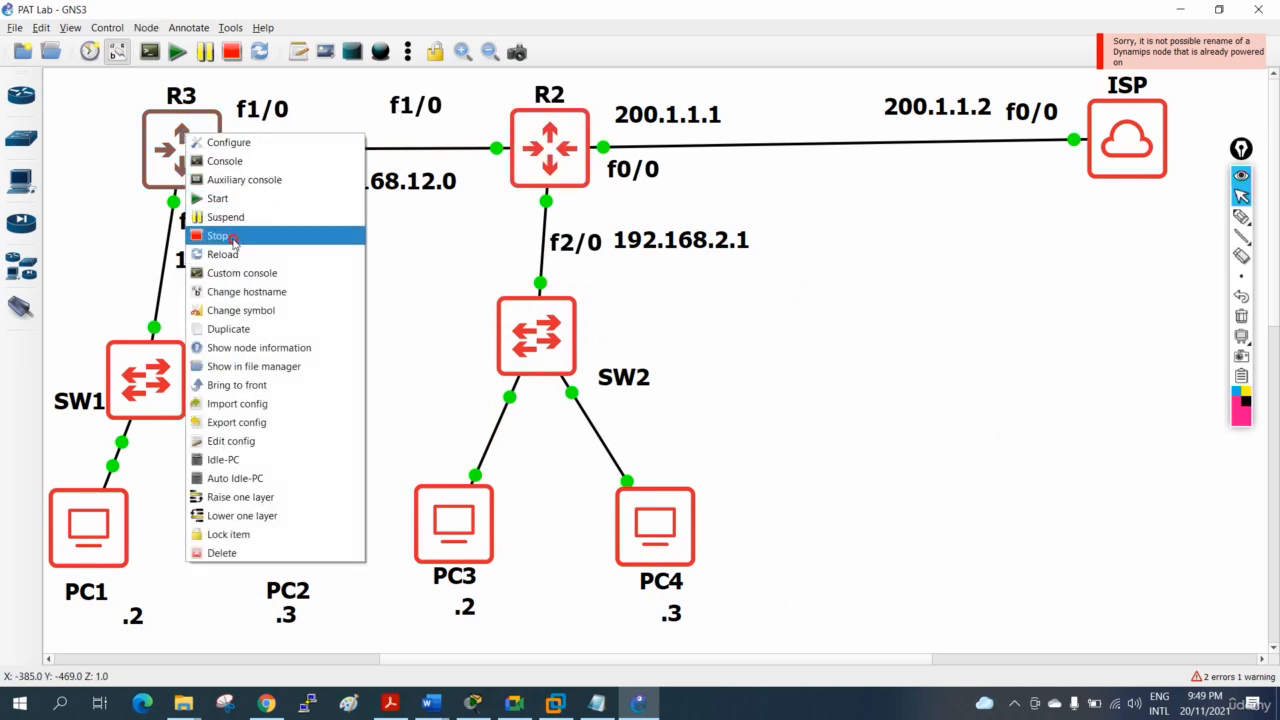
{"action": "left_click", "coordinate": [218, 236]}
Change the stopped router R3's hostname to R1.
{"action": "double_click", "coordinate": [181, 95]}
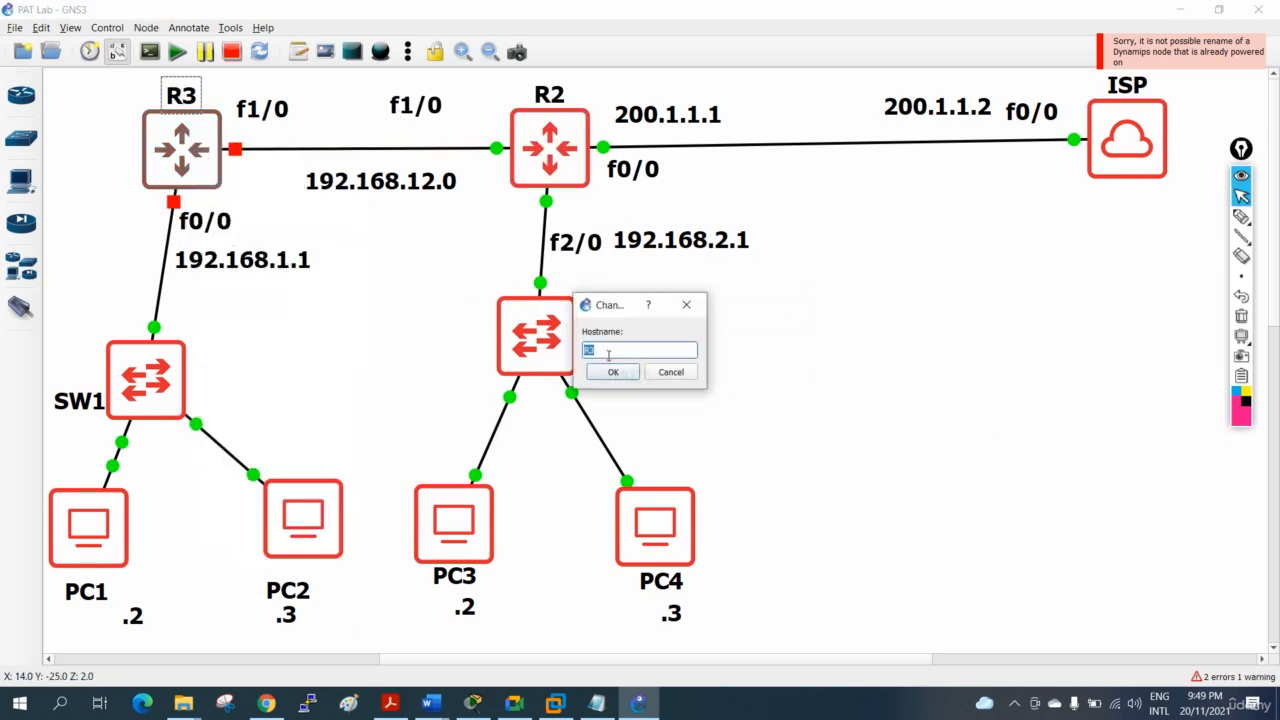
{"action": "key", "text": "BackSpace"}
{"action": "left_click", "coordinate": [617, 379]}
Start the renamed router R1.
{"action": "right_click", "coordinate": [201, 148]}
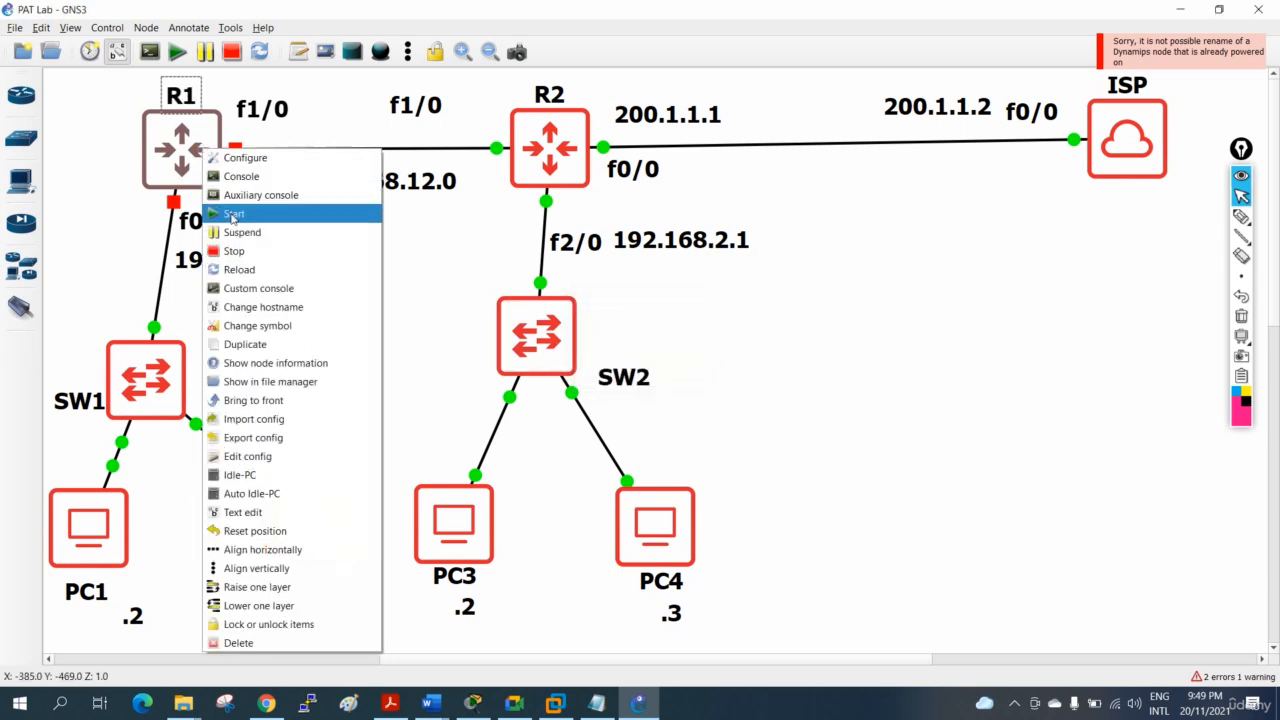
{"action": "left_click", "coordinate": [233, 215]}
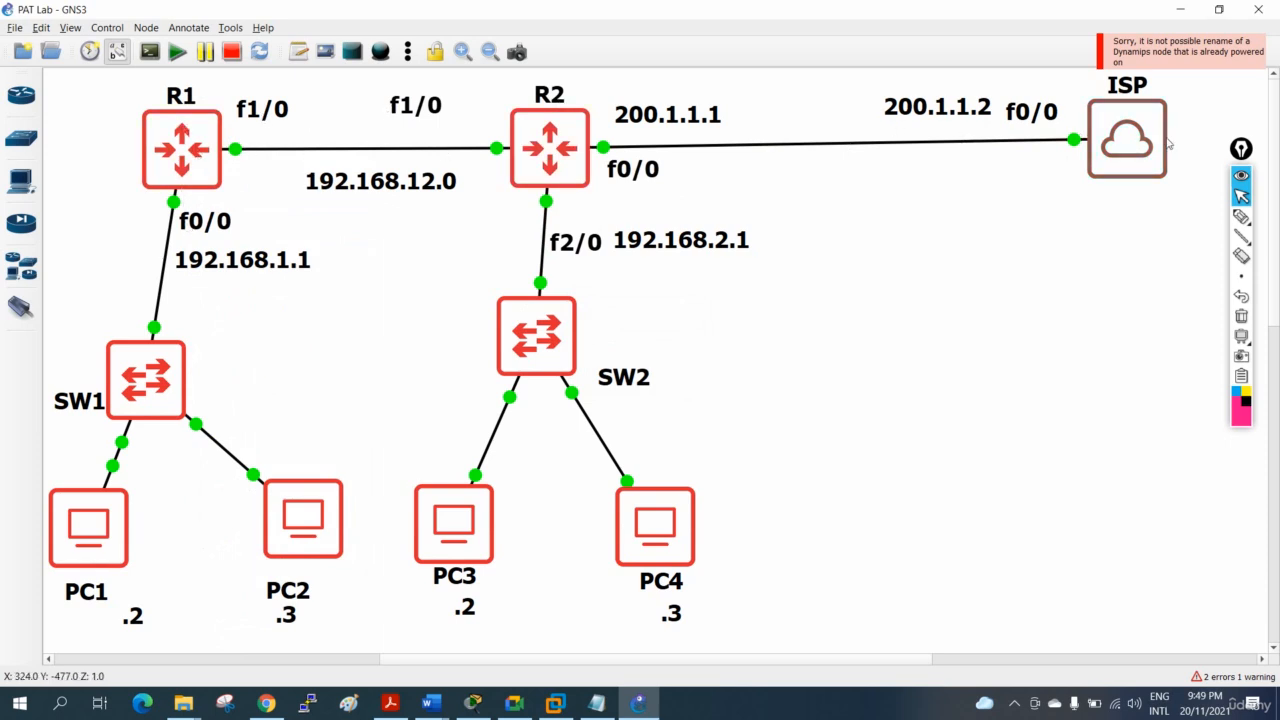
{"action": "left_click", "coordinate": [1099, 380]}
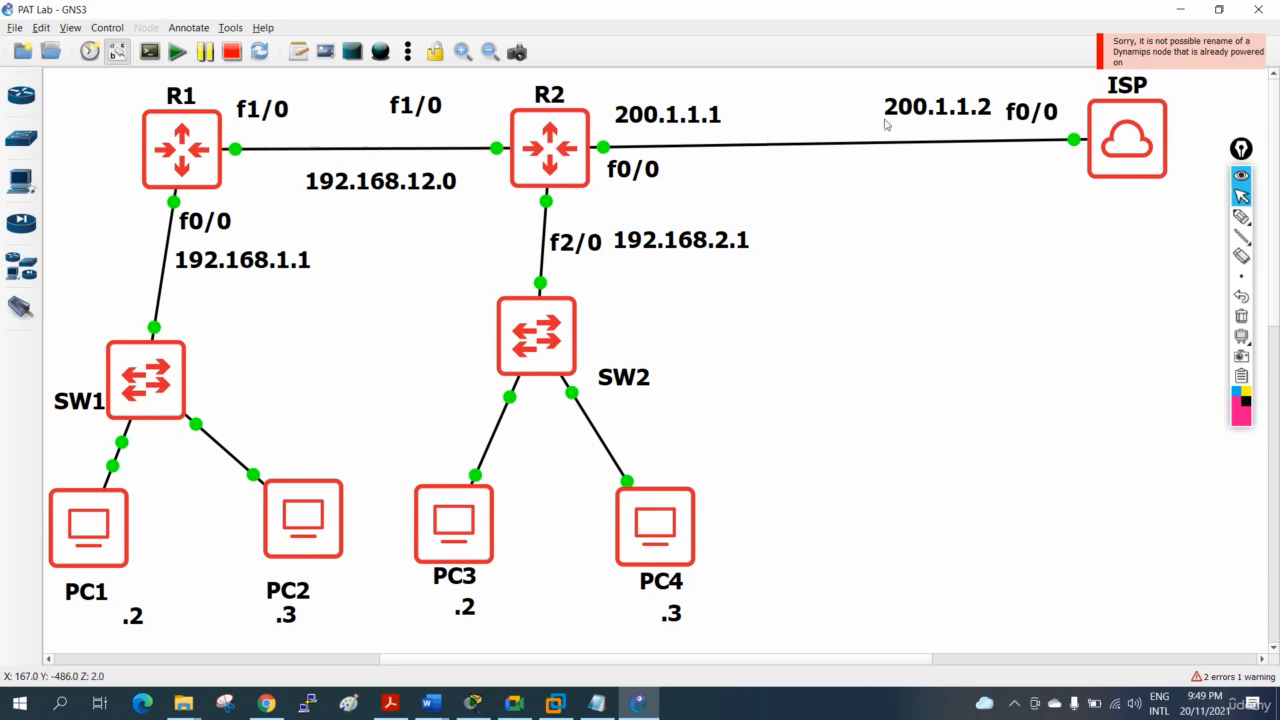
Duplicate the 200.1.1.2 label, place the copy below the ISP router, and change its text to 8.8.8.8.
{"action": "right_click", "coordinate": [944, 107]}
{"action": "left_click", "coordinate": [962, 112]}
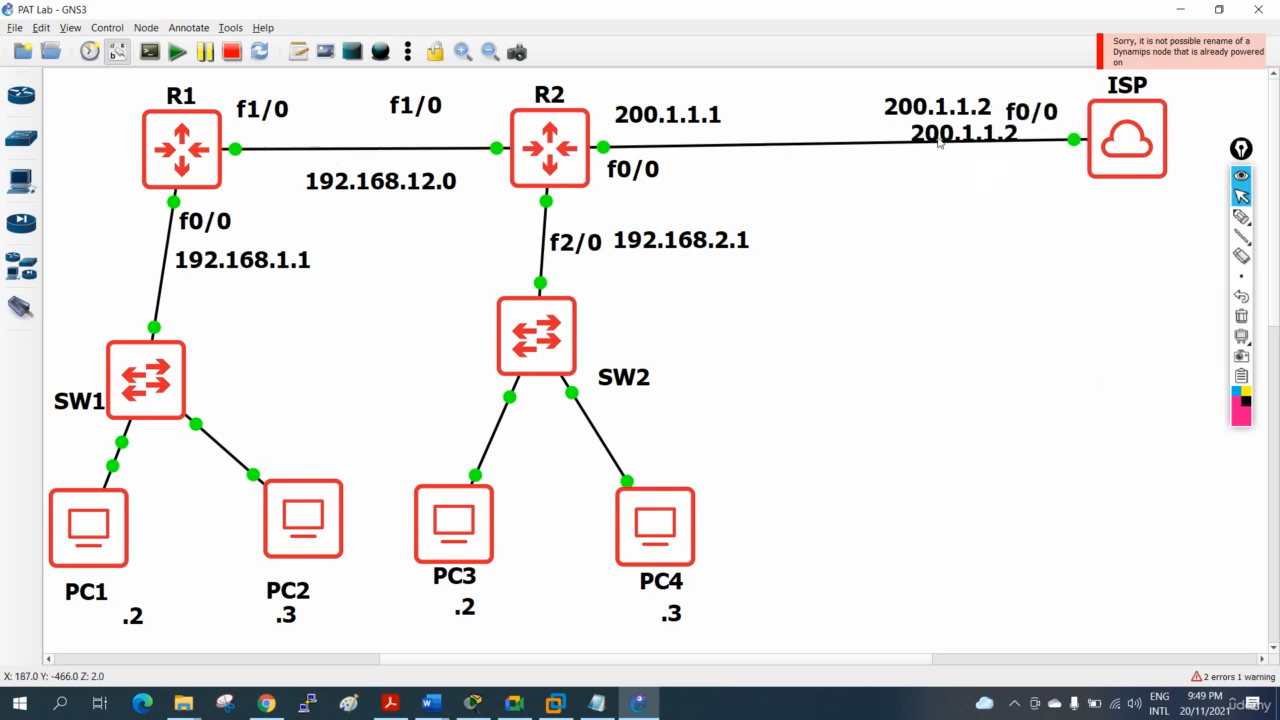
{"action": "left_click_drag", "start_coordinate": [938, 143], "coordinate": [1119, 220]}
{"action": "double_click", "coordinate": [1119, 220]}
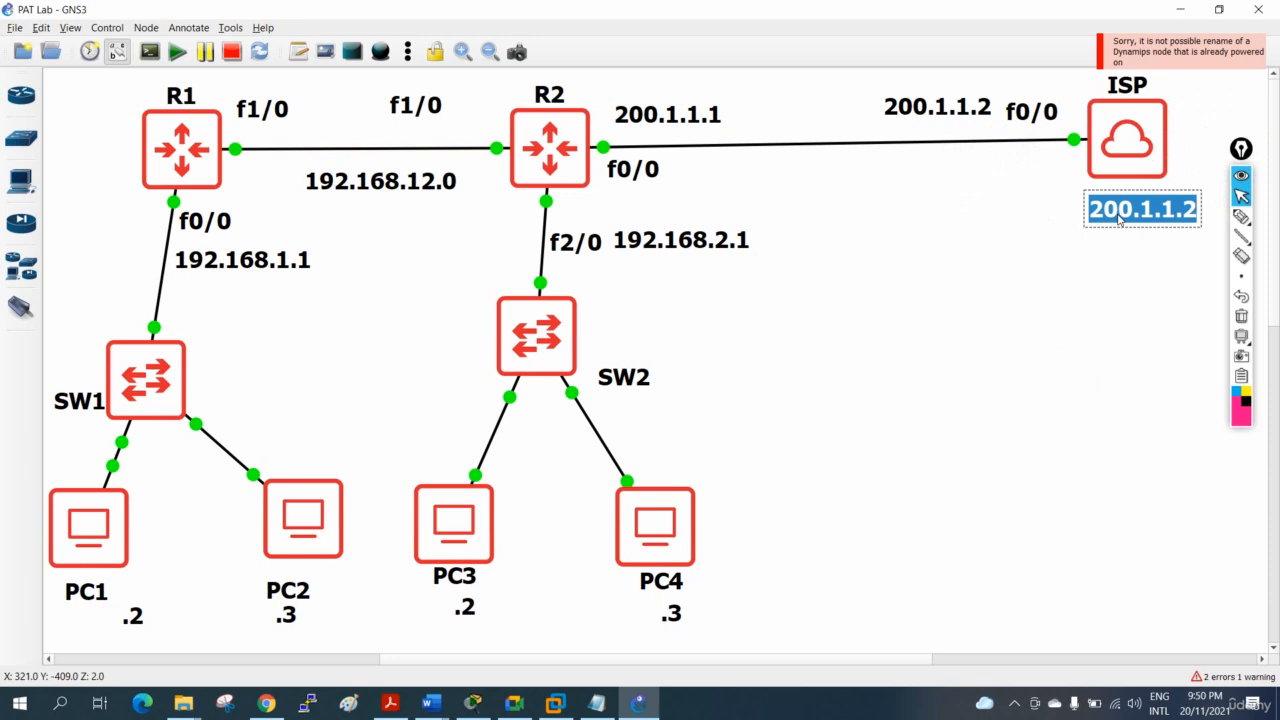
{"action": "type", "text": "8.8.."}
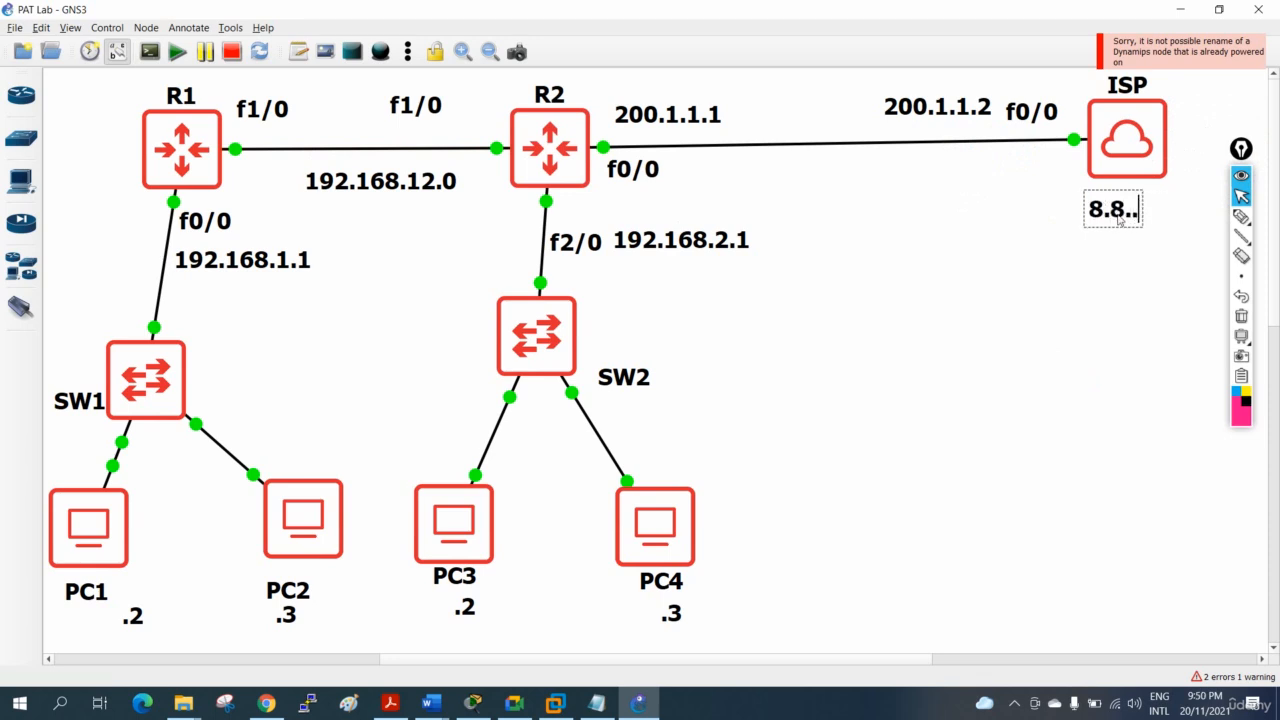
{"action": "key", "text": "BackSpace"}
{"action": "type", "text": "8.8"}
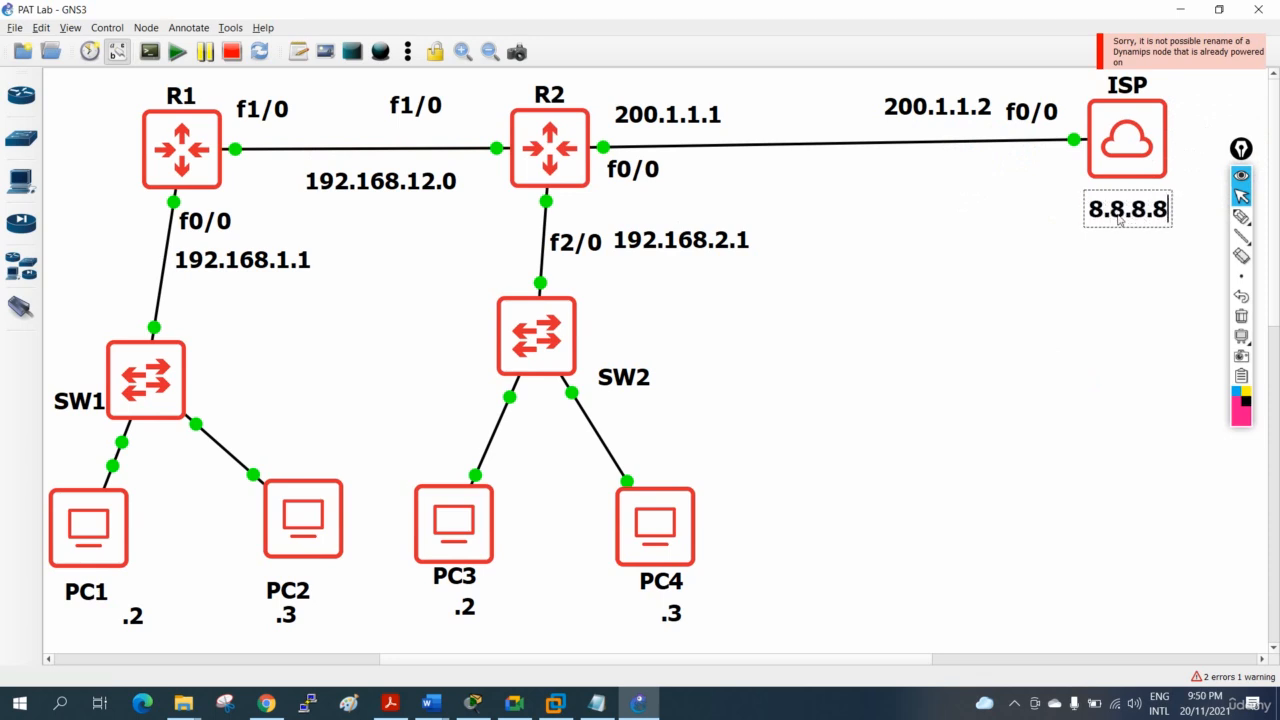
{"action": "left_click", "coordinate": [945, 330]}
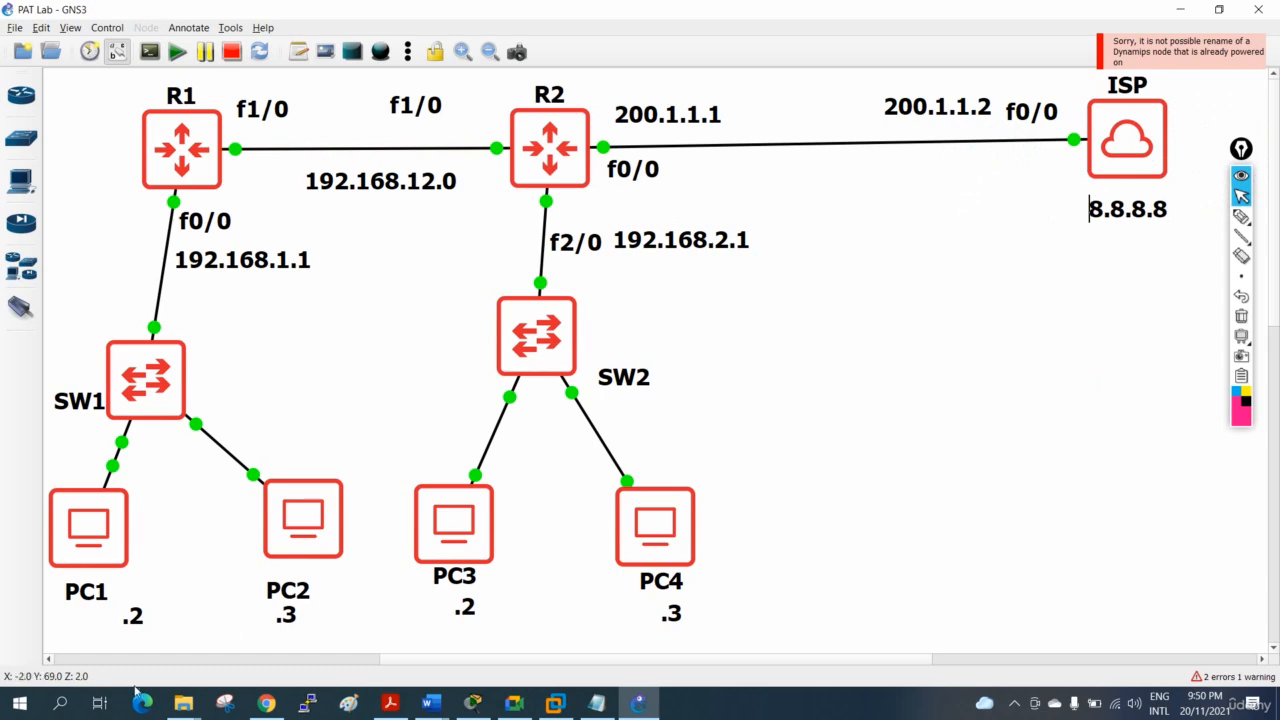
Switch to PAT Lab.txt in Notepad and copy the ISP configuration commands from "en" through "ip add 8.8.8.8 255.0.0.0".
{"action": "left_click", "coordinate": [61, 705]}
{"action": "left_click", "coordinate": [600, 703]}
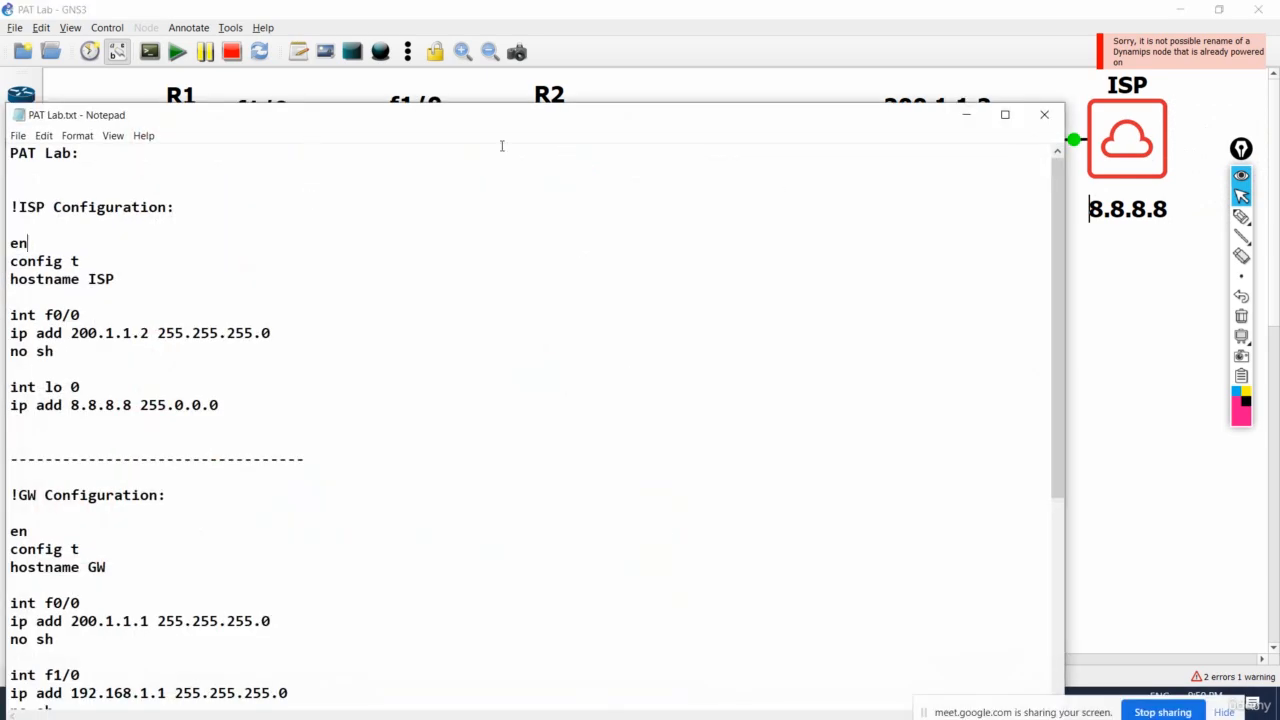
{"action": "left_click_drag", "start_coordinate": [620, 126], "coordinate": [923, 175]}
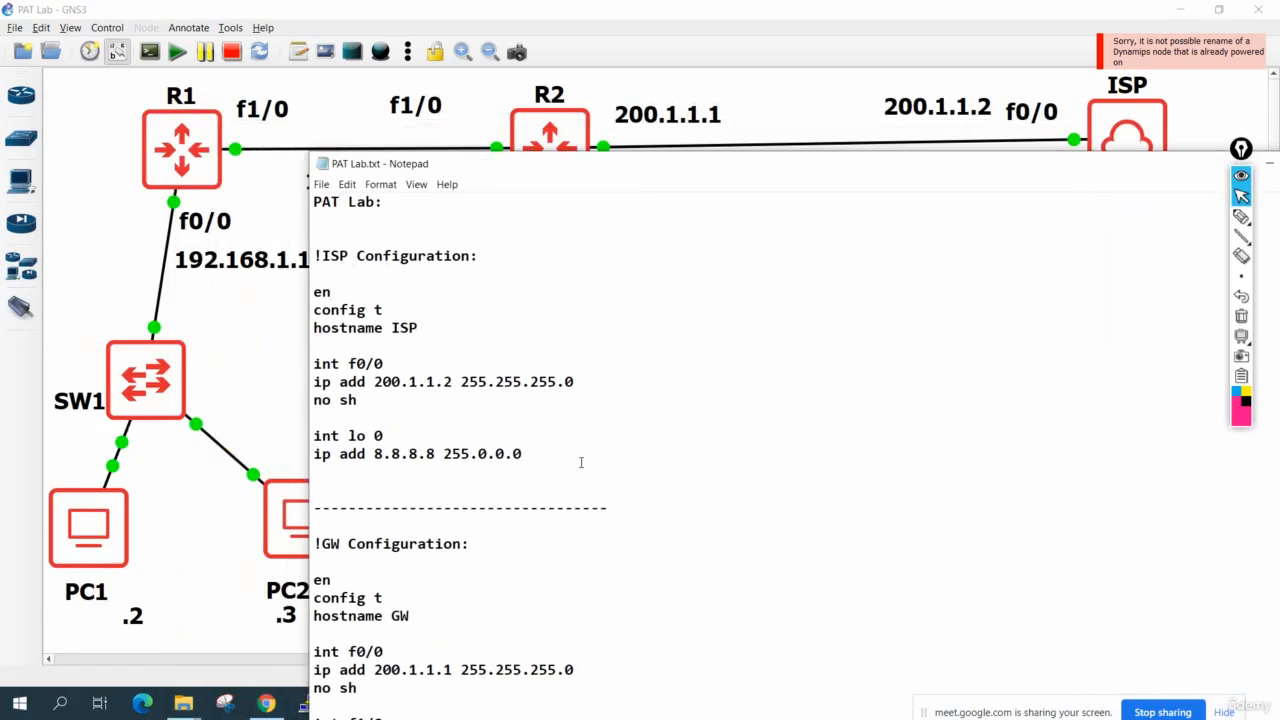
{"action": "left_click_drag", "start_coordinate": [580, 462], "coordinate": [316, 291]}
{"action": "right_click", "coordinate": [335, 309]}
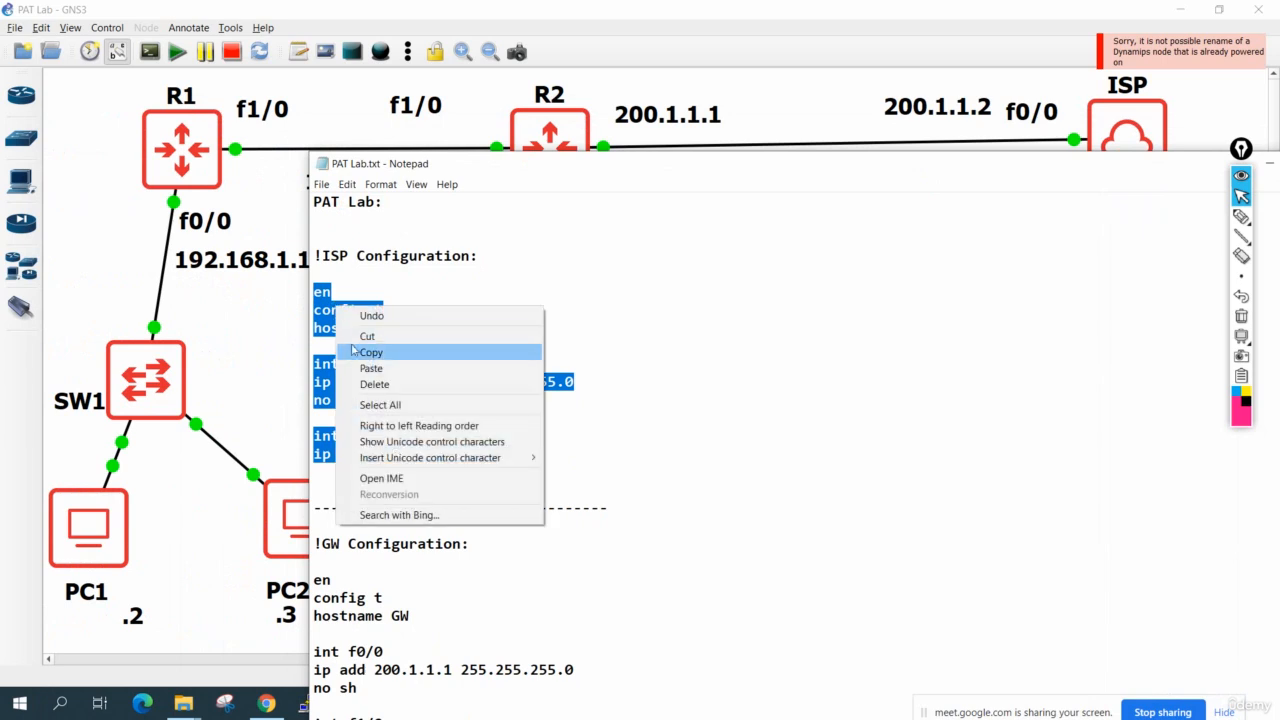
{"action": "left_click", "coordinate": [360, 352]}
Open the ISP router's console from the GNS3 topology and maximize the Solar-PuTTY window.
{"action": "left_click_drag", "start_coordinate": [1152, 166], "coordinate": [1096, 323]}
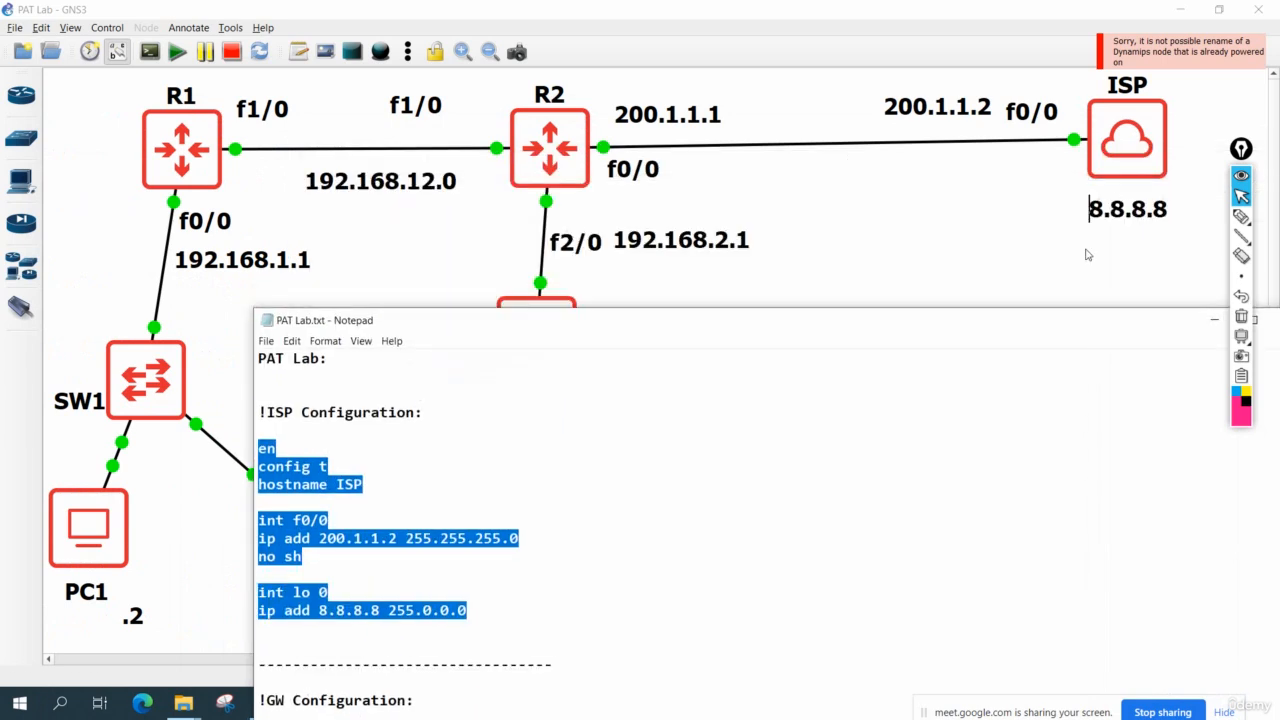
{"action": "right_click", "coordinate": [1122, 157]}
{"action": "left_click", "coordinate": [1130, 174]}
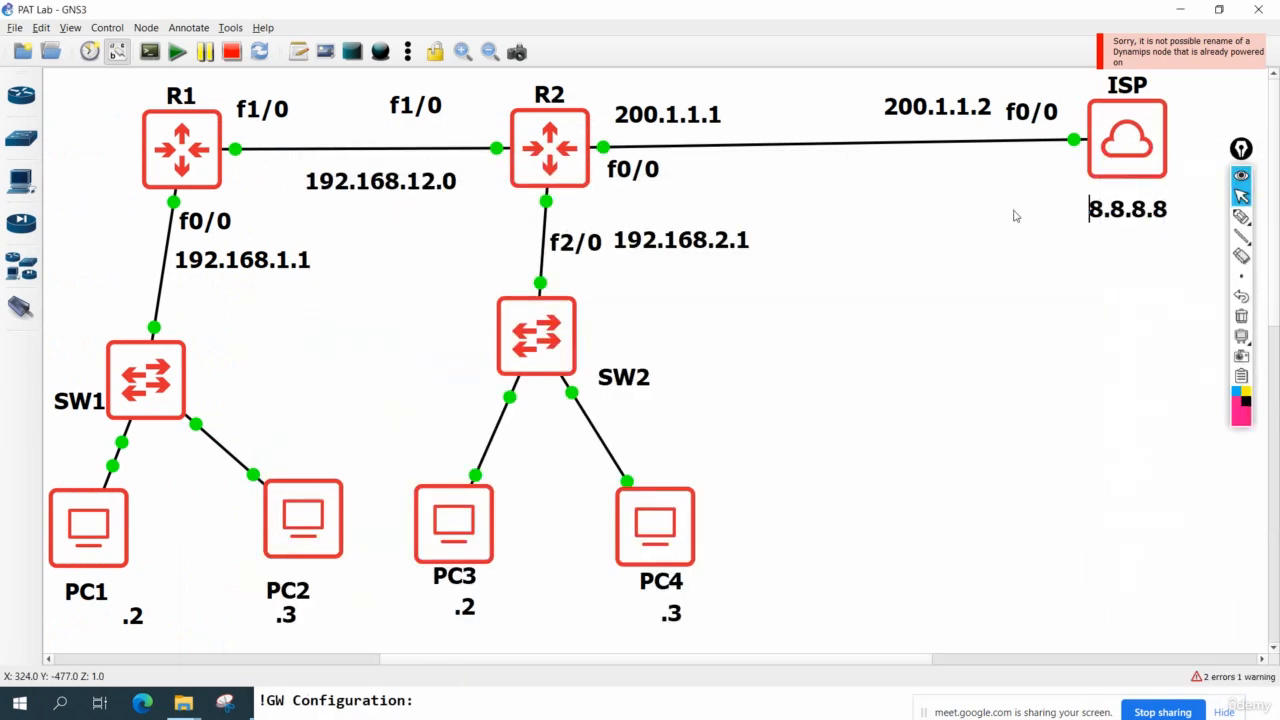
{"action": "double_click", "coordinate": [1113, 210]}
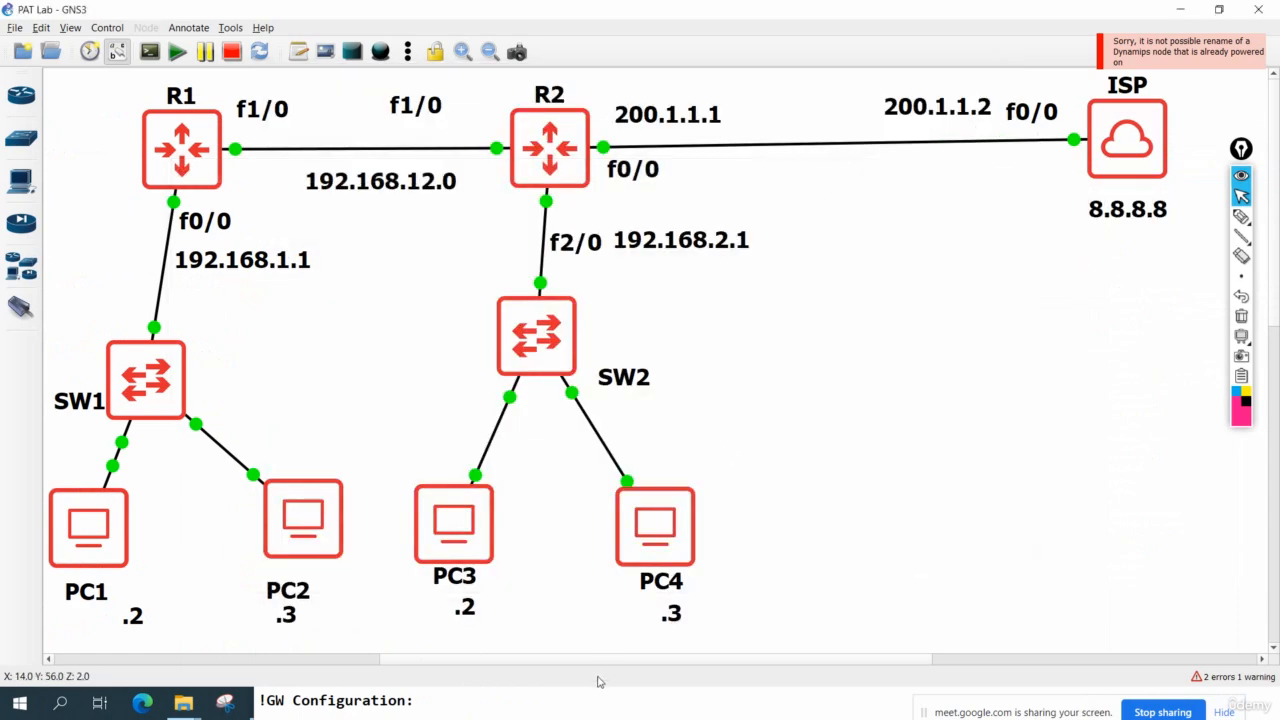
{"action": "left_click", "coordinate": [629, 693]}
{"action": "left_click_drag", "start_coordinate": [836, 331], "coordinate": [1051, 61]}
{"action": "left_click", "coordinate": [680, 704]}
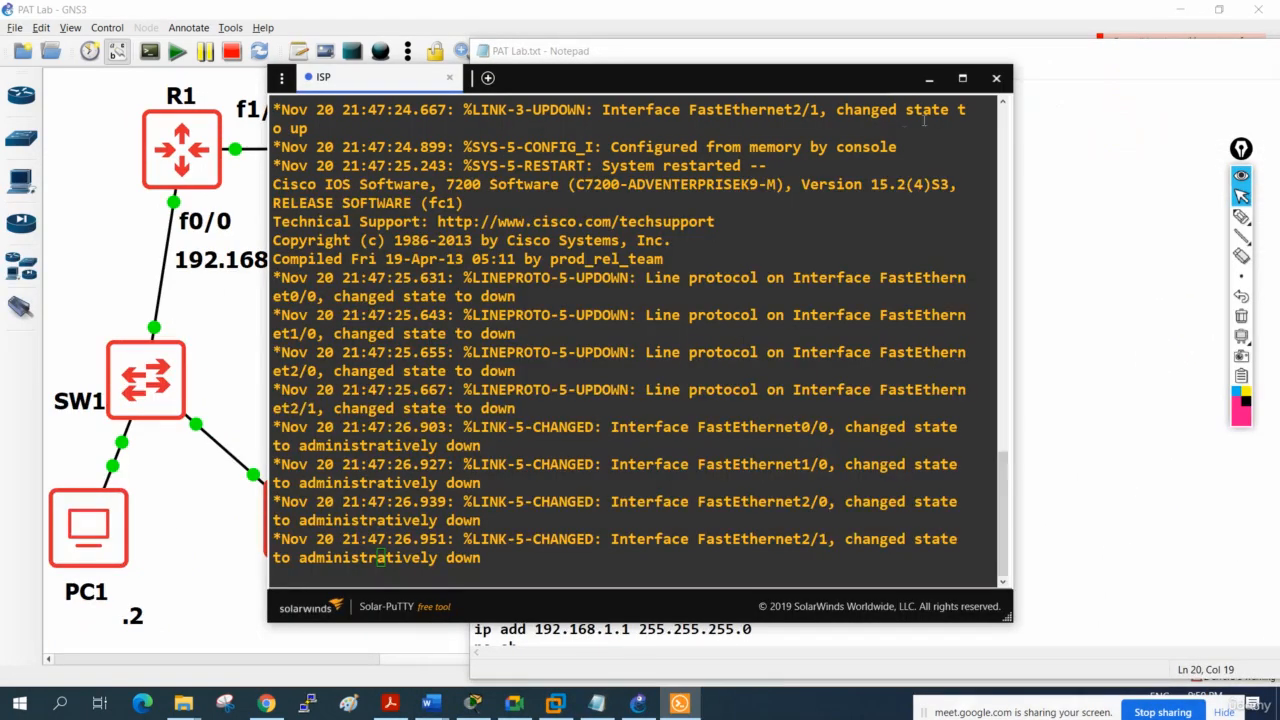
{"action": "left_click", "coordinate": [963, 82]}
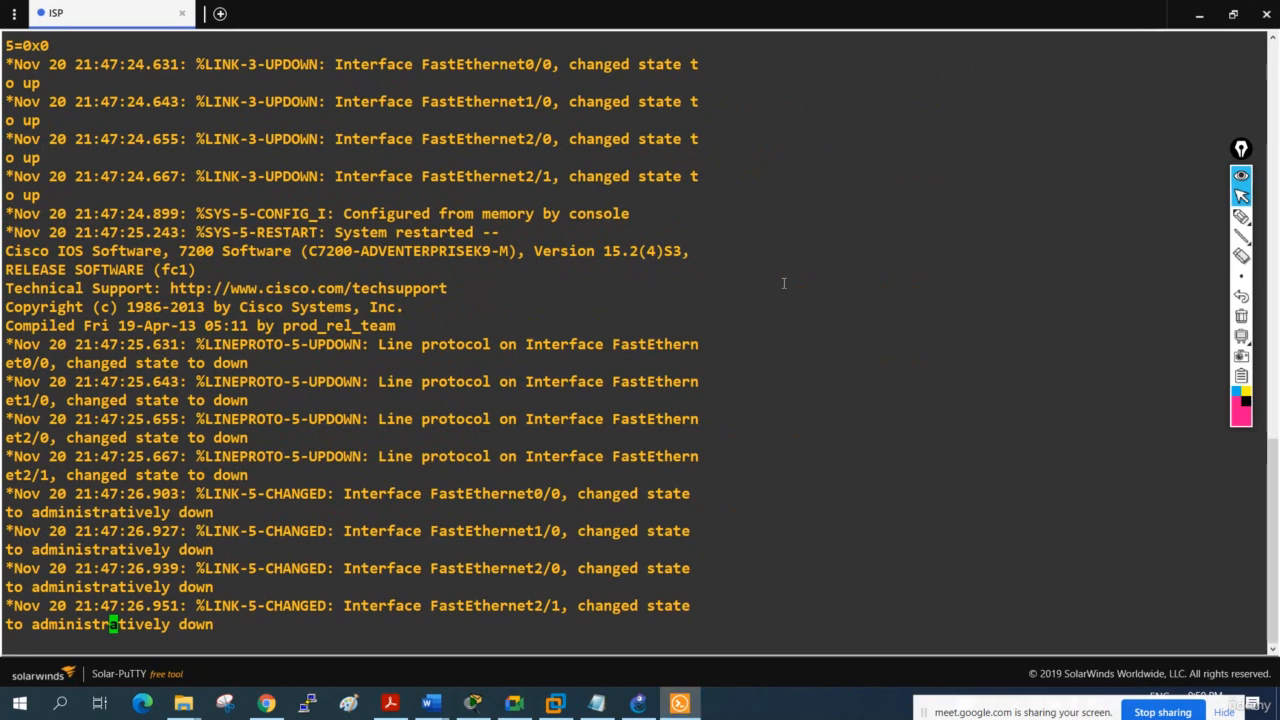
Run the copied configuration in the ISP console, setting f0/0 to 200.1.1.2 and loopback 0 to 8.8.8.8, and minimize the console.
{"action": "key", "text": "Return"}
{"action": "key", "text": "Return"}
{"action": "key", "text": "Return"}
{"action": "key", "text": "Return"}
{"action": "key", "text": "Return"}
{"action": "key", "text": "Return"}
{"action": "key", "text": "Return"}
{"action": "key", "text": "Return"}
{"action": "key", "text": "Return"}
{"action": "key", "text": "Return"}
{"action": "key", "text": "Return"}
{"action": "key", "text": "Return"}
{"action": "key", "text": "Return"}
{"action": "key", "text": "Return"}
{"action": "key", "text": "Return"}
{"action": "key", "text": "Return"}
{"action": "key", "text": "Return"}
{"action": "key", "text": "Return"}
{"action": "key", "text": "Return"}
{"action": "key", "text": "Return"}
{"action": "key", "text": "Return"}
{"action": "key", "text": "Return"}
{"action": "key", "text": "Return"}
{"action": "key", "text": "Return"}
{"action": "key", "text": "Return"}
{"action": "key", "text": "Return"}
{"action": "key", "text": "Return"}
{"action": "key", "text": "Return"}
{"action": "right_click", "coordinate": [784, 283]}
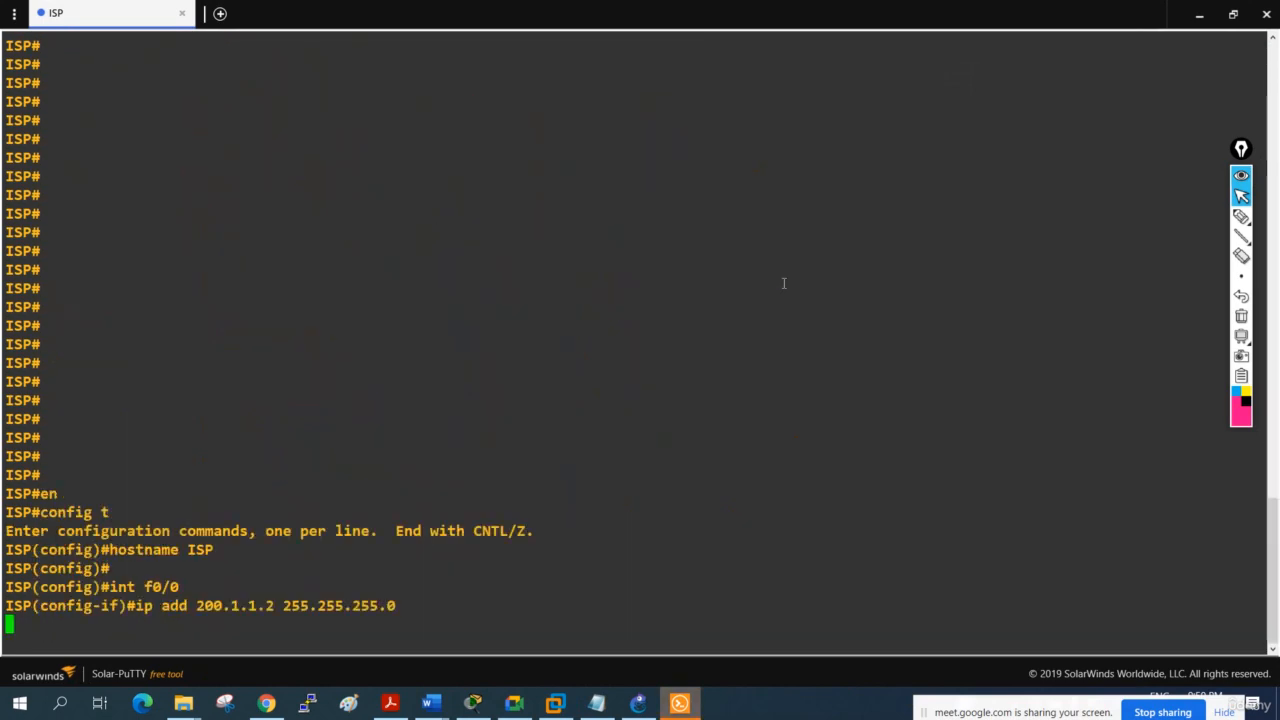
{"action": "key", "text": "Return"}
{"action": "key", "text": "Return"}
{"action": "key", "text": "Return"}
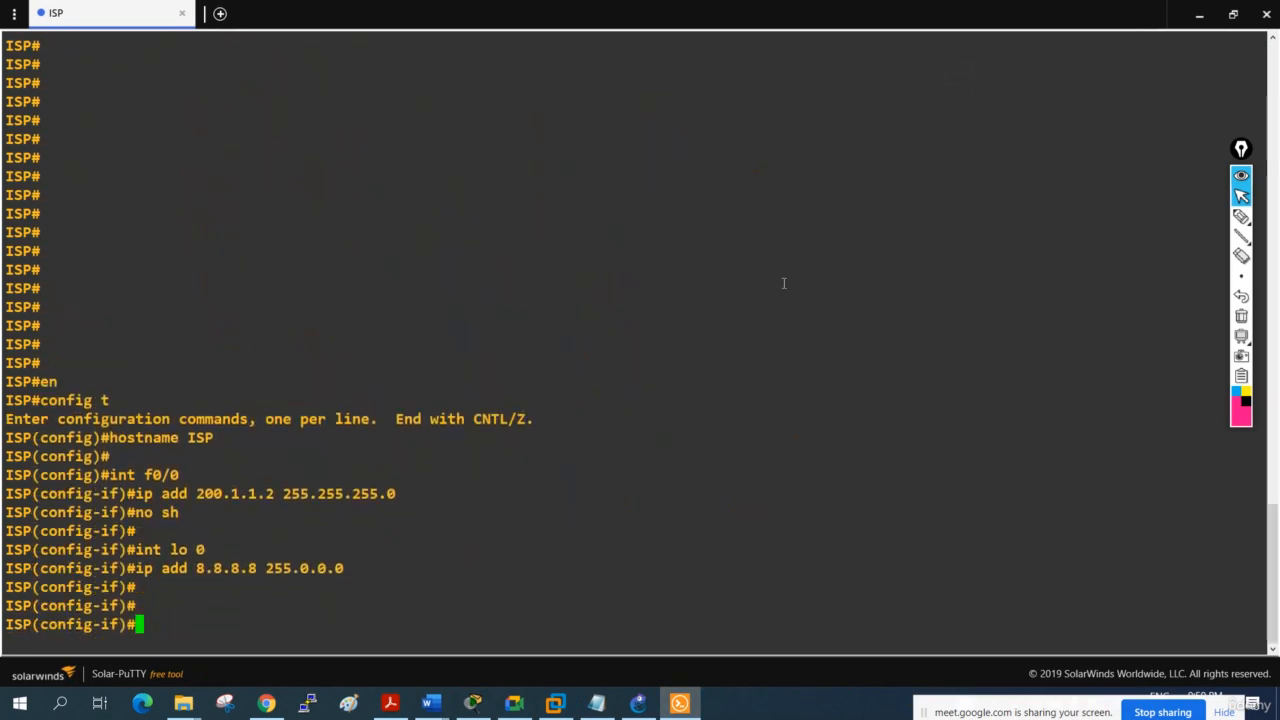
{"action": "left_click", "coordinate": [1200, 14]}
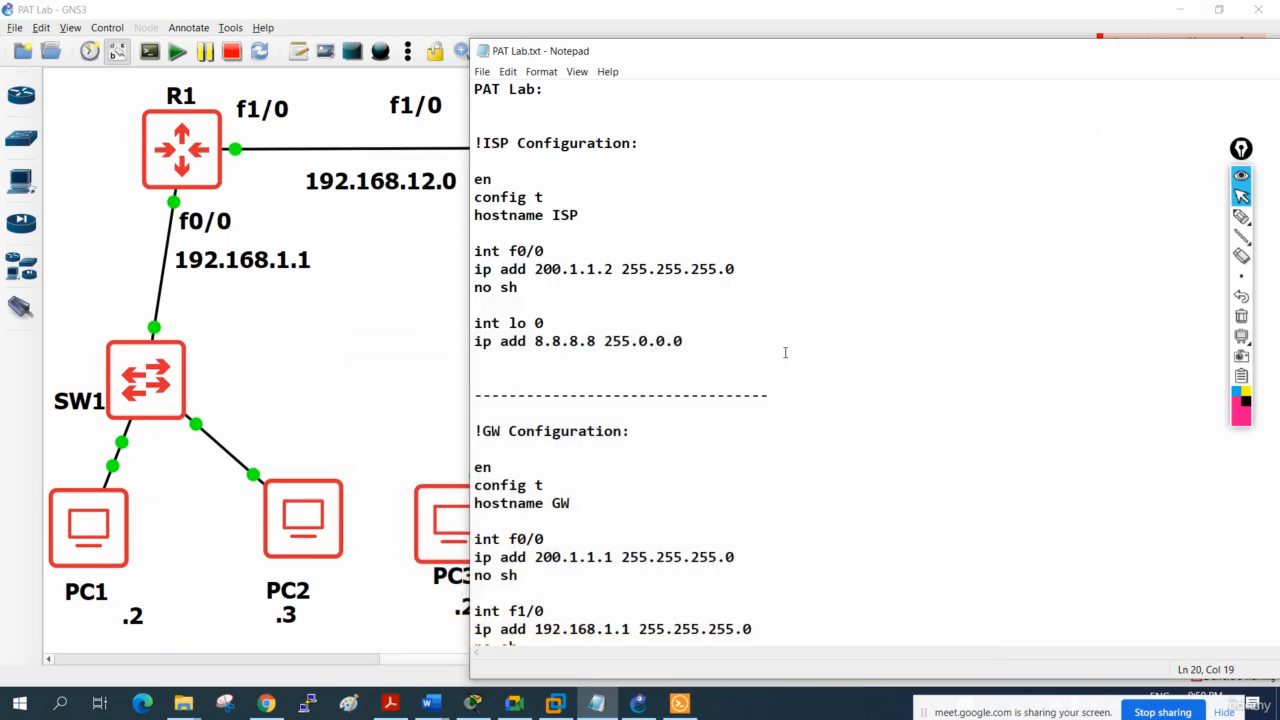
Delete the access list, NAT pool, overload rule and NAT inside/outside lines from the GW configuration in PAT Lab.txt.
{"action": "left_click_drag", "start_coordinate": [809, 63], "coordinate": [715, 35]}
{"action": "scroll", "coordinate": [653, 372], "scroll_direction": "down", "scroll_amount": 4}
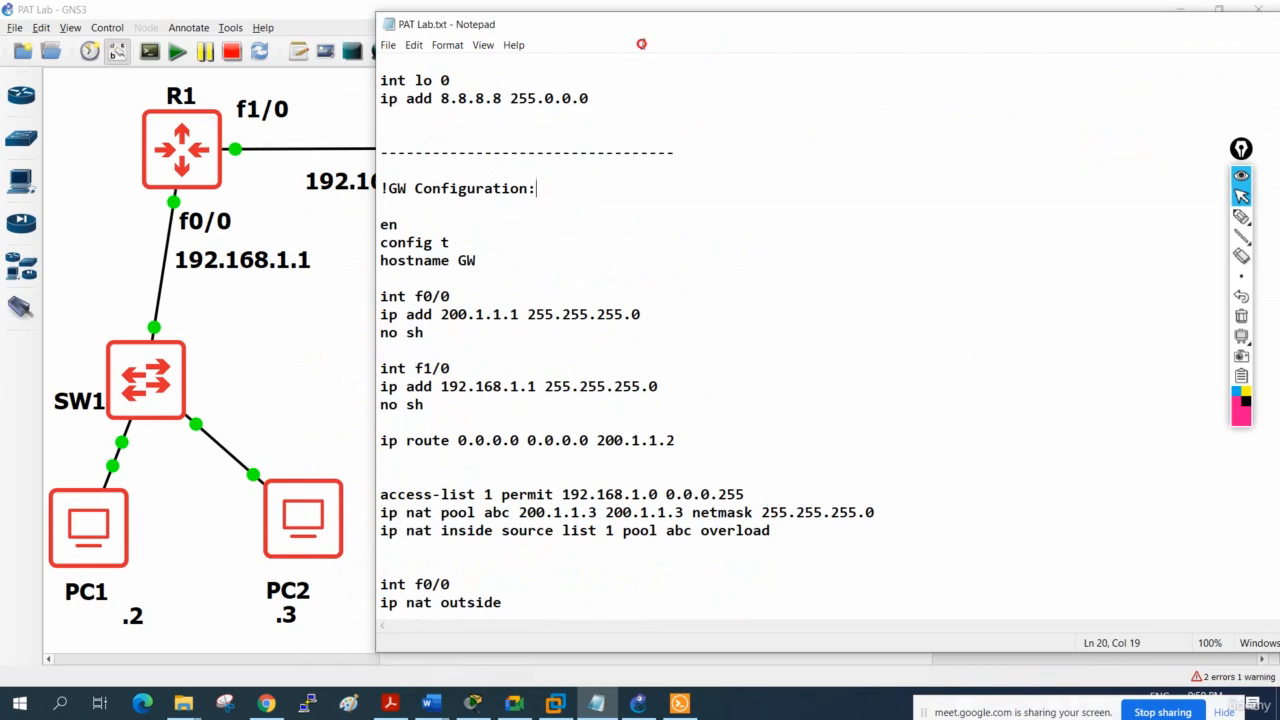
{"action": "left_click_drag", "start_coordinate": [759, 34], "coordinate": [917, 94]}
{"action": "left_click_drag", "start_coordinate": [961, 587], "coordinate": [530, 554]}
{"action": "scroll", "coordinate": [769, 628], "scroll_direction": "down", "scroll_amount": 2}
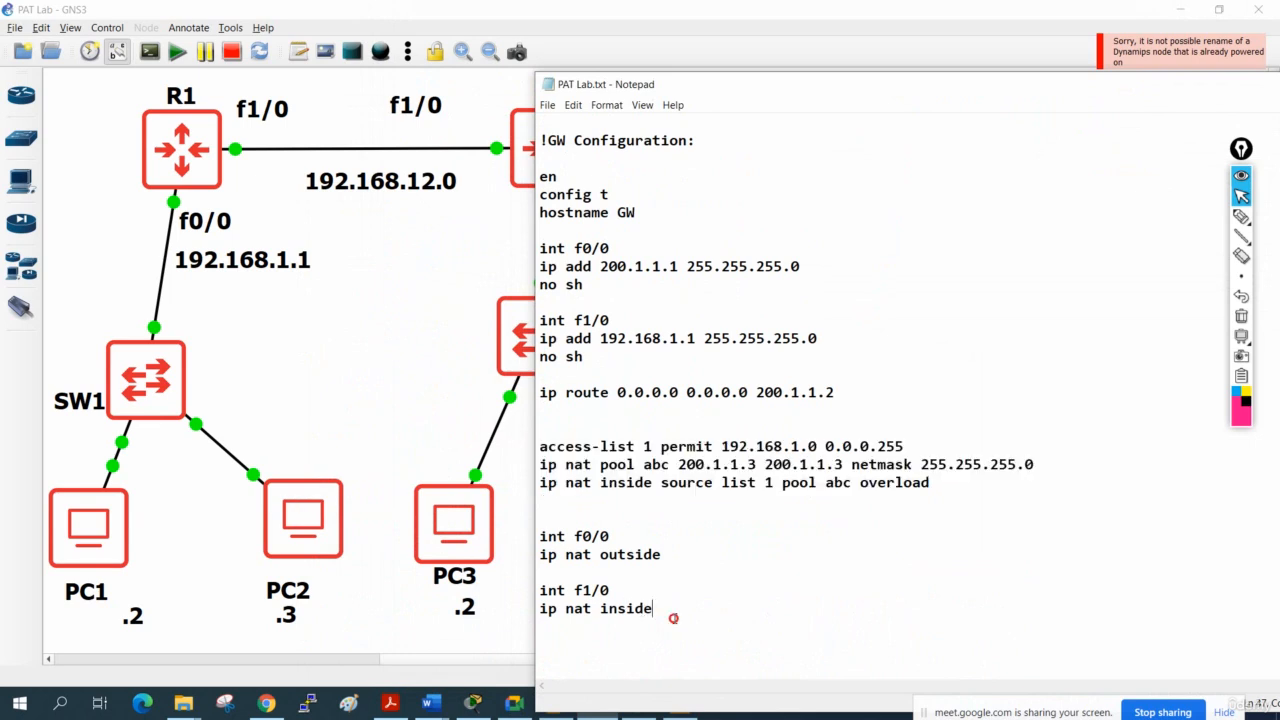
{"action": "left_click_drag", "start_coordinate": [677, 609], "coordinate": [538, 446]}
{"action": "key", "text": "Delete"}
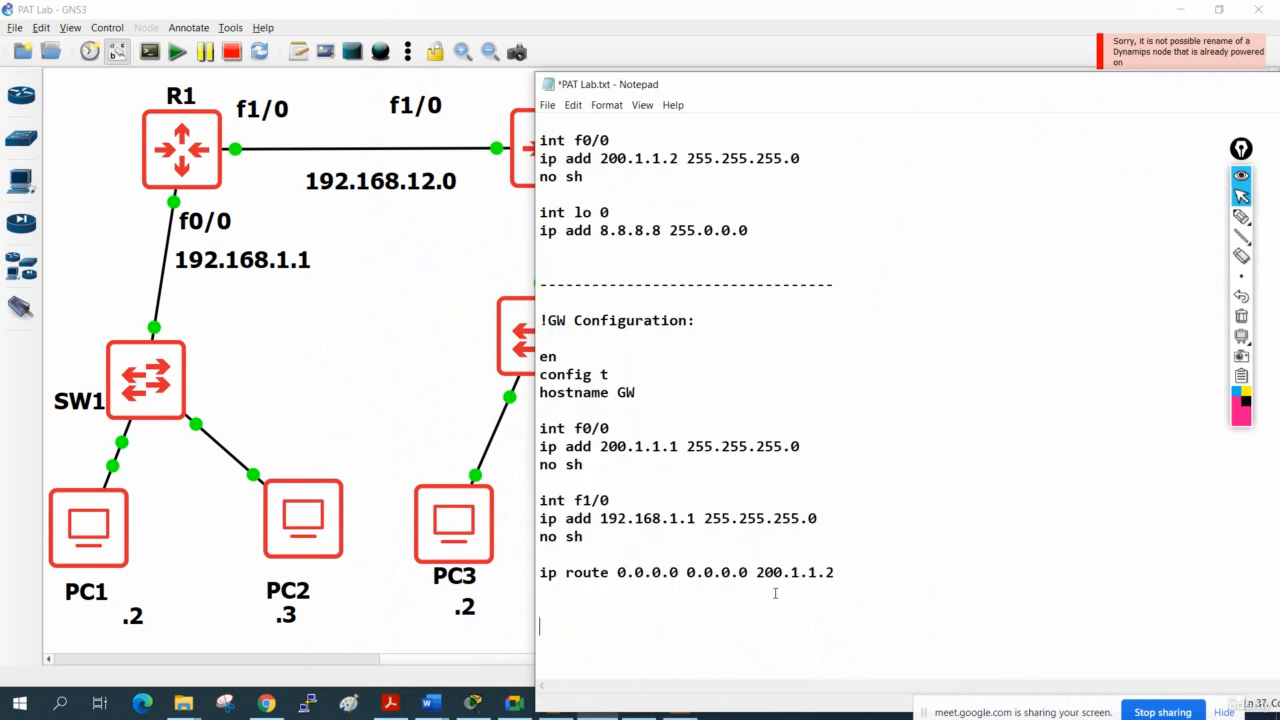
Change the GW Configuration heading to "!R2 Configuration:" and move the Notepad window clear of R2 in the topology.
{"action": "left_click_drag", "start_coordinate": [614, 80], "coordinate": [706, 105]}
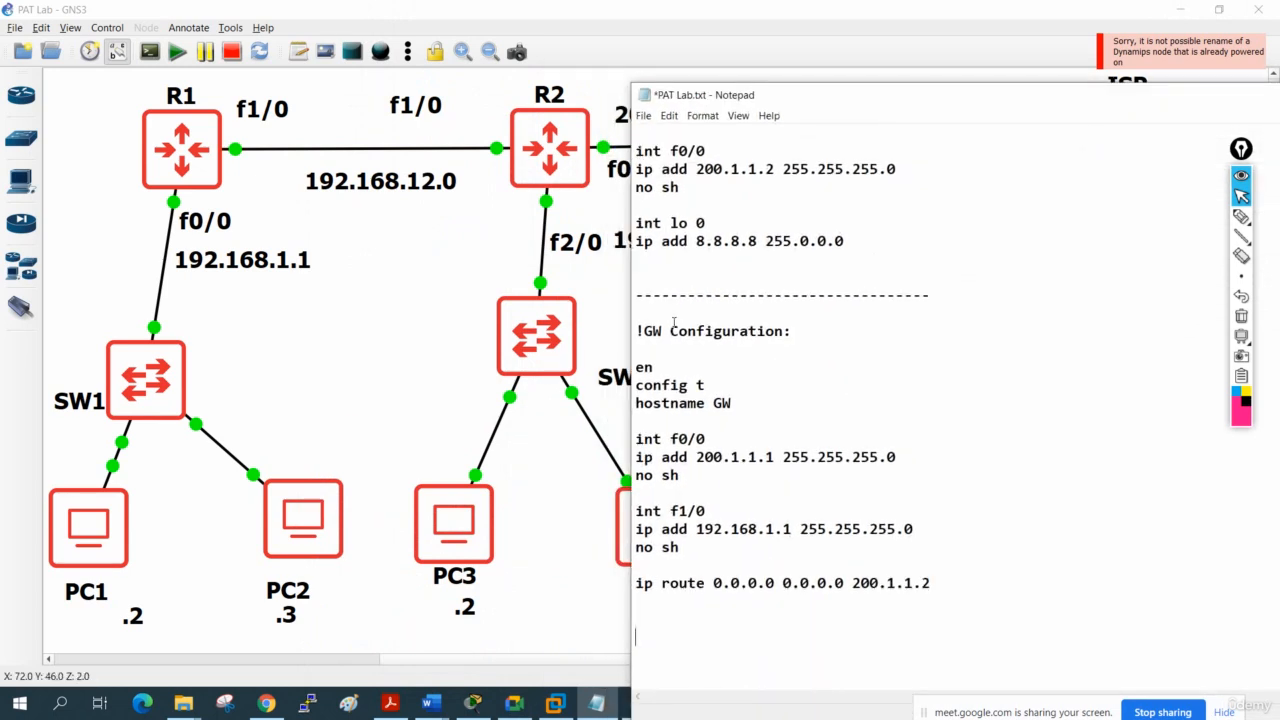
{"action": "left_click_drag", "start_coordinate": [656, 331], "coordinate": [646, 331]}
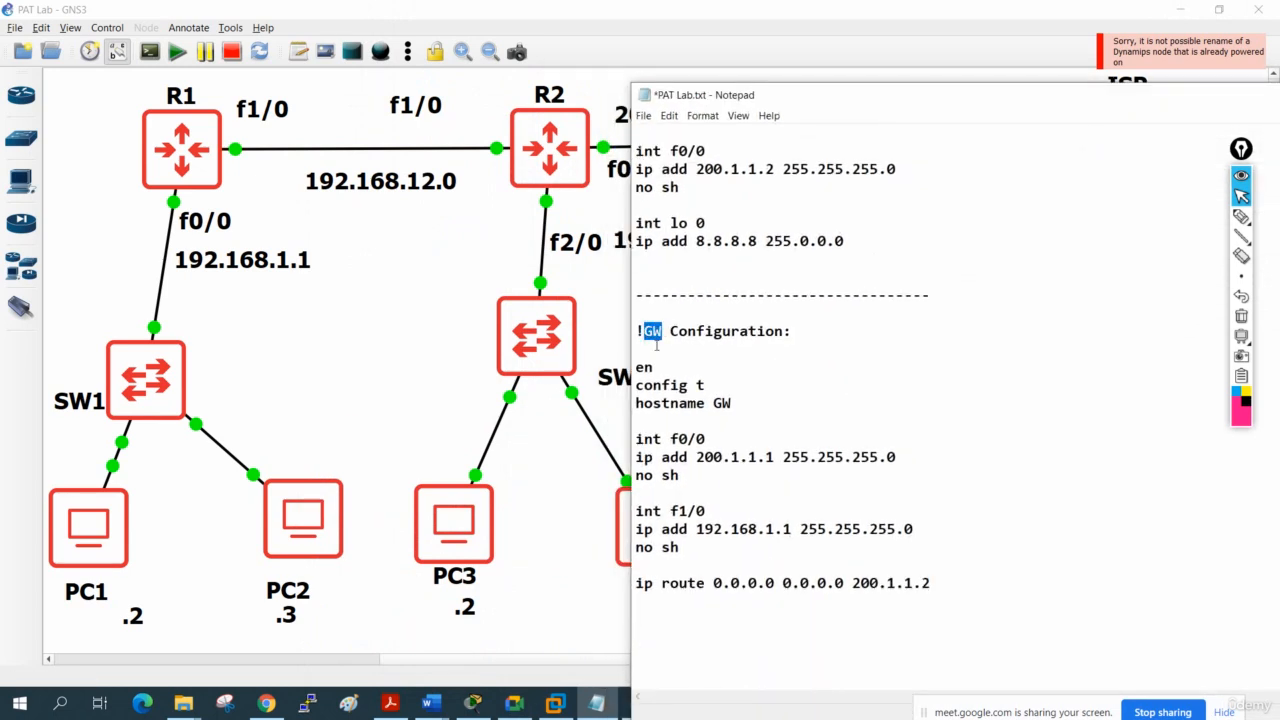
{"action": "type", "text": "R2"}
{"action": "left_click_drag", "start_coordinate": [765, 96], "coordinate": [980, 98]}
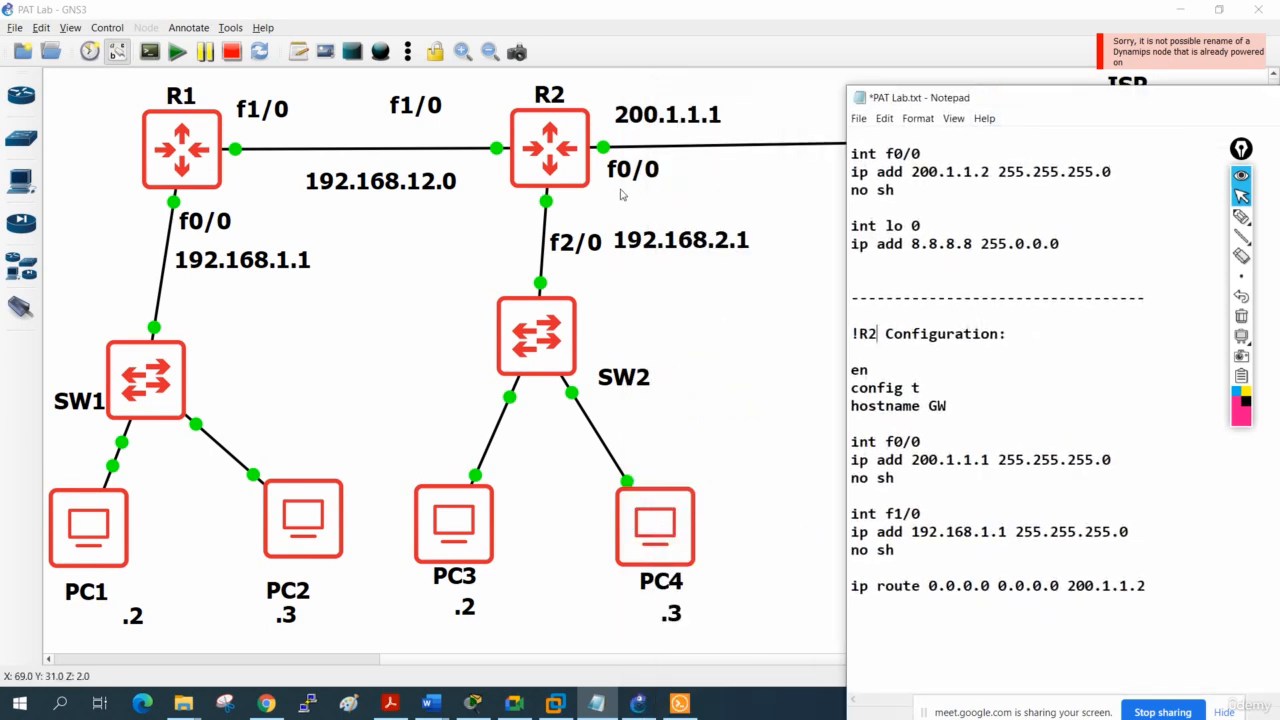
Set the f1/0 IP address in the R2 configuration to 192.168.12.2.
{"action": "left_click_drag", "start_coordinate": [909, 480], "coordinate": [833, 431]}
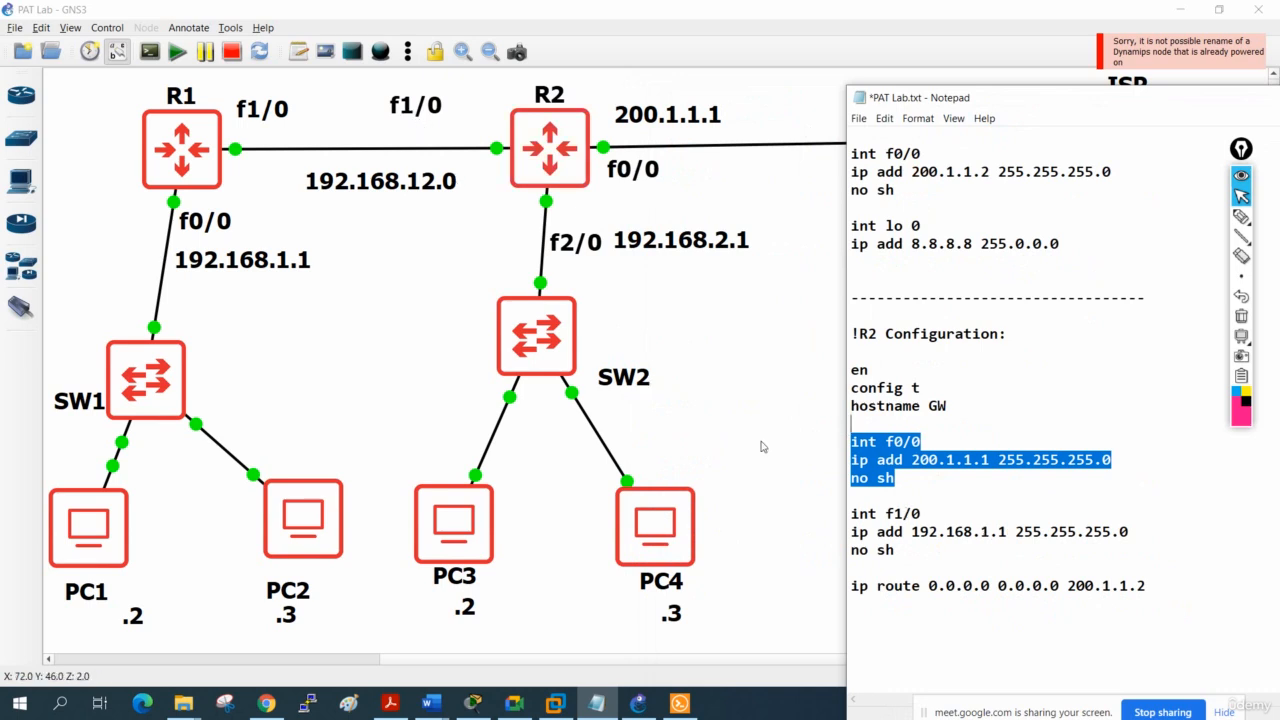
{"action": "left_click", "coordinate": [990, 532]}
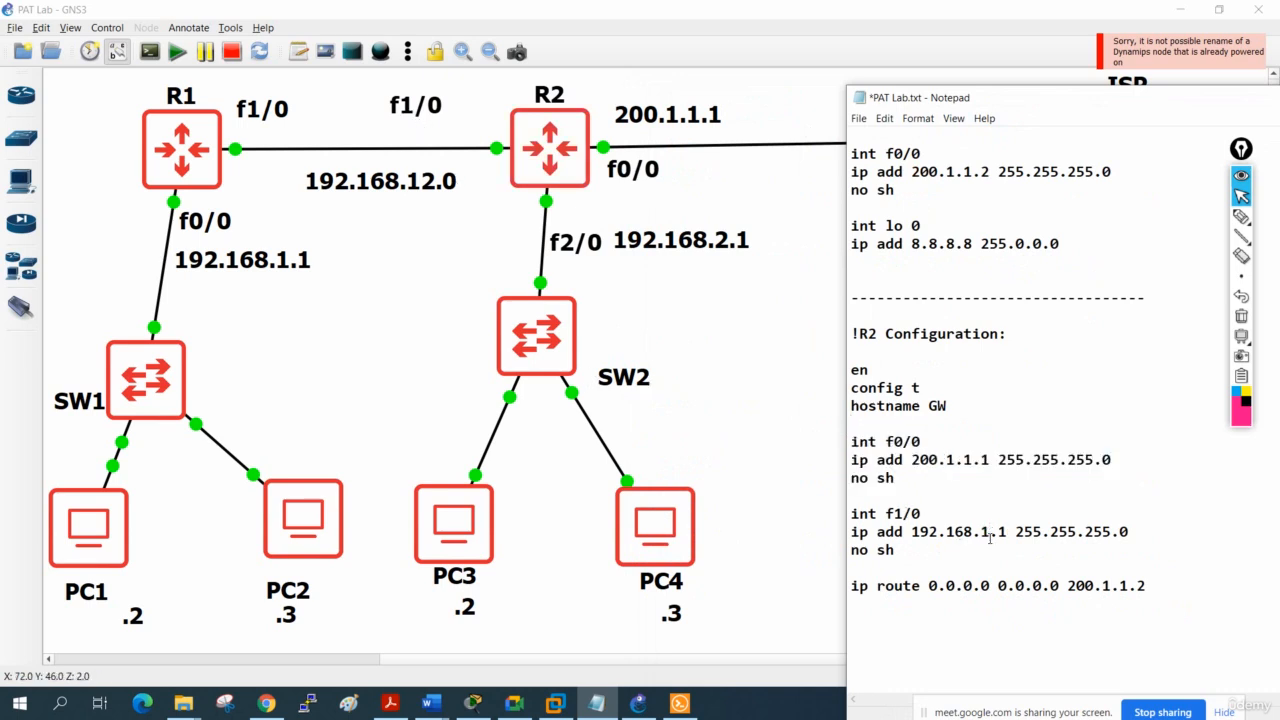
{"action": "type", "text": "2"}
{"action": "key", "text": "shift+Left"}
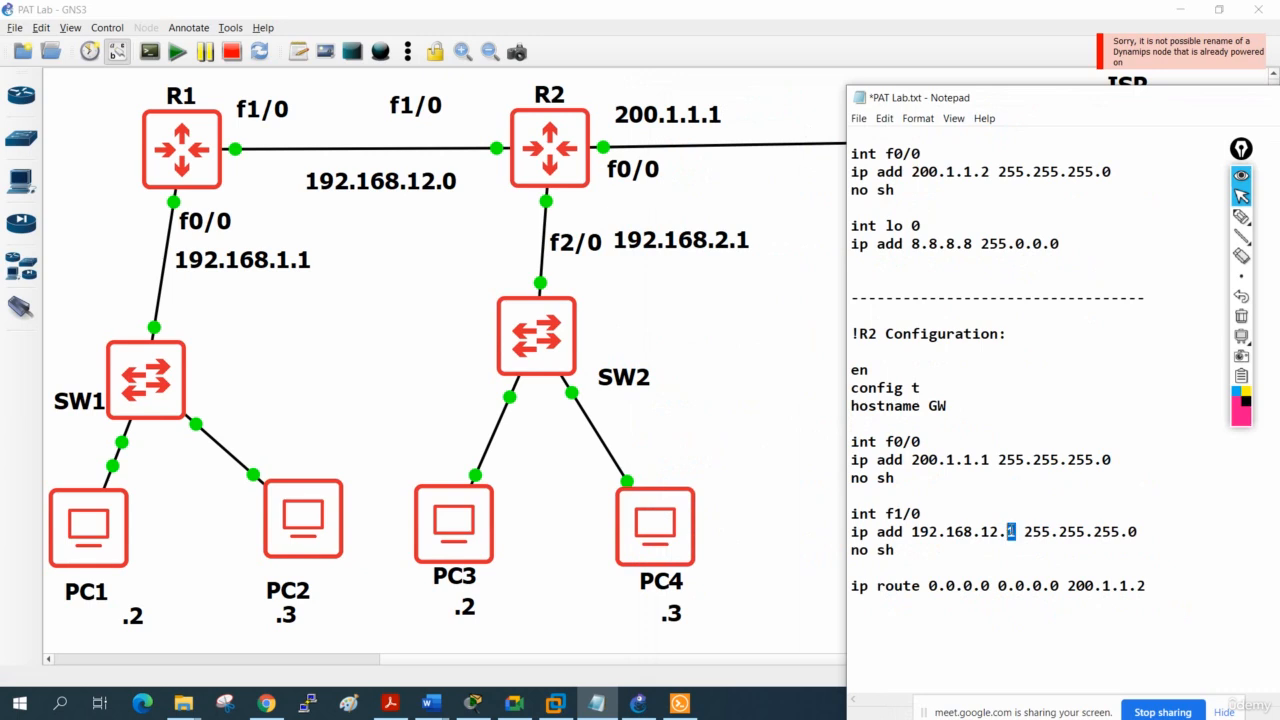
{"action": "type", "text": "2"}
{"action": "left_click", "coordinate": [1006, 557]}
{"action": "mouse_move", "coordinate": [1148, 586]}
{"action": "left_mouse_down"}
{"action": "mouse_move", "coordinate": [847, 580]}
{"action": "mouse_move", "coordinate": [1137, 597]}
{"action": "left_mouse_up"}
{"action": "left_click", "coordinate": [887, 590]}
{"action": "left_click", "coordinate": [1030, 630]}
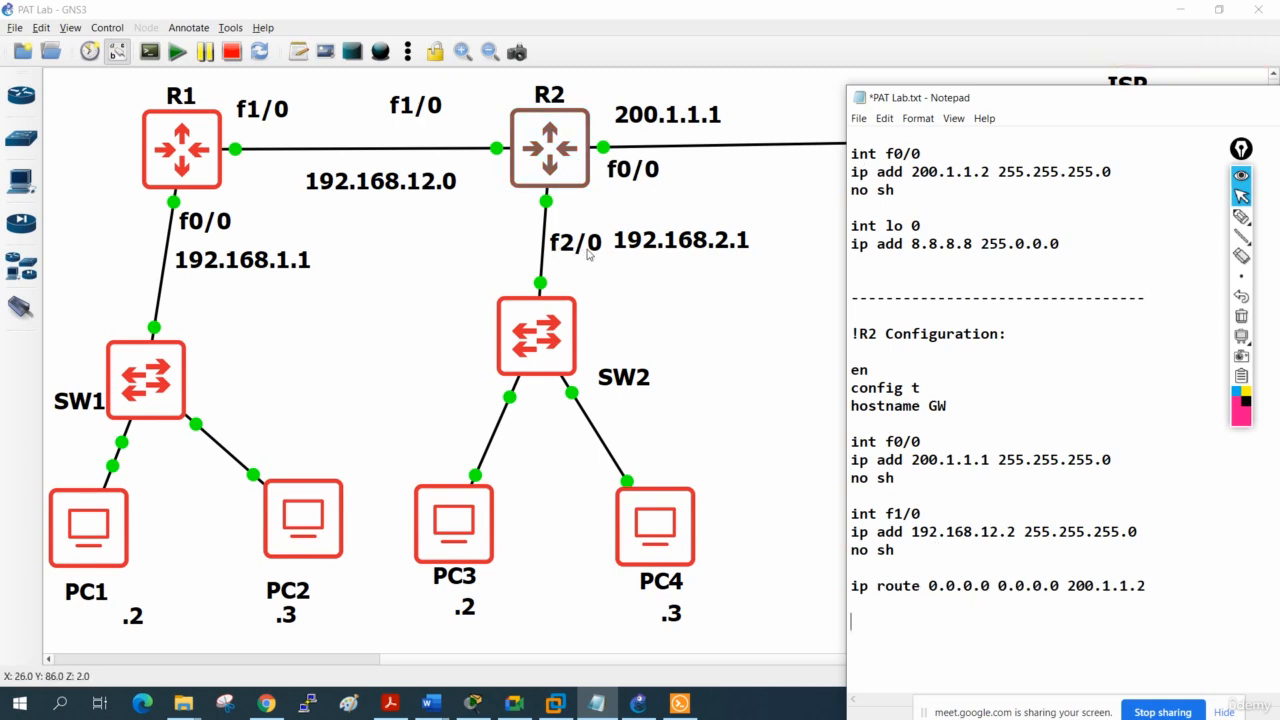
Duplicate the three-line int f1/0 block directly below itself, before the default route line.
{"action": "left_click_drag", "start_coordinate": [903, 556], "coordinate": [841, 505]}
{"action": "key", "text": "ctrl+c"}
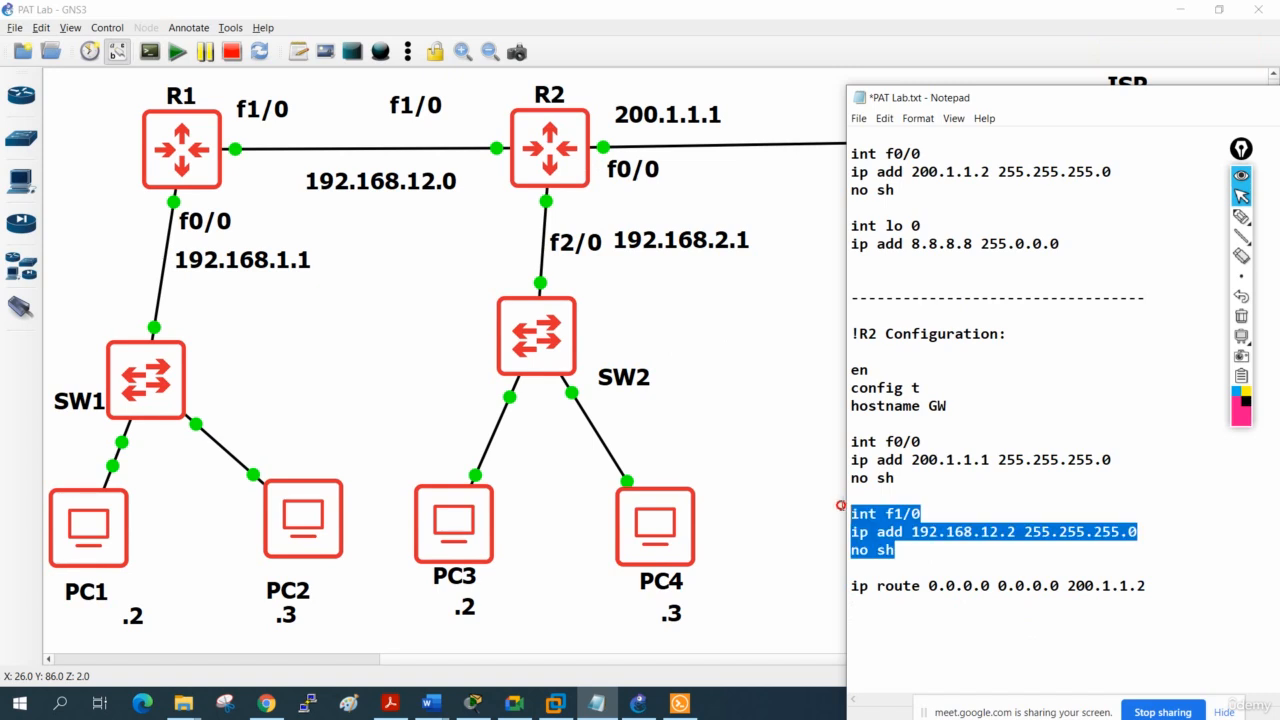
{"action": "left_click", "coordinate": [983, 546]}
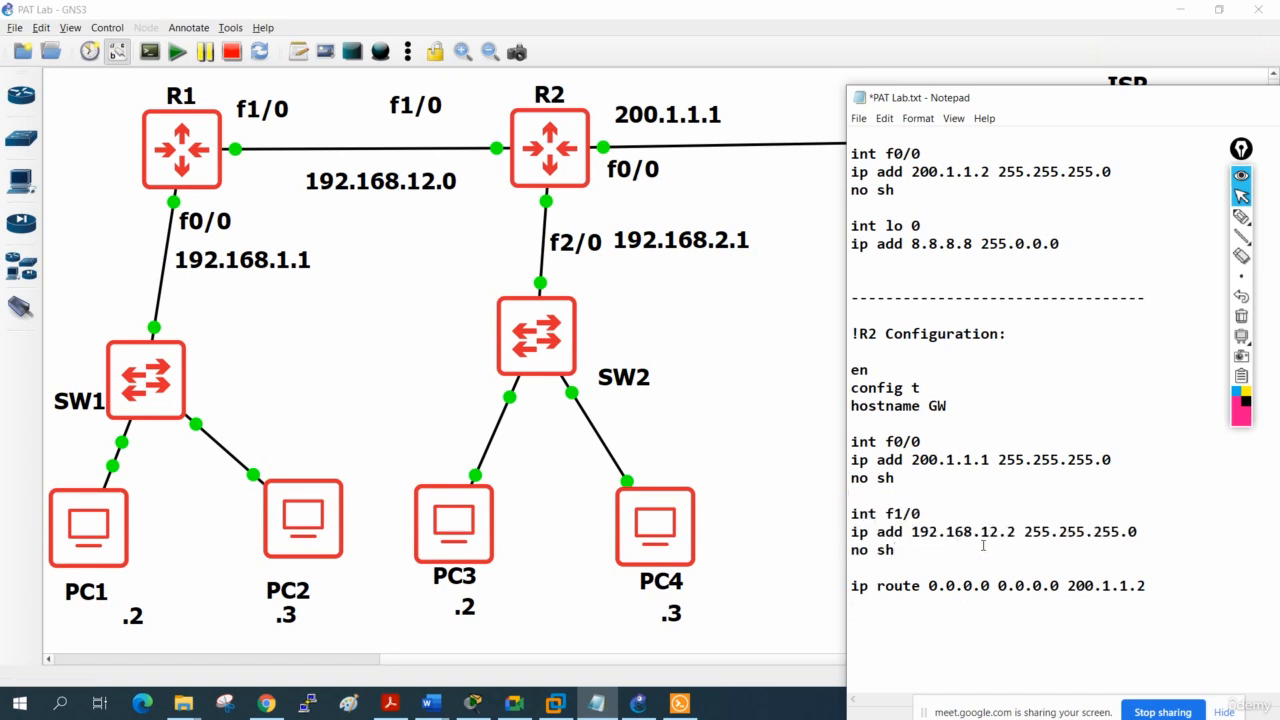
{"action": "key", "text": "Return"}
{"action": "key", "text": "Return"}
{"action": "key", "text": "ctrl+v"}
{"action": "scroll", "coordinate": [929, 567], "scroll_direction": "down", "scroll_amount": 1}
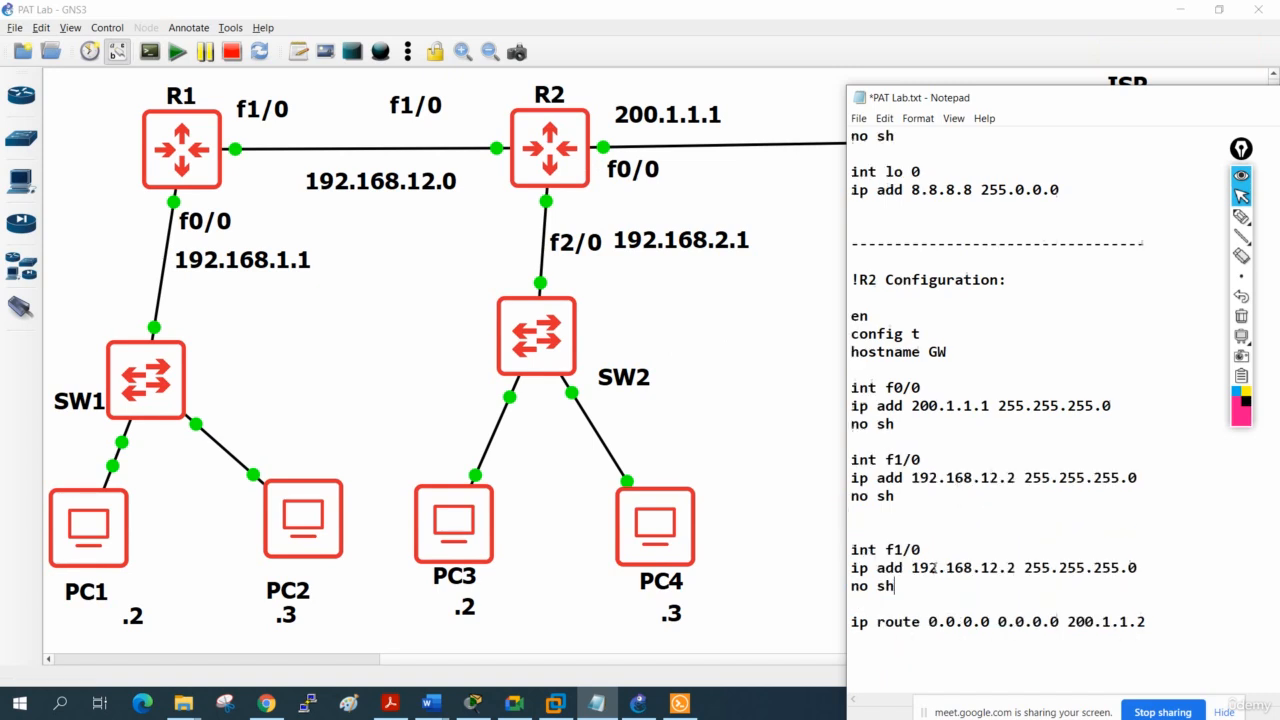
Change the duplicated interface block to int f2/0 with IP address 192.168.2.1.
{"action": "left_click_drag", "start_coordinate": [899, 550], "coordinate": [891, 550]}
{"action": "type", "text": "2"}
{"action": "key", "text": "BackSpace"}
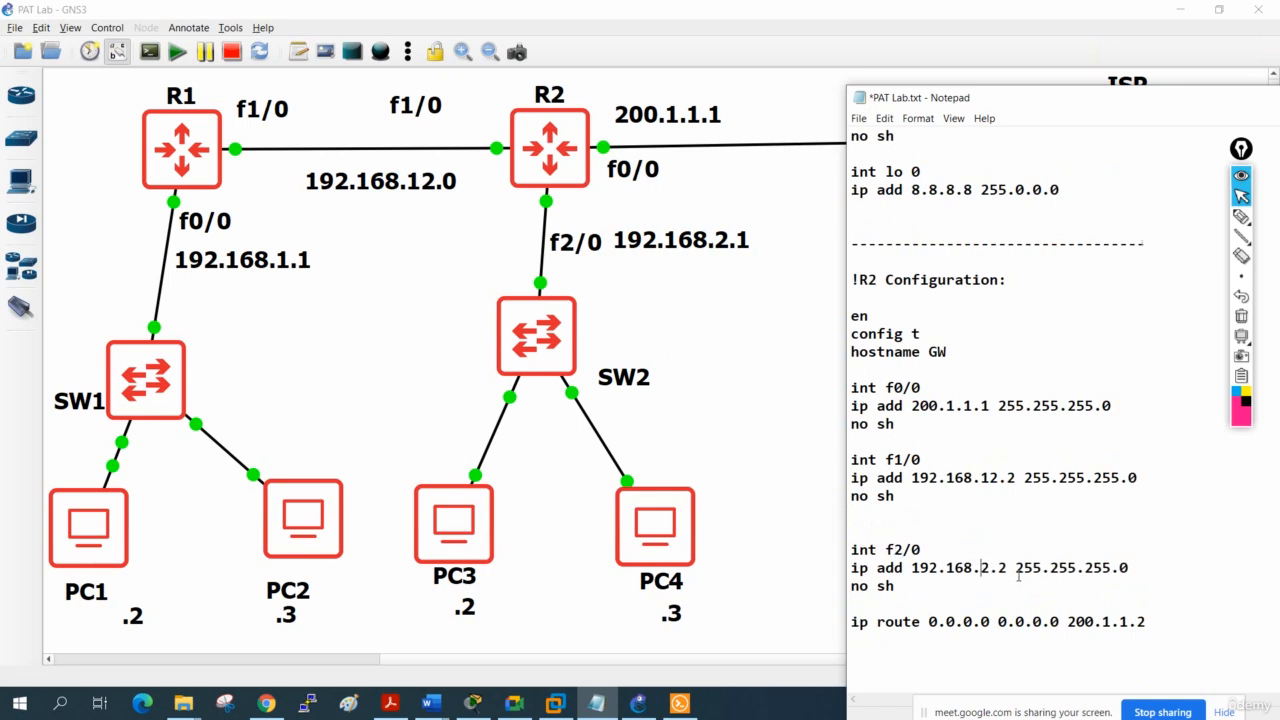
{"action": "key", "text": "BackSpace"}
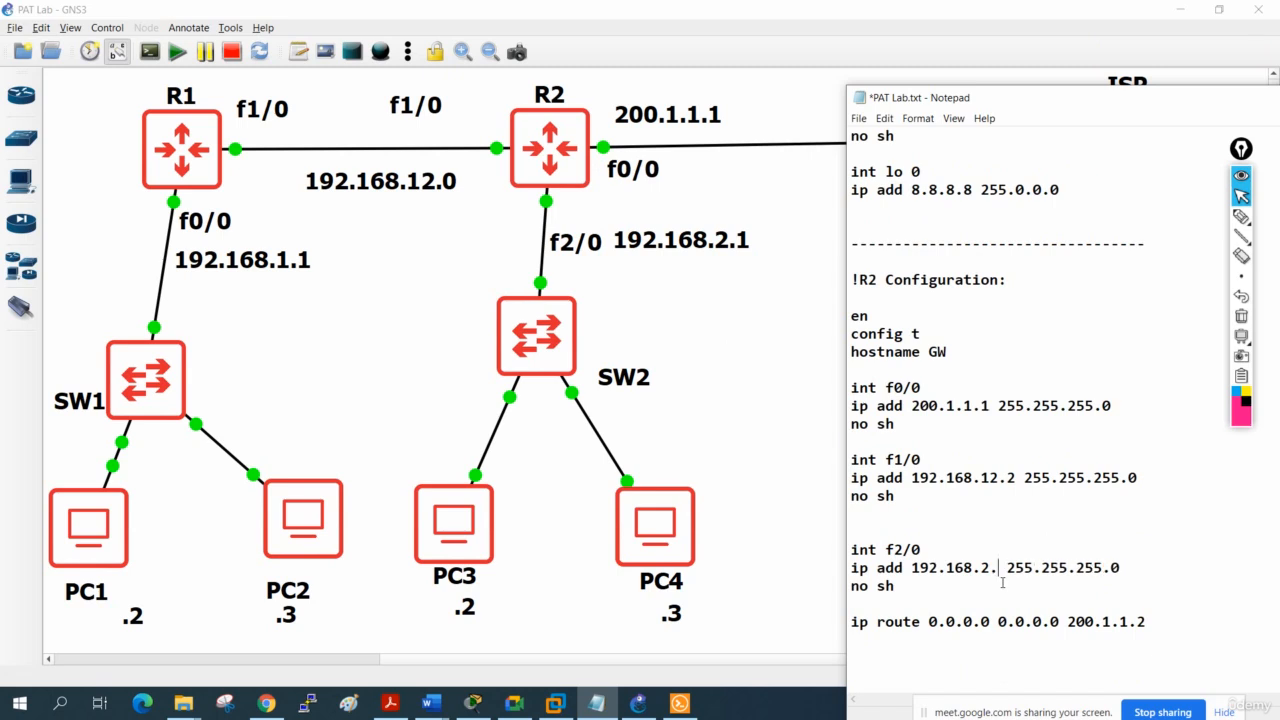
{"action": "type", "text": "1"}
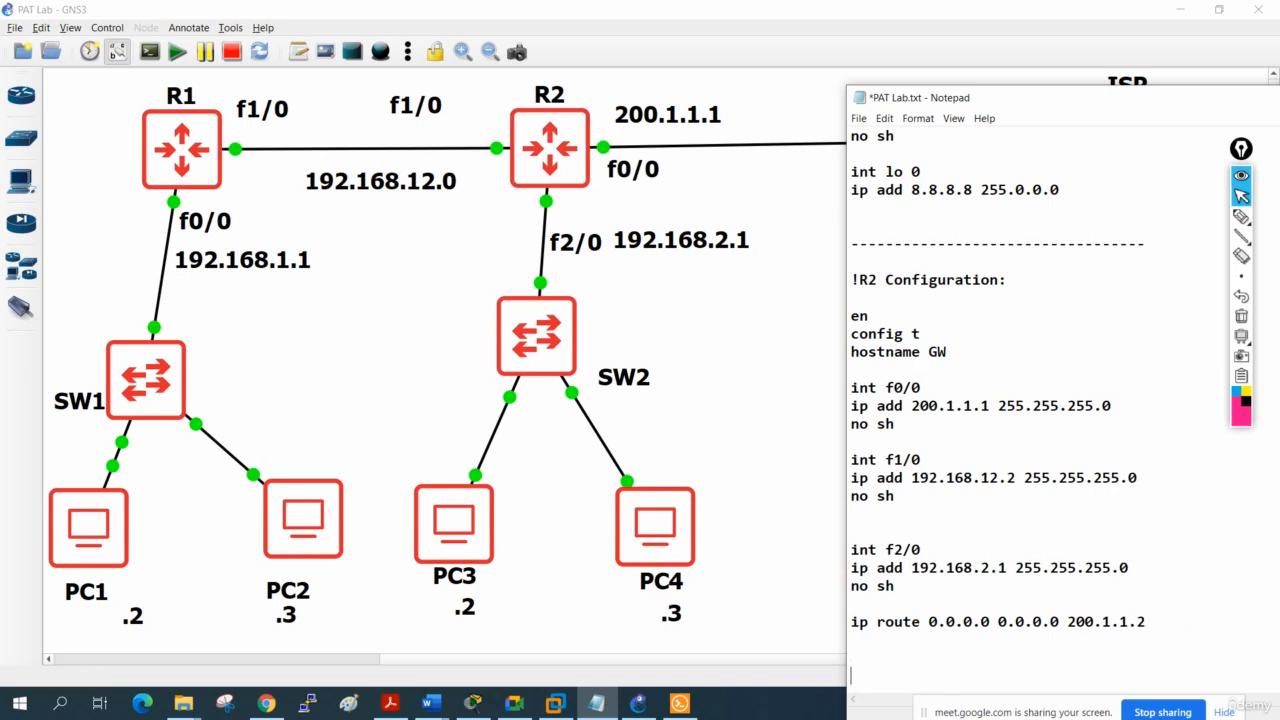
Start the OSPF section below R2's default route with an OSPF process 1 line and an int f0/0 line.
{"action": "type", "text": "rotuer ospf 1"}
{"action": "key", "text": "Return"}
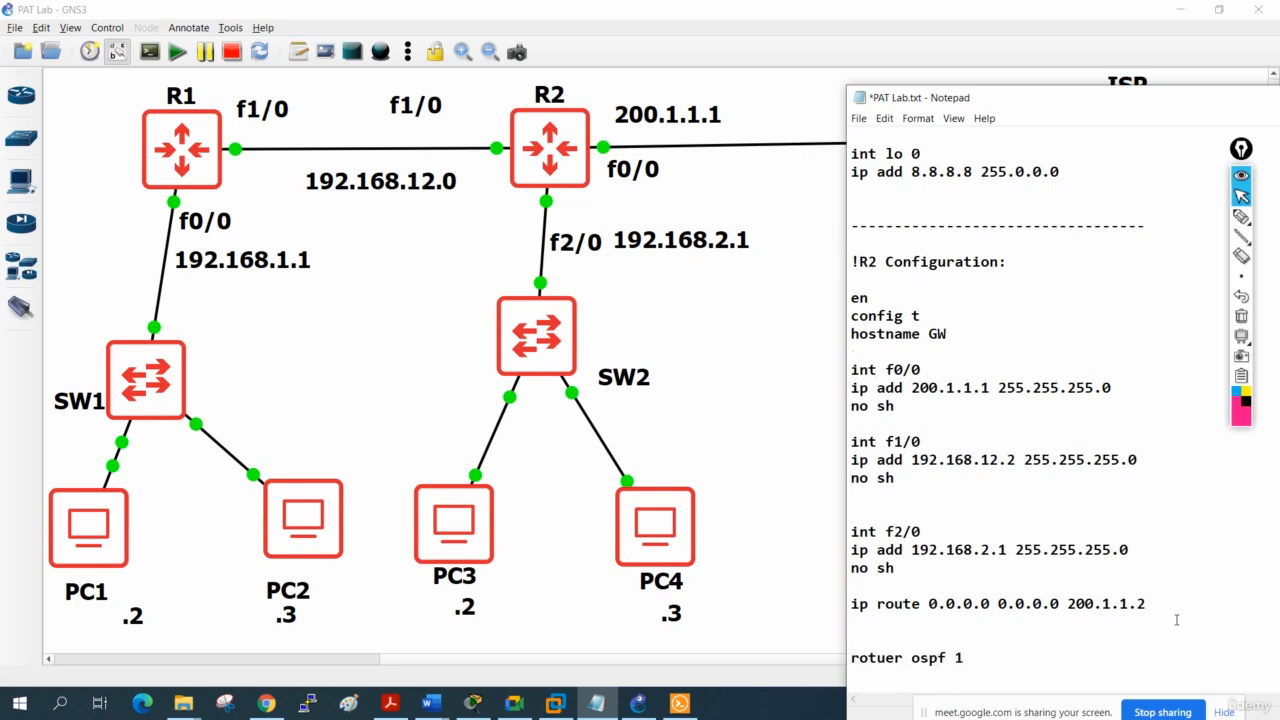
{"action": "type", "text": "int f0/0"}
{"action": "key", "text": "Return"}
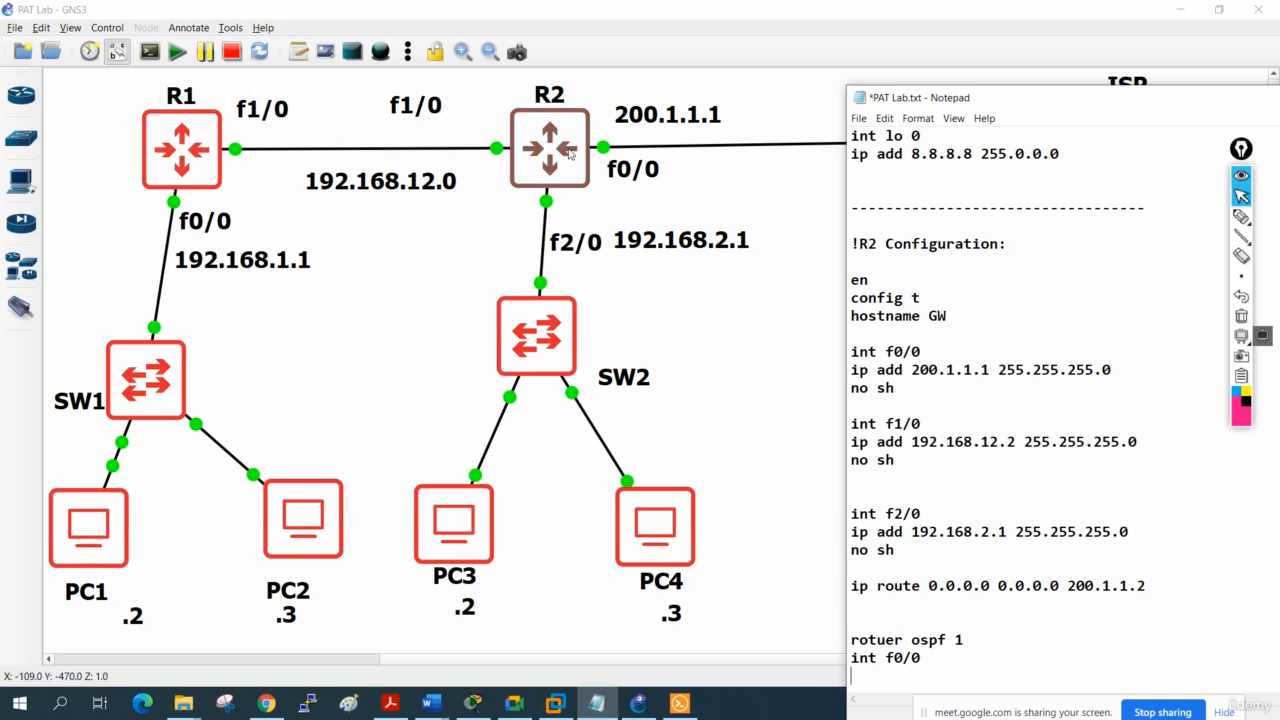
{"action": "scroll", "coordinate": [977, 553], "scroll_direction": "down", "scroll_amount": 2}
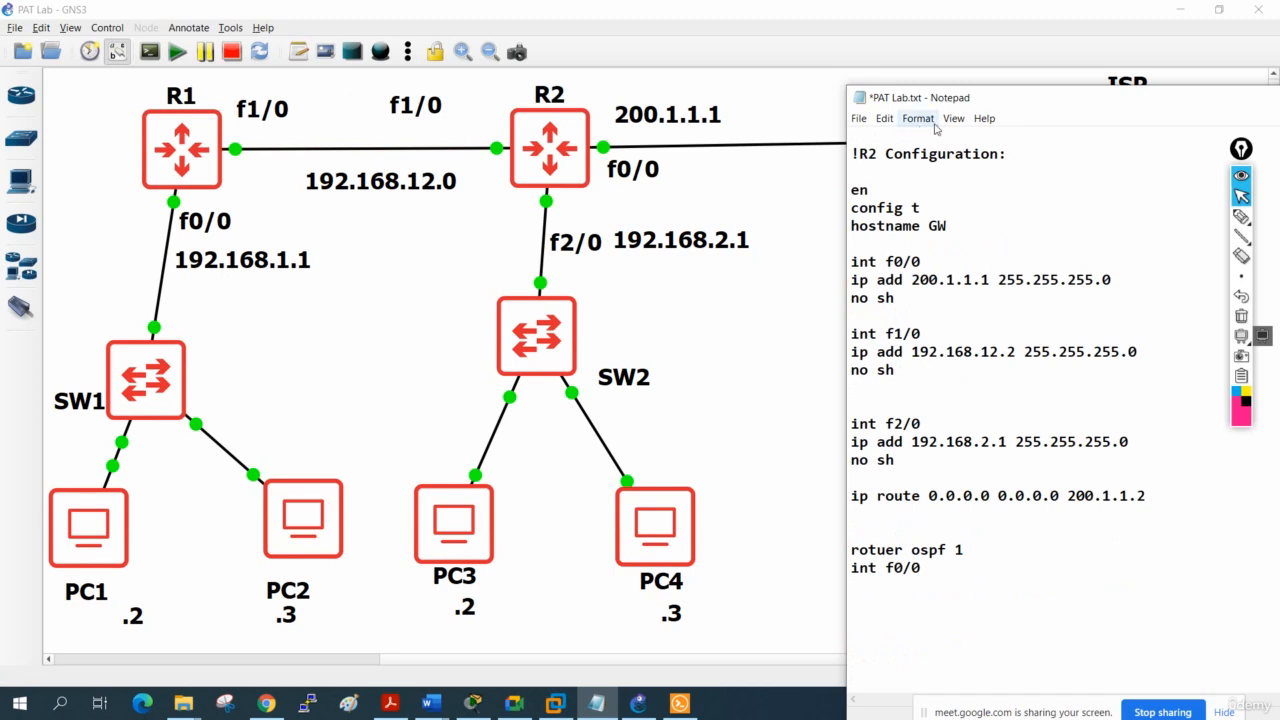
Move the Notepad window aside to check R2's interfaces in the topology, and bring it back beside R2.
{"action": "left_click_drag", "start_coordinate": [944, 104], "coordinate": [958, 103]}
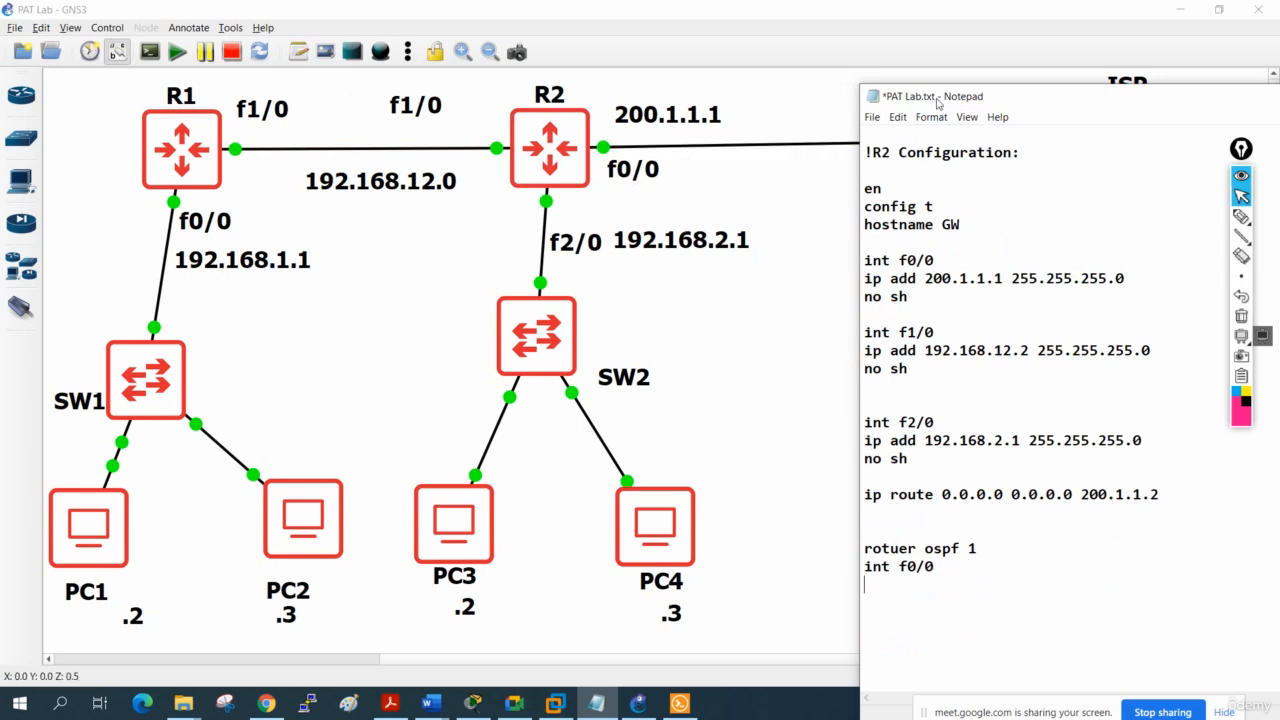
{"action": "left_click_drag", "start_coordinate": [937, 97], "coordinate": [941, 278]}
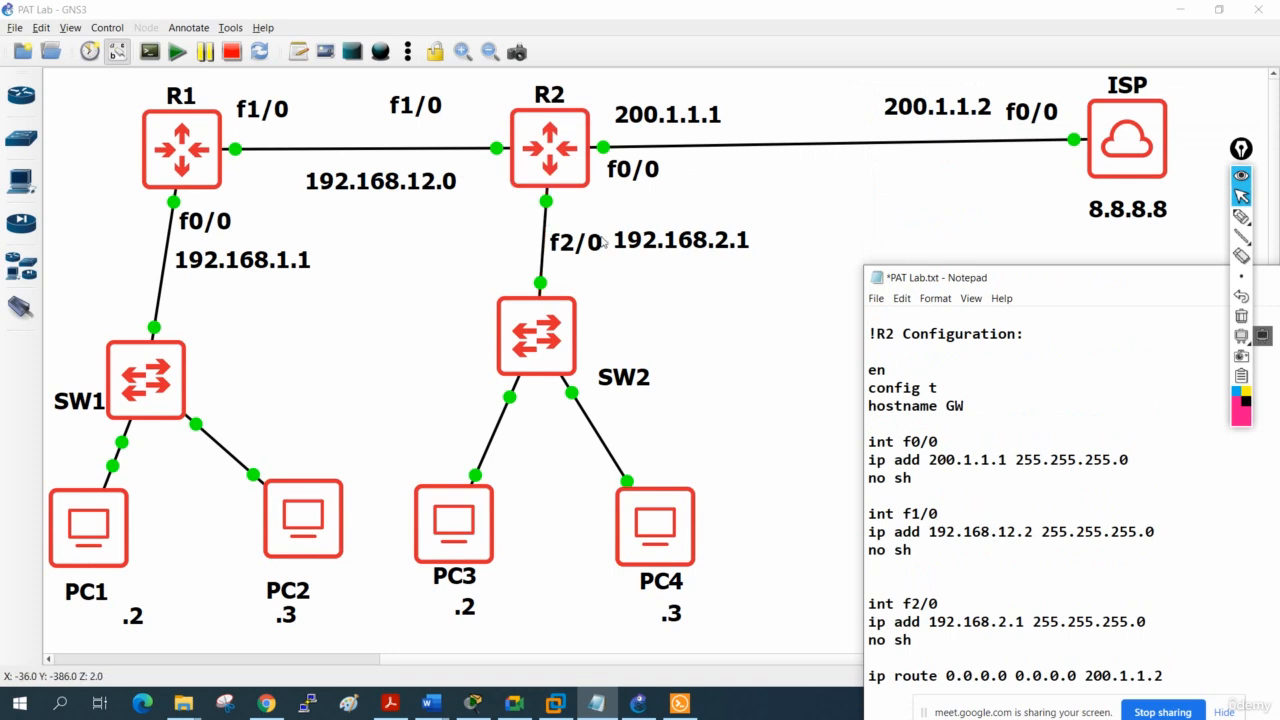
{"action": "left_click_drag", "start_coordinate": [915, 281], "coordinate": [861, 120]}
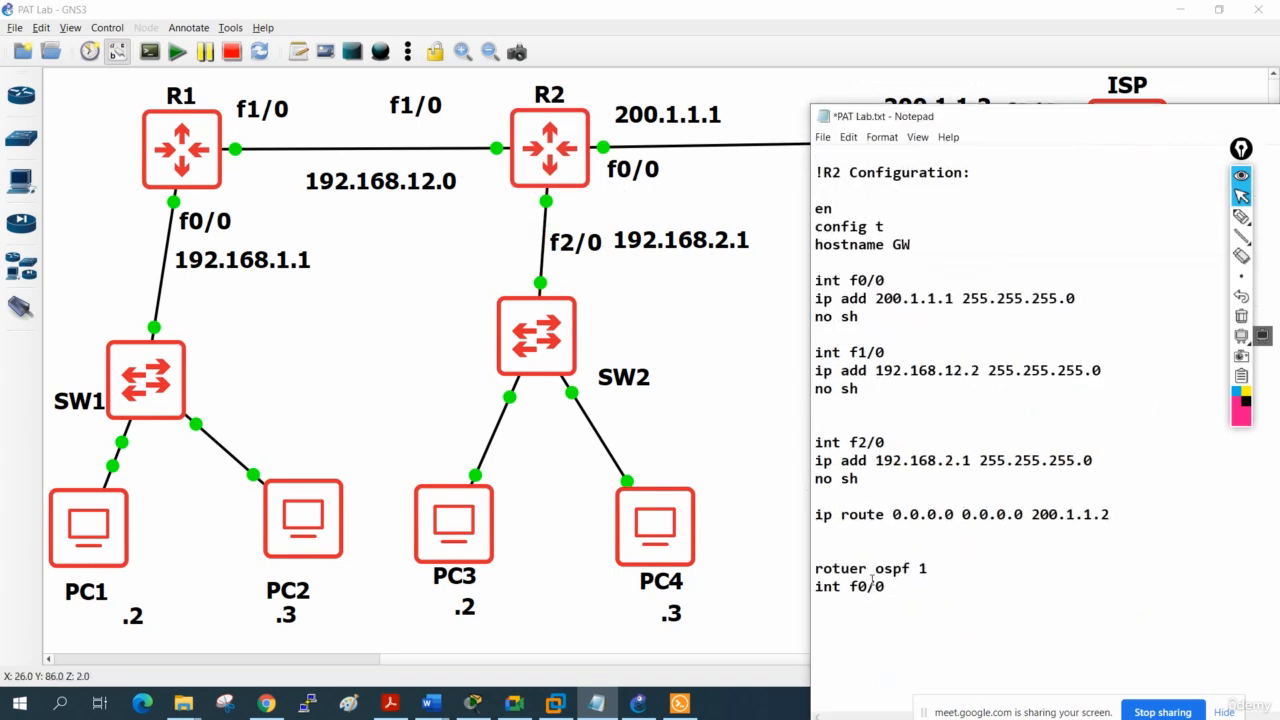
Change the interface in R2's OSPF section to f1/0 and add "ip ospf 1 area 0" beneath it.
{"action": "left_click_drag", "start_coordinate": [866, 586], "coordinate": [859, 587]}
{"action": "type", "text": "1"}
{"action": "left_click", "coordinate": [914, 587]}
{"action": "key", "text": "Return"}
{"action": "type", "text": "ip ospf 1 area 0"}
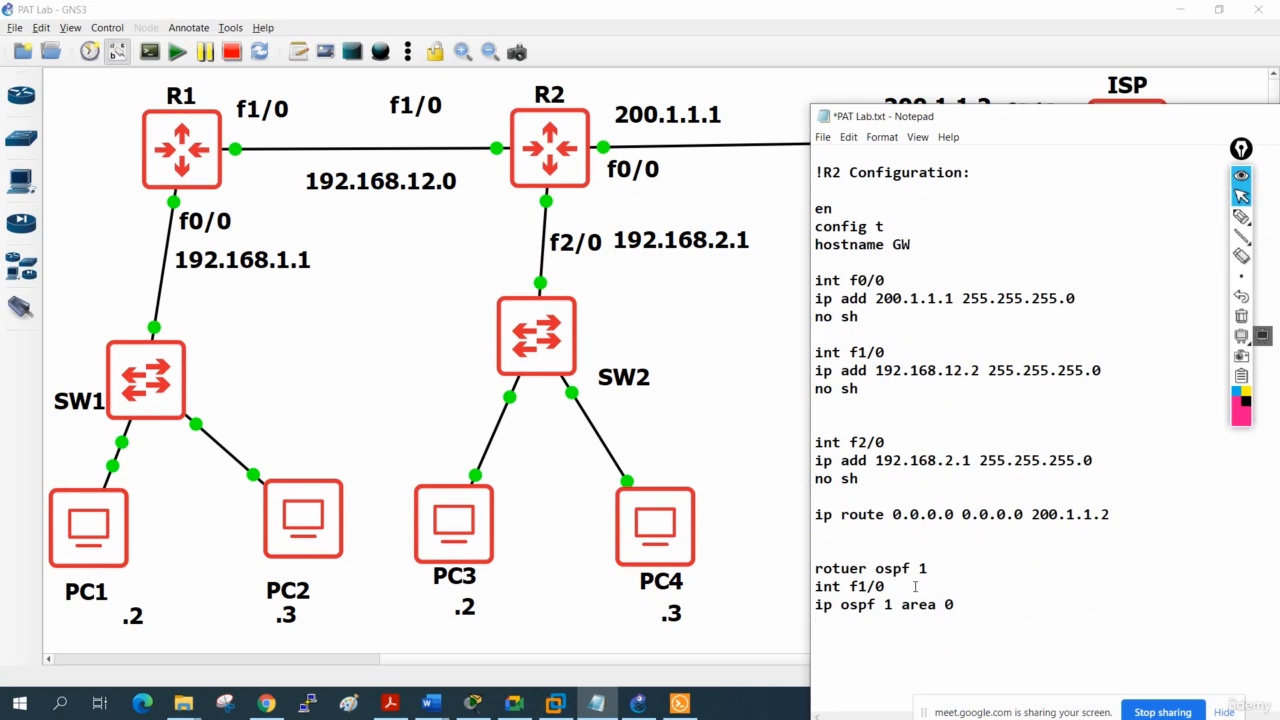
Duplicate the two OSPF interface lines directly below and change the copy's interface to f2/0.
{"action": "left_click_drag", "start_coordinate": [994, 614], "coordinate": [812, 588]}
{"action": "key", "text": "ctrl+c"}
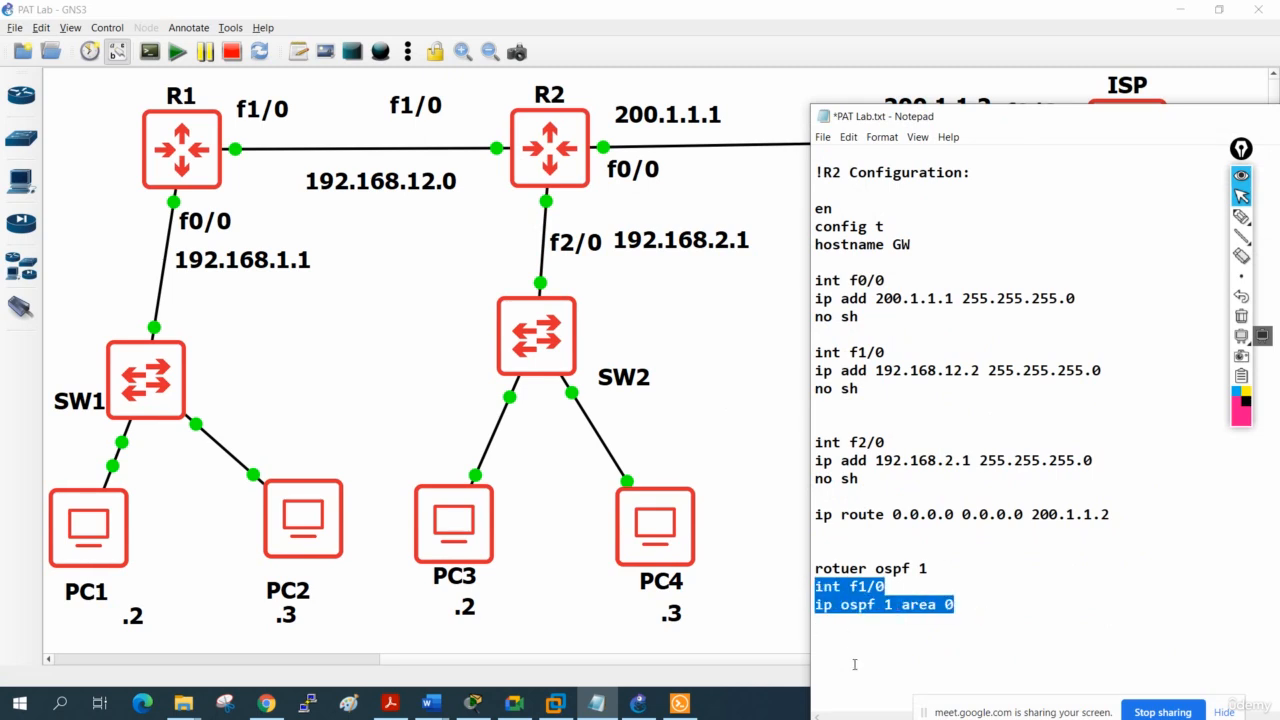
{"action": "left_click", "coordinate": [855, 654]}
{"action": "key", "text": "ctrl+v"}
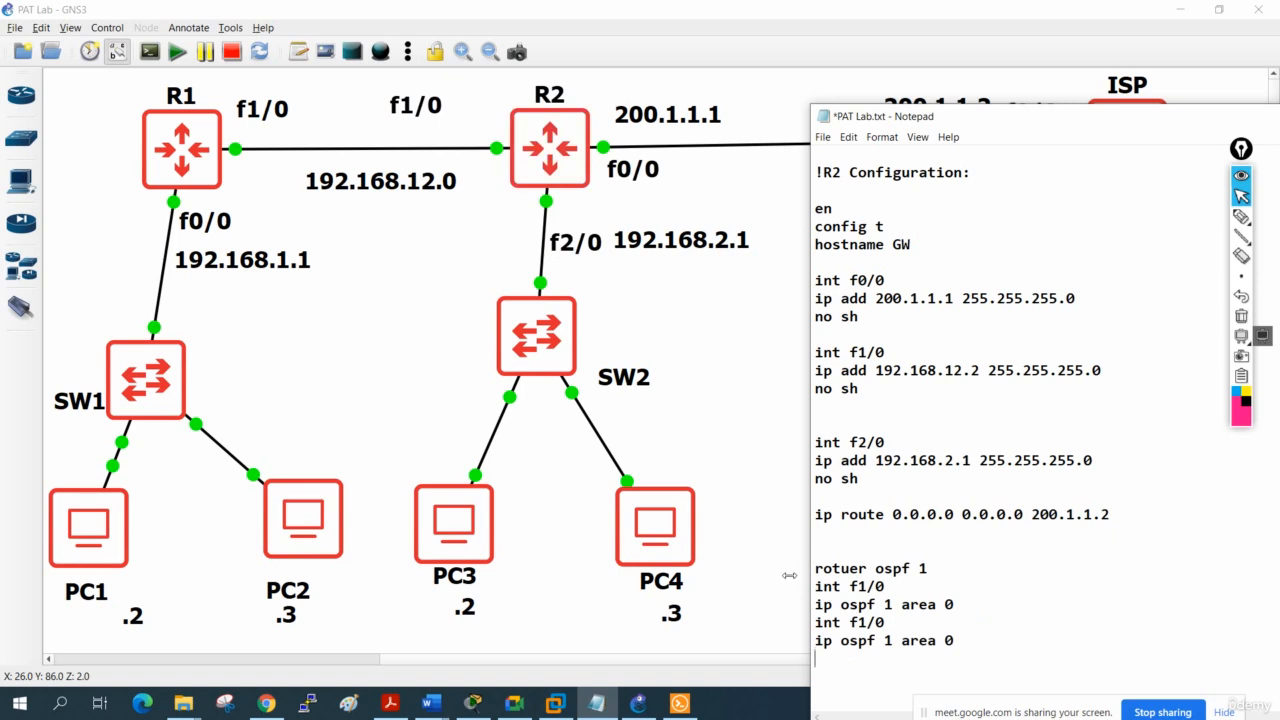
{"action": "left_click_drag", "start_coordinate": [867, 623], "coordinate": [859, 623]}
{"action": "type", "text": "2"}
{"action": "left_click", "coordinate": [983, 643]}
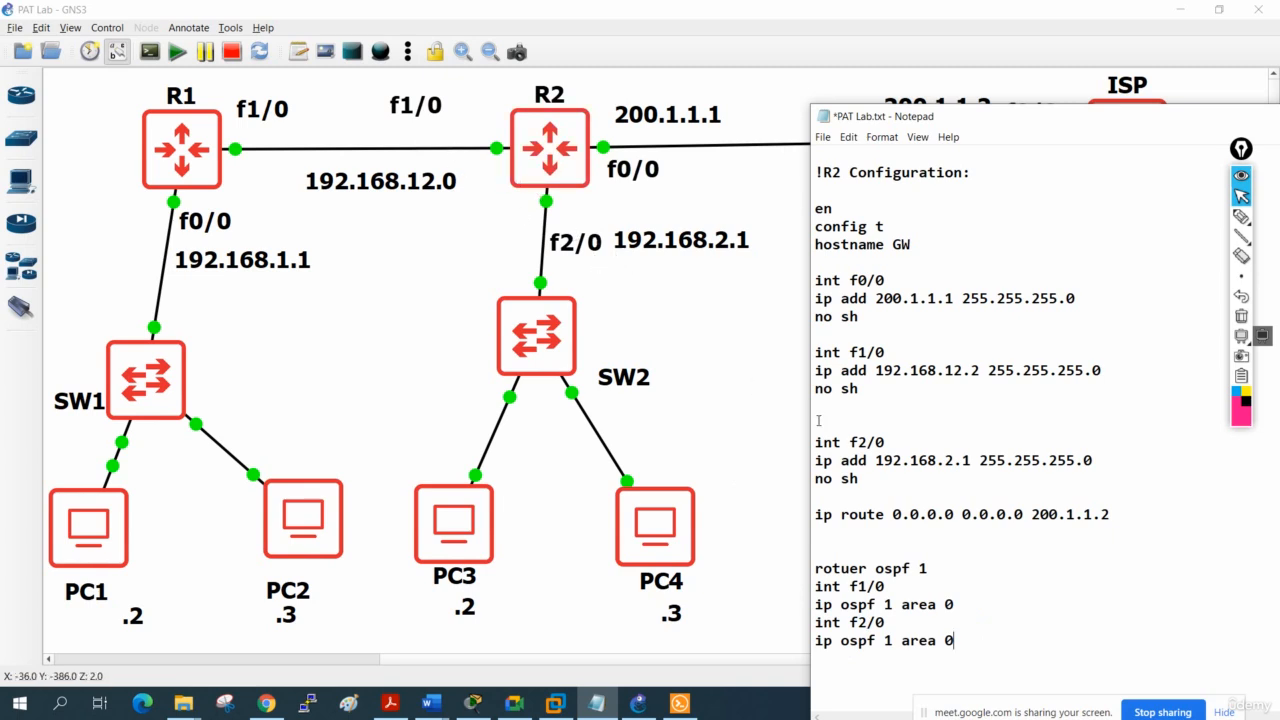
Change the hostname in the R2 configuration to R2.
{"action": "scroll", "coordinate": [1019, 551], "scroll_direction": "down", "scroll_amount": 2}
{"action": "left_click_drag", "start_coordinate": [985, 567], "coordinate": [829, 156]}
{"action": "scroll", "coordinate": [957, 341], "scroll_direction": "up", "scroll_amount": 2}
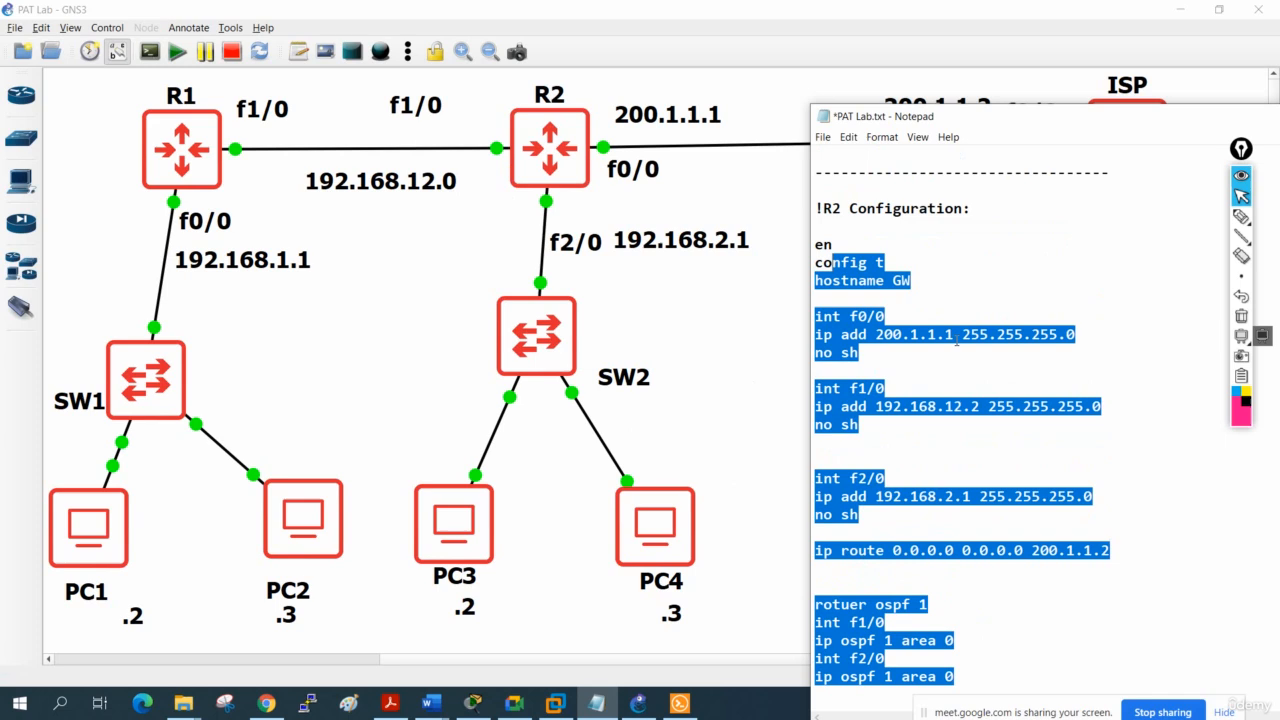
{"action": "double_click", "coordinate": [902, 281]}
{"action": "type", "text": "R2"}
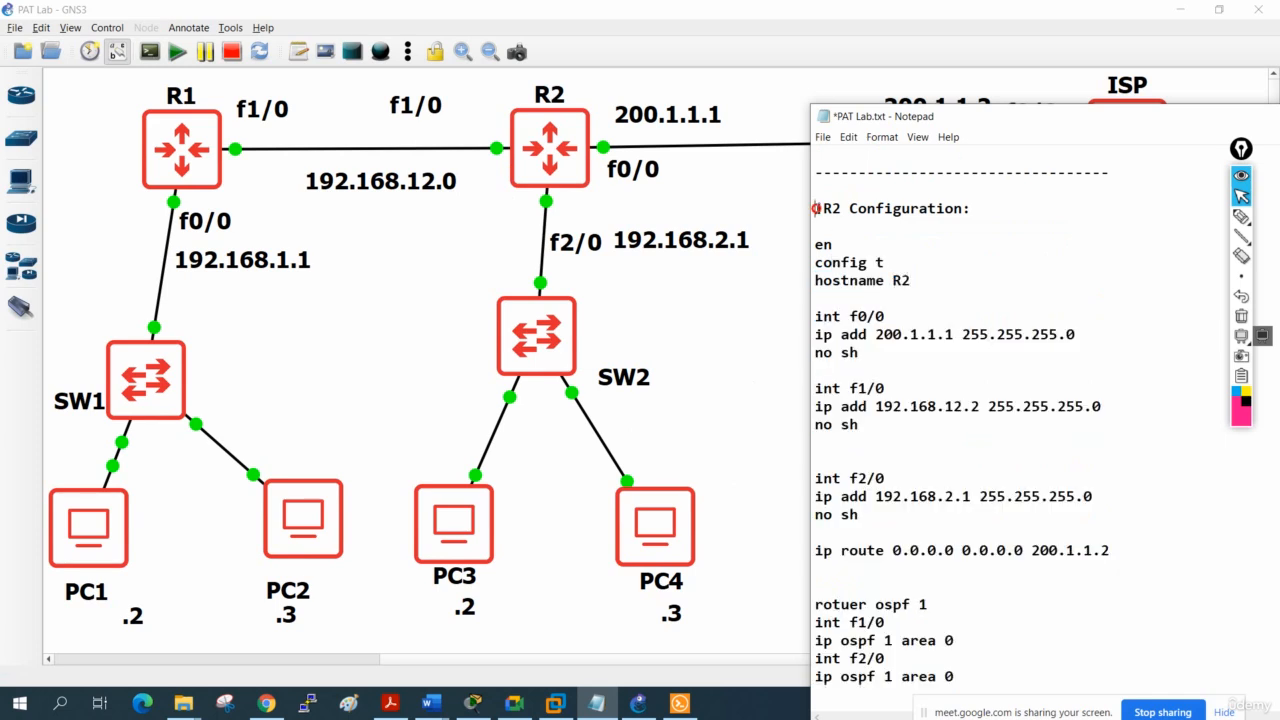
Copy the whole R2 configuration from its heading to the last OSPF line and open R2's console from the topology.
{"action": "left_click_drag", "start_coordinate": [815, 208], "coordinate": [966, 562]}
{"action": "scroll", "coordinate": [966, 523], "scroll_direction": "down", "scroll_amount": 2}
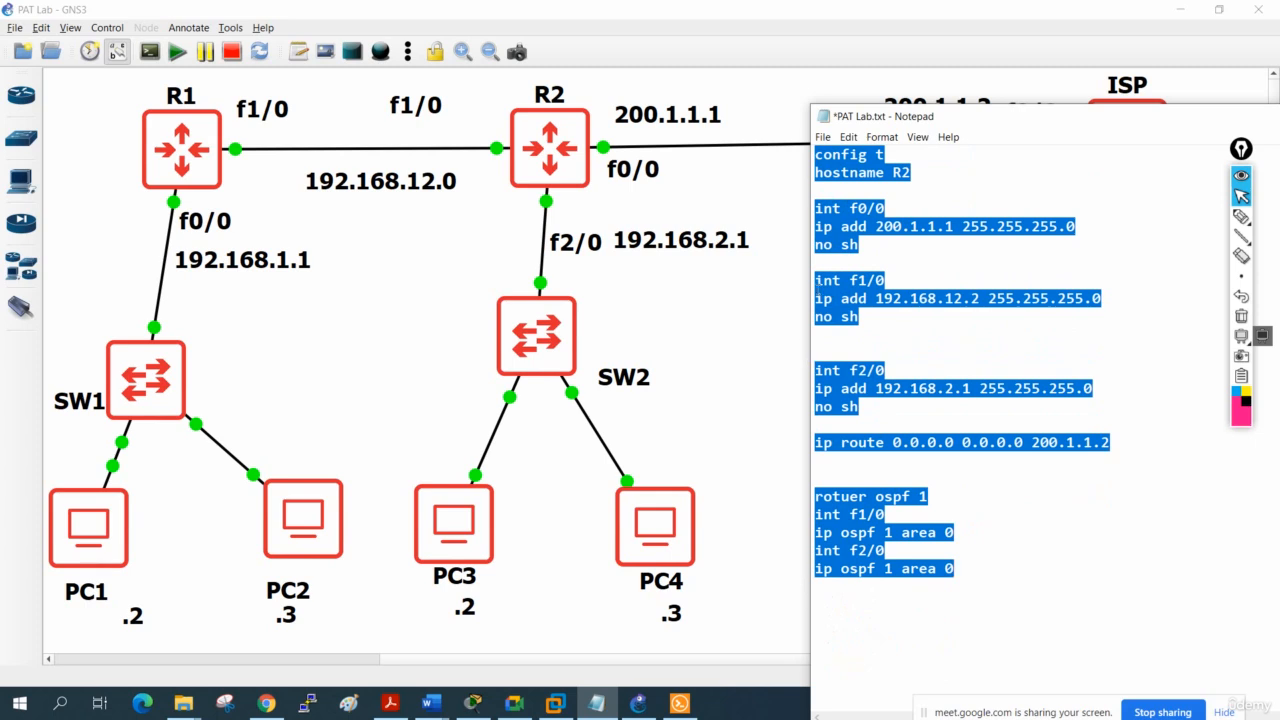
{"action": "right_click", "coordinate": [840, 284]}
{"action": "left_click", "coordinate": [870, 331]}
{"action": "right_click", "coordinate": [566, 126]}
{"action": "left_click", "coordinate": [595, 160]}
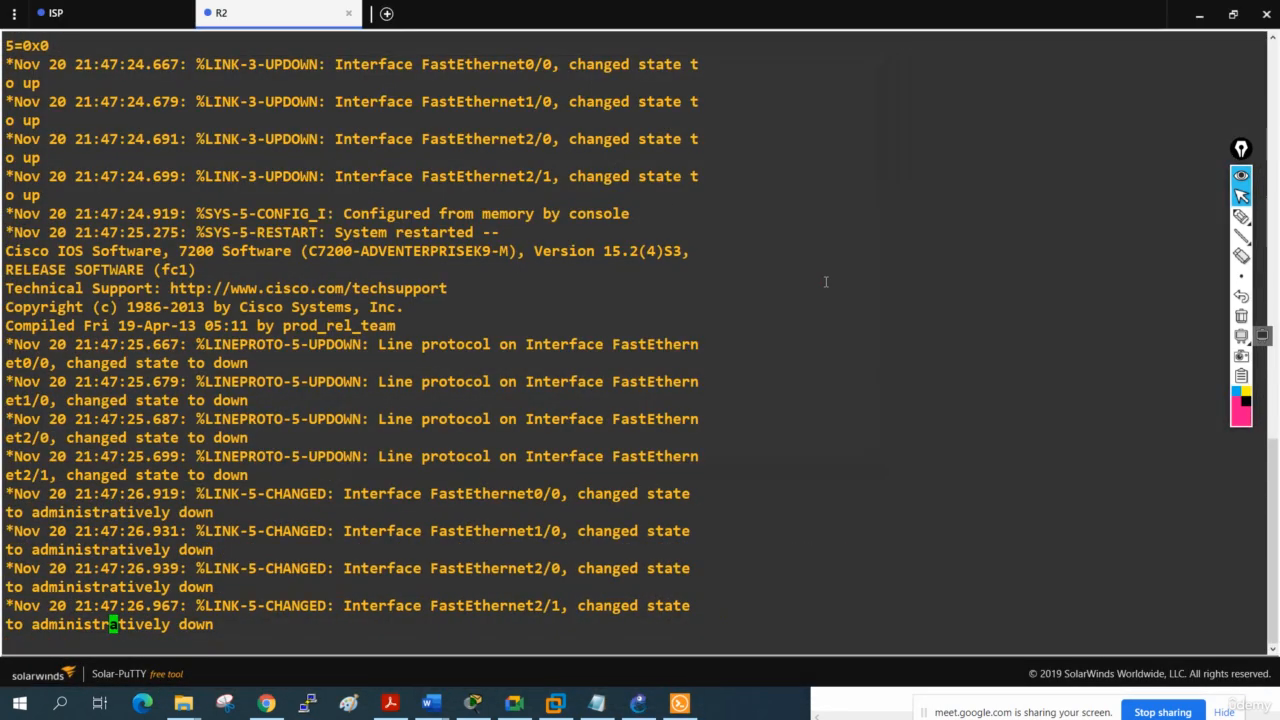
Bring up the R2 console prompt and paste the copied R2 configuration into it.
{"action": "key", "text": "Return"}
{"action": "key", "text": "Return"}
{"action": "key", "text": "Return"}
{"action": "key", "text": "Return"}
{"action": "key", "text": "Return"}
{"action": "key", "text": "Return"}
{"action": "key", "text": "Return"}
{"action": "key", "text": "Return"}
{"action": "key", "text": "Return"}
{"action": "key", "text": "Return"}
{"action": "key", "text": "Return"}
{"action": "key", "text": "Return"}
{"action": "key", "text": "Return"}
{"action": "key", "text": "Return"}
{"action": "key", "text": "Return"}
{"action": "key", "text": "Return"}
{"action": "key", "text": "Return"}
{"action": "key", "text": "Return"}
{"action": "key", "text": "Return"}
{"action": "key", "text": "Return"}
{"action": "right_click", "coordinate": [826, 281]}
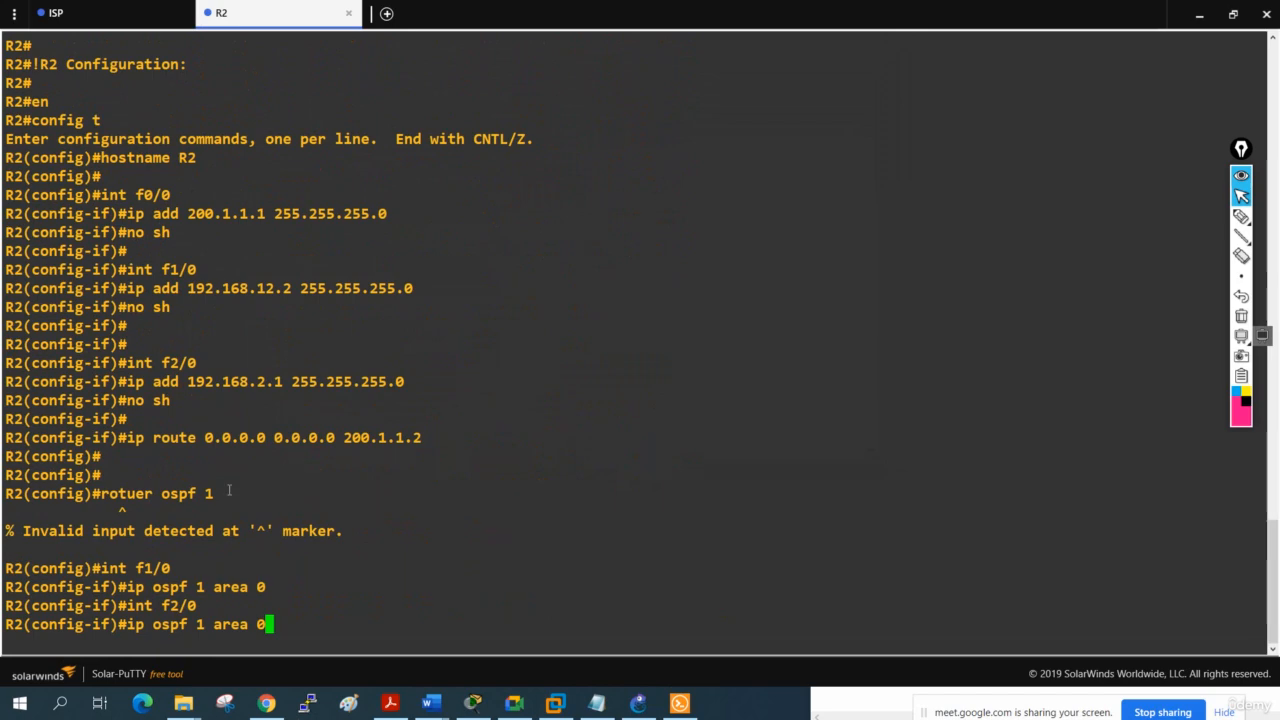
Correct the misspelled OSPF command to "router ospf 1" in the Notepad file, copy the OSPF block and return to R2's console.
{"action": "key", "text": "alt+Tab"}
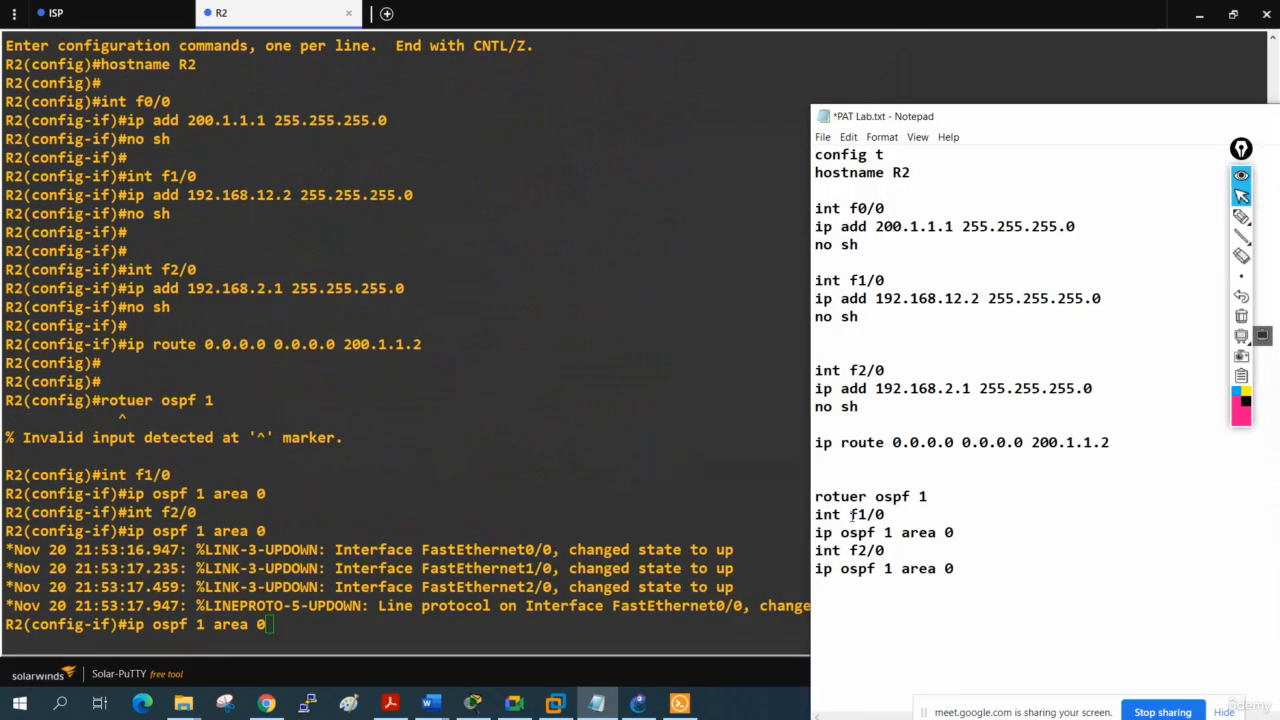
{"action": "left_click_drag", "start_coordinate": [866, 497], "coordinate": [813, 501]}
{"action": "type", "text": "router"}
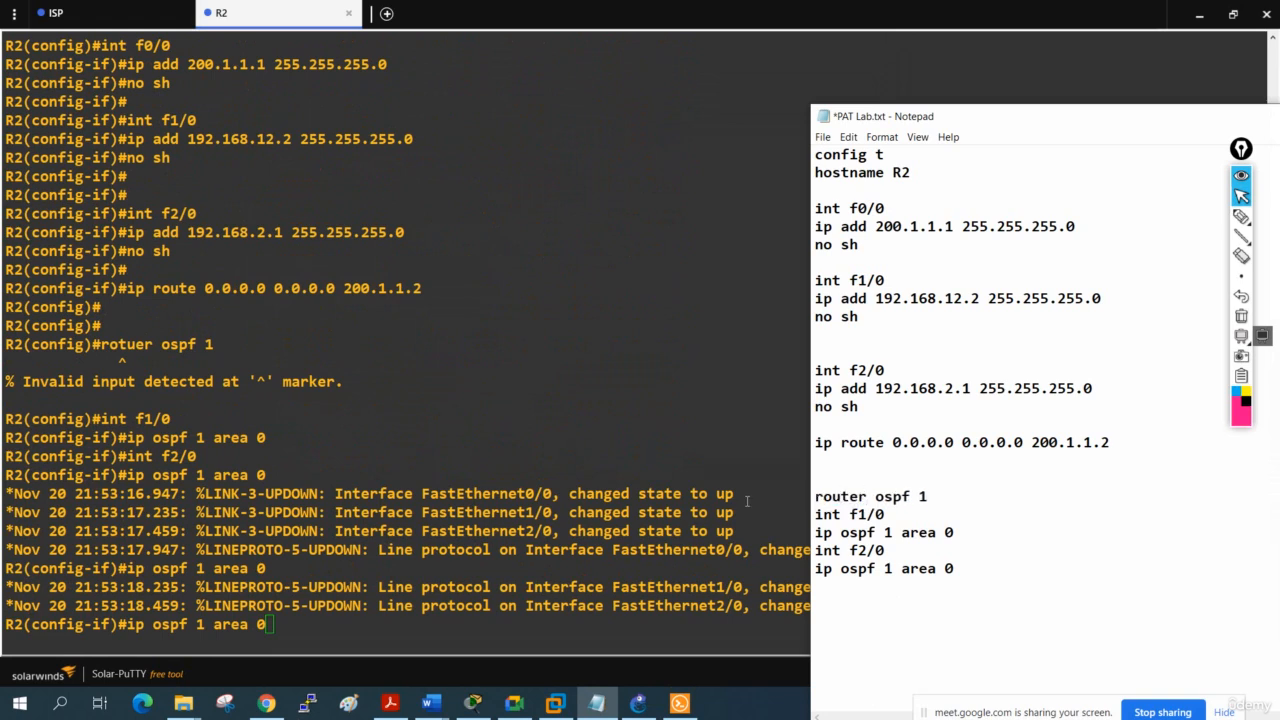
{"action": "left_click_drag", "start_coordinate": [969, 562], "coordinate": [792, 497]}
{"action": "left_click", "coordinate": [778, 500]}
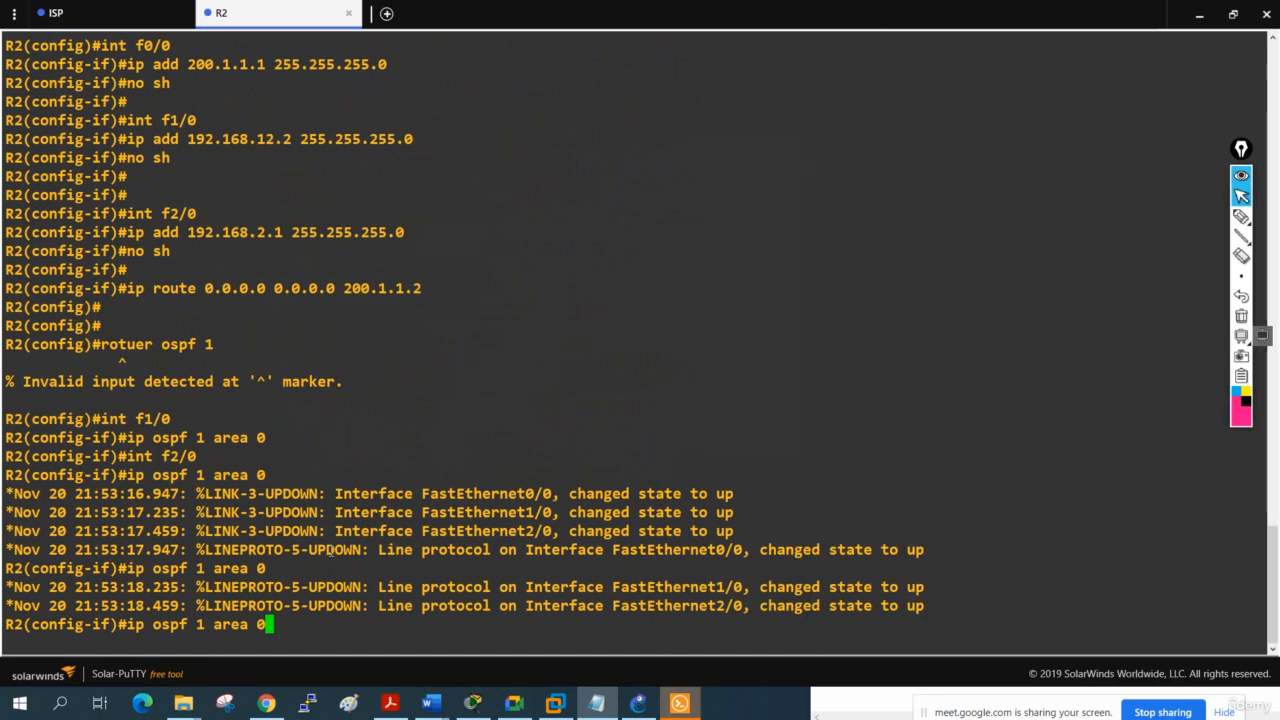
Exit interface configuration mode on R2 and run the copied router ospf 1 block for f1/0 and f2/0.
{"action": "key", "text": "Return"}
{"action": "key", "text": "Return"}
{"action": "type", "text": "exit"}
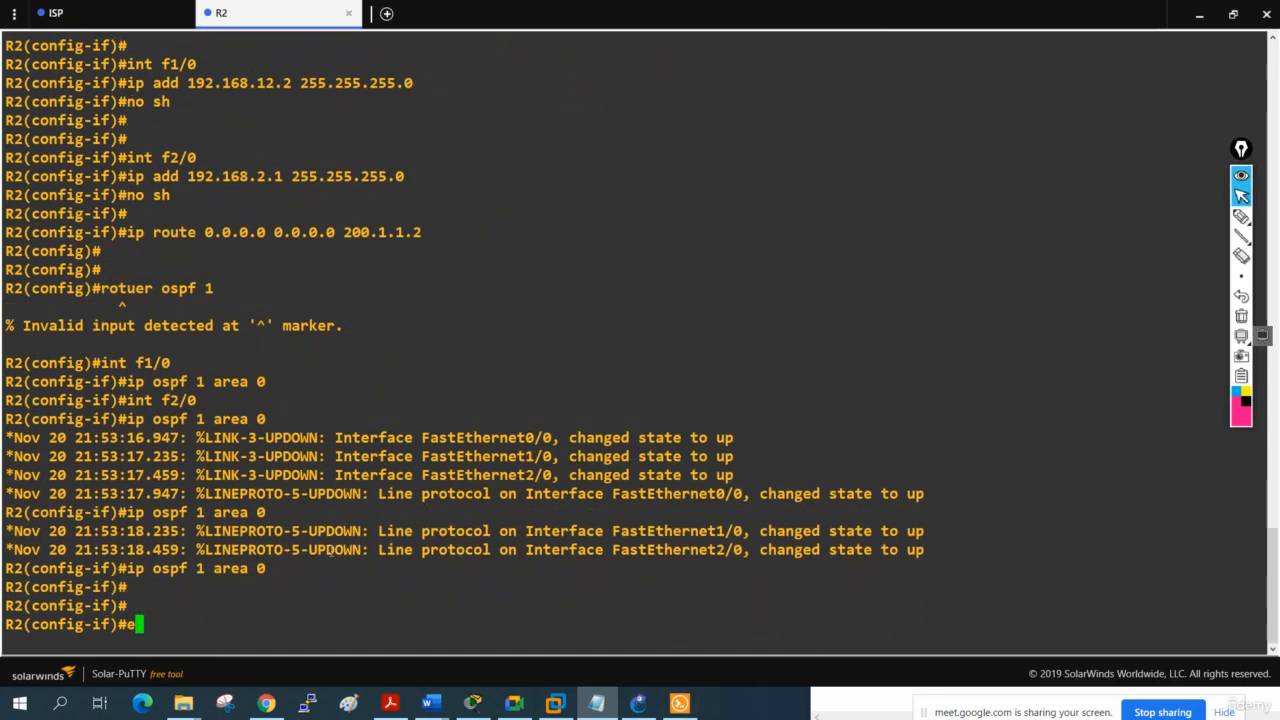
{"action": "key", "text": "Return"}
{"action": "right_click", "coordinate": [331, 551]}
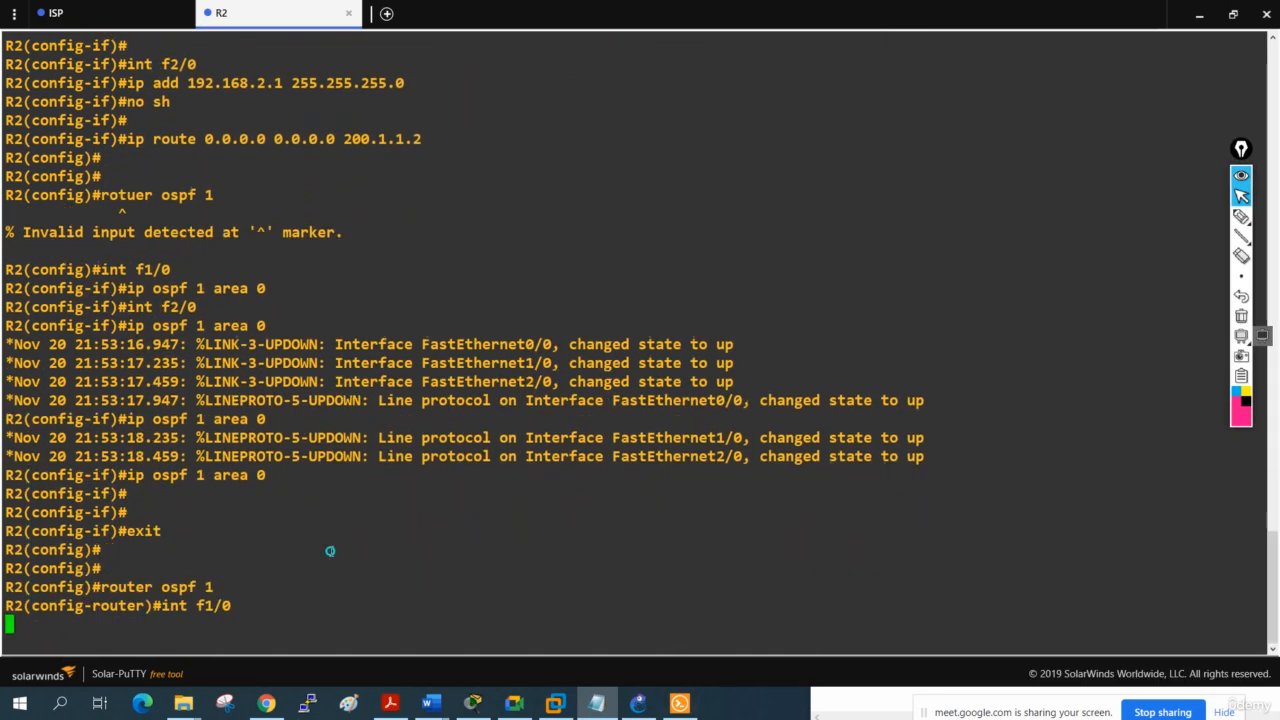
{"action": "key", "text": "Return"}
{"action": "key", "text": "Return"}
{"action": "key", "text": "Return"}
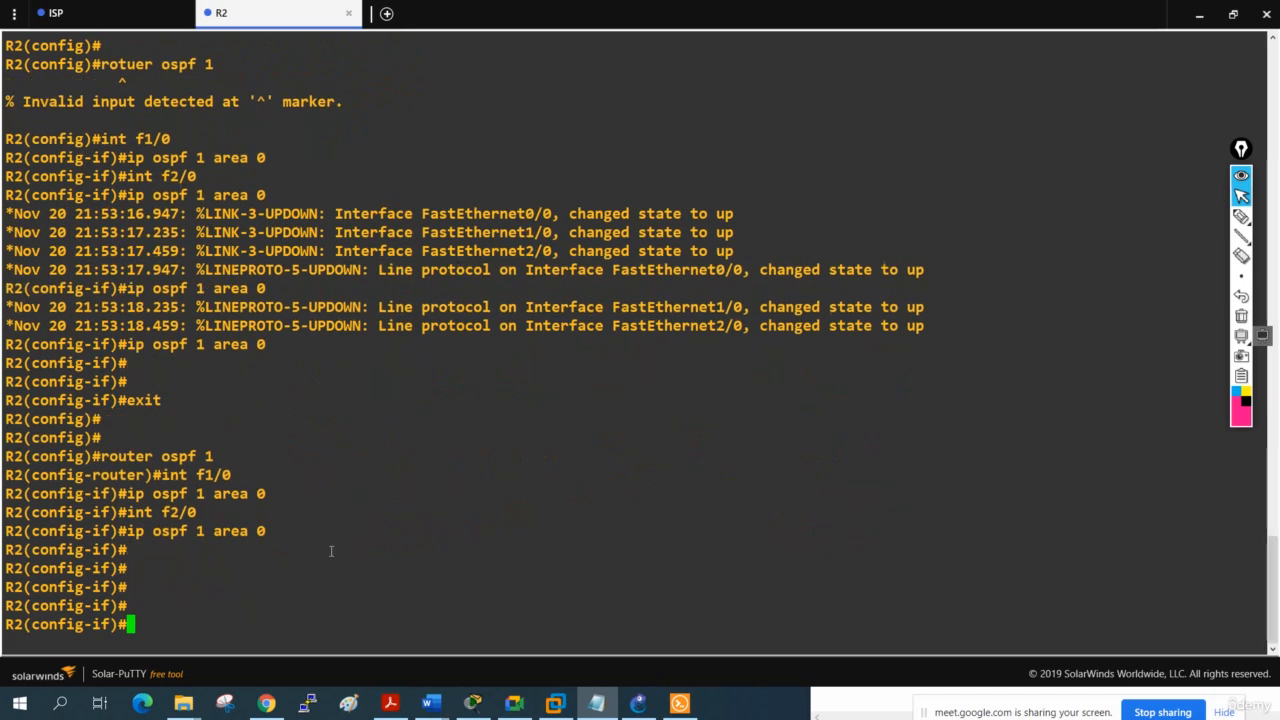
Minimize the console, go back to the Notepad file and add a dashed separator line below the R2 configuration.
{"action": "left_click", "coordinate": [1199, 27]}
{"action": "left_click", "coordinate": [997, 588]}
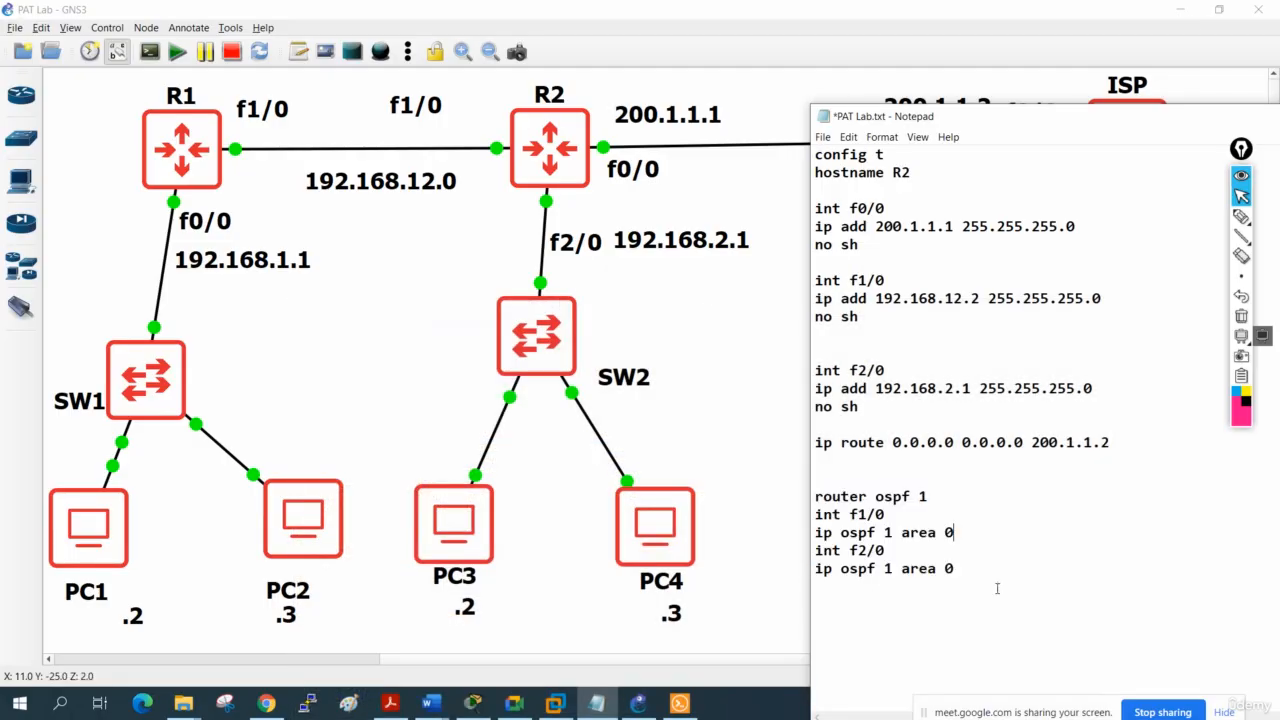
{"action": "type", "text": "--------------------------------"}
Duplicate the entire R2 configuration, including its heading, below the new dashed separator.
{"action": "scroll", "coordinate": [843, 505], "scroll_direction": "up", "scroll_amount": 2}
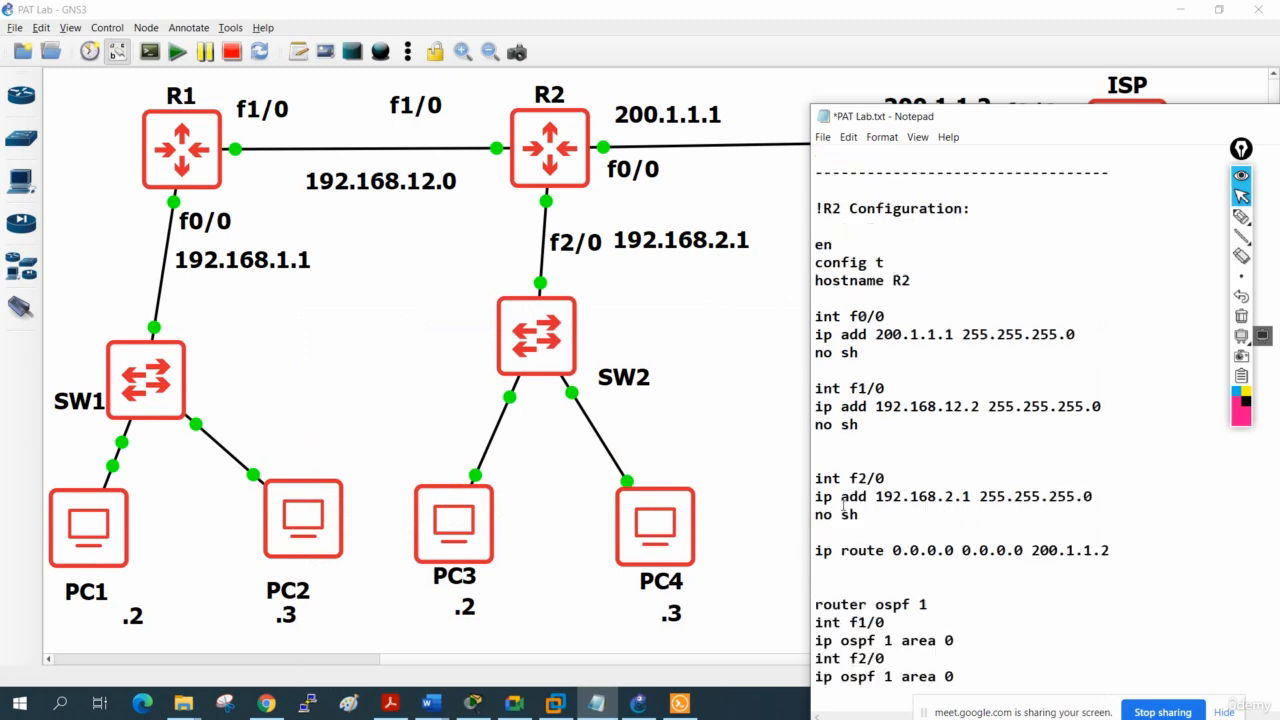
{"action": "left_click_drag", "start_coordinate": [817, 210], "coordinate": [984, 673]}
{"action": "scroll", "coordinate": [978, 659], "scroll_direction": "down", "scroll_amount": 2}
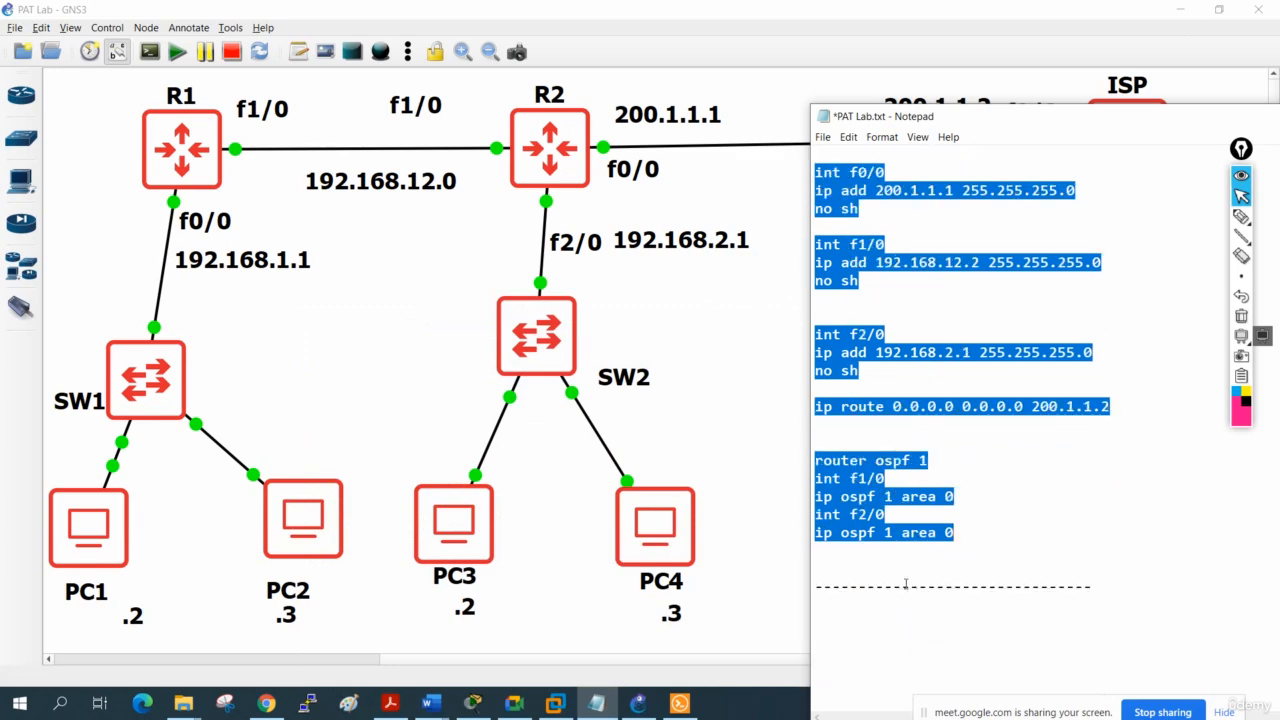
{"action": "left_click", "coordinate": [869, 614]}
{"action": "key", "text": "ctrl+v"}
{"action": "scroll", "coordinate": [880, 575], "scroll_direction": "down", "scroll_amount": 2}
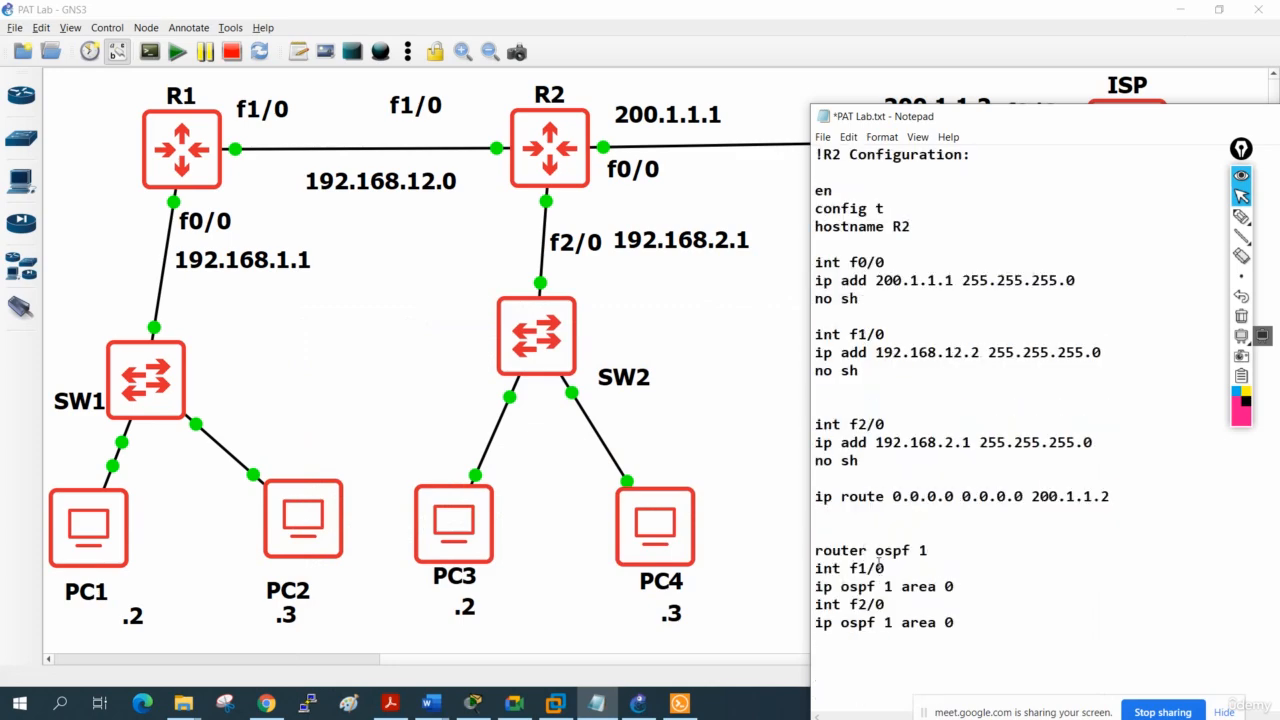
In the duplicated configuration, change the heading to "!R1 Configuration:", the hostname to R1 and the first interface to f1/0.
{"action": "scroll", "coordinate": [878, 564], "scroll_direction": "up", "scroll_amount": 5}
{"action": "left_click_drag", "start_coordinate": [843, 424], "coordinate": [835, 425]}
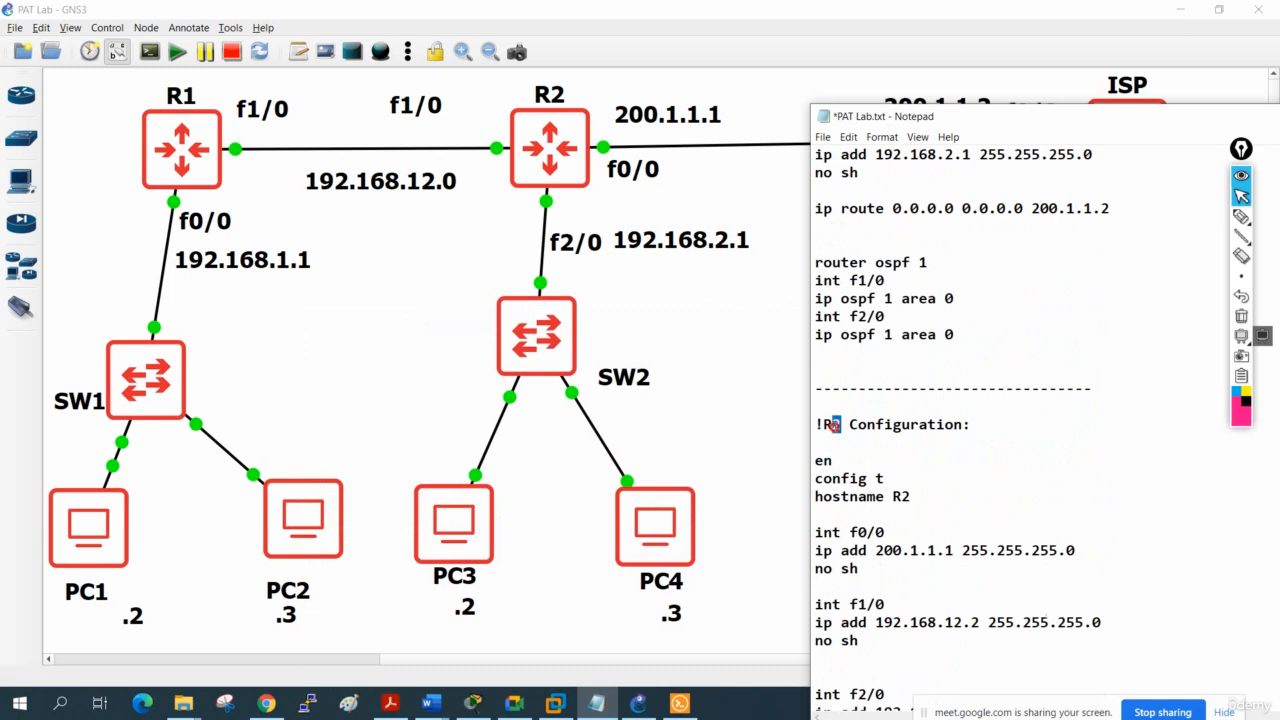
{"action": "type", "text": "1"}
{"action": "left_click_drag", "start_coordinate": [910, 497], "coordinate": [902, 497]}
{"action": "type", "text": "1"}
{"action": "left_click_drag", "start_coordinate": [869, 533], "coordinate": [861, 533]}
{"action": "type", "text": "1"}
Delete the 200.1.1.1 interface block from the R1 configuration and set the remaining f1/0 IP address to 192.168.12.1.
{"action": "scroll", "coordinate": [1014, 512], "scroll_direction": "up", "scroll_amount": 2}
{"action": "scroll", "coordinate": [982, 388], "scroll_direction": "up", "scroll_amount": 2}
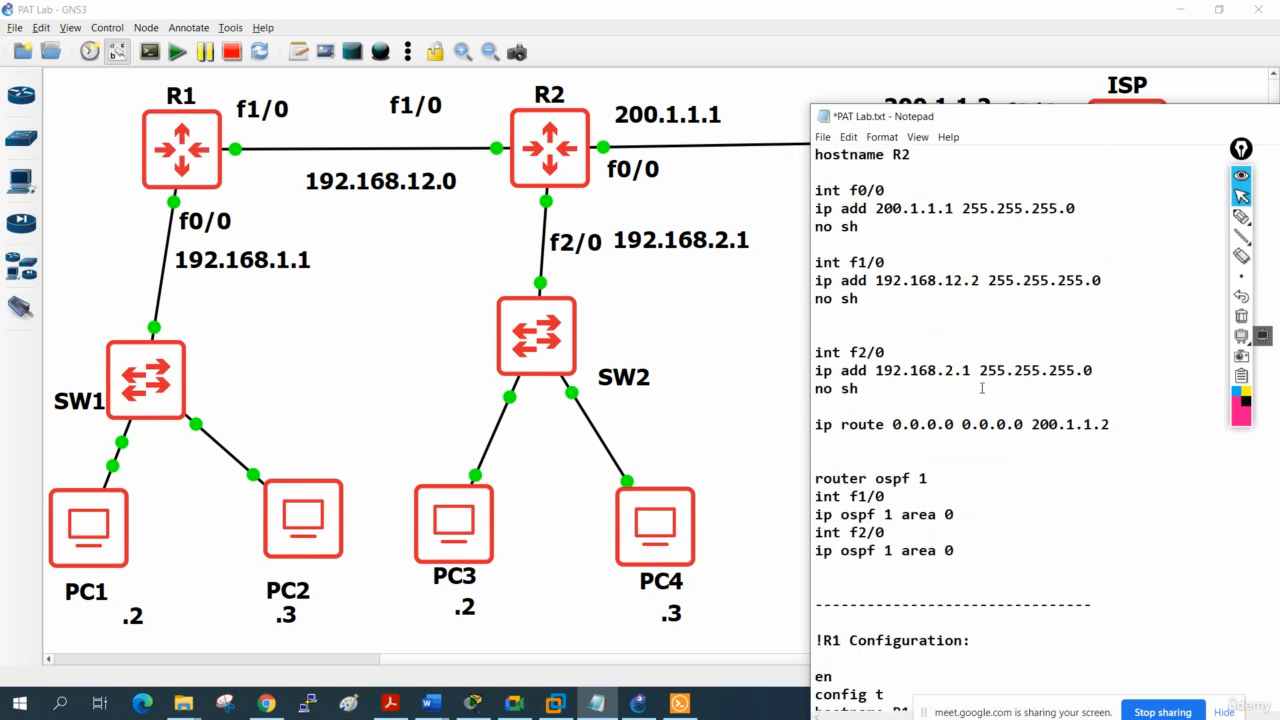
{"action": "scroll", "coordinate": [982, 388], "scroll_direction": "down", "scroll_amount": 2}
{"action": "scroll", "coordinate": [982, 388], "scroll_direction": "up", "scroll_amount": 4}
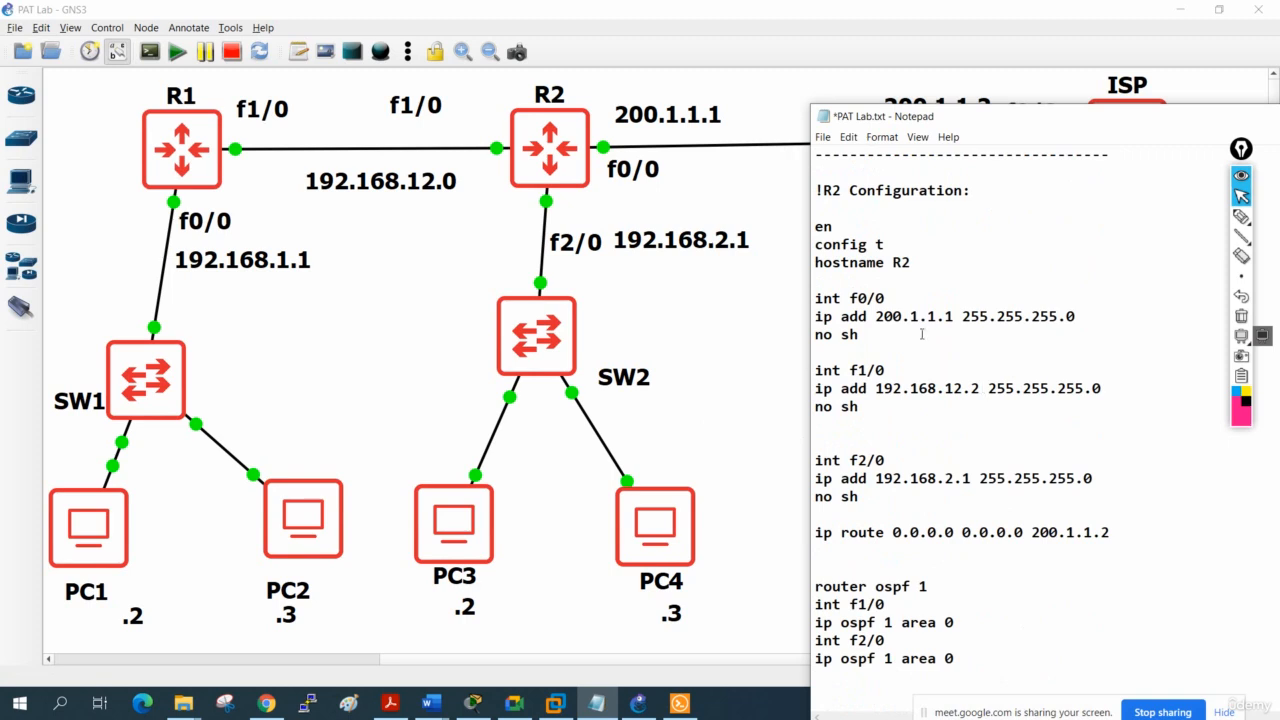
{"action": "scroll", "coordinate": [987, 330], "scroll_direction": "down", "scroll_amount": 9}
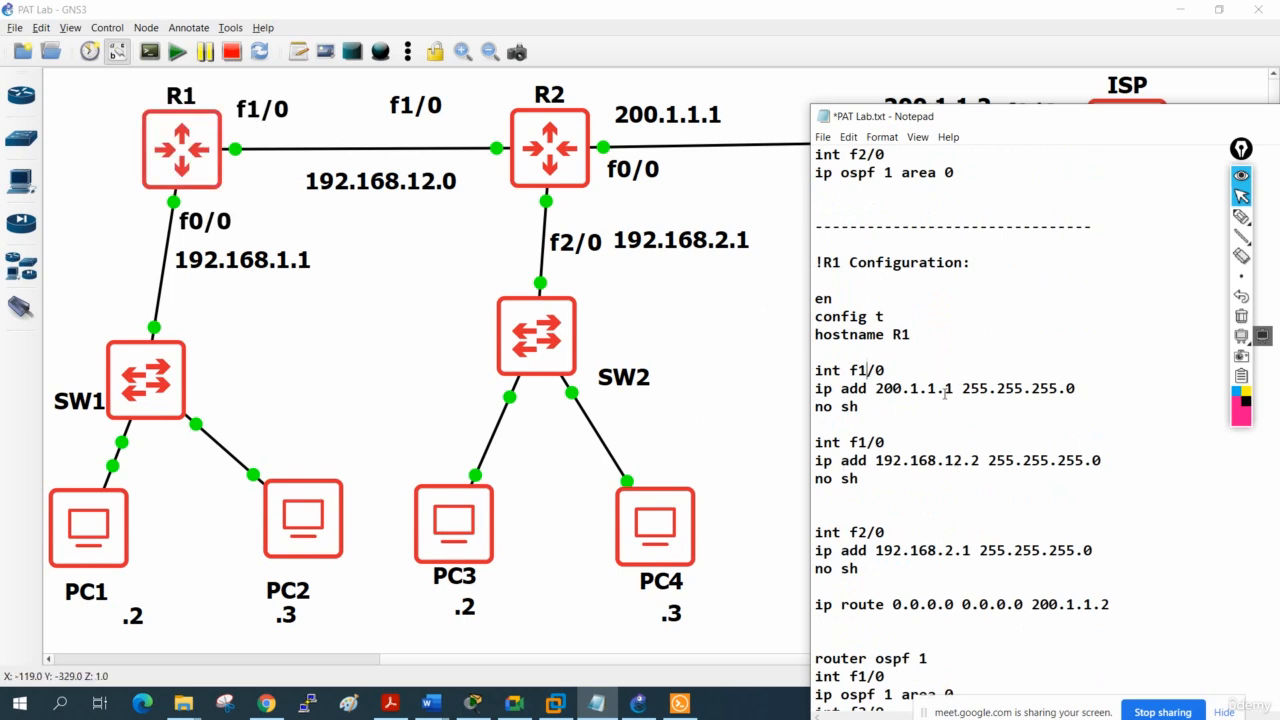
{"action": "left_click_drag", "start_coordinate": [956, 392], "coordinate": [807, 373]}
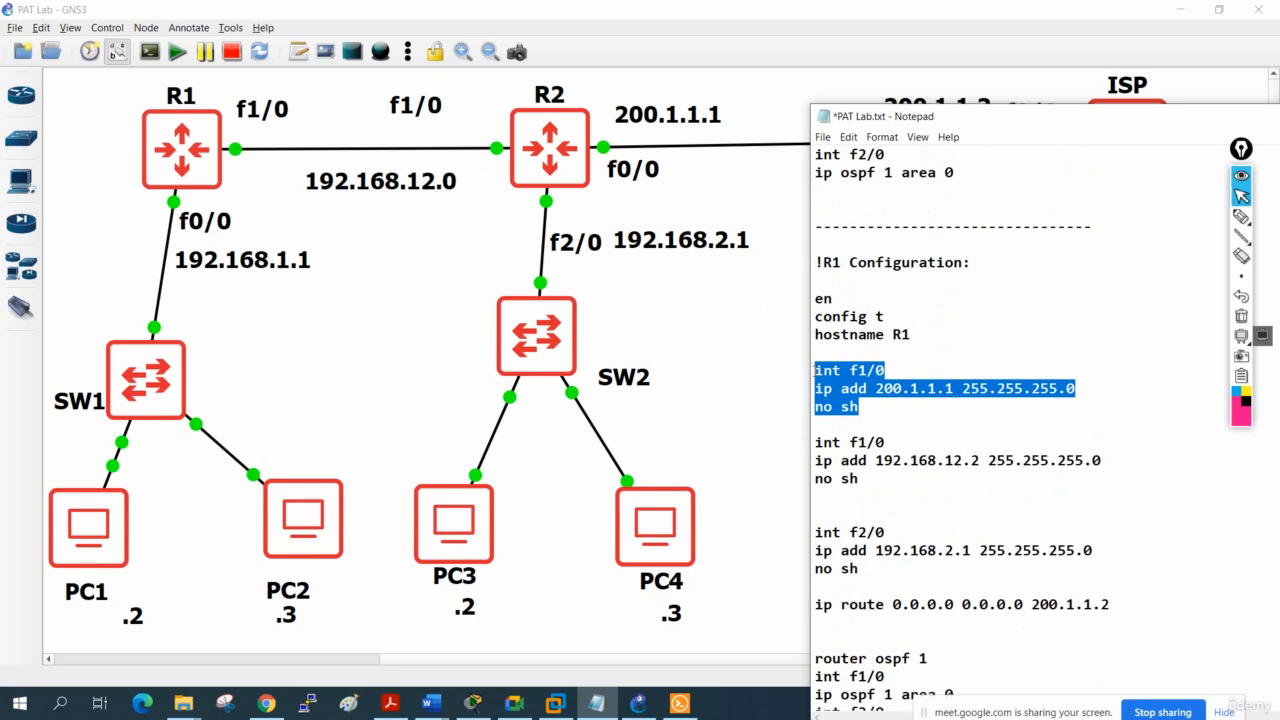
{"action": "key", "text": "Delete"}
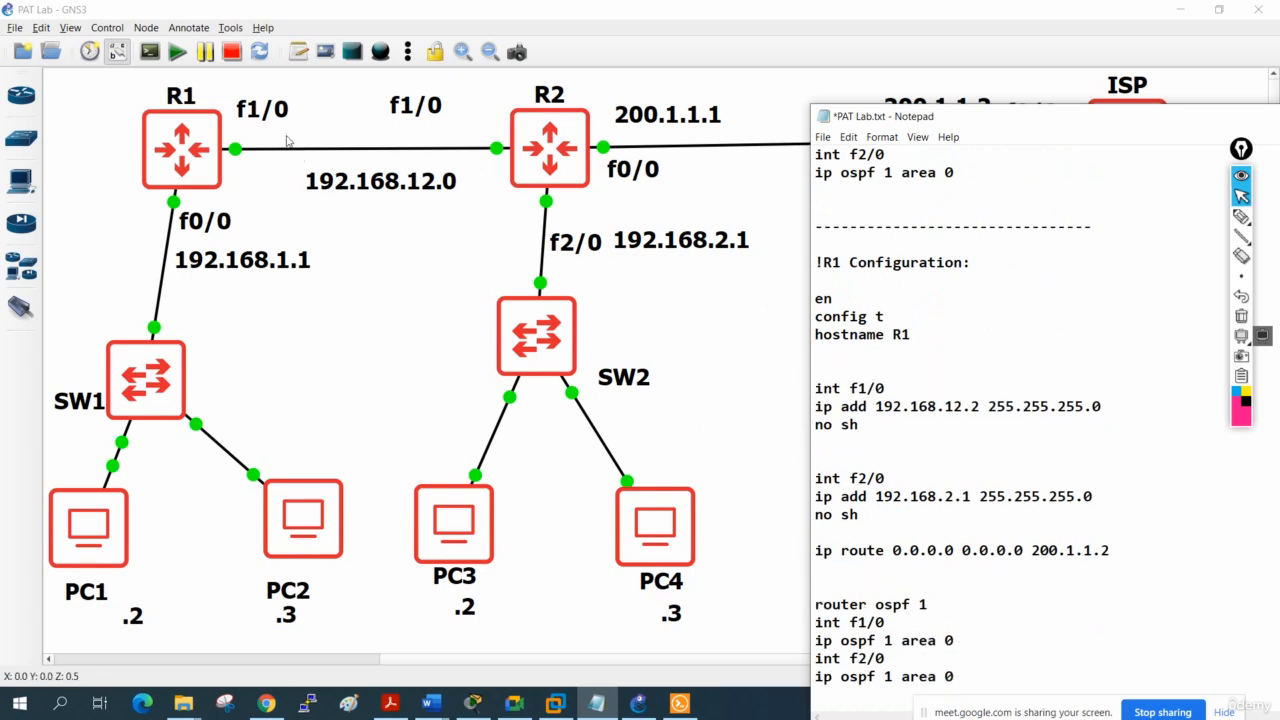
{"action": "left_click_drag", "start_coordinate": [979, 407], "coordinate": [970, 407]}
{"action": "type", "text": "1"}
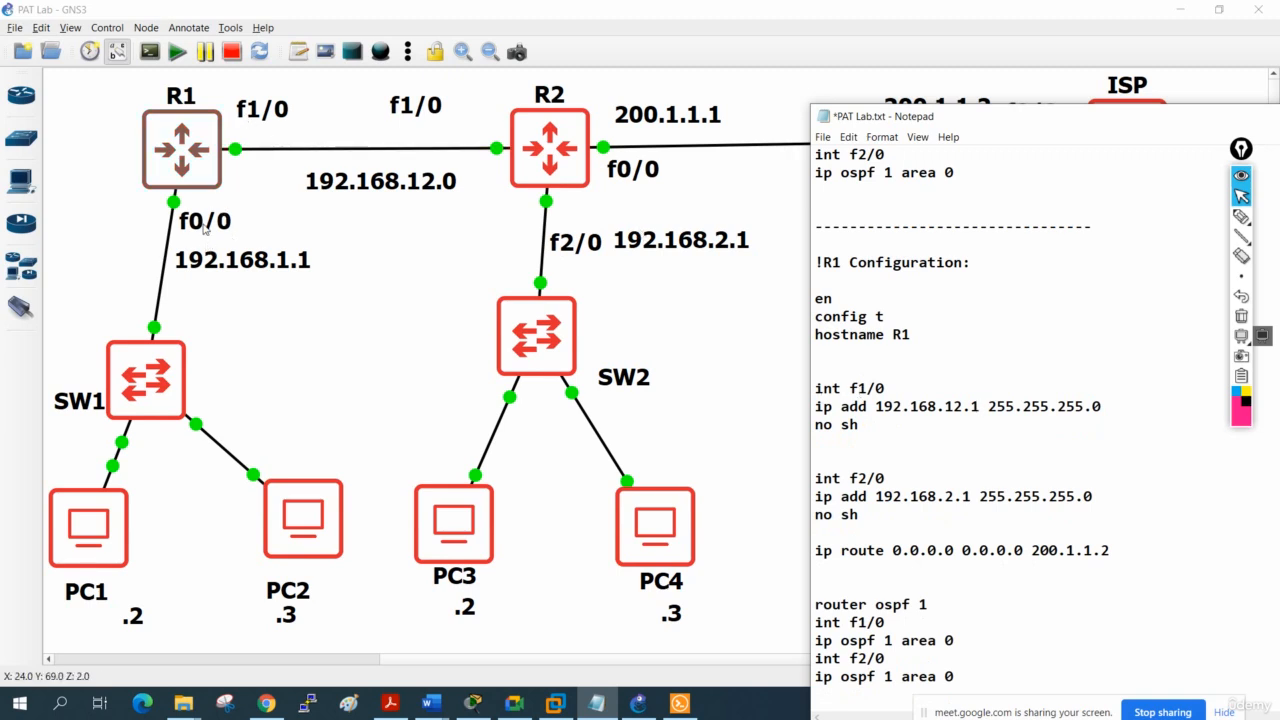
Change the int f2/0 block in the R1 configuration to int f0/0 with IP address 192.168.1.1.
{"action": "left_click_drag", "start_coordinate": [887, 480], "coordinate": [866, 480]}
{"action": "key", "text": "BackSpace"}
{"action": "key", "text": "BackSpace"}
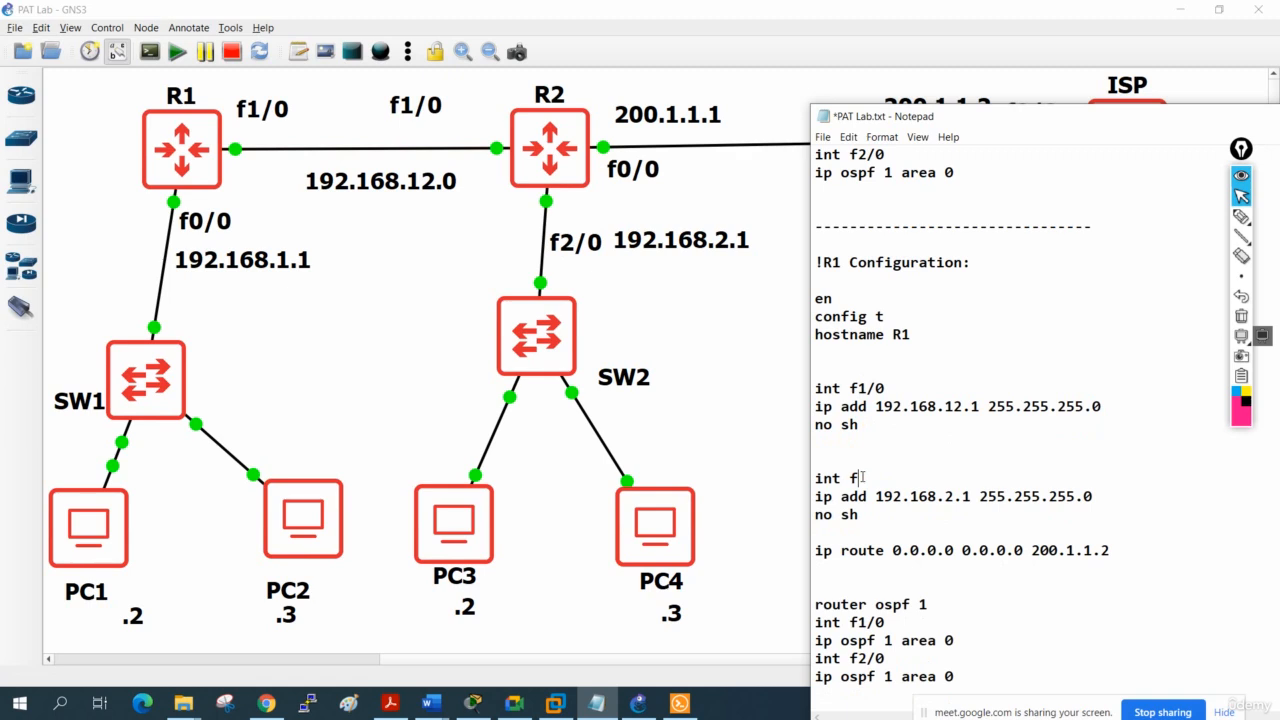
{"action": "type", "text": "0/0"}
{"action": "left_click_drag", "start_coordinate": [955, 495], "coordinate": [945, 497]}
{"action": "type", "text": "1"}
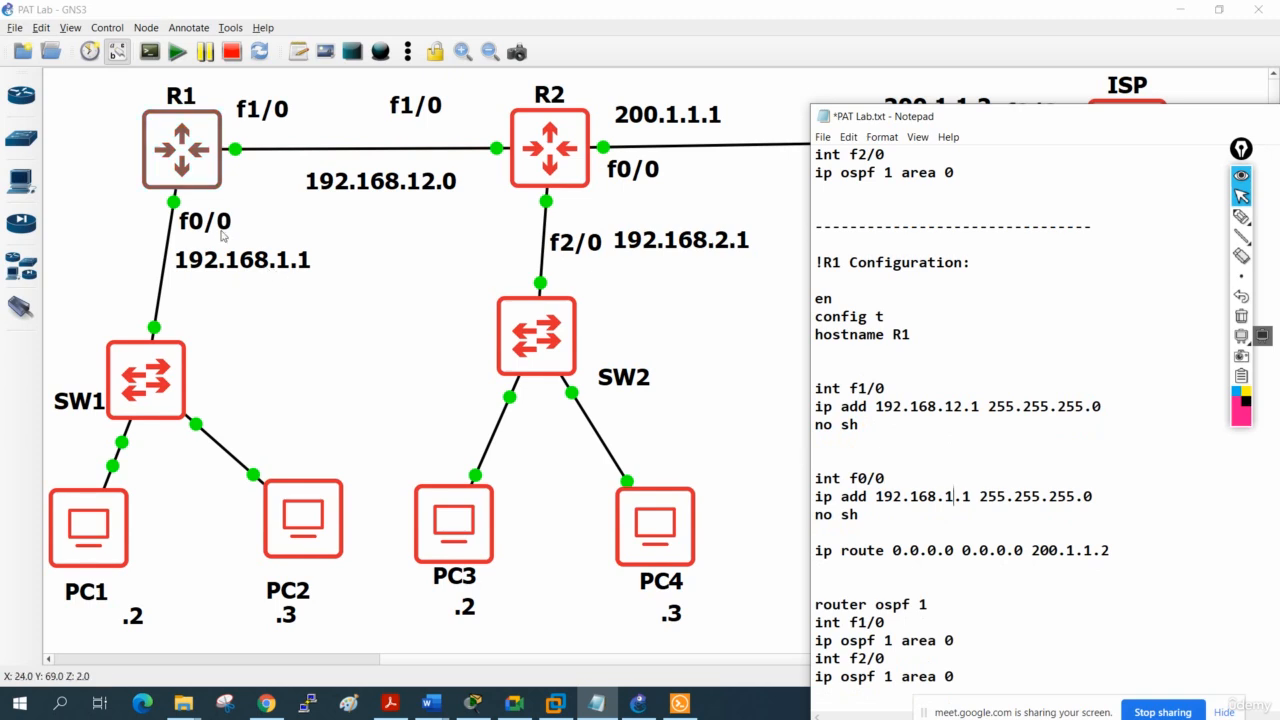
{"action": "left_click", "coordinate": [1014, 518]}
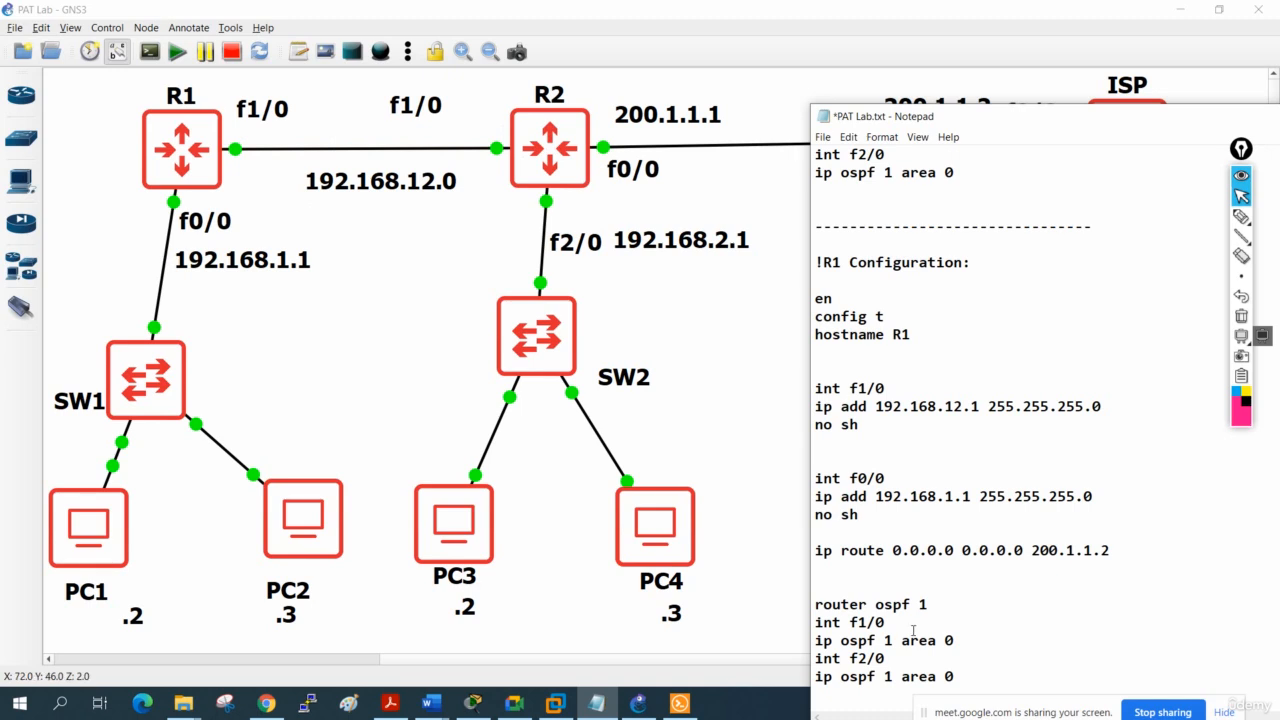
In the R1 configuration, set the default route's next hop to 192.168.12.2 and change the second OSPF interface to f0/0.
{"action": "left_click_drag", "start_coordinate": [1110, 550], "coordinate": [1031, 552]}
{"action": "type", "text": "19"}
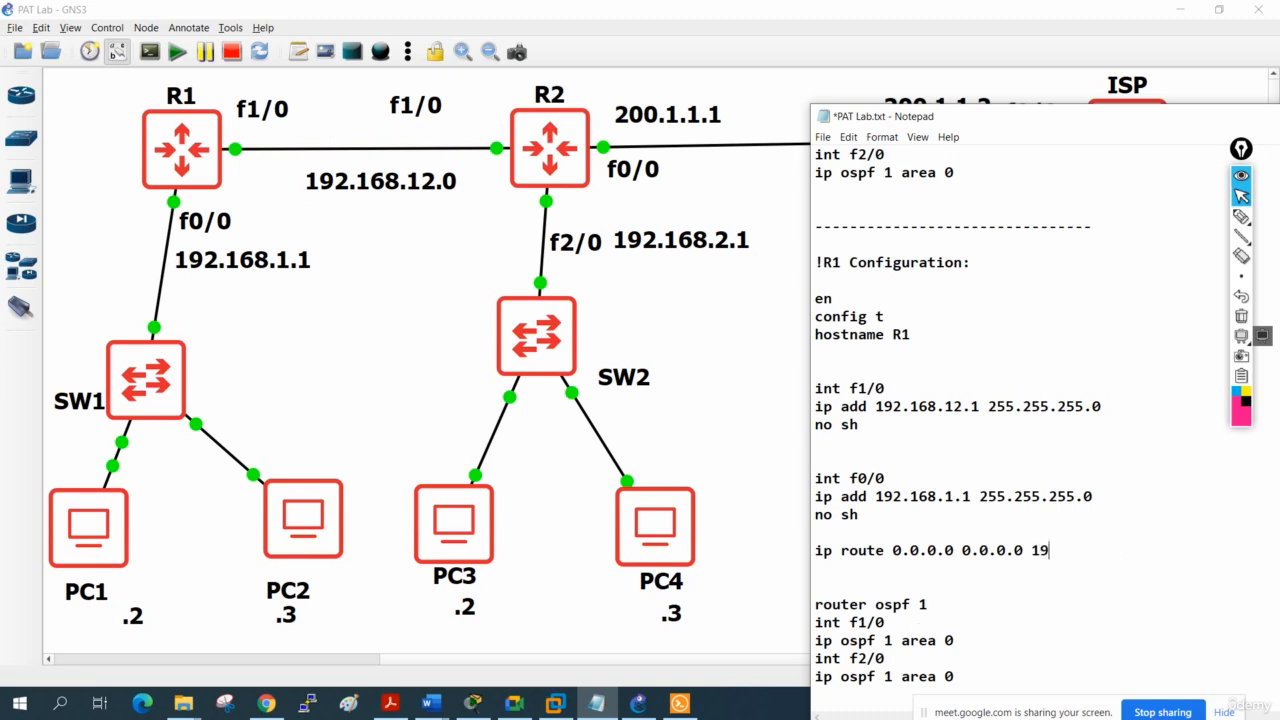
{"action": "type", "text": "2.168.12.2"}
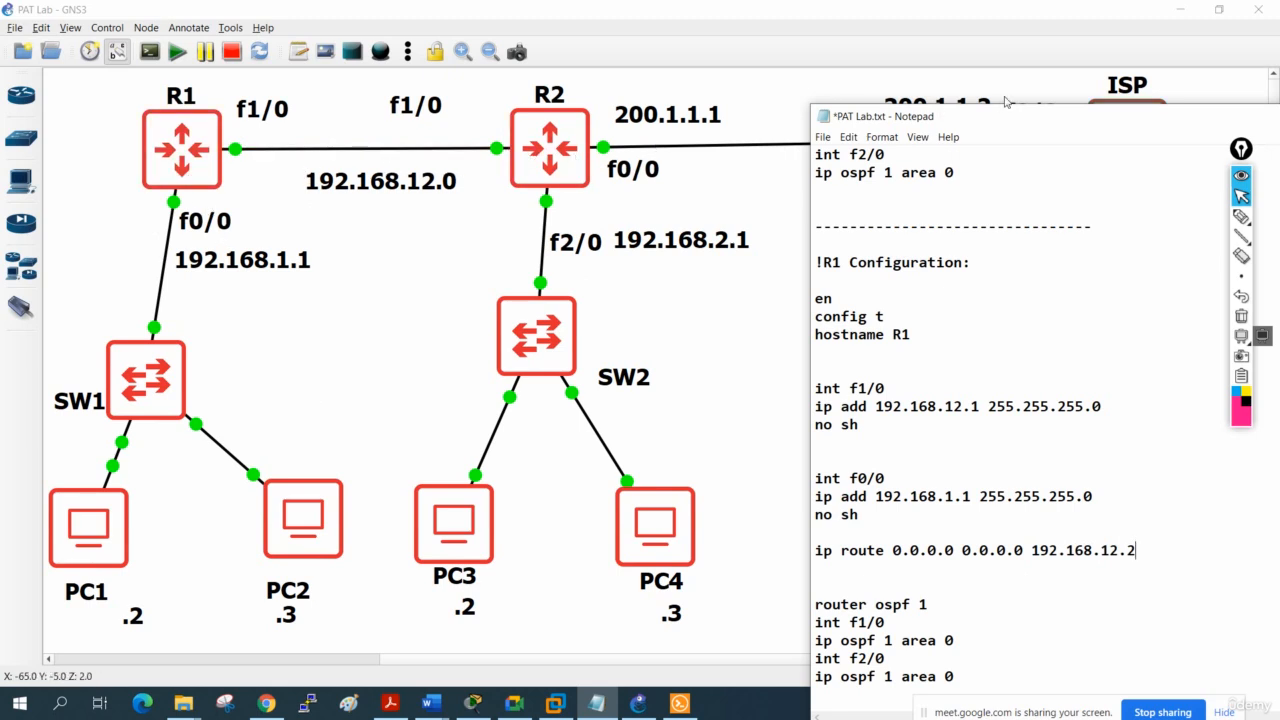
{"action": "left_click_drag", "start_coordinate": [1156, 557], "coordinate": [822, 552]}
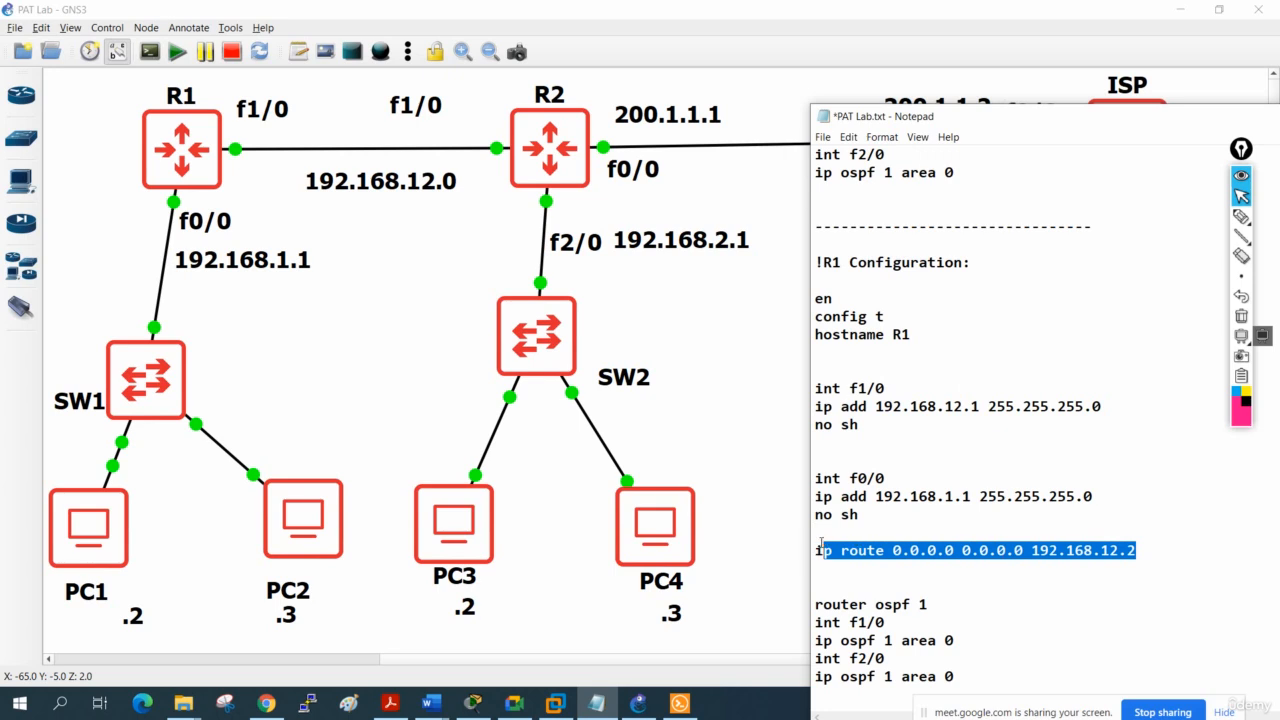
{"action": "scroll", "coordinate": [822, 552], "scroll_direction": "down", "scroll_amount": 1}
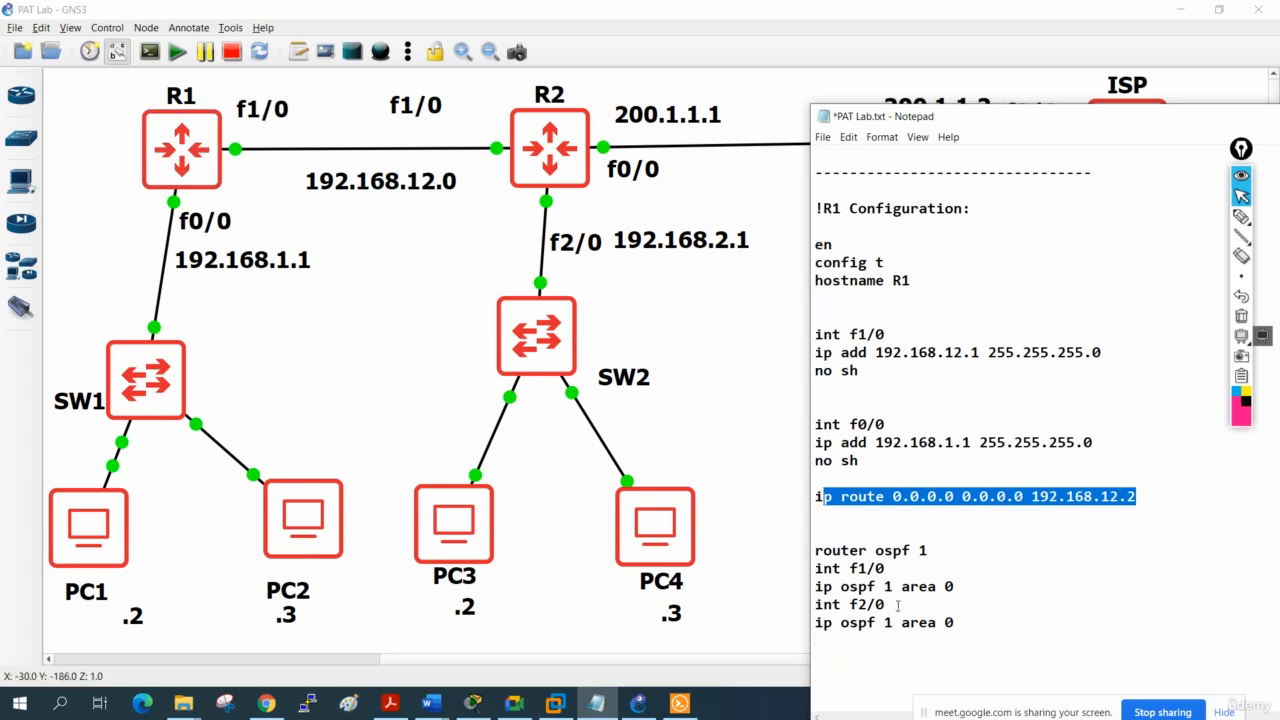
{"action": "left_click_drag", "start_coordinate": [887, 605], "coordinate": [859, 604]}
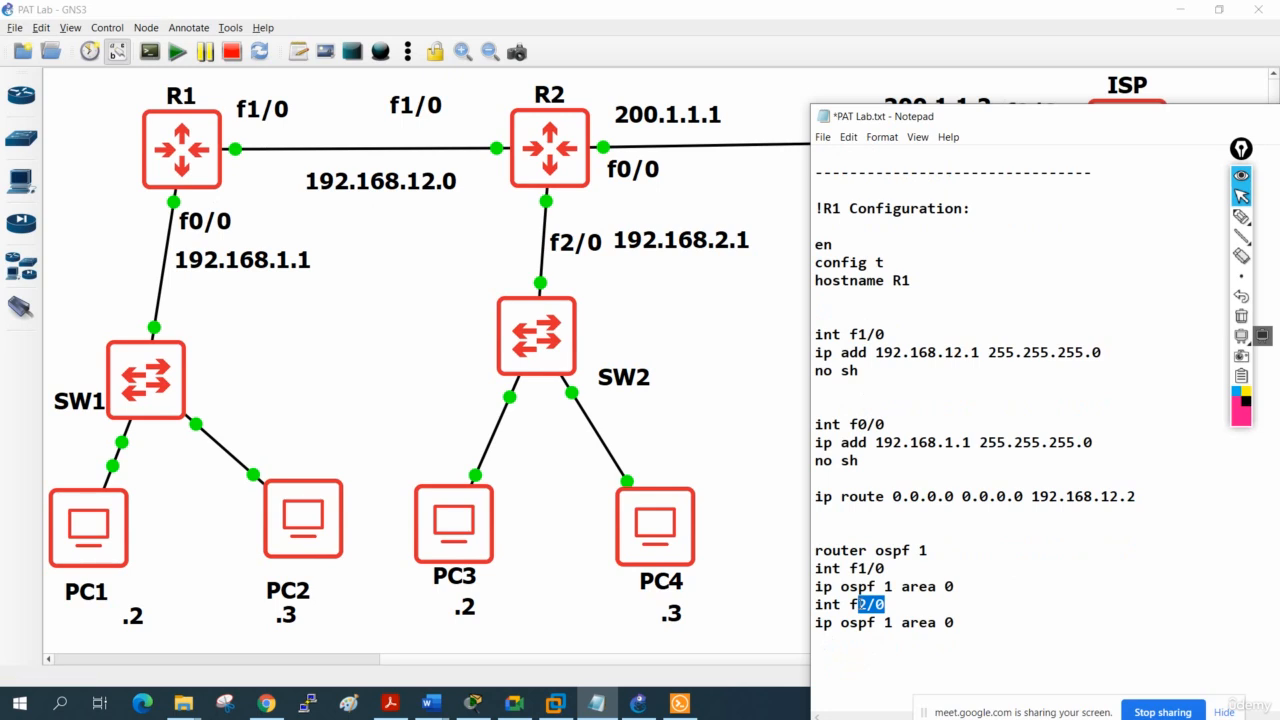
{"action": "type", "text": "0/0"}
Copy the whole R1 configuration, from its heading through the last ip ospf 1 area 0 line.
{"action": "left_click_drag", "start_coordinate": [950, 645], "coordinate": [815, 208]}
{"action": "left_click", "coordinate": [851, 214]}
{"action": "left_click_drag", "start_coordinate": [1104, 445], "coordinate": [820, 312]}
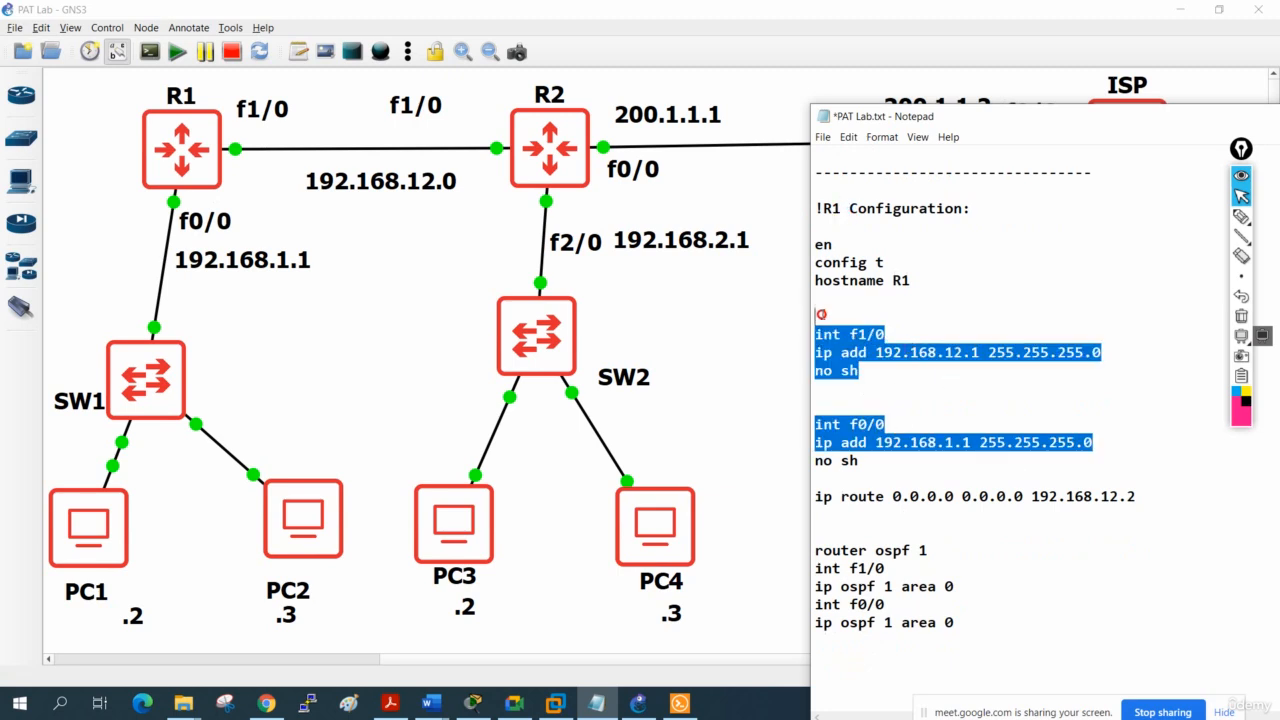
{"action": "left_click", "coordinate": [1195, 500]}
{"action": "left_click_drag", "start_coordinate": [1195, 500], "coordinate": [804, 497]}
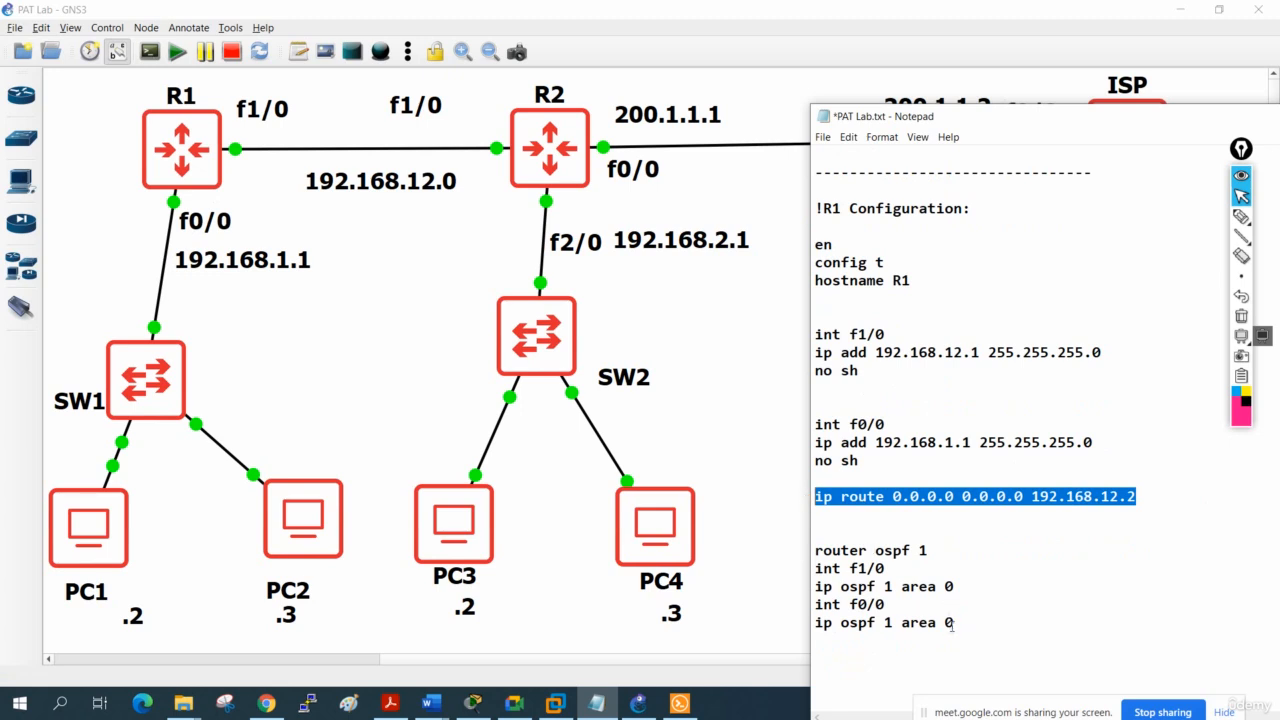
{"action": "left_click_drag", "start_coordinate": [954, 624], "coordinate": [841, 550]}
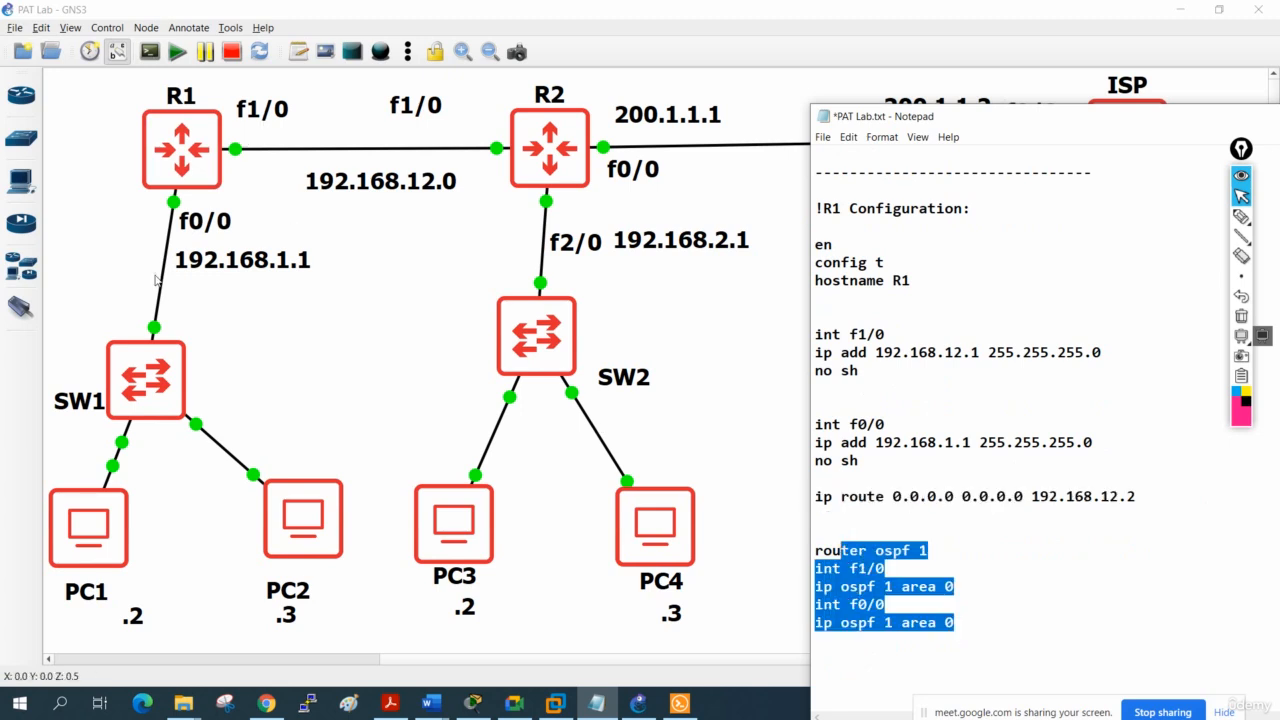
{"action": "mouse_move", "coordinate": [957, 624]}
{"action": "left_mouse_down"}
{"action": "mouse_move", "coordinate": [875, 352]}
{"action": "mouse_move", "coordinate": [806, 212]}
{"action": "left_mouse_up"}
{"action": "key", "text": "ctrl+c"}
Switch to the GNS3 topology, open R1's console and bring up its R1# prompt.
{"action": "left_click", "coordinate": [178, 147]}
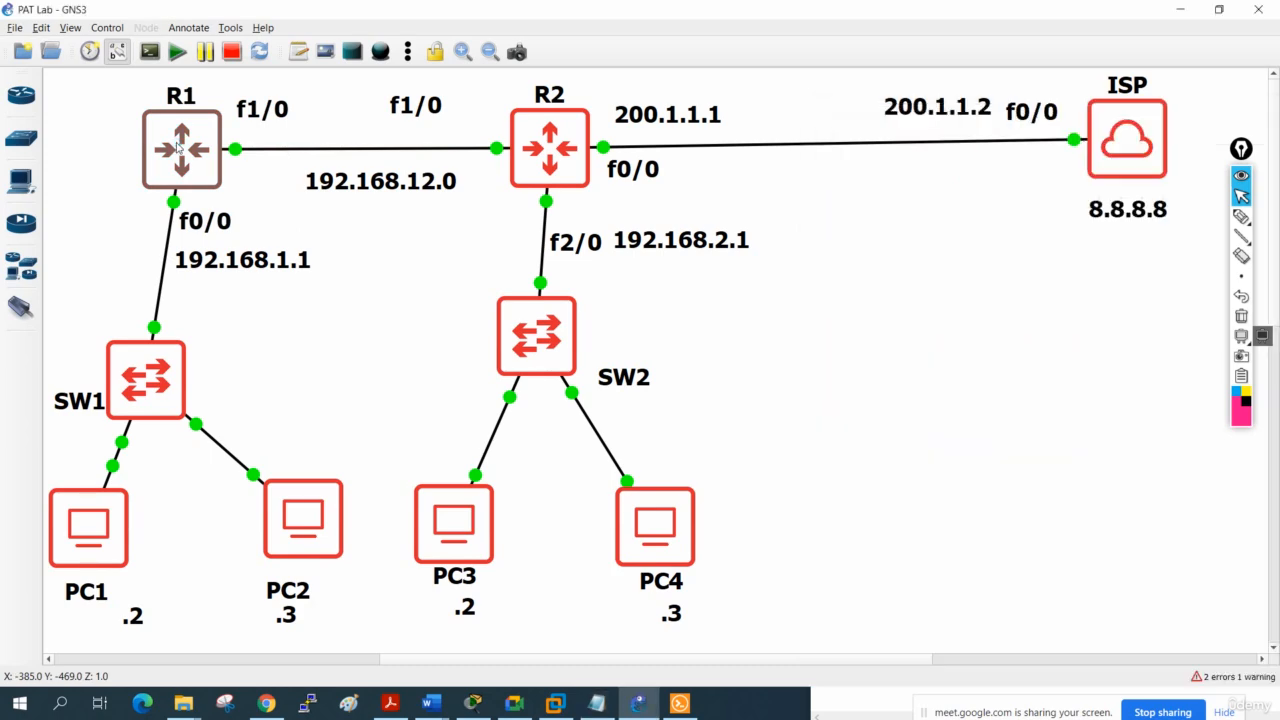
{"action": "right_click", "coordinate": [177, 143]}
{"action": "left_click", "coordinate": [203, 171]}
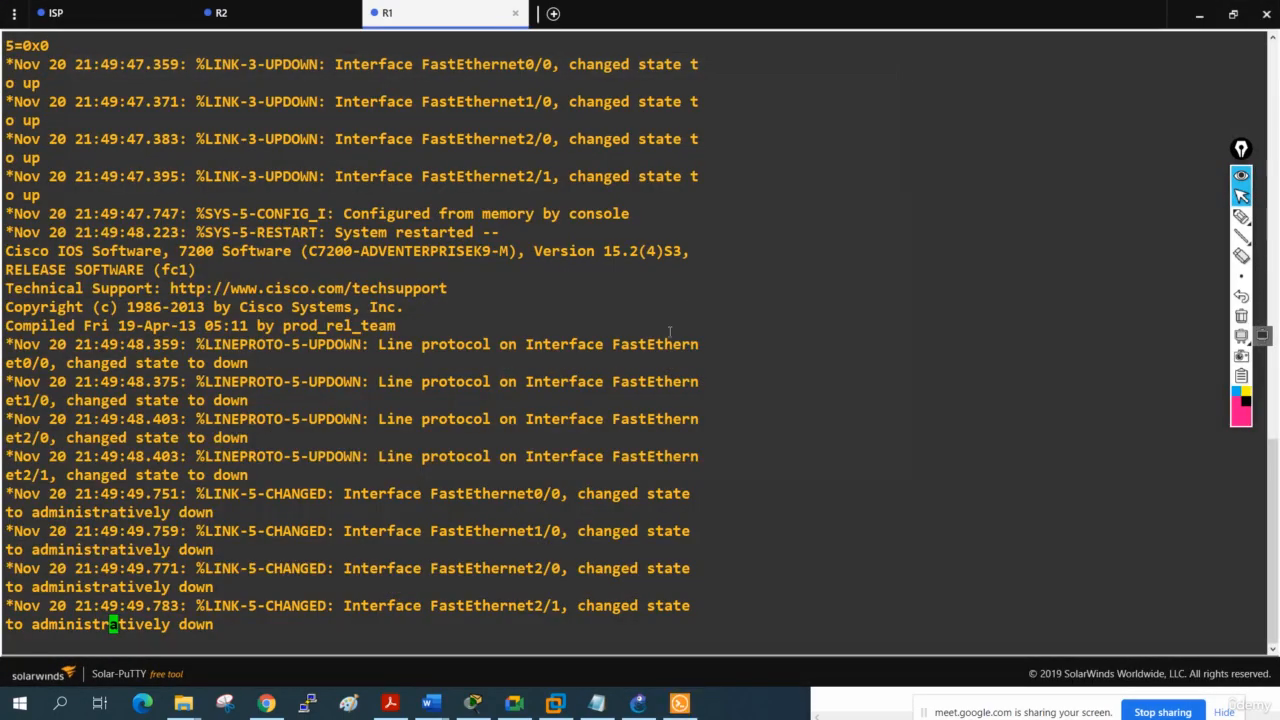
{"action": "left_click", "coordinate": [830, 277]}
{"action": "key", "text": "Return"}
{"action": "key", "text": "Return"}
{"action": "key", "text": "Return"}
{"action": "key", "text": "Return"}
{"action": "key", "text": "Return"}
{"action": "key", "text": "Return"}
{"action": "key", "text": "Return"}
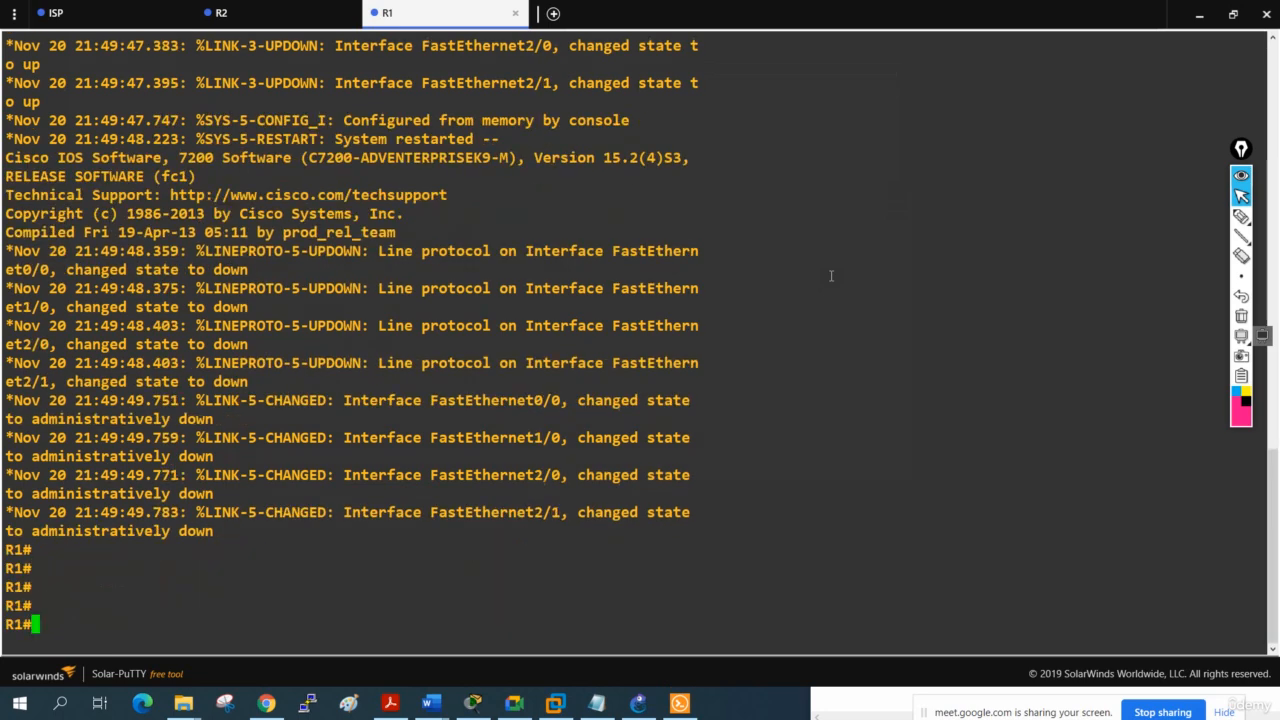
Paste the copied R1 configuration into the R1 console and run all of its commands.
{"action": "right_click", "coordinate": [830, 276]}
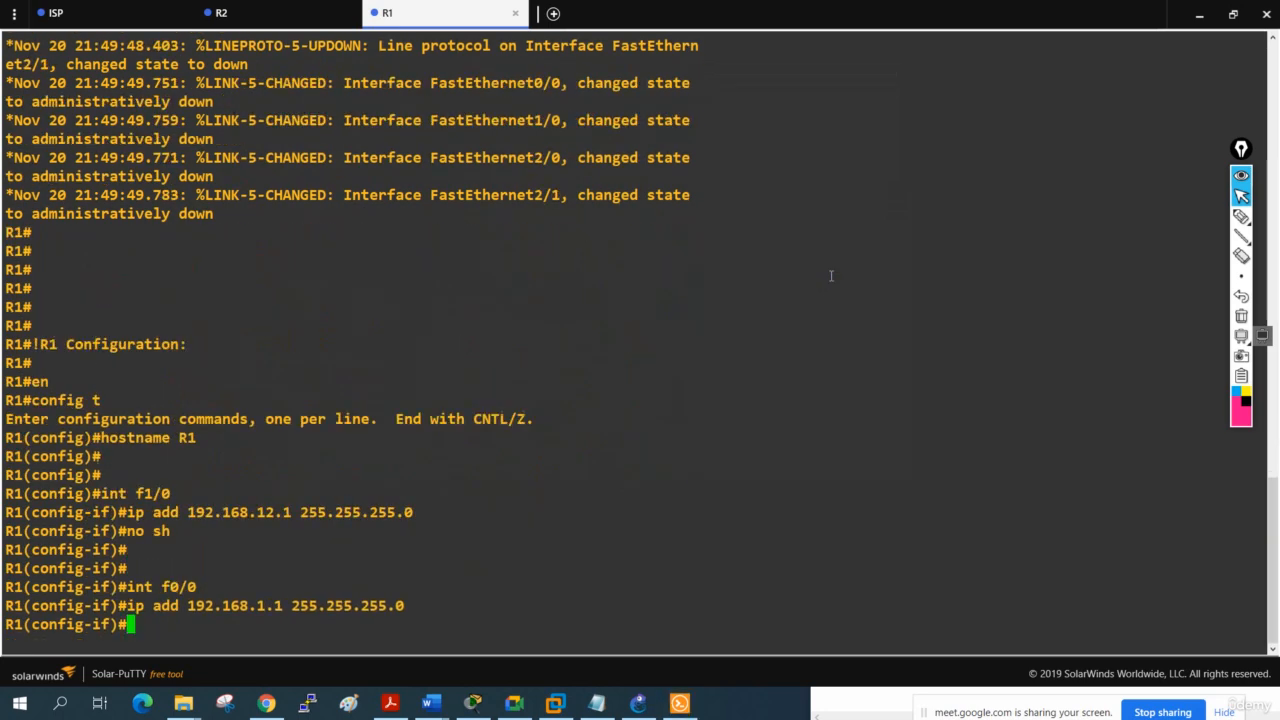
{"action": "key", "text": "Return"}
{"action": "key", "text": "Return"}
{"action": "key", "text": "Return"}
{"action": "key", "text": "Return"}
{"action": "key", "text": "Return"}
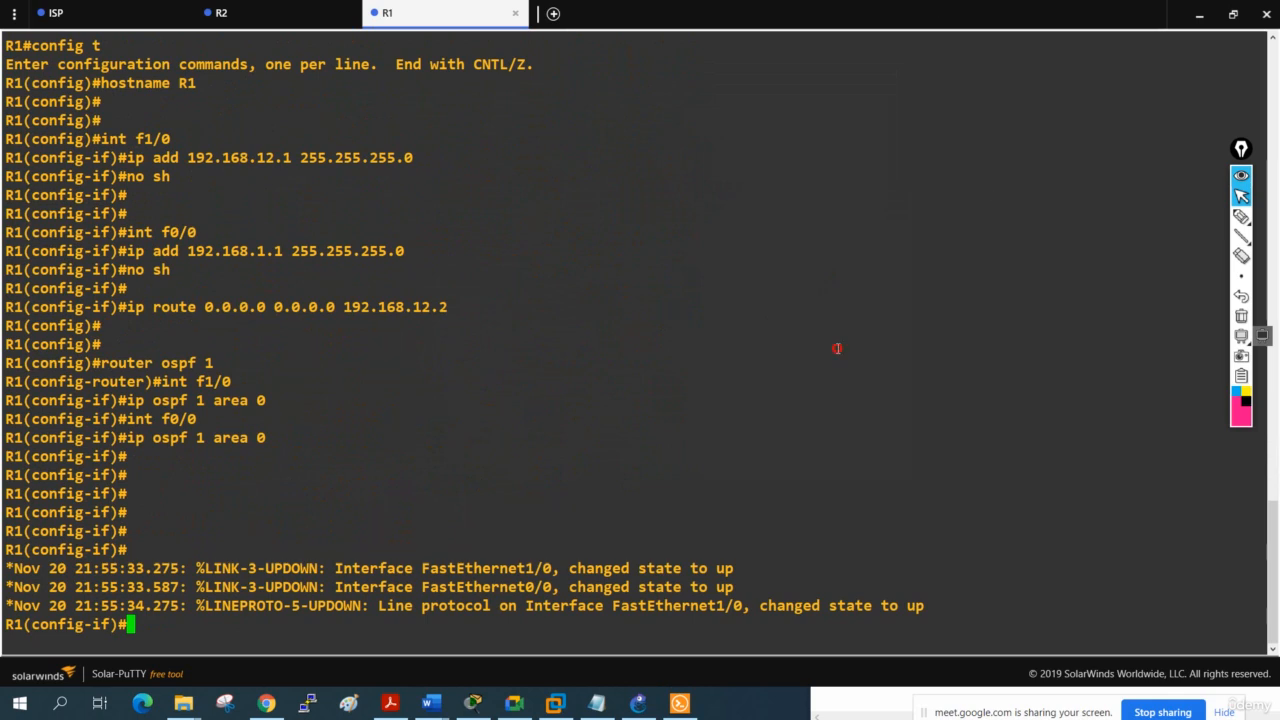
{"action": "key", "text": "Return"}
{"action": "key", "text": "Return"}
{"action": "key", "text": "Return"}
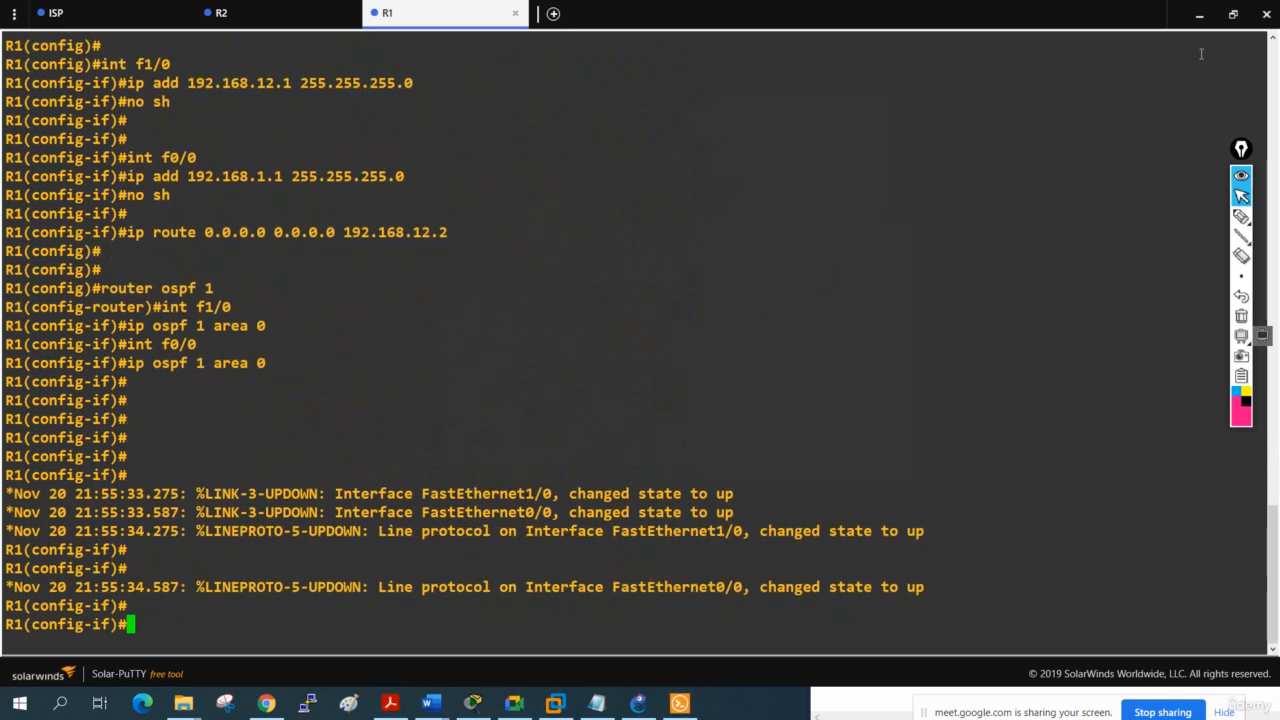
Return to the GNS3 topology, open PC1's console and display its IP settings with sh ip.
{"action": "left_click", "coordinate": [1199, 14]}
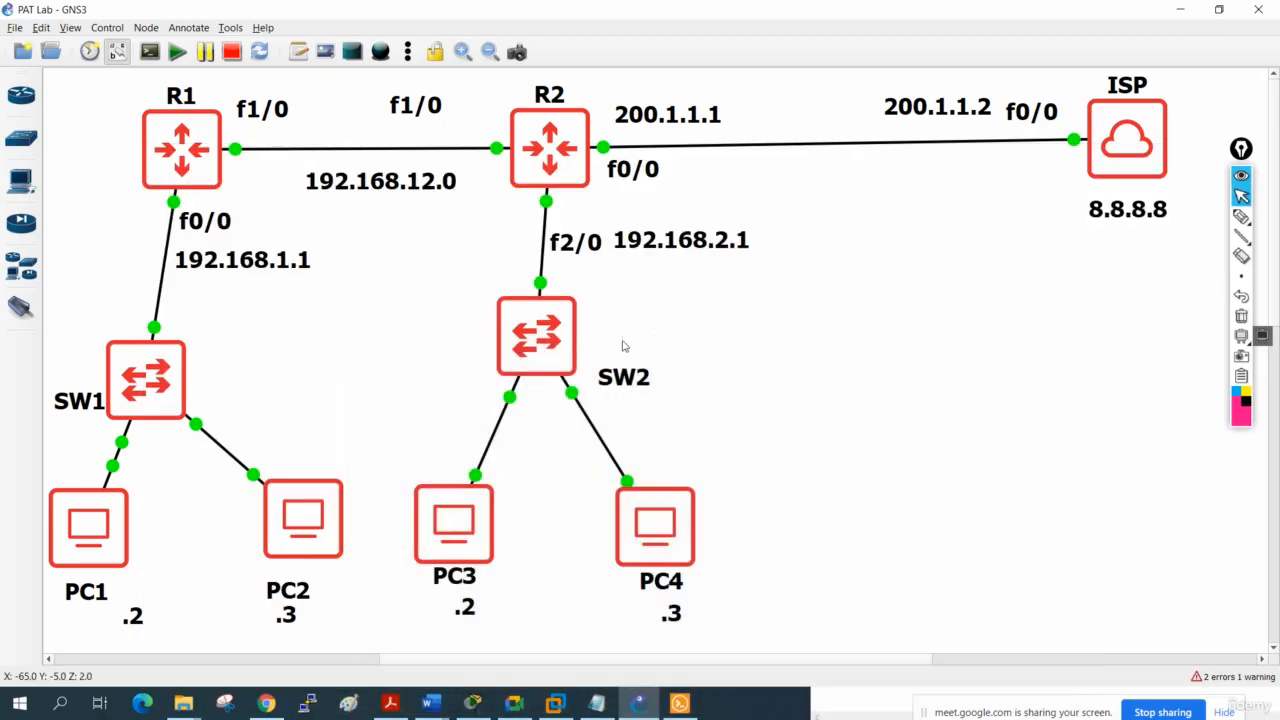
{"action": "right_click", "coordinate": [77, 549]}
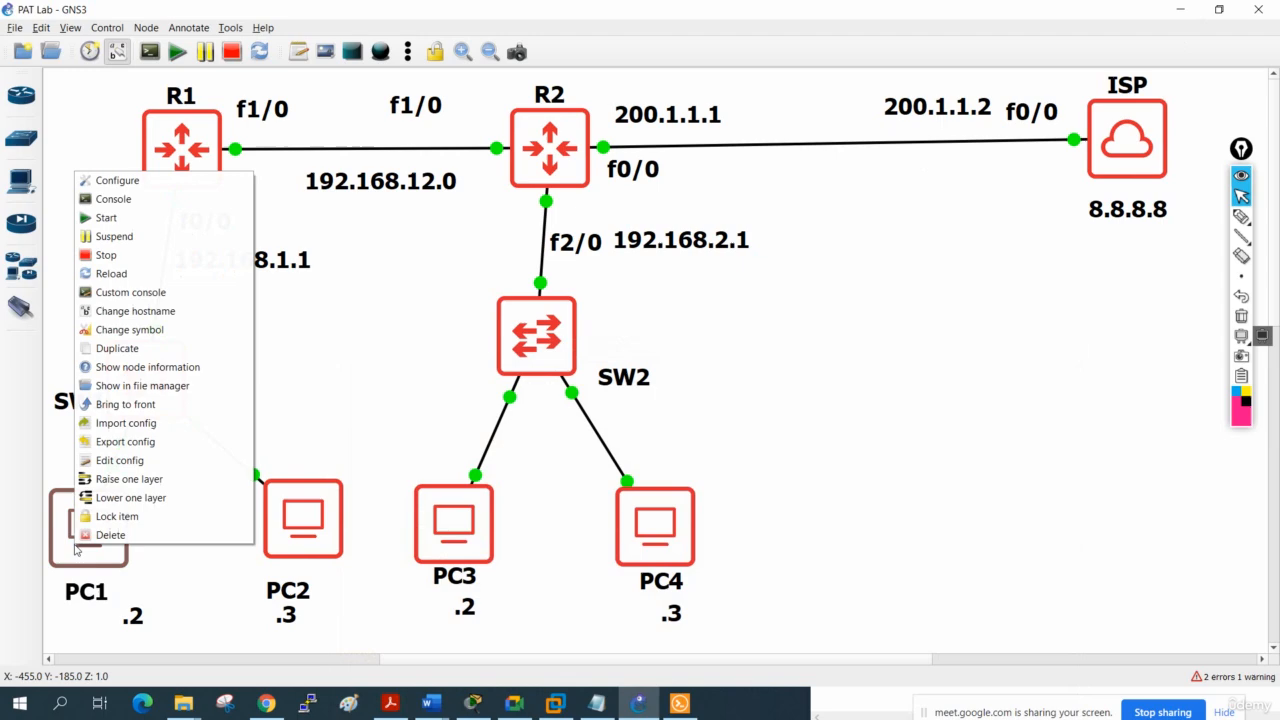
{"action": "left_click", "coordinate": [168, 200]}
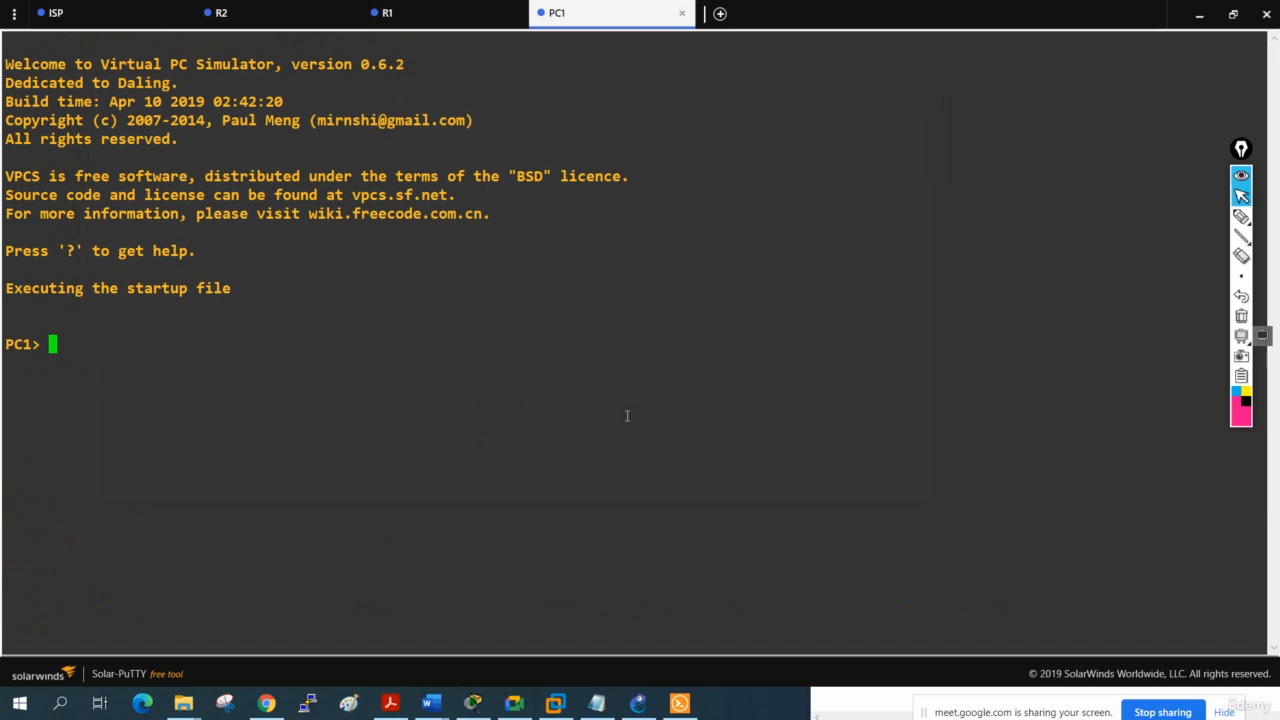
{"action": "type", "text": "sh ip"}
{"action": "key", "text": "Return"}
Assign PC1 the address 192.168.1.2/24 with gateway 192.168.1.1 and save its configuration.
{"action": "type", "text": "i"}
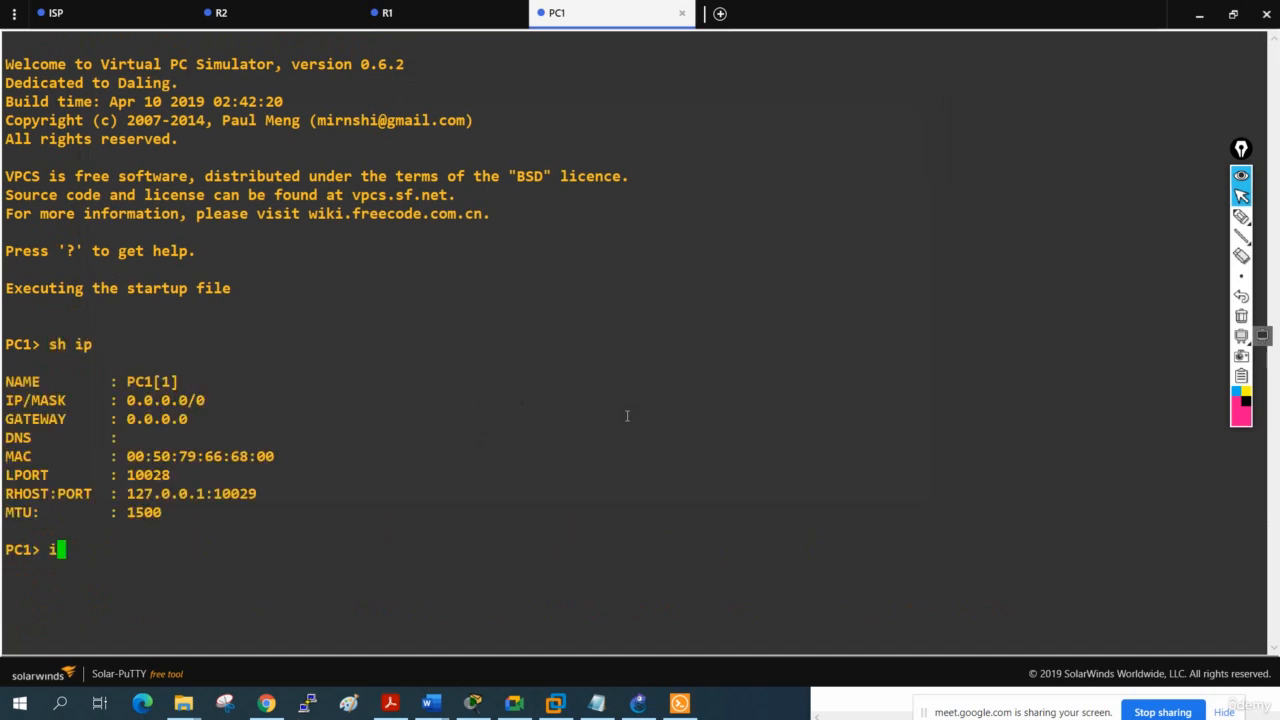
{"action": "type", "text": "p  192.168.1.2"}
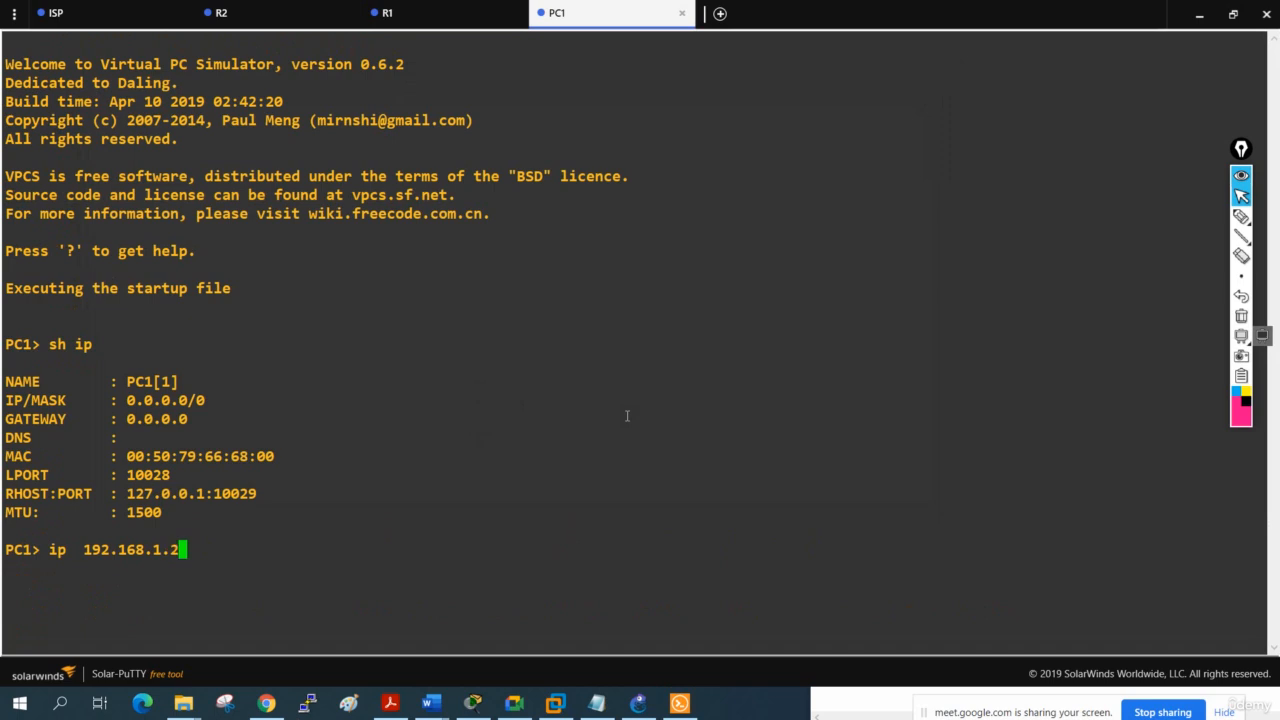
{"action": "type", "text": "/24 192.168.1.1"}
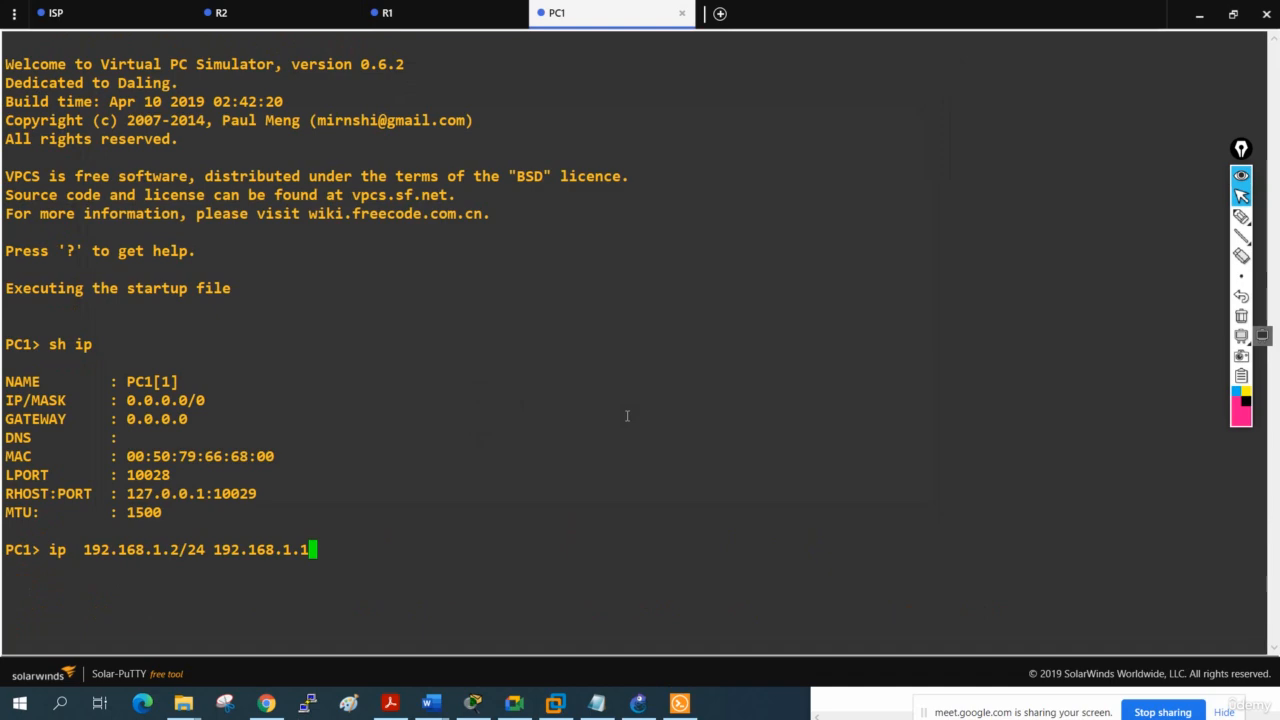
{"action": "left_click", "coordinate": [920, 18]}
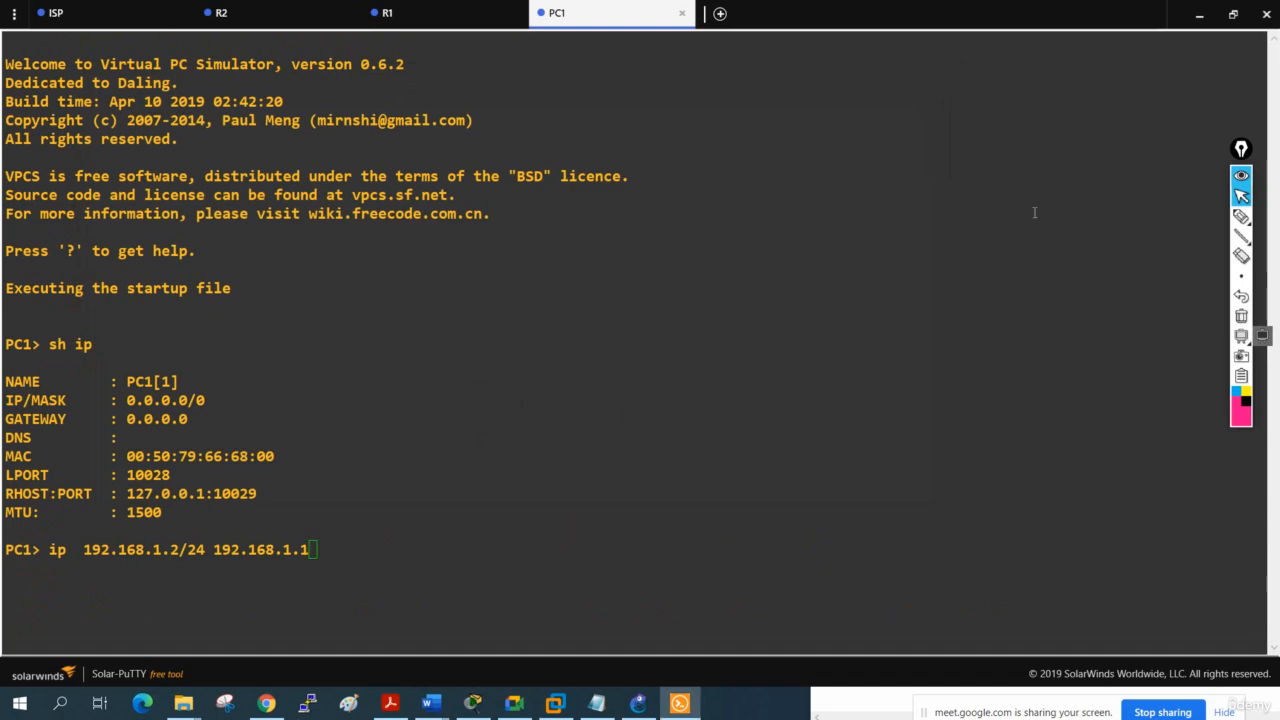
{"action": "left_click", "coordinate": [1200, 12]}
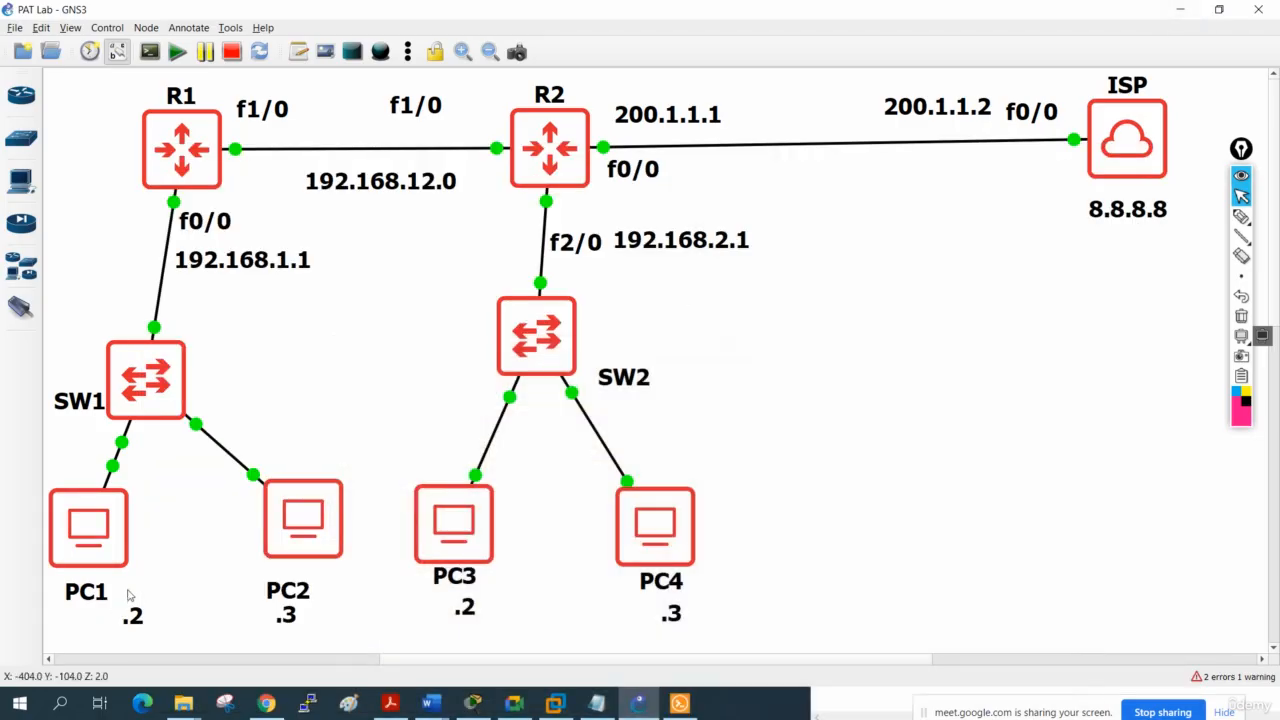
{"action": "left_click", "coordinate": [680, 704]}
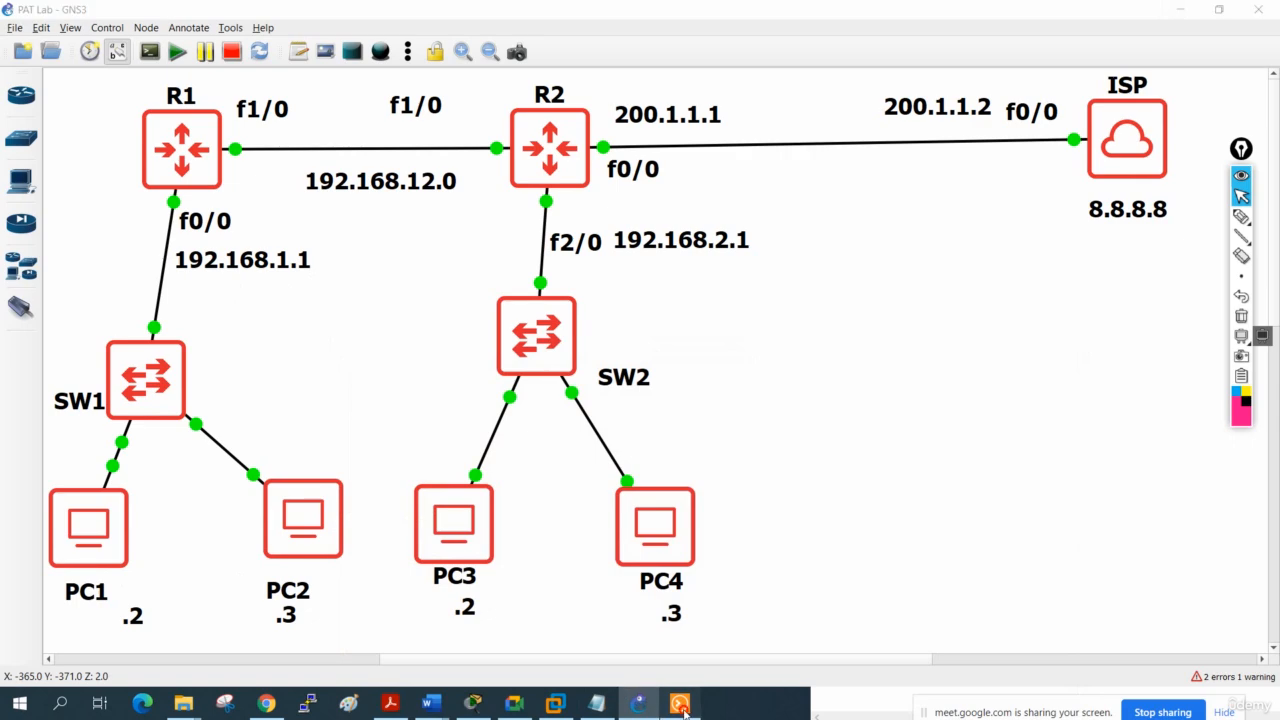
{"action": "key", "text": "Return"}
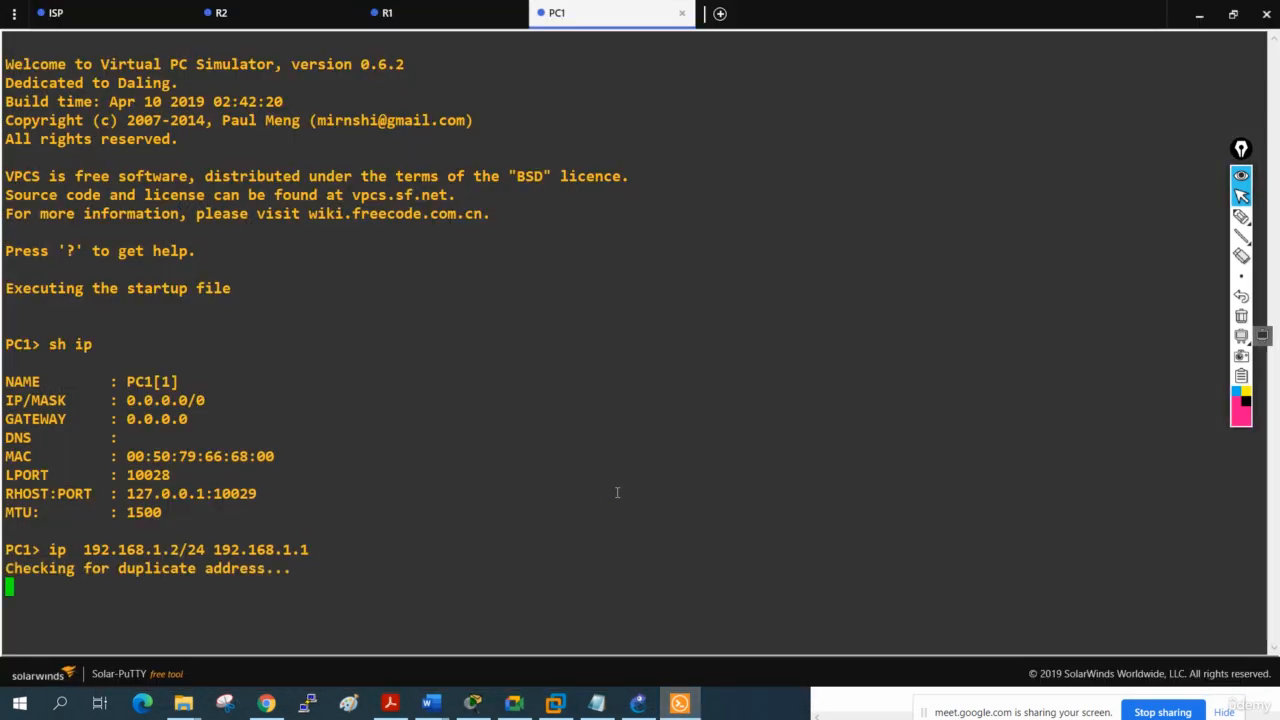
{"action": "type", "text": "save"}
{"action": "key", "text": "Return"}
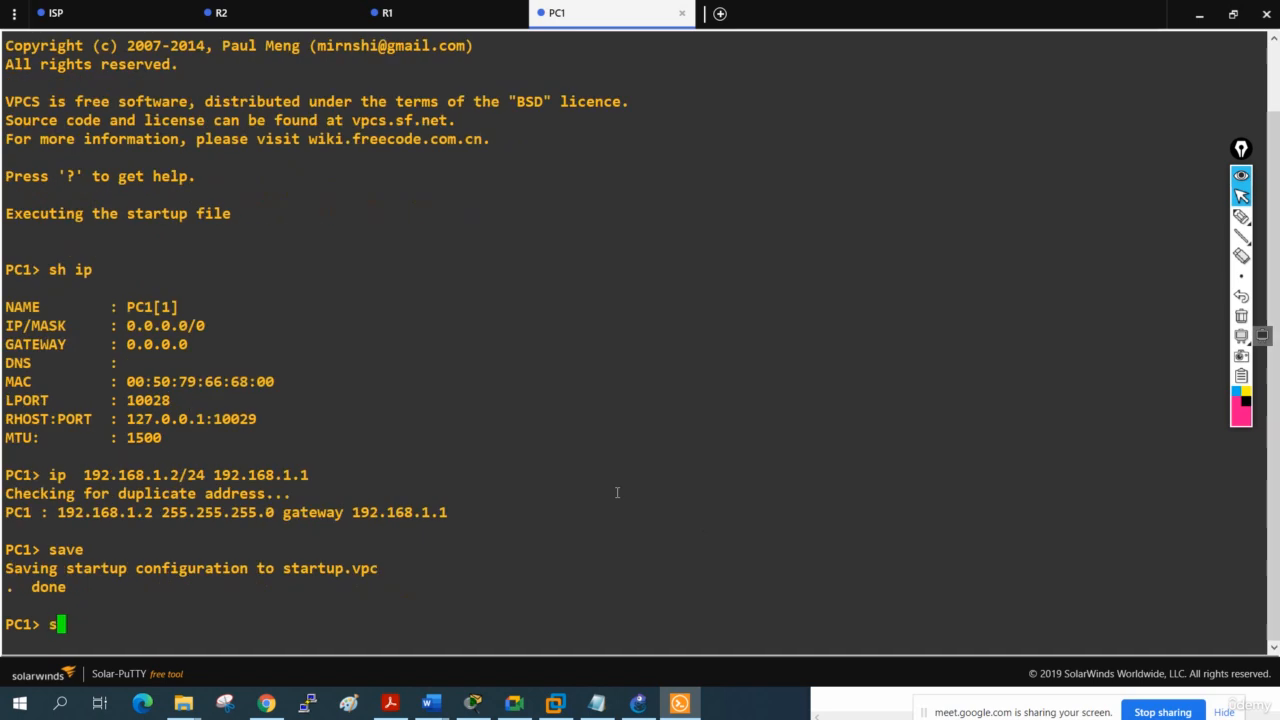
Check PC1's IP settings again with sh ip and start a ping command without running it.
{"action": "type", "text": "sh ip"}
{"action": "key", "text": "Return"}
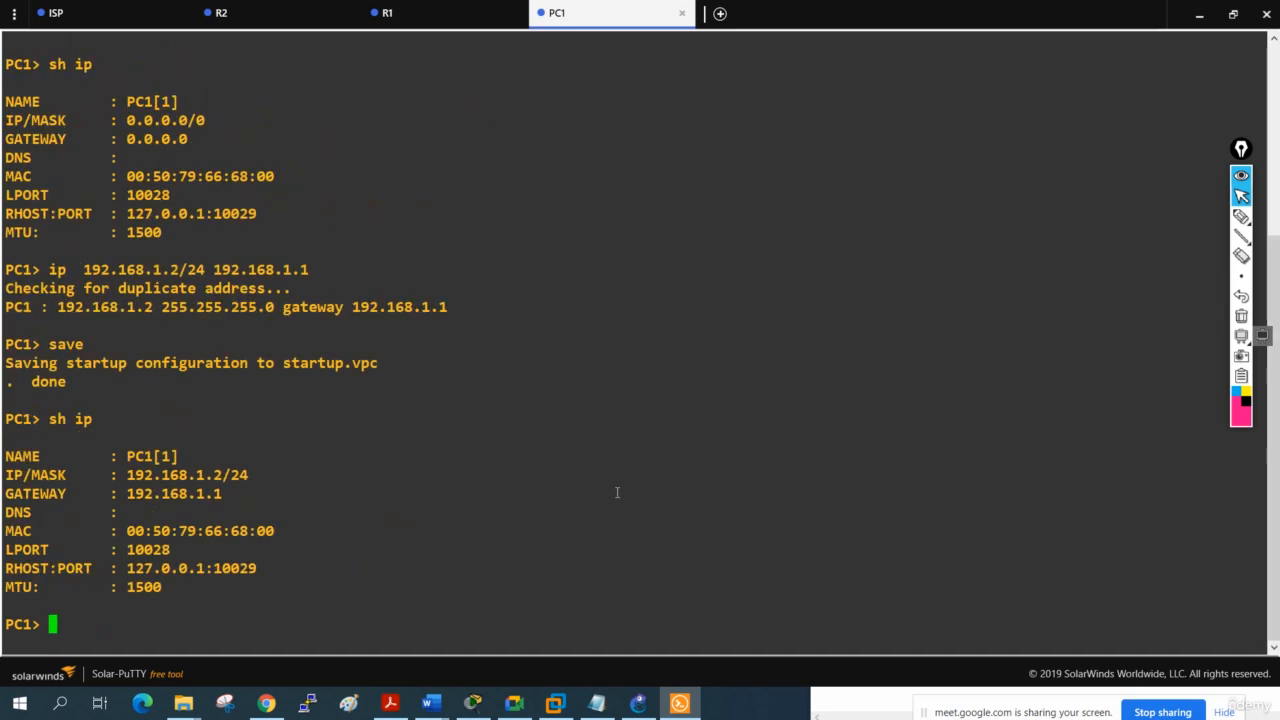
{"action": "type", "text": "ping"}
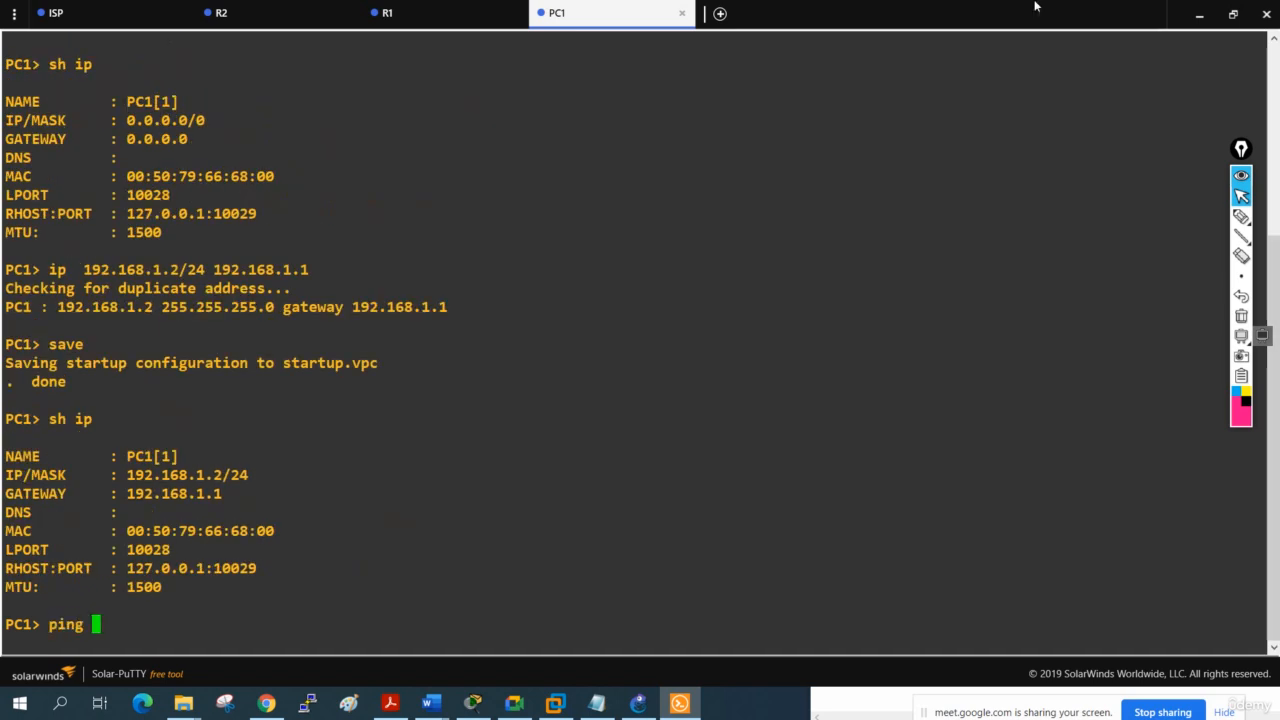
Return to the GNS3 topology, open PC3's console and display its IP settings with sh ip.
{"action": "left_click", "coordinate": [1196, 14]}
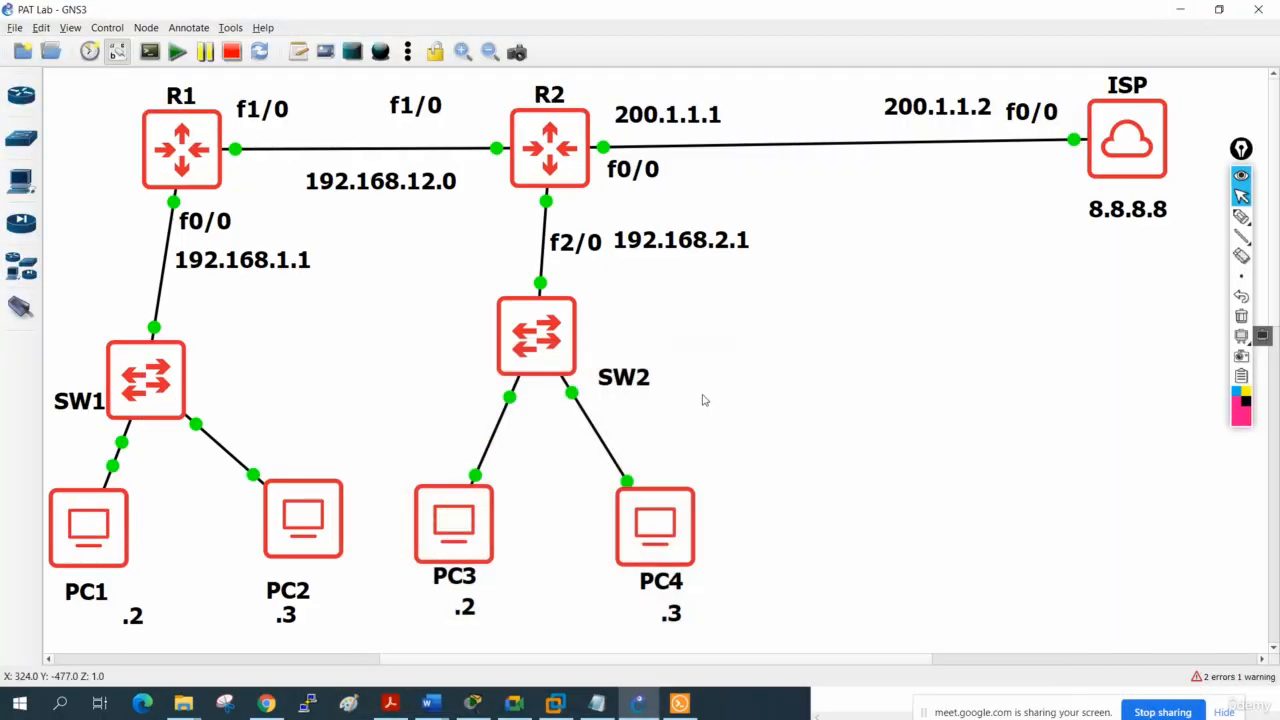
{"action": "right_click", "coordinate": [453, 533]}
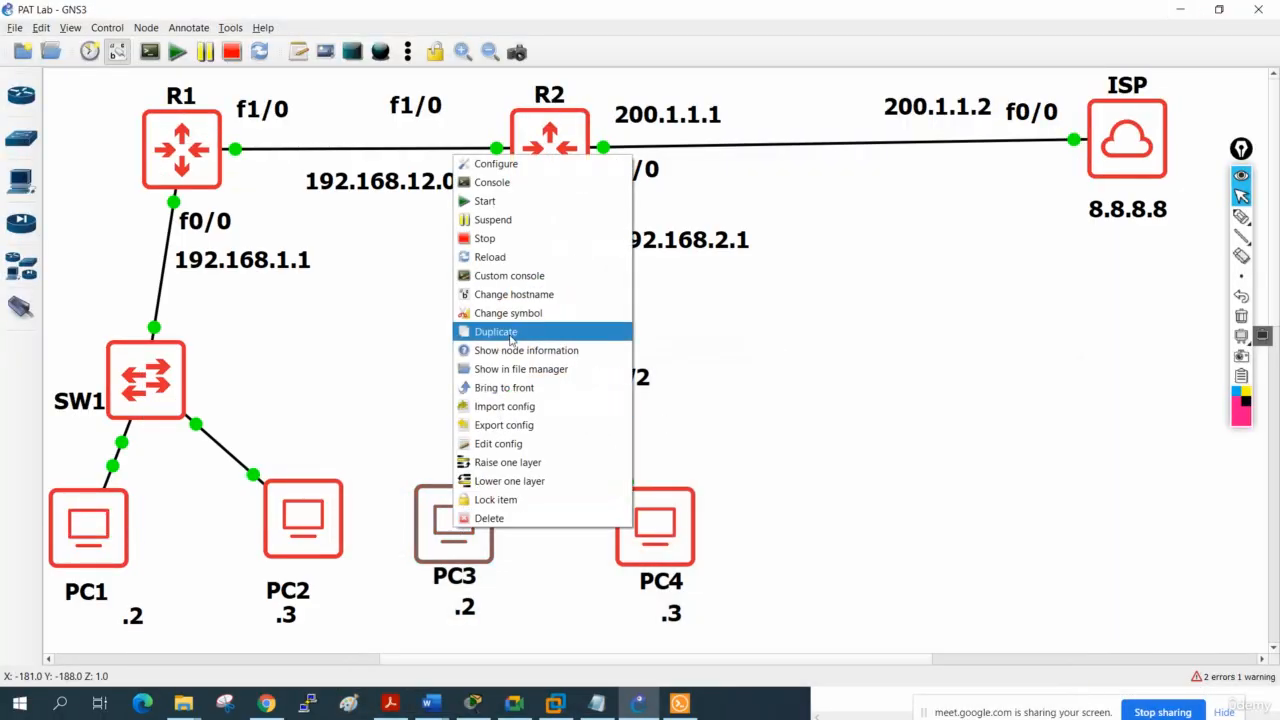
{"action": "left_click", "coordinate": [527, 184]}
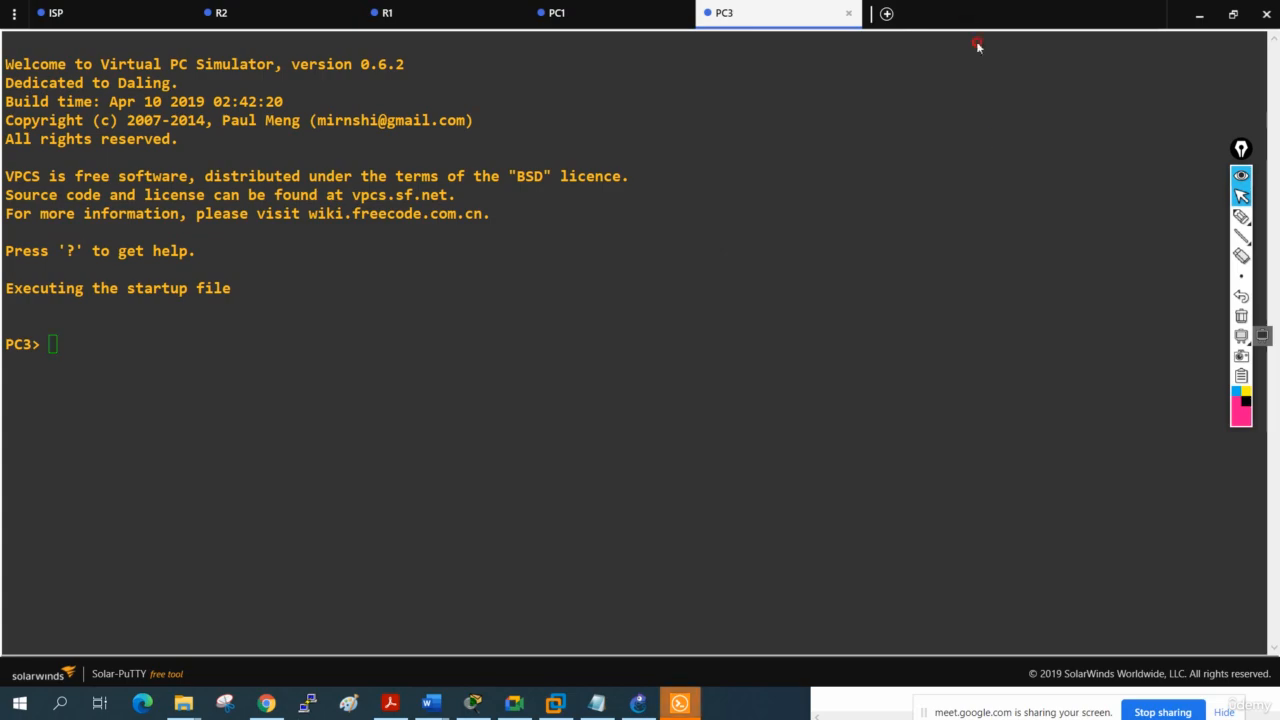
{"action": "left_click", "coordinate": [1199, 14]}
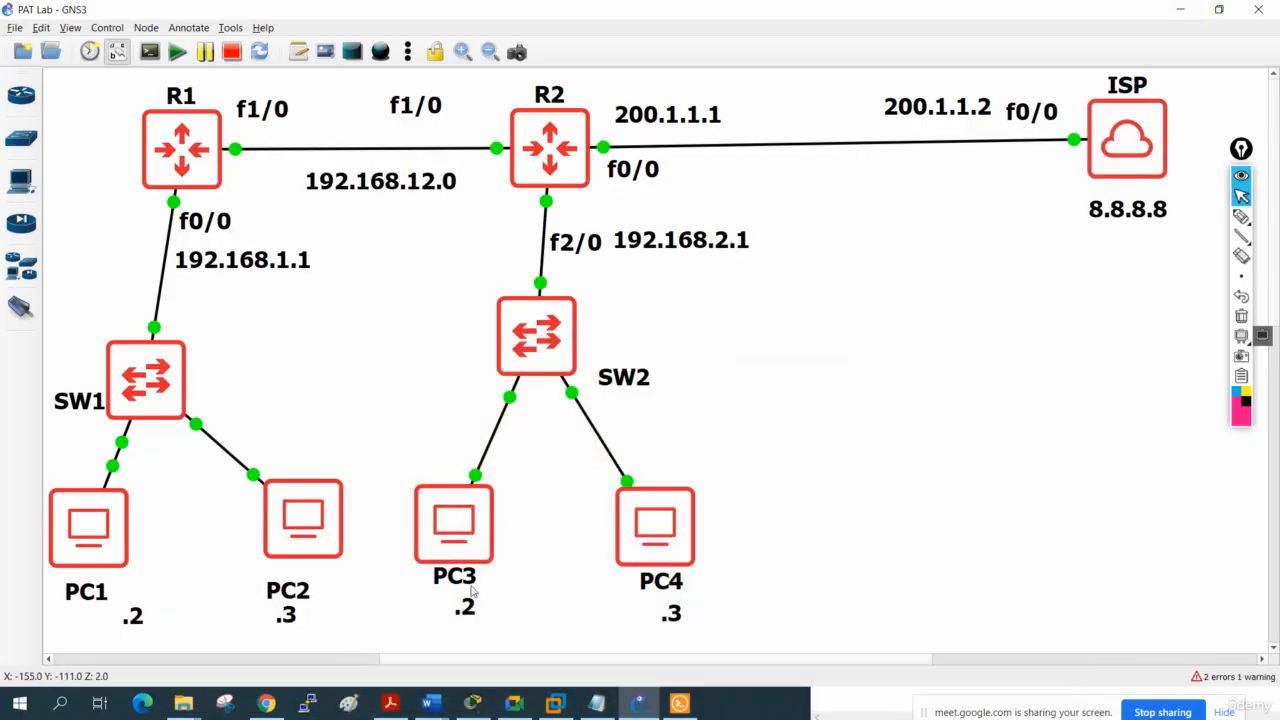
{"action": "left_click", "coordinate": [679, 703]}
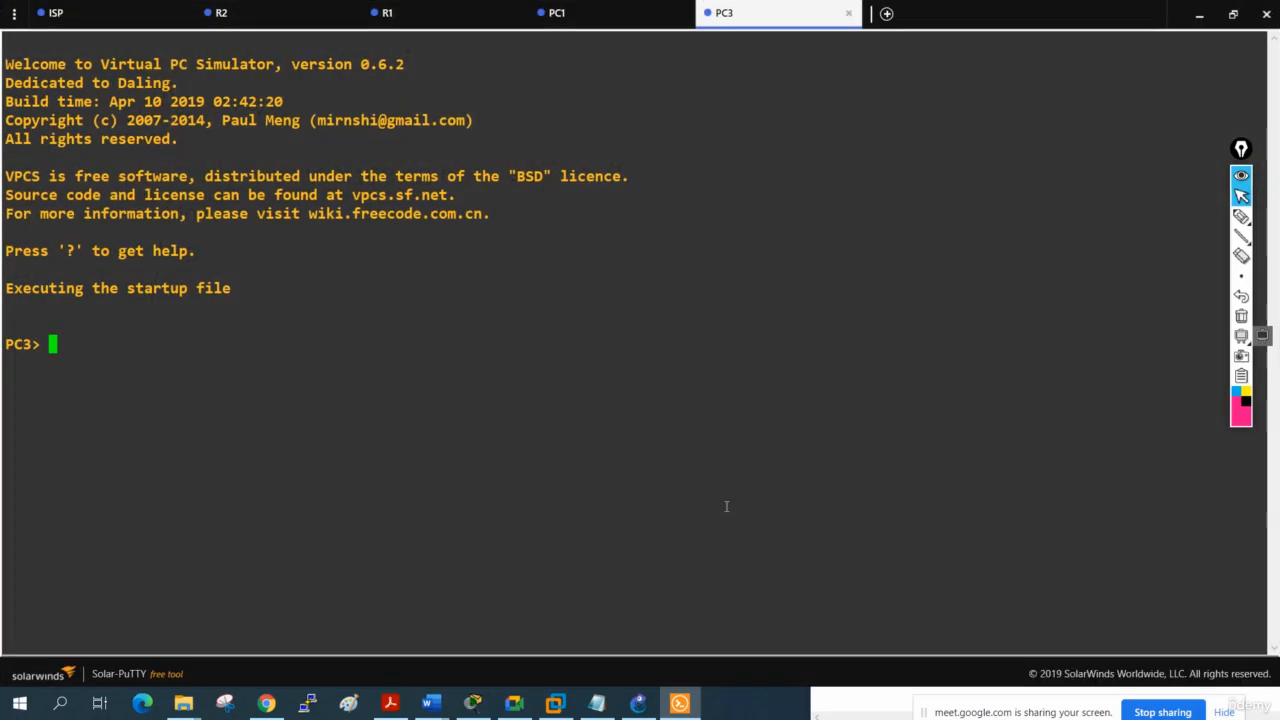
{"action": "type", "text": "sh ip"}
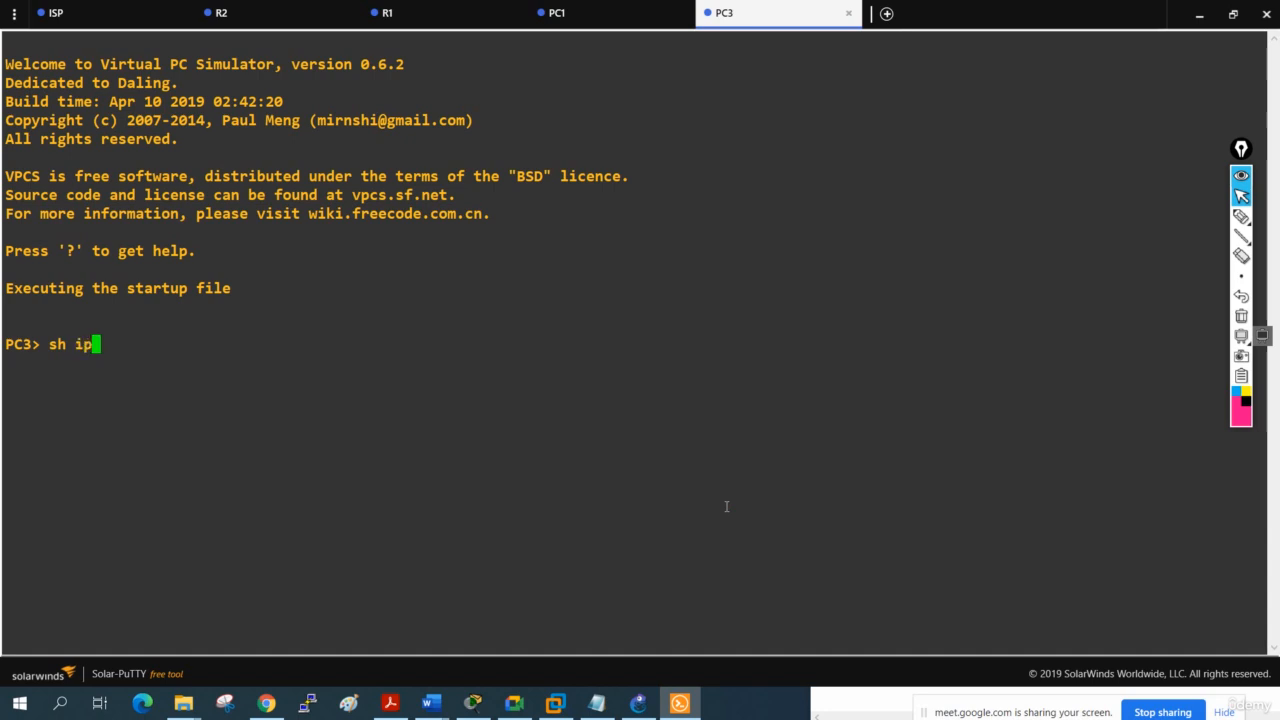
{"action": "key", "text": "Return"}
Assign PC3 the address 192.168.2.2/24 with gateway 192.168.2.1 and save its configuration.
{"action": "type", "text": "ip 1"}
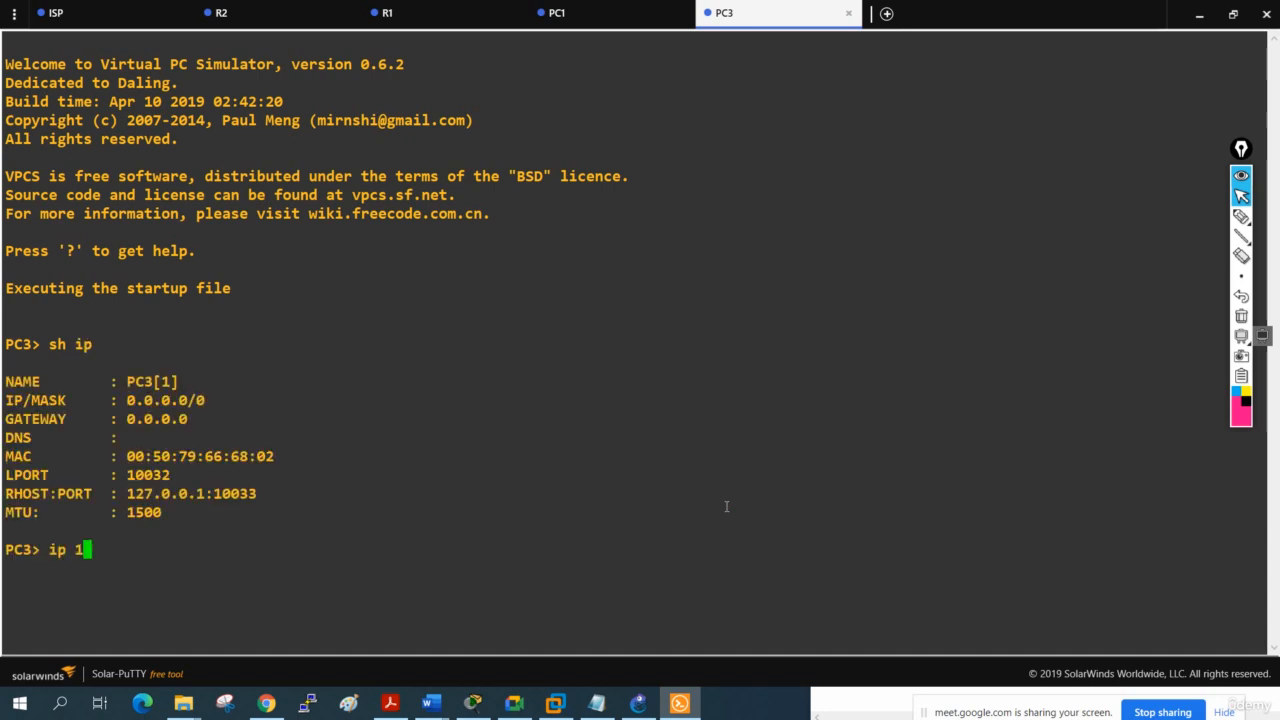
{"action": "type", "text": "92.168.2.2"}
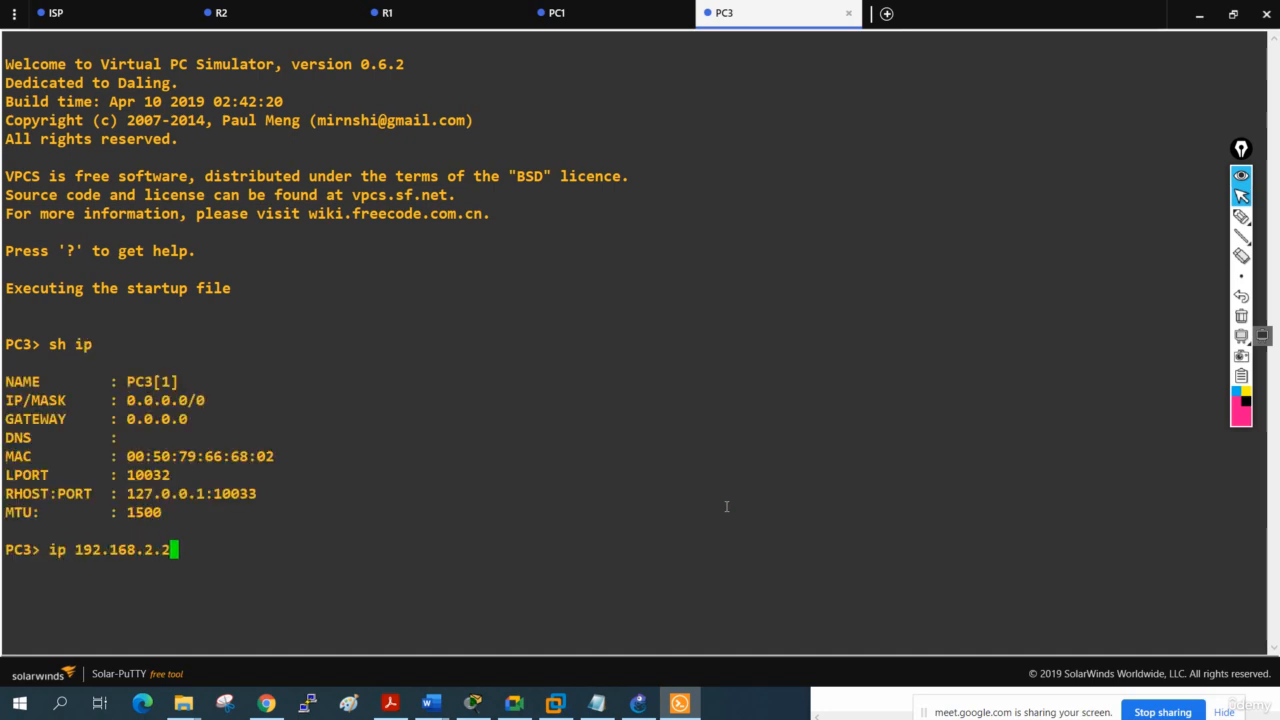
{"action": "type", "text": "/24 1"}
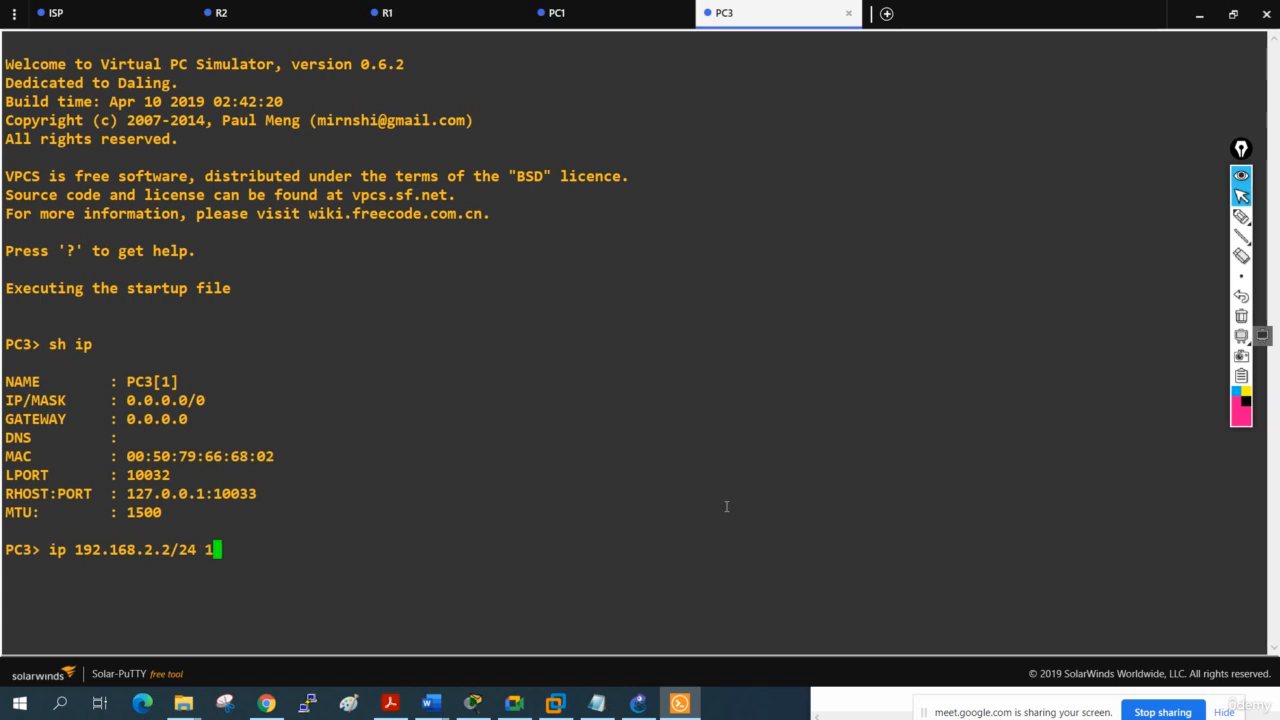
{"action": "type", "text": "92.168.2.1"}
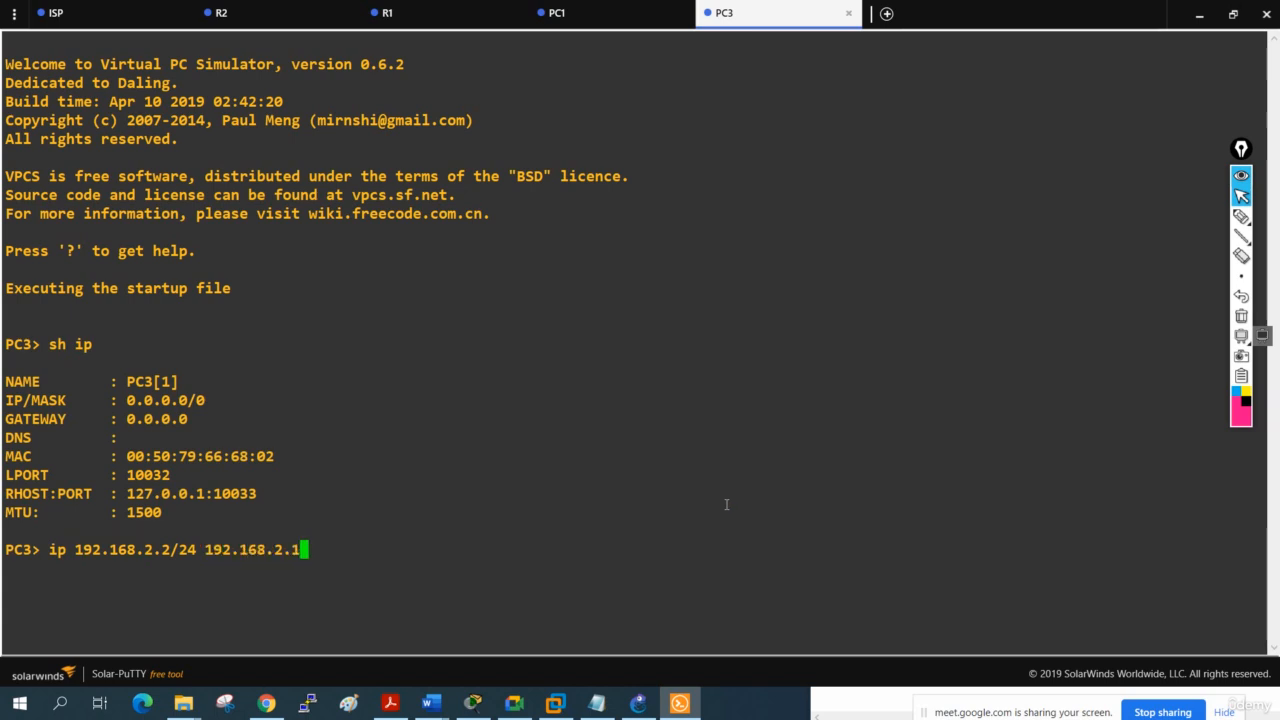
{"action": "key", "text": "Return"}
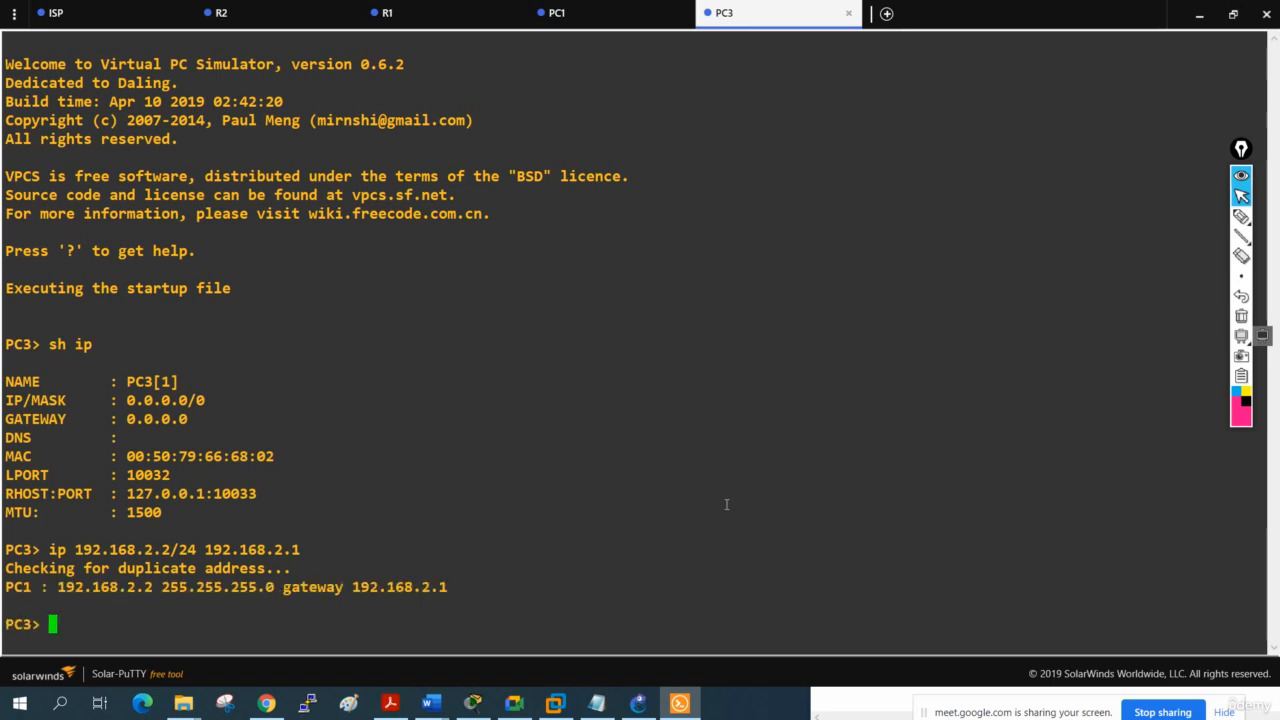
{"action": "type", "text": "save"}
Check PC3's IP settings again with sh ip and ping PC1 at 192.168.1.2.
{"action": "type", "text": "sh ip"}
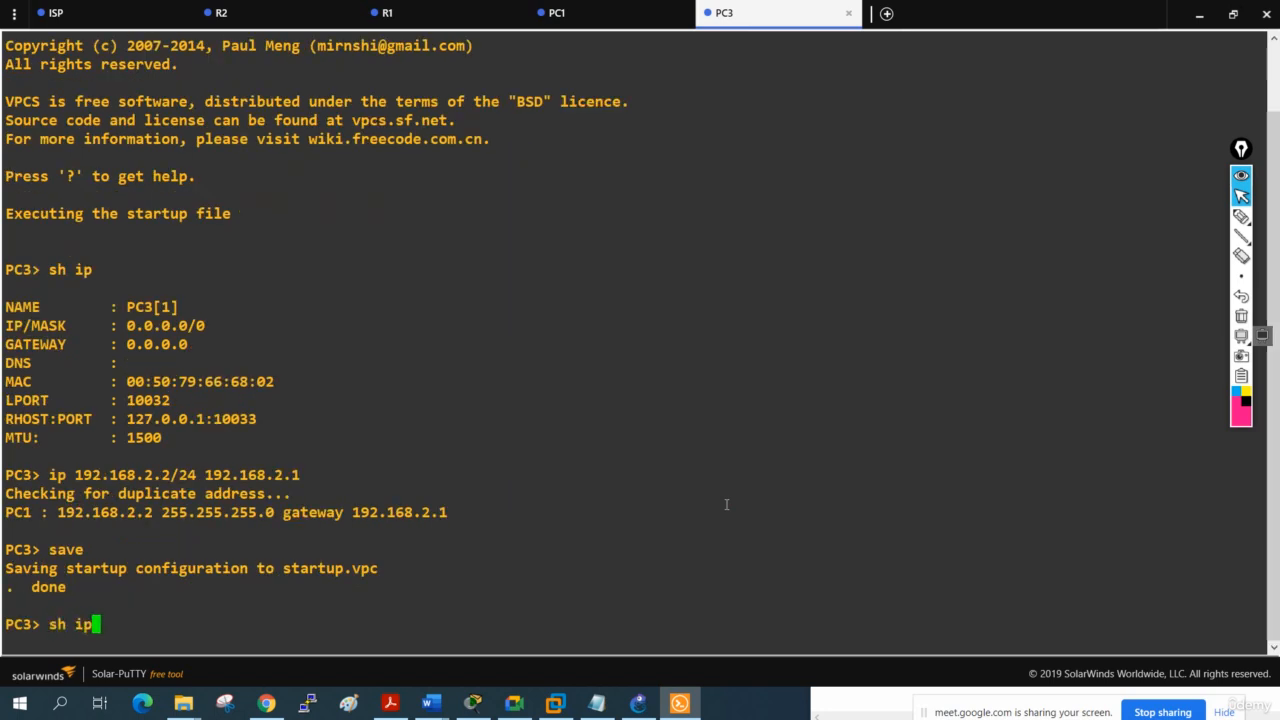
{"action": "key", "text": "Return"}
{"action": "type", "text": "ping"}
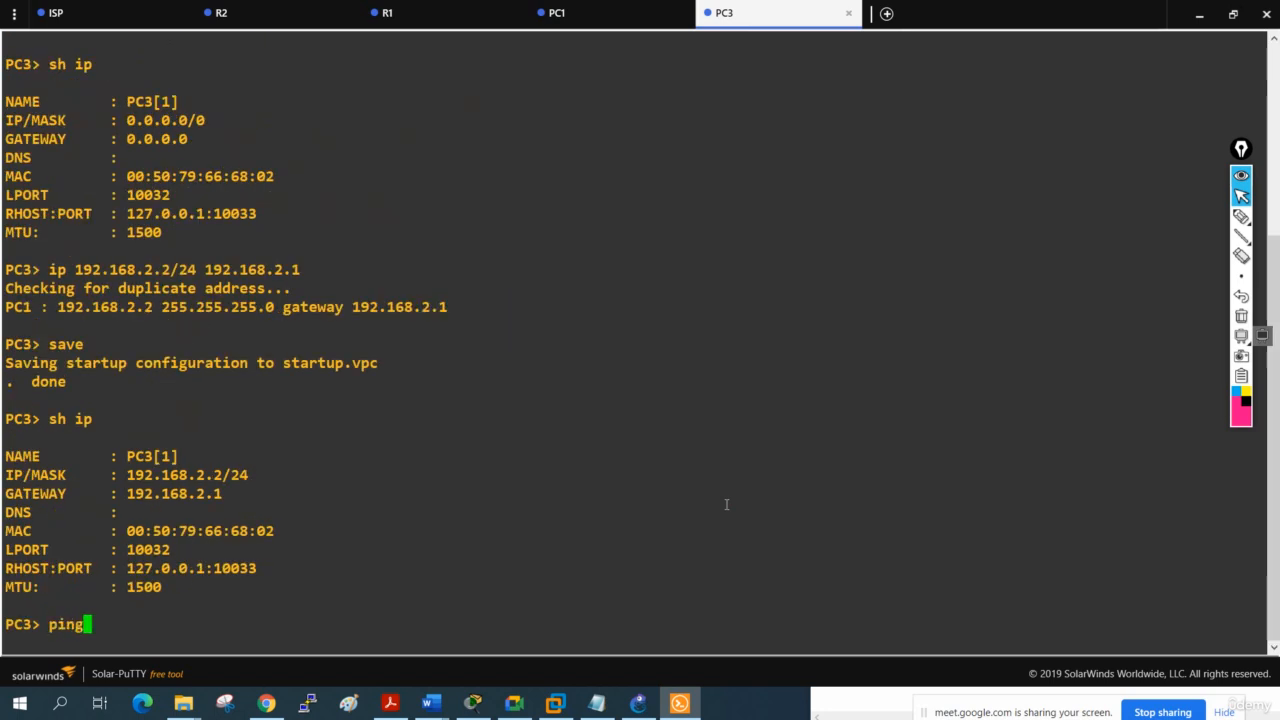
{"action": "type", "text": " 192.168.1.2"}
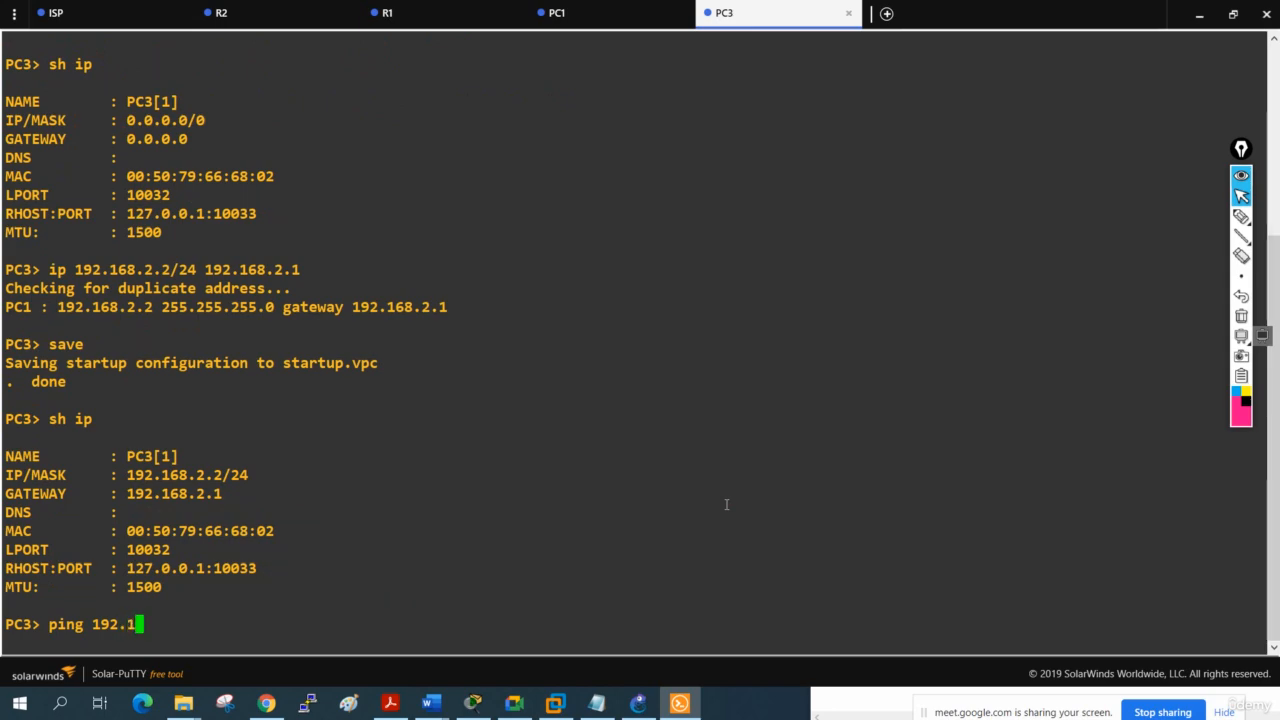
{"action": "key", "text": "Return"}
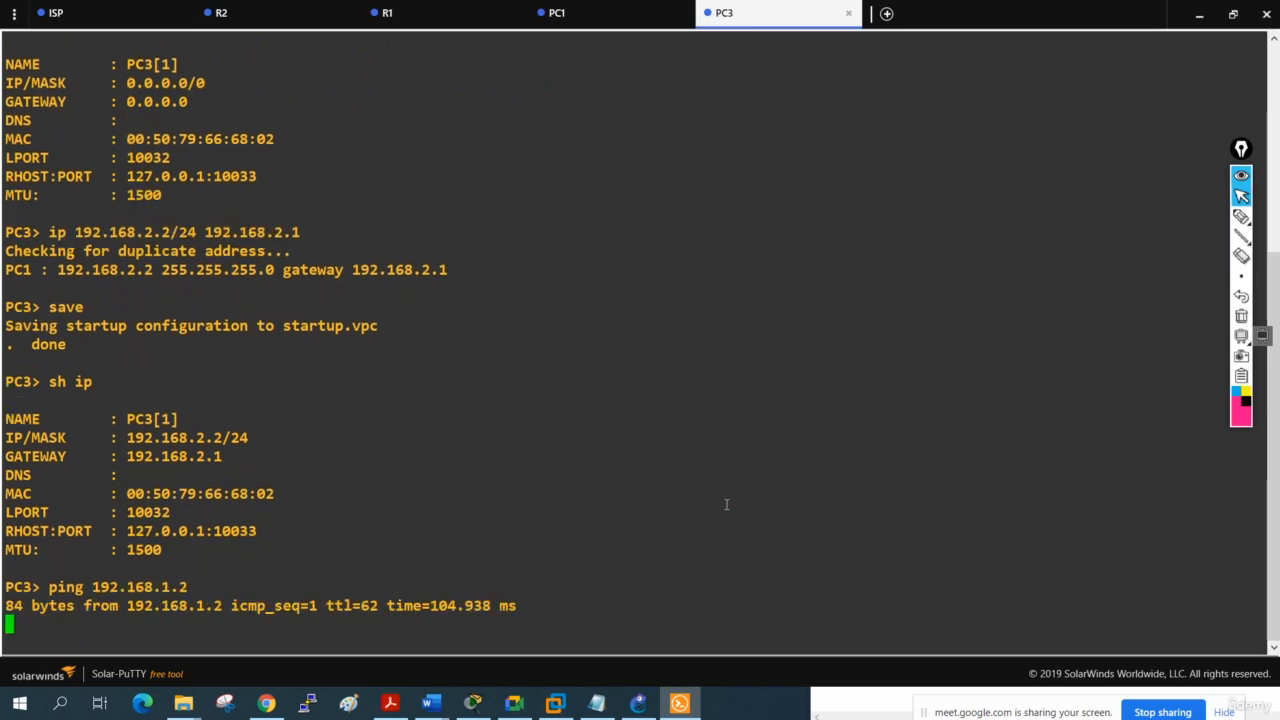
Shrink the console window, move it off most of the topology and ping 192.168.2.2 from PC1.
{"action": "left_click", "coordinate": [1233, 14]}
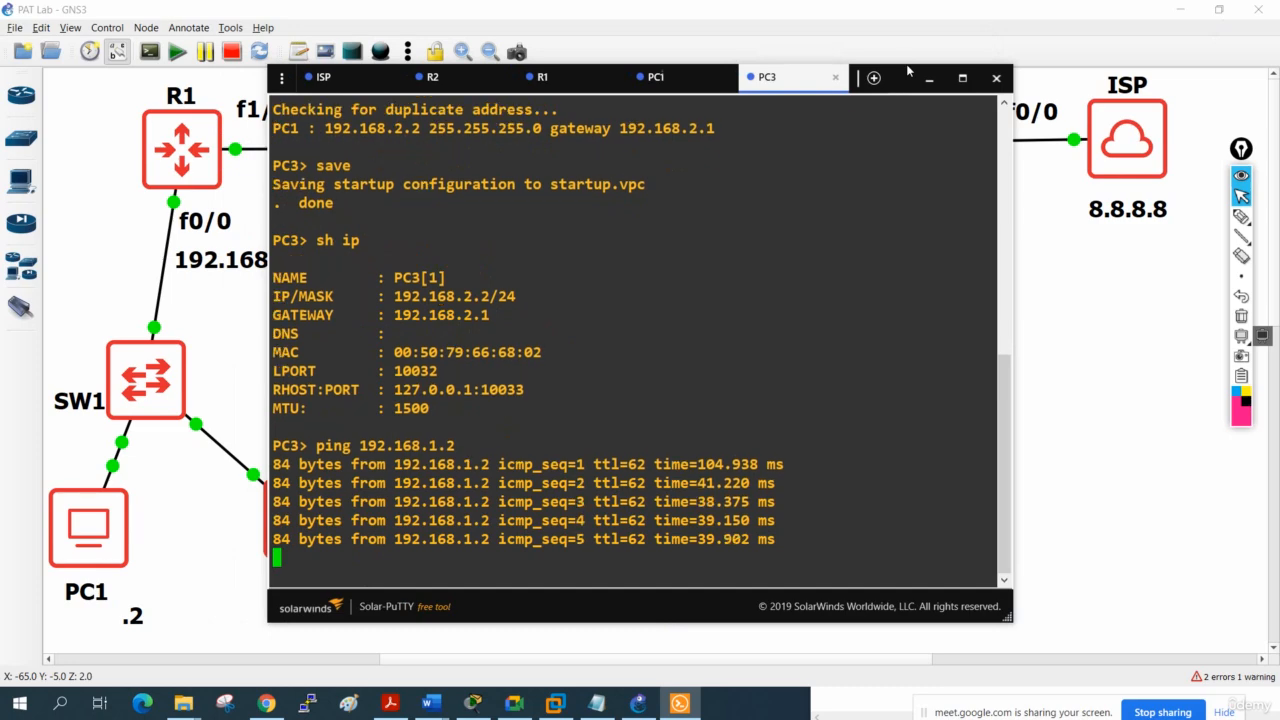
{"action": "left_click_drag", "start_coordinate": [908, 68], "coordinate": [916, 293]}
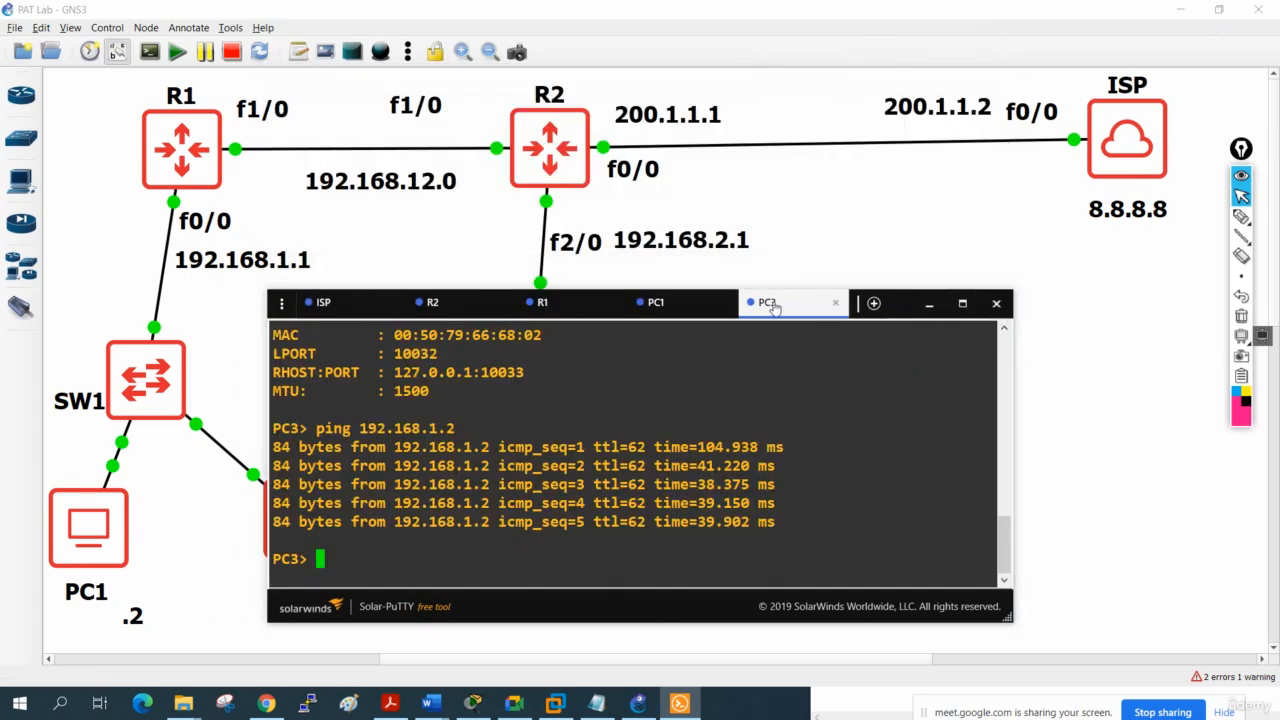
{"action": "left_click_drag", "start_coordinate": [778, 303], "coordinate": [1135, 238]}
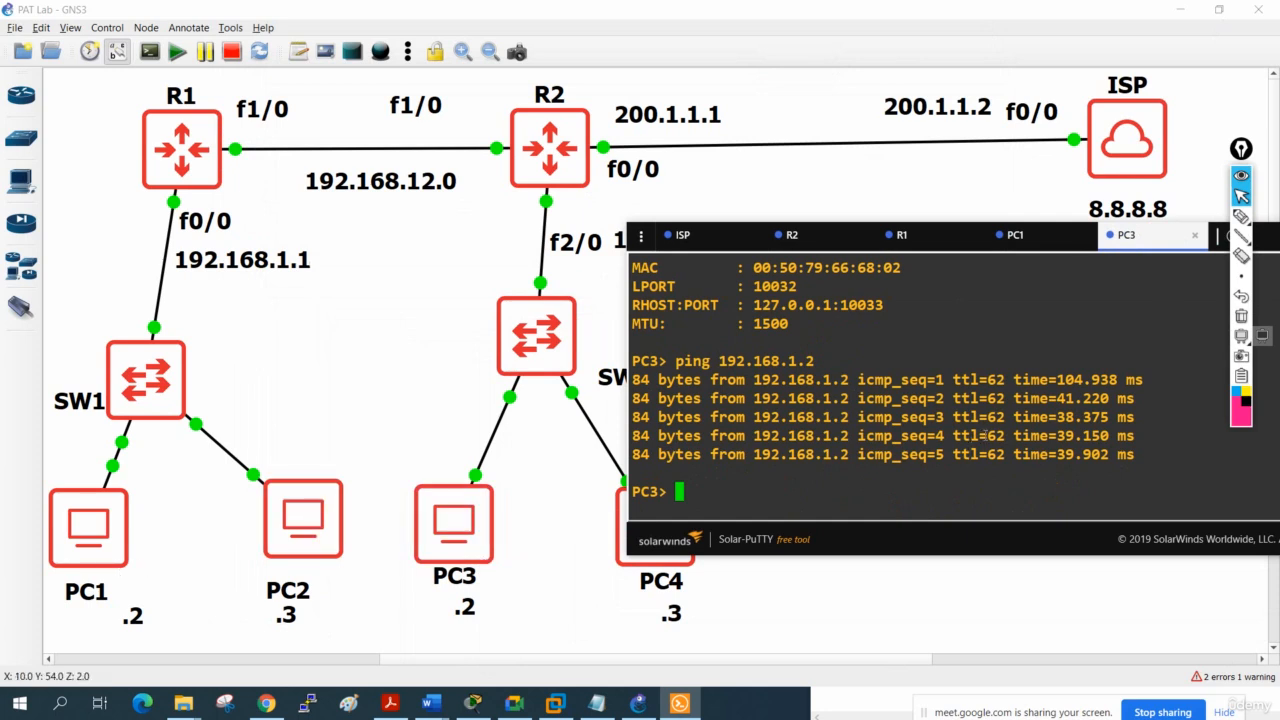
{"action": "left_click", "coordinate": [1040, 236]}
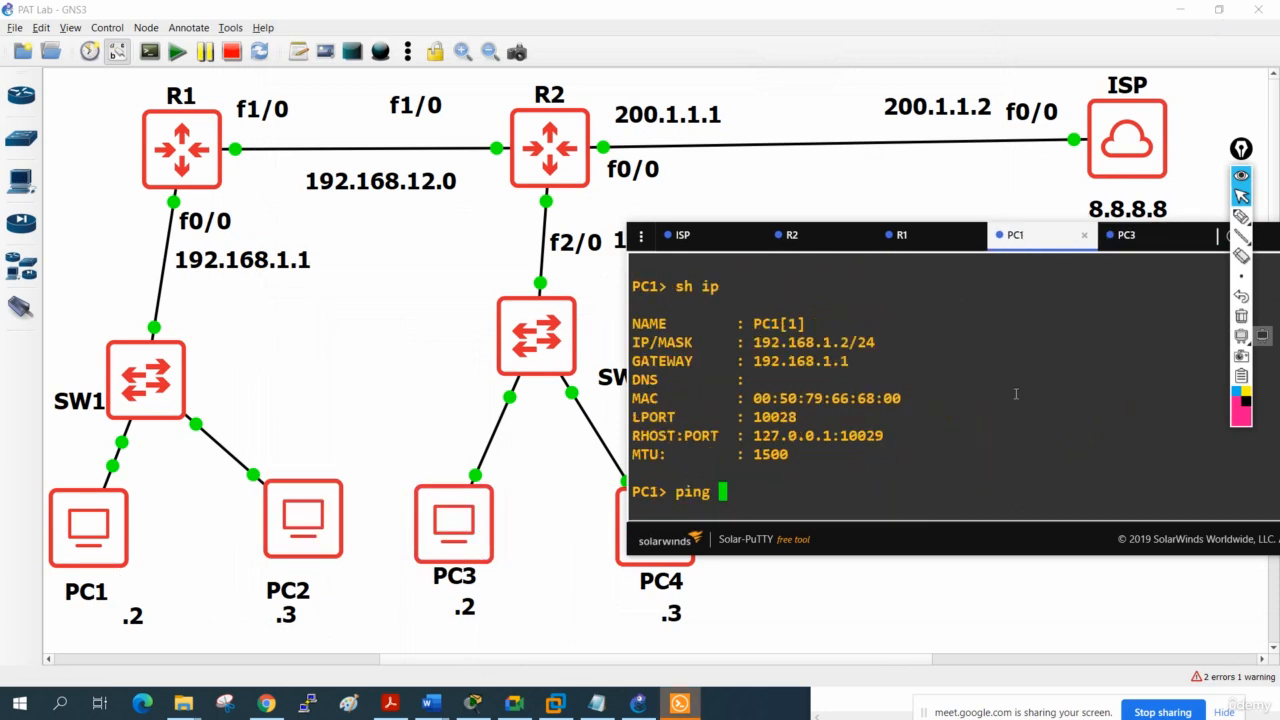
{"action": "type", "text": "192.168.2.2"}
{"action": "key", "text": "Return"}
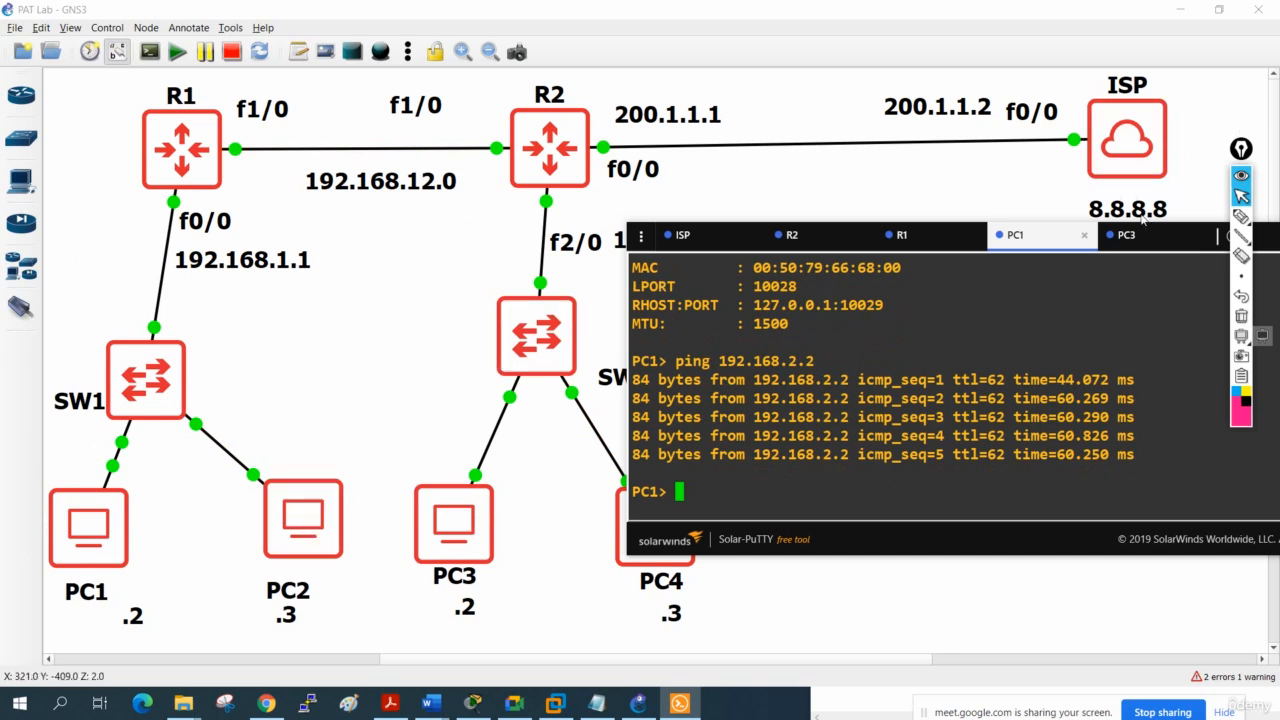
Ping the ISP address 8.8.8.8 from PC1 and move the console clear of the topology.
{"action": "type", "text": "ping 8.8.8"}
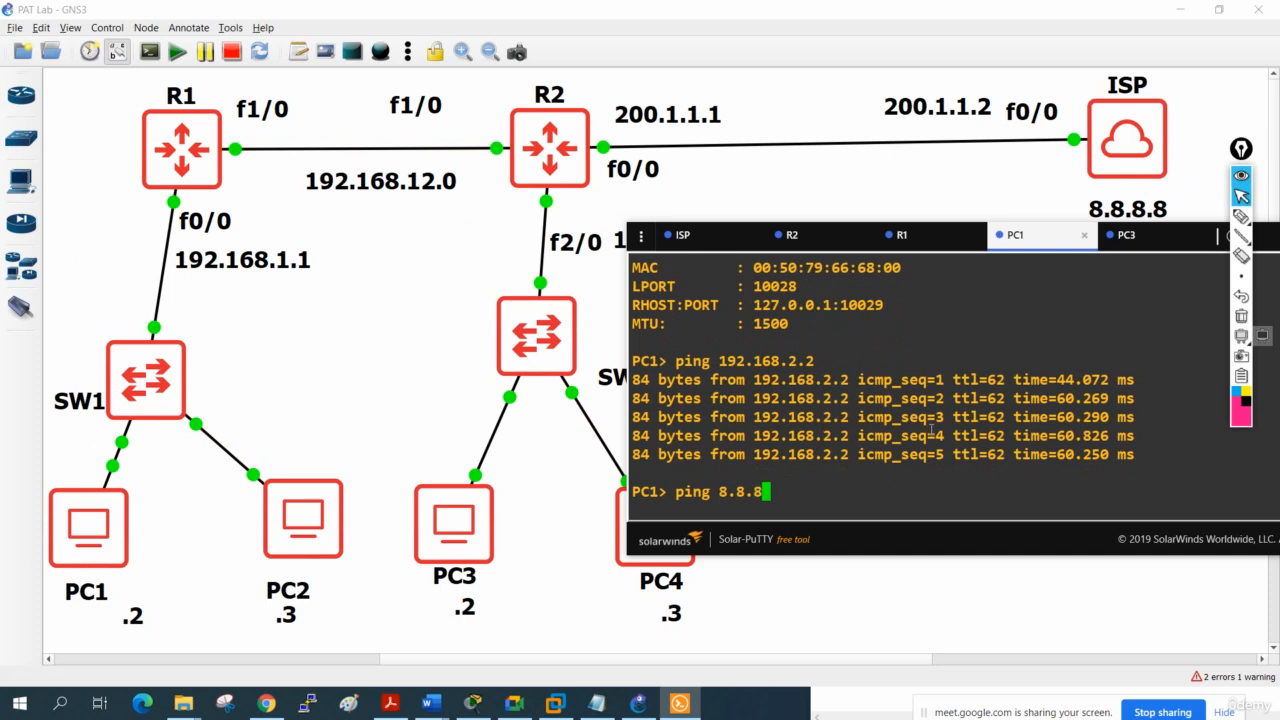
{"action": "type", "text": ".8"}
{"action": "key", "text": "Return"}
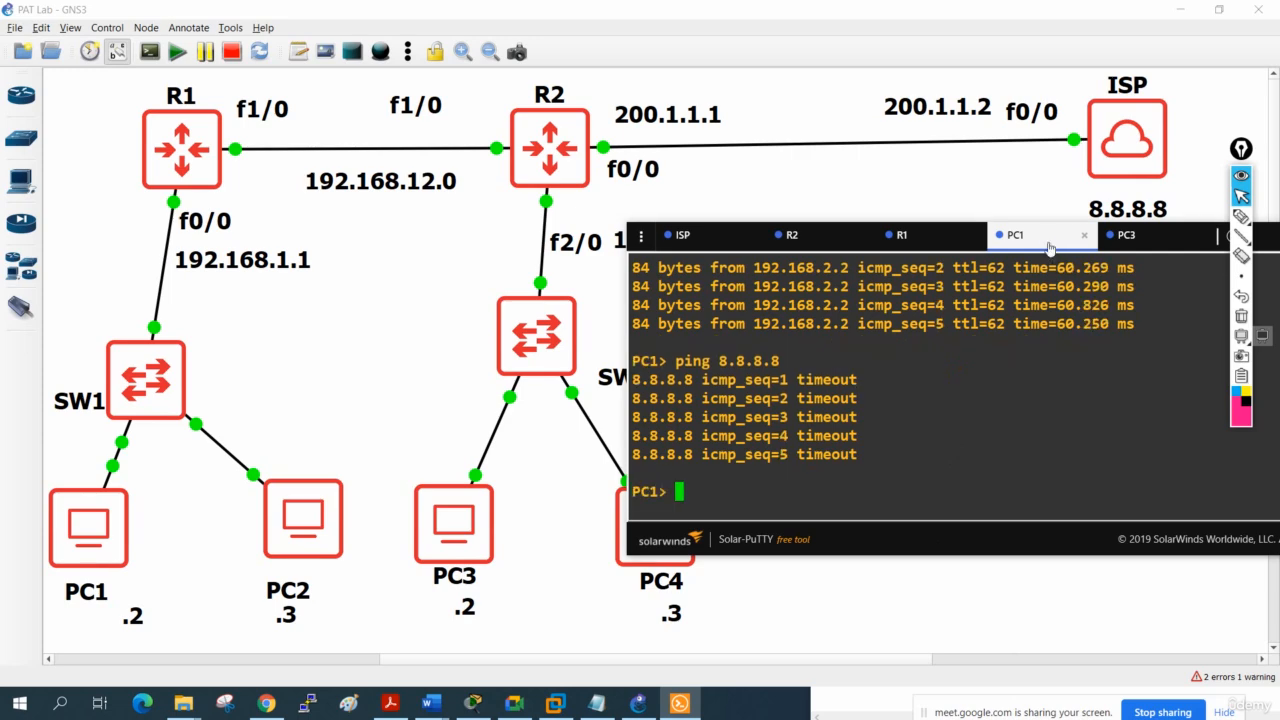
{"action": "left_click_drag", "start_coordinate": [1049, 245], "coordinate": [1186, 327]}
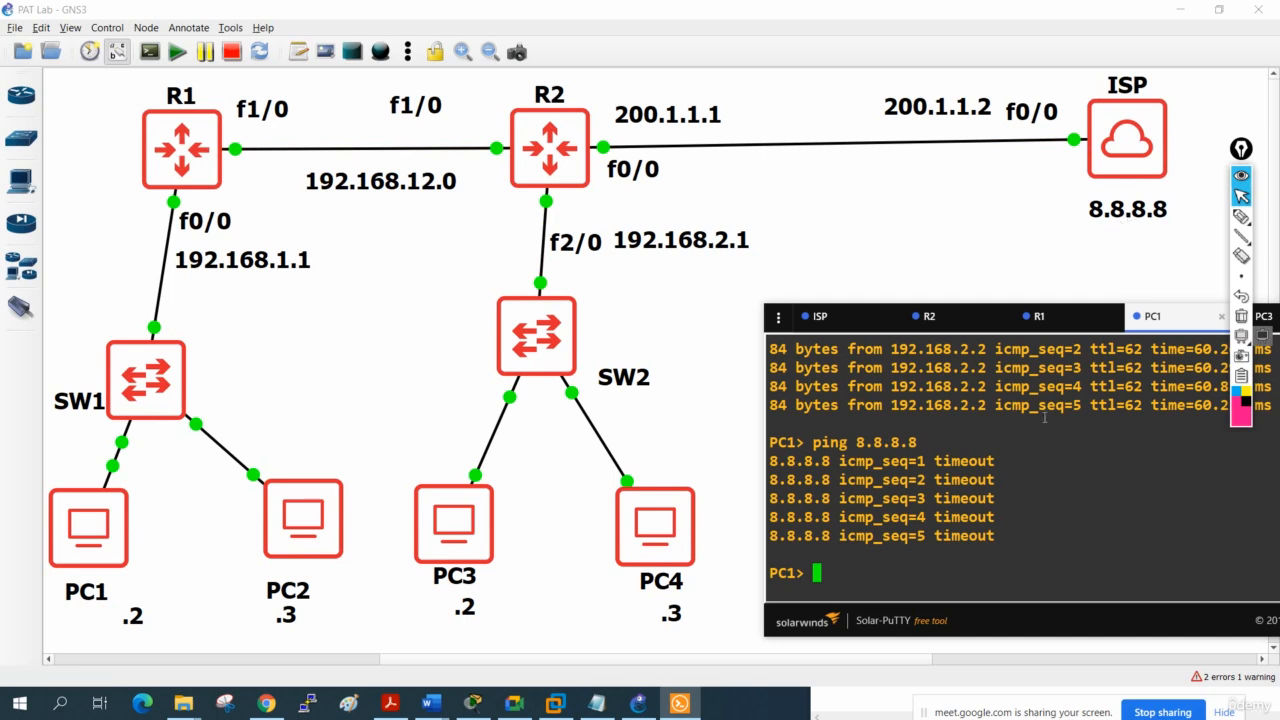
Switch to the PAT Lab.txt notes in Notepad and place the window beside the R1 and R2 topology.
{"action": "key", "text": "alt+Tab"}
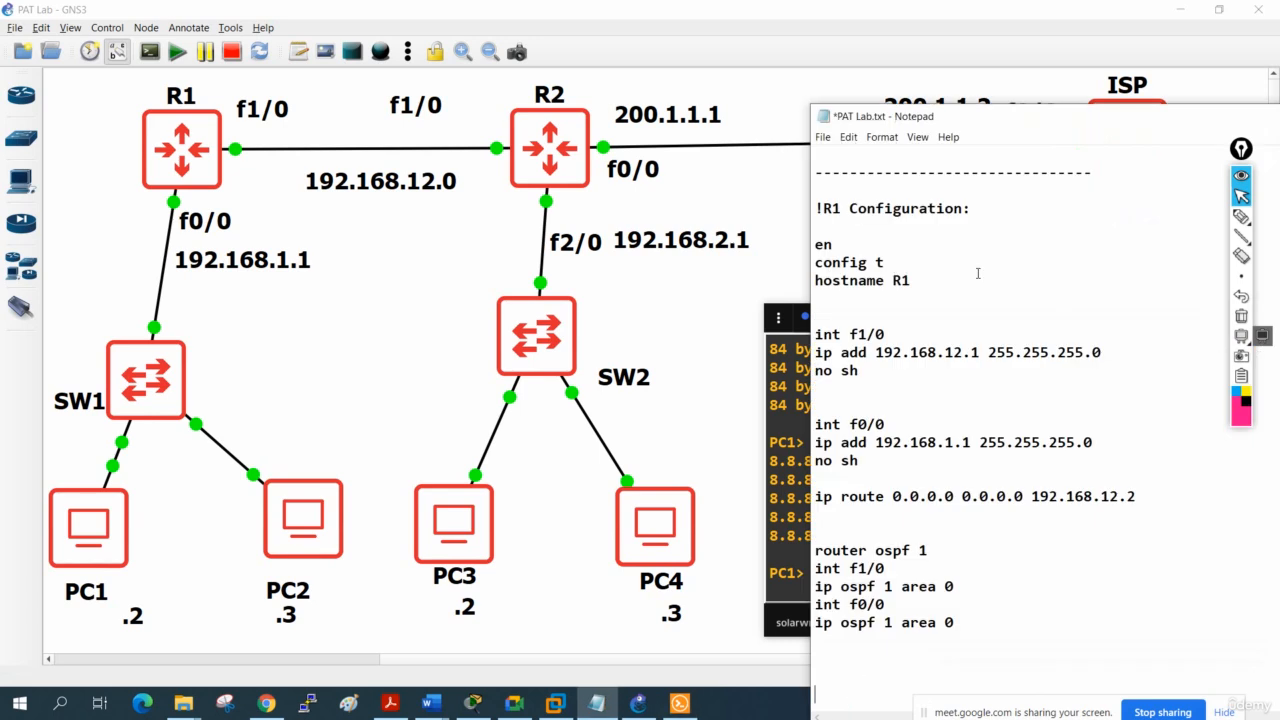
{"action": "left_click_drag", "start_coordinate": [993, 126], "coordinate": [862, 47]}
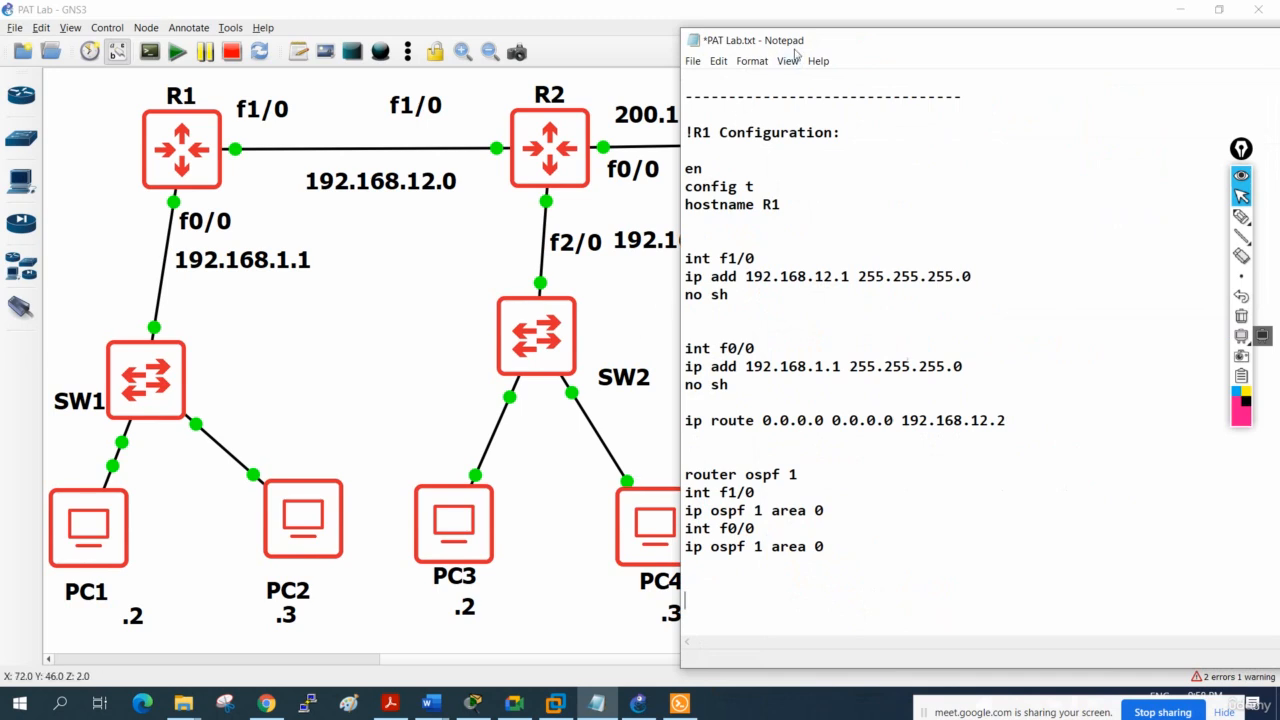
{"action": "left_click_drag", "start_coordinate": [796, 55], "coordinate": [992, 169]}
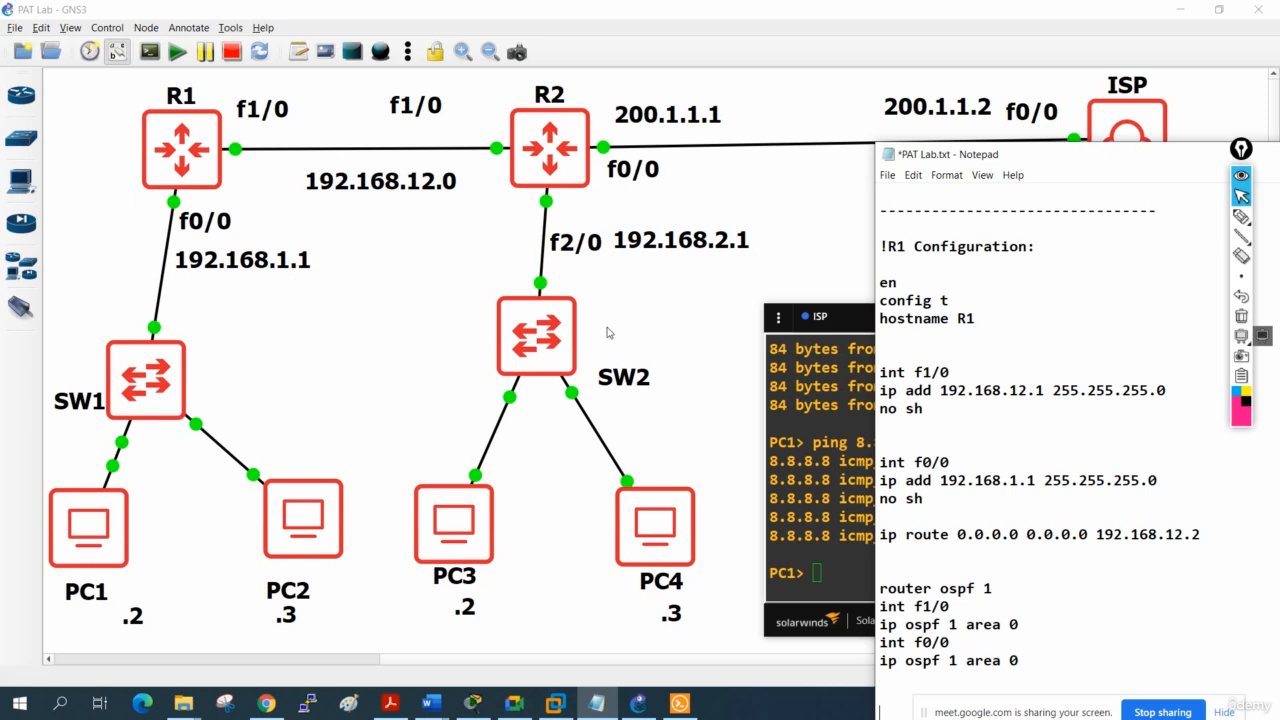
With the annotation pen, circle 192.168.1.1, link it to PC1 and write the circled network 192.168.1.0 below it.
{"action": "left_click", "coordinate": [1241, 216]}
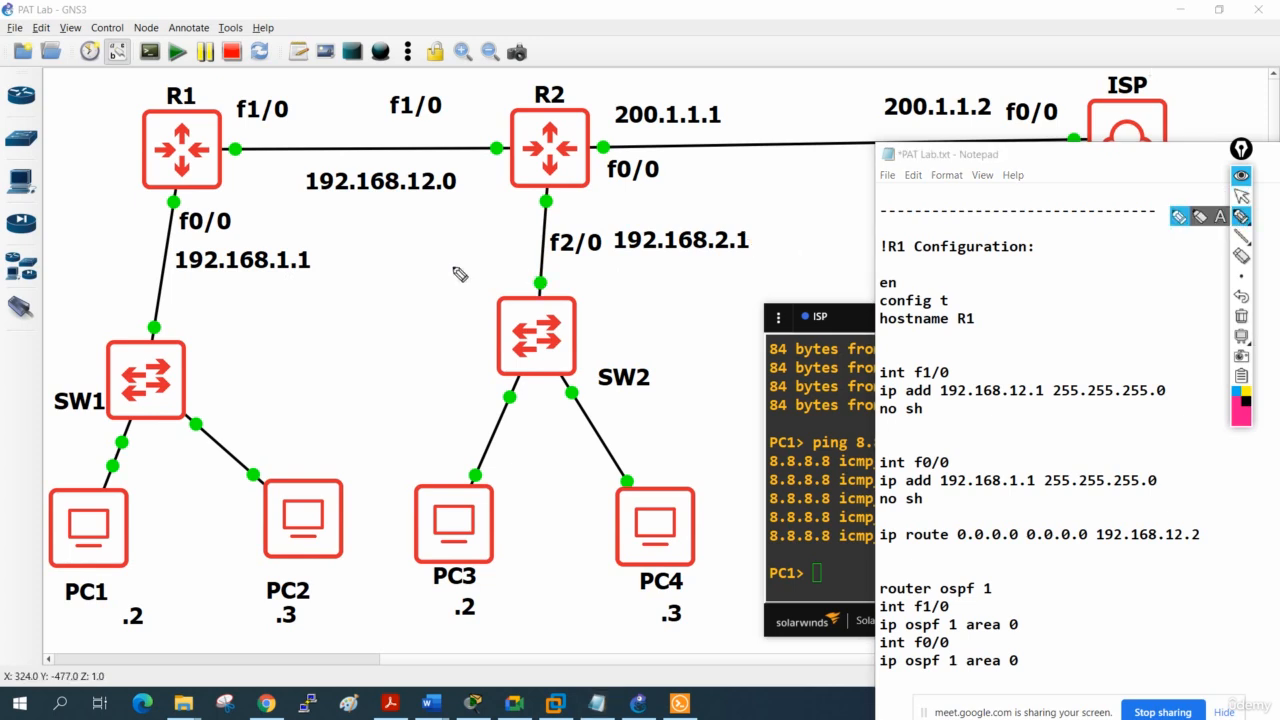
{"action": "mouse_move", "coordinate": [325, 245]}
{"action": "left_mouse_down"}
{"action": "mouse_move", "coordinate": [190, 242]}
{"action": "mouse_move", "coordinate": [249, 291]}
{"action": "mouse_move", "coordinate": [330, 245]}
{"action": "left_mouse_up"}
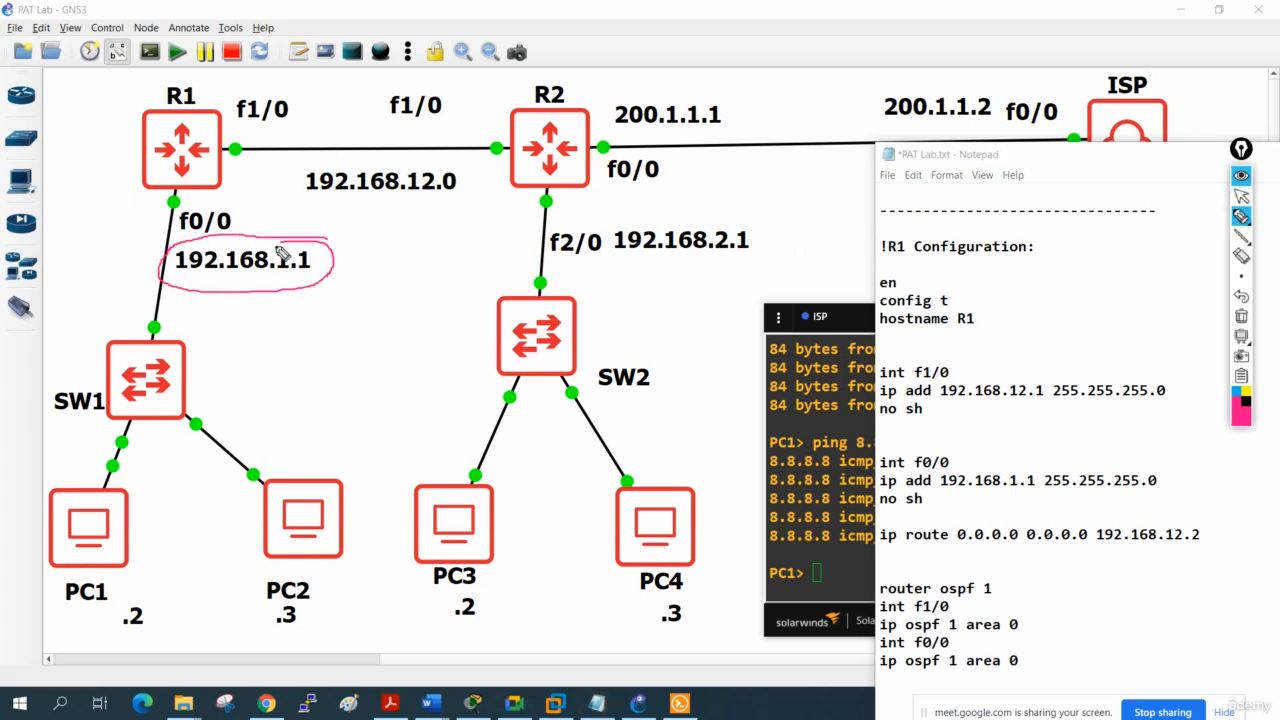
{"action": "left_click_drag", "start_coordinate": [226, 284], "coordinate": [106, 516]}
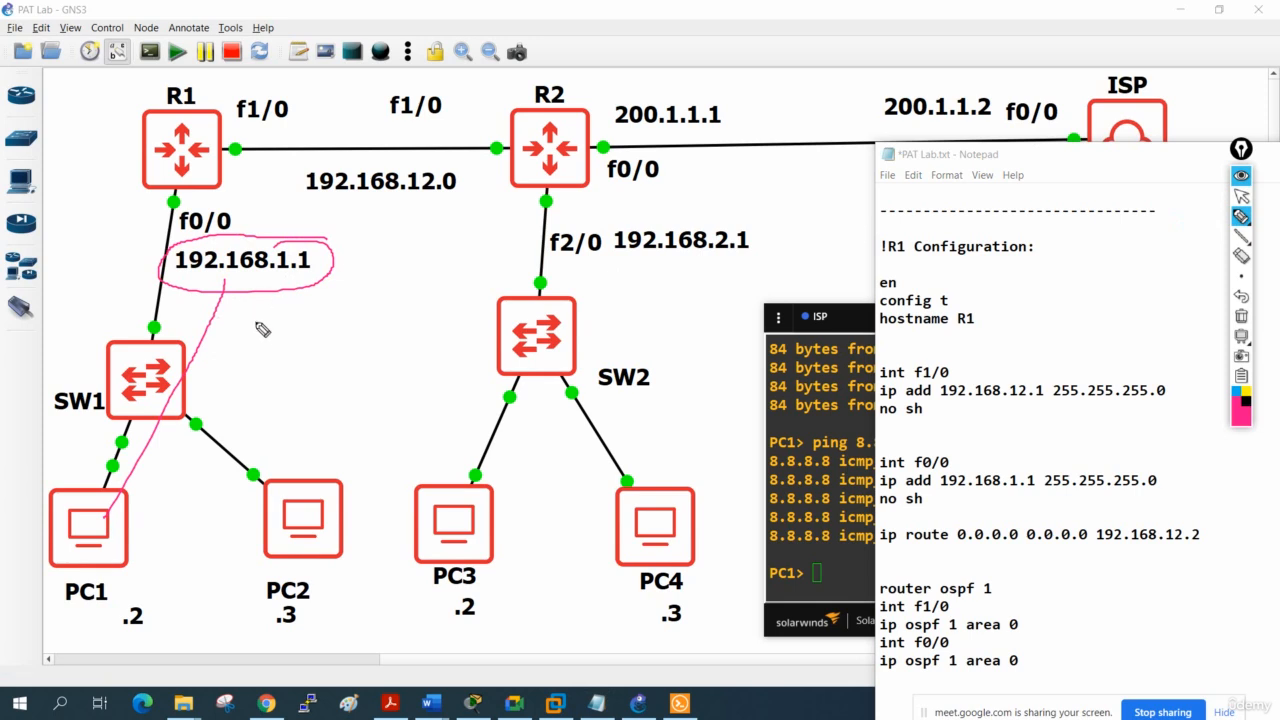
{"action": "mouse_move", "coordinate": [255, 324]}
{"action": "left_mouse_down"}
{"action": "mouse_move", "coordinate": [253, 342]}
{"action": "mouse_move", "coordinate": [353, 317]}
{"action": "left_mouse_up"}
{"action": "left_click", "coordinate": [288, 333]}
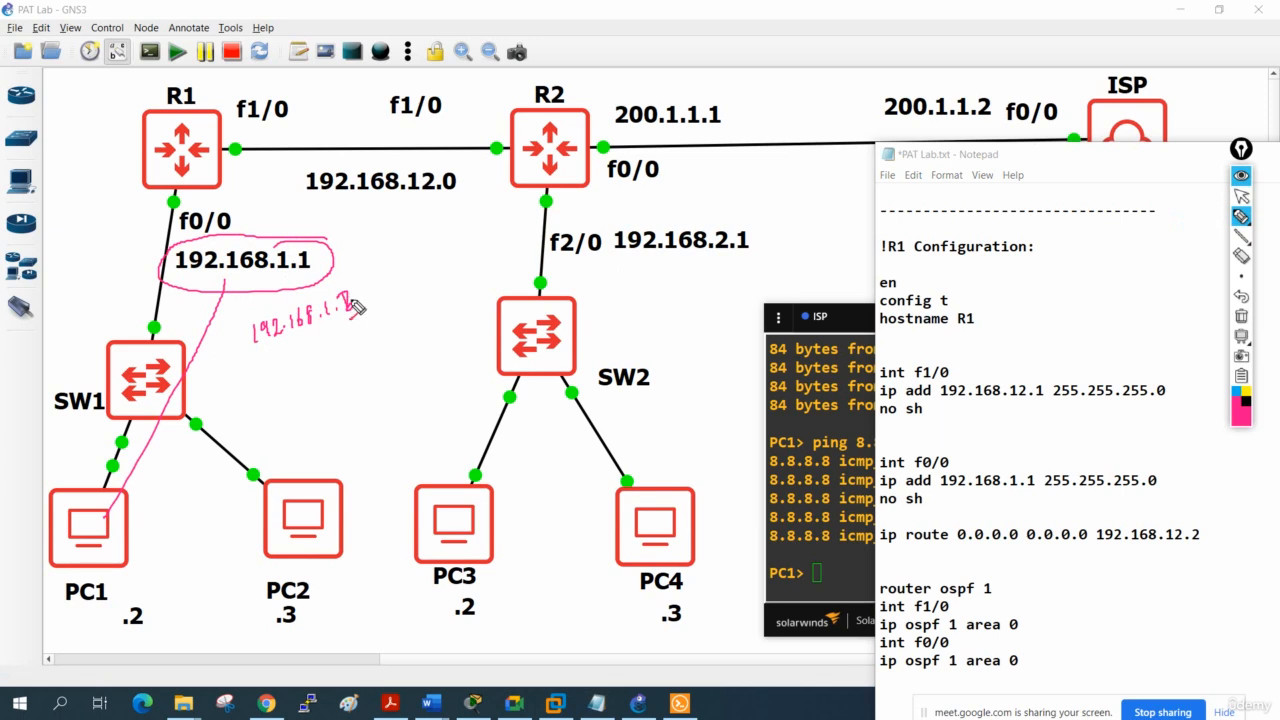
{"action": "mouse_move", "coordinate": [267, 366]}
{"action": "left_mouse_down"}
{"action": "mouse_move", "coordinate": [265, 386]}
{"action": "mouse_move", "coordinate": [325, 374]}
{"action": "mouse_move", "coordinate": [372, 340]}
{"action": "left_mouse_up"}
{"action": "mouse_move", "coordinate": [292, 401]}
{"action": "left_mouse_down"}
{"action": "mouse_move", "coordinate": [368, 371]}
{"action": "mouse_move", "coordinate": [360, 326]}
{"action": "mouse_move", "coordinate": [252, 392]}
{"action": "mouse_move", "coordinate": [347, 338]}
{"action": "left_mouse_up"}
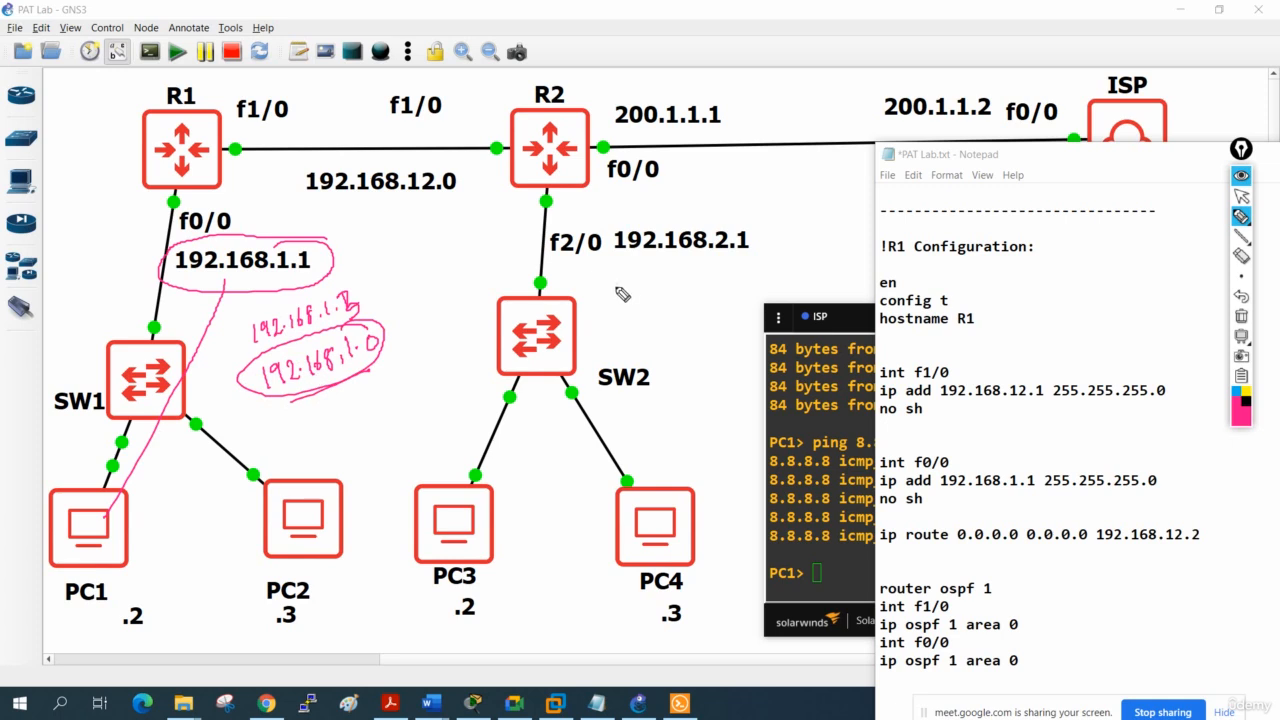
Write and circle the network 192.168.2.0 below R2's f2/0 address and mark the host numbers at PC3 and PC4.
{"action": "mouse_move", "coordinate": [599, 304]}
{"action": "left_mouse_down"}
{"action": "mouse_move", "coordinate": [603, 326]}
{"action": "mouse_move", "coordinate": [618, 302]}
{"action": "mouse_move", "coordinate": [621, 319]}
{"action": "left_mouse_up"}
{"action": "left_click_drag", "start_coordinate": [625, 297], "coordinate": [731, 277]}
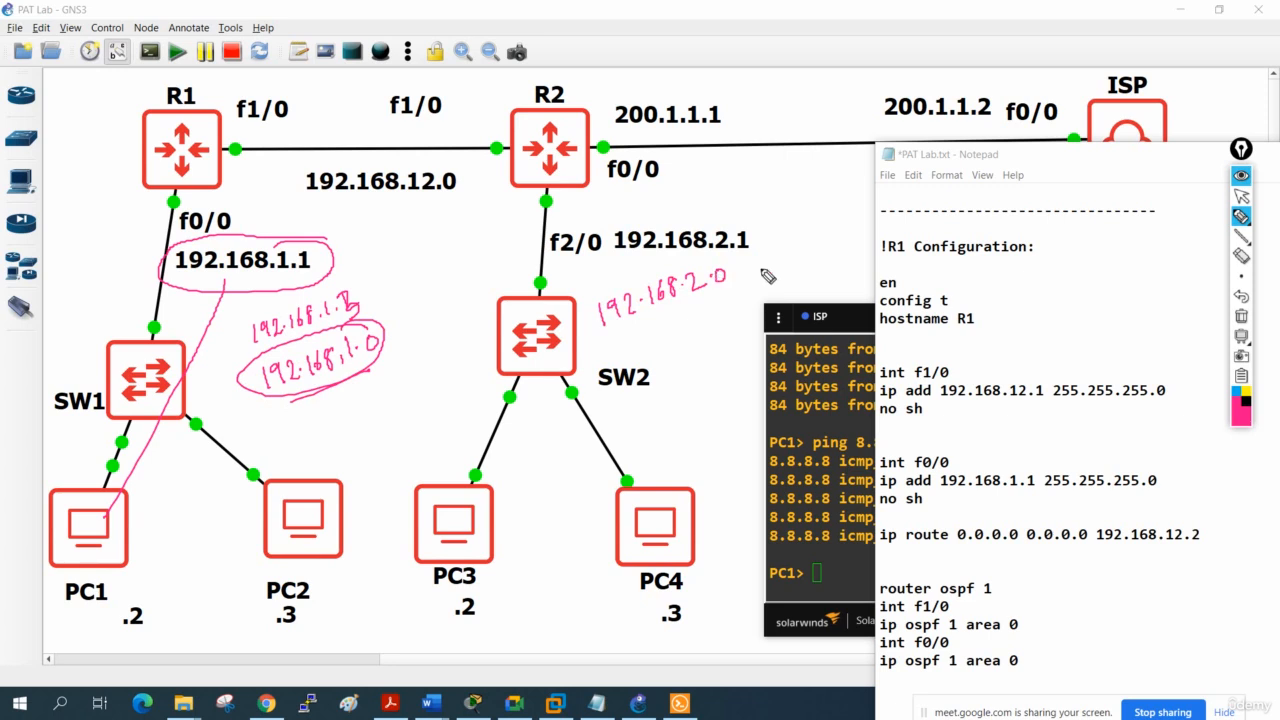
{"action": "left_click_drag", "start_coordinate": [481, 607], "coordinate": [497, 584]}
{"action": "left_click_drag", "start_coordinate": [678, 597], "coordinate": [665, 617]}
{"action": "left_click_drag", "start_coordinate": [552, 538], "coordinate": [580, 550]}
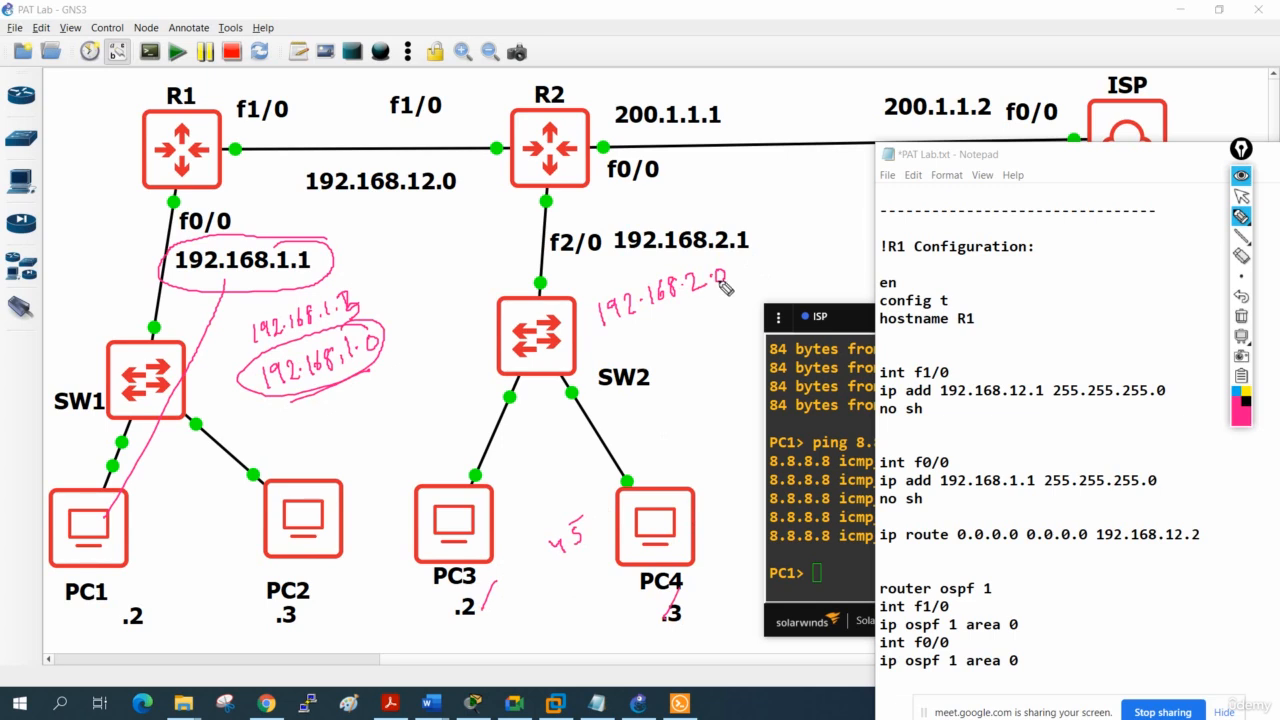
{"action": "mouse_move", "coordinate": [601, 338]}
{"action": "left_mouse_down"}
{"action": "mouse_move", "coordinate": [728, 314]}
{"action": "mouse_move", "coordinate": [600, 343]}
{"action": "left_mouse_up"}
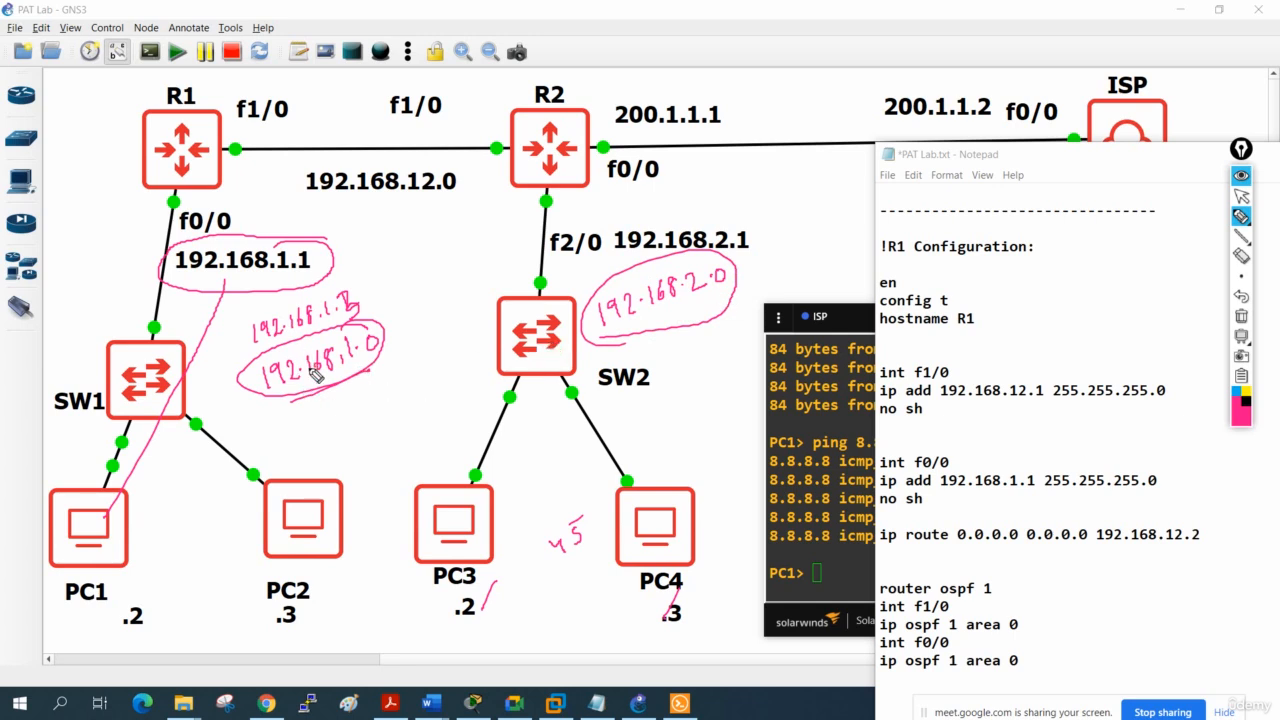
{"action": "left_click_drag", "start_coordinate": [636, 335], "coordinate": [657, 322]}
Sketch an extra link from R1 to a circled 3.0 network and erase all the annotations.
{"action": "mouse_move", "coordinate": [150, 178]}
{"action": "left_mouse_down"}
{"action": "mouse_move", "coordinate": [24, 248]}
{"action": "mouse_move", "coordinate": [42, 272]}
{"action": "mouse_move", "coordinate": [38, 300]}
{"action": "mouse_move", "coordinate": [88, 277]}
{"action": "mouse_move", "coordinate": [69, 270]}
{"action": "mouse_move", "coordinate": [60, 330]}
{"action": "mouse_move", "coordinate": [96, 312]}
{"action": "mouse_move", "coordinate": [40, 360]}
{"action": "mouse_move", "coordinate": [110, 300]}
{"action": "left_mouse_up"}
{"action": "left_click", "coordinate": [54, 287]}
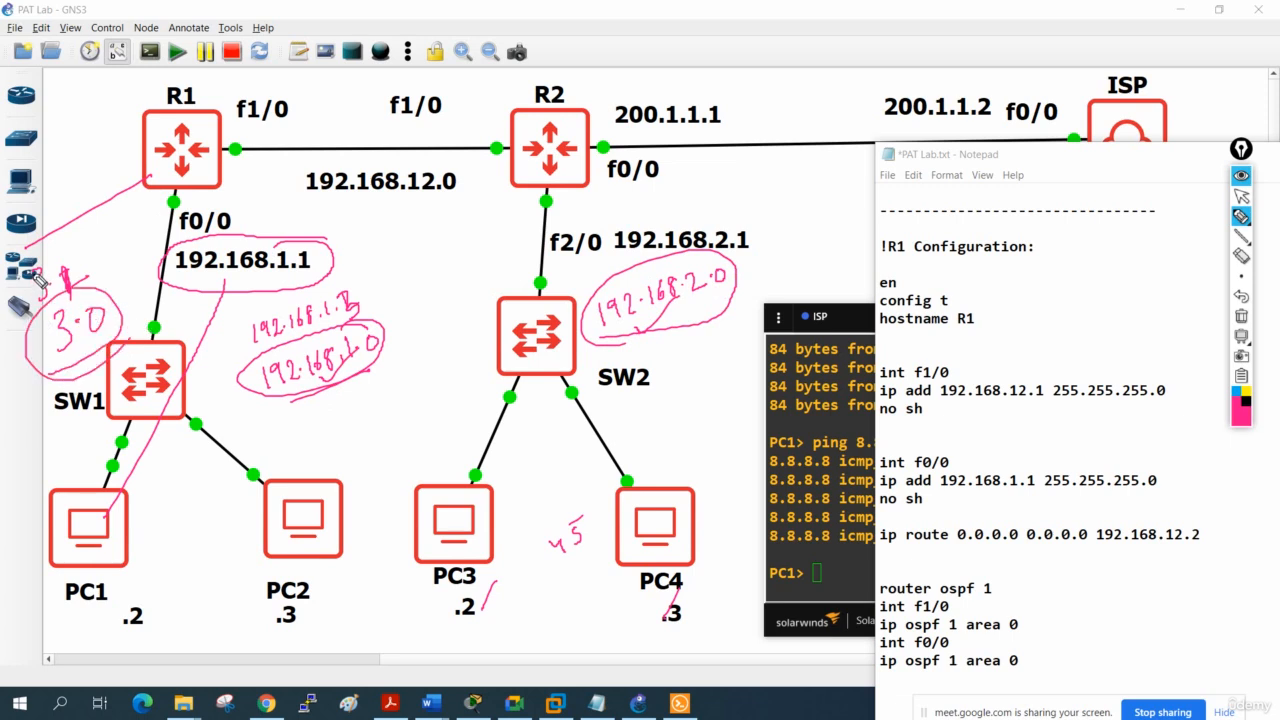
{"action": "left_click", "coordinate": [1242, 317]}
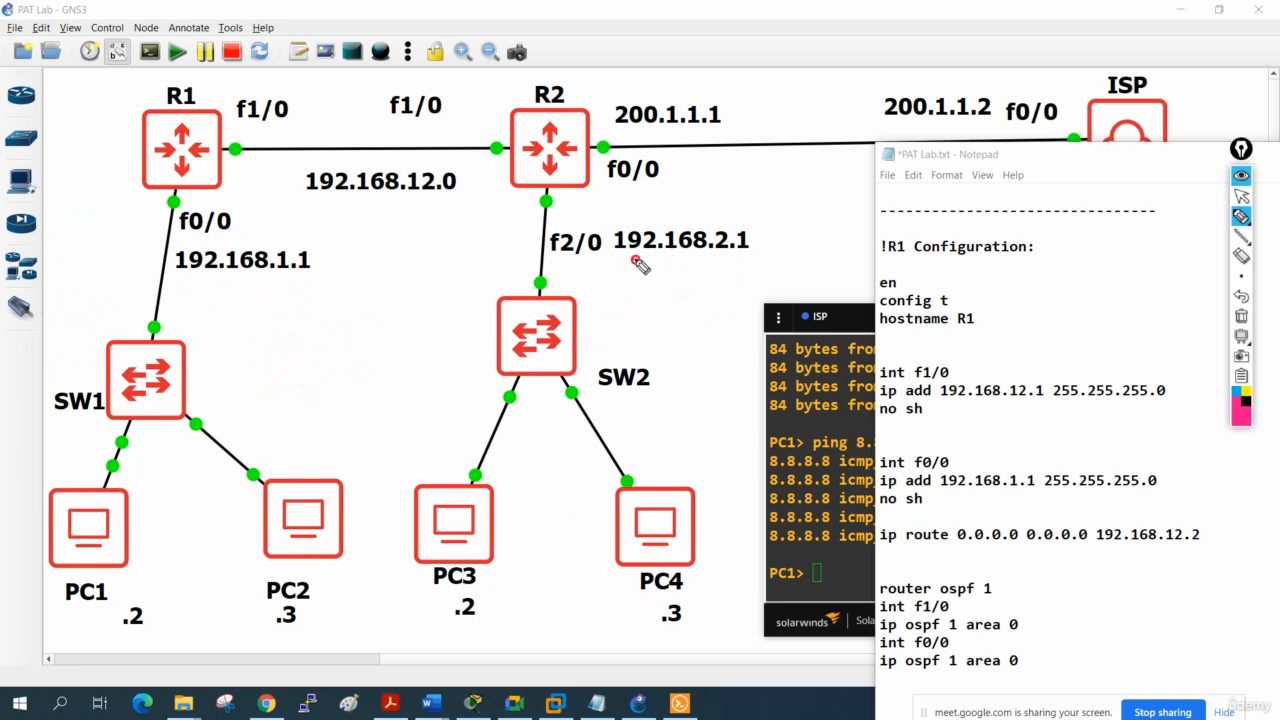
Underline 192.168.2.1 and 192.168.1.1 on the topology, erase the marks and return to the normal pointer.
{"action": "left_click_drag", "start_coordinate": [632, 259], "coordinate": [768, 254]}
{"action": "left_click_drag", "start_coordinate": [172, 279], "coordinate": [308, 283]}
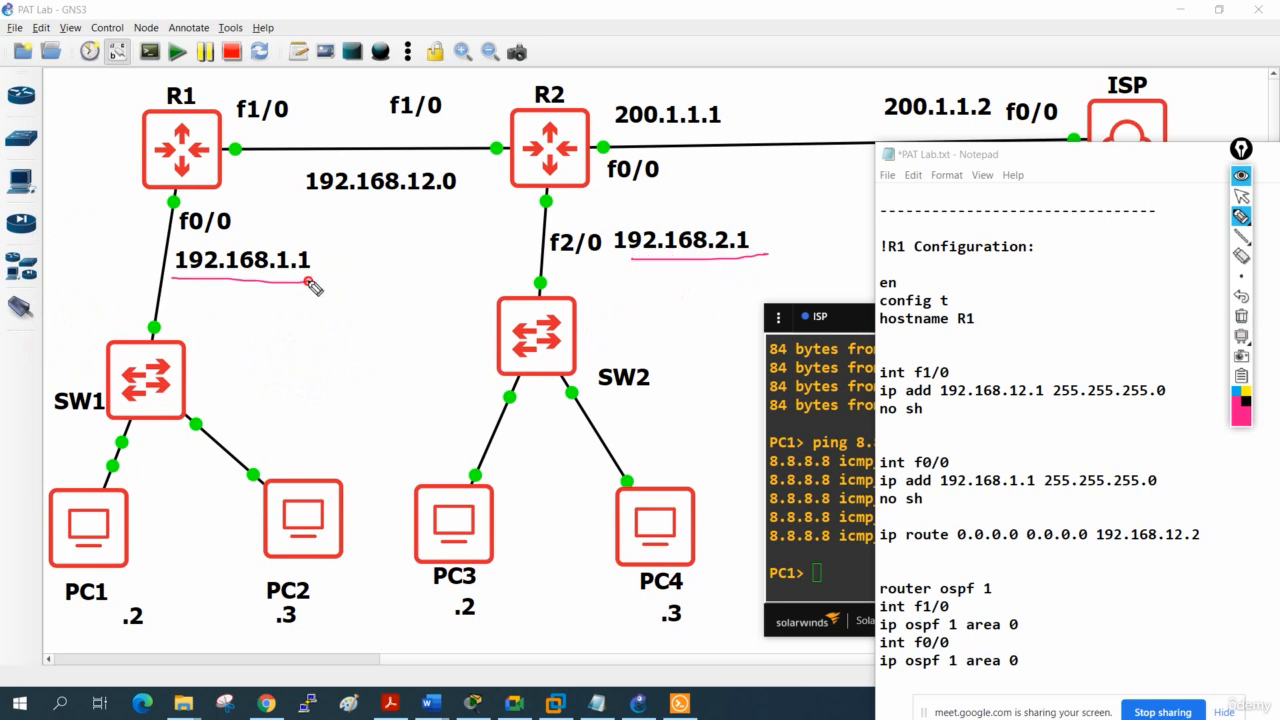
{"action": "left_click", "coordinate": [1247, 318]}
{"action": "left_click", "coordinate": [1241, 197]}
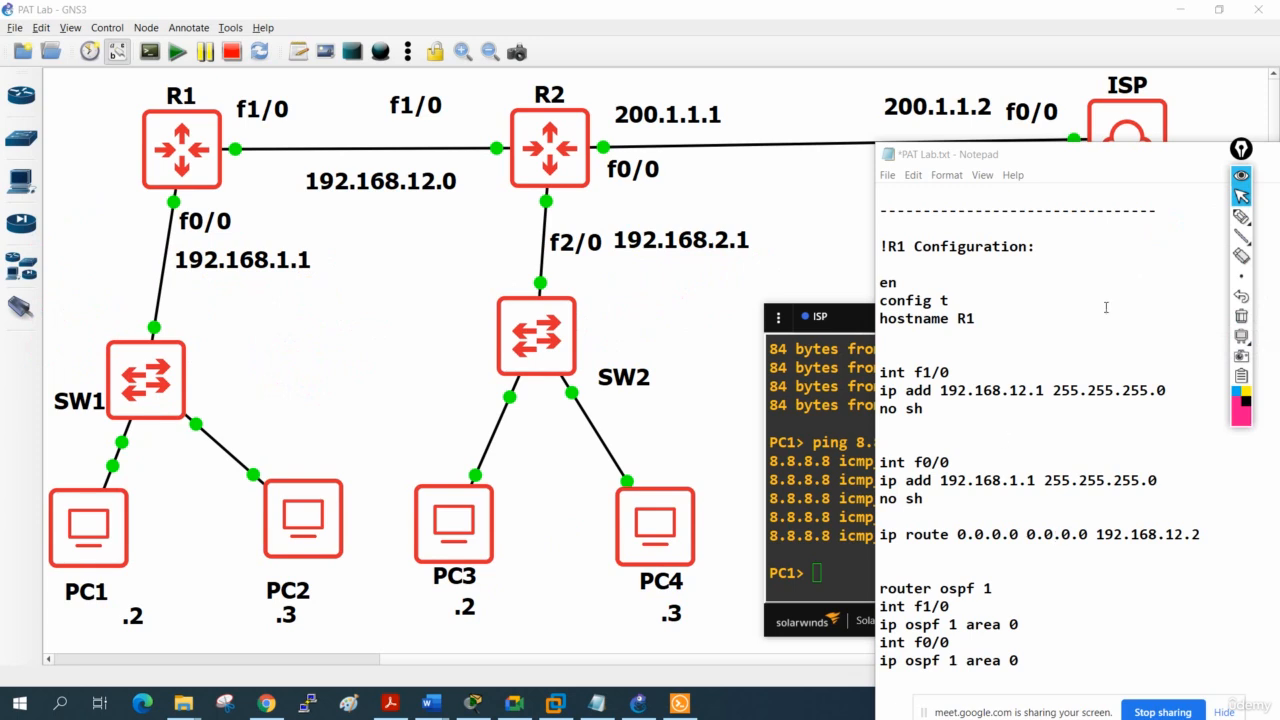
Add the line access-list 1 permit 192.168.1.0 0.0.0.255 below the OSPF commands in the R1 configuration notes.
{"action": "left_click_drag", "start_coordinate": [1043, 162], "coordinate": [961, 35]}
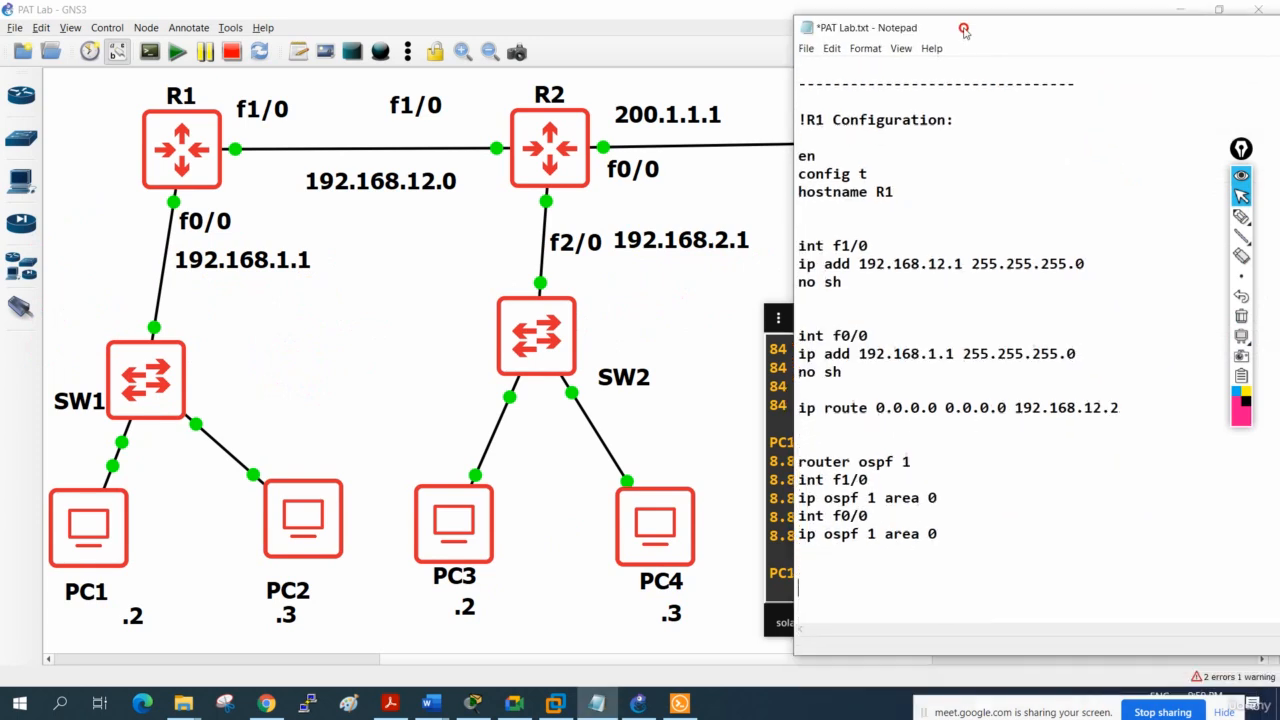
{"action": "left_click", "coordinate": [803, 558]}
{"action": "type", "text": "ccess-list "}
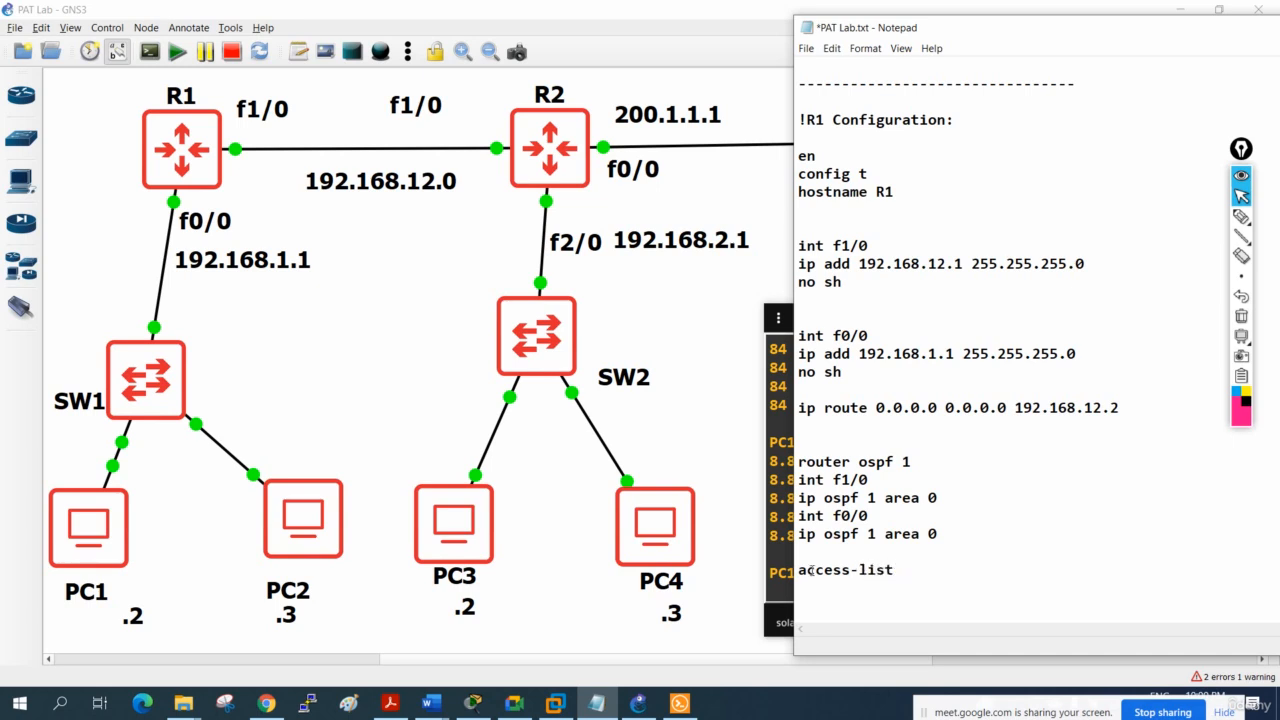
{"action": "type", "text": "1 permit 192.16"}
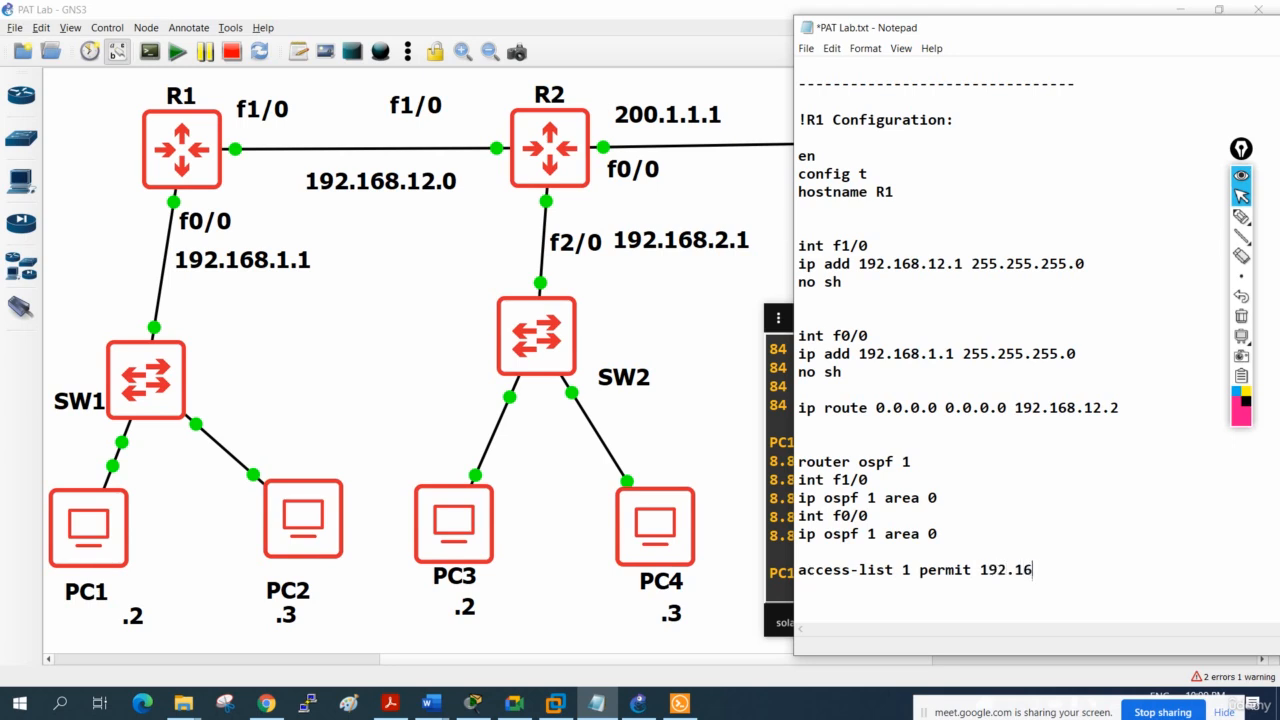
{"action": "type", "text": "8.1.0 0.0.0.255"}
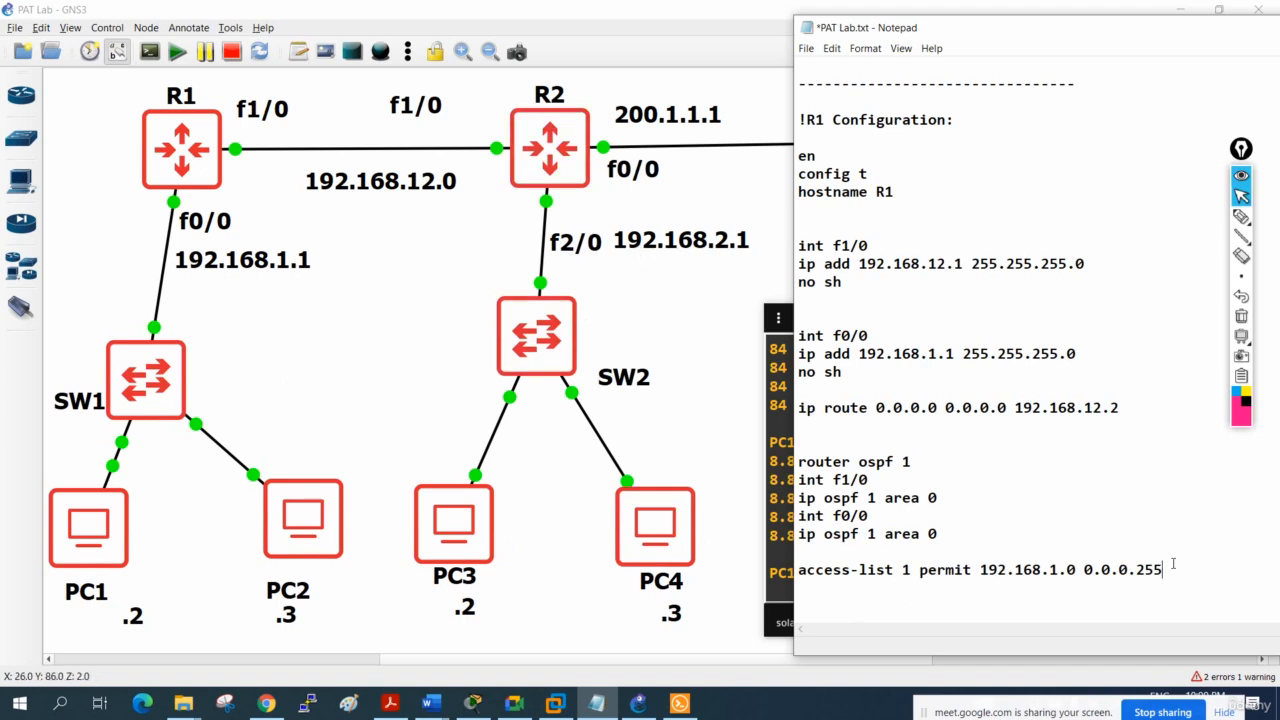
Duplicate the access-list line below itself and change the copy's network to 192.168.2.0.
{"action": "left_click_drag", "start_coordinate": [1173, 563], "coordinate": [786, 566]}
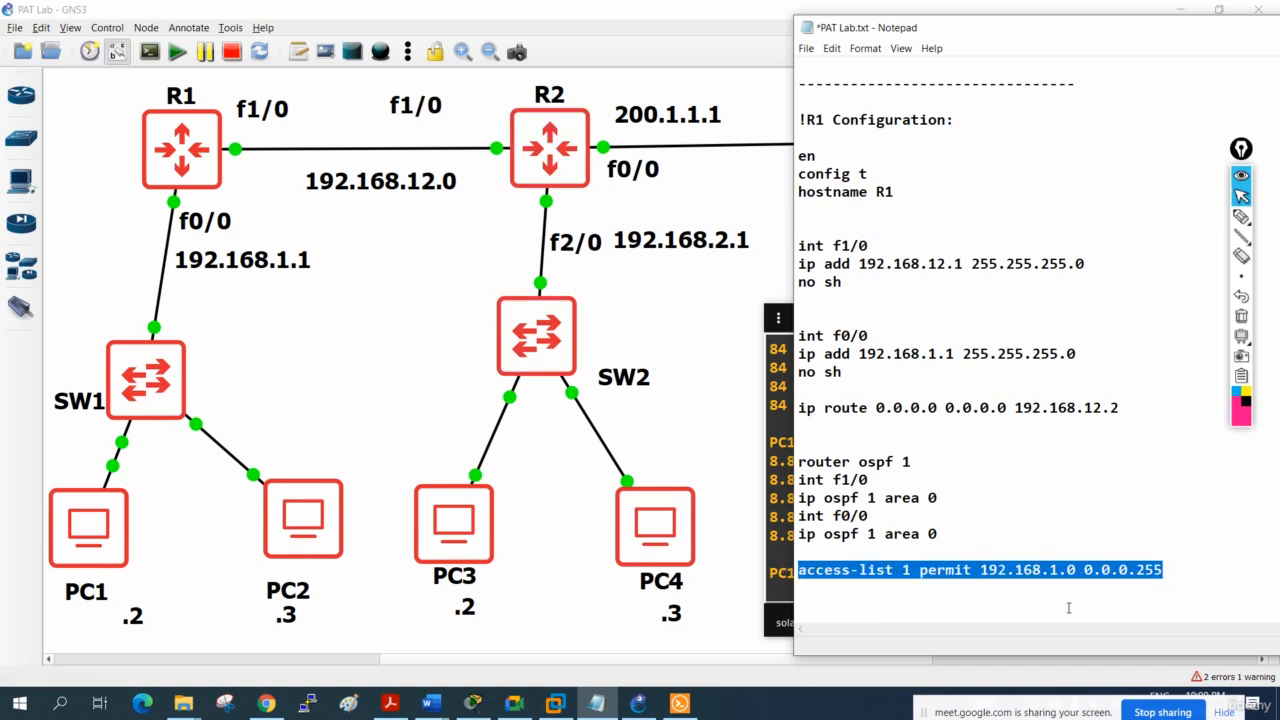
{"action": "key", "text": "ctrl+c"}
{"action": "left_click", "coordinate": [1188, 576]}
{"action": "key", "text": "Return"}
{"action": "key", "text": "ctrl+v"}
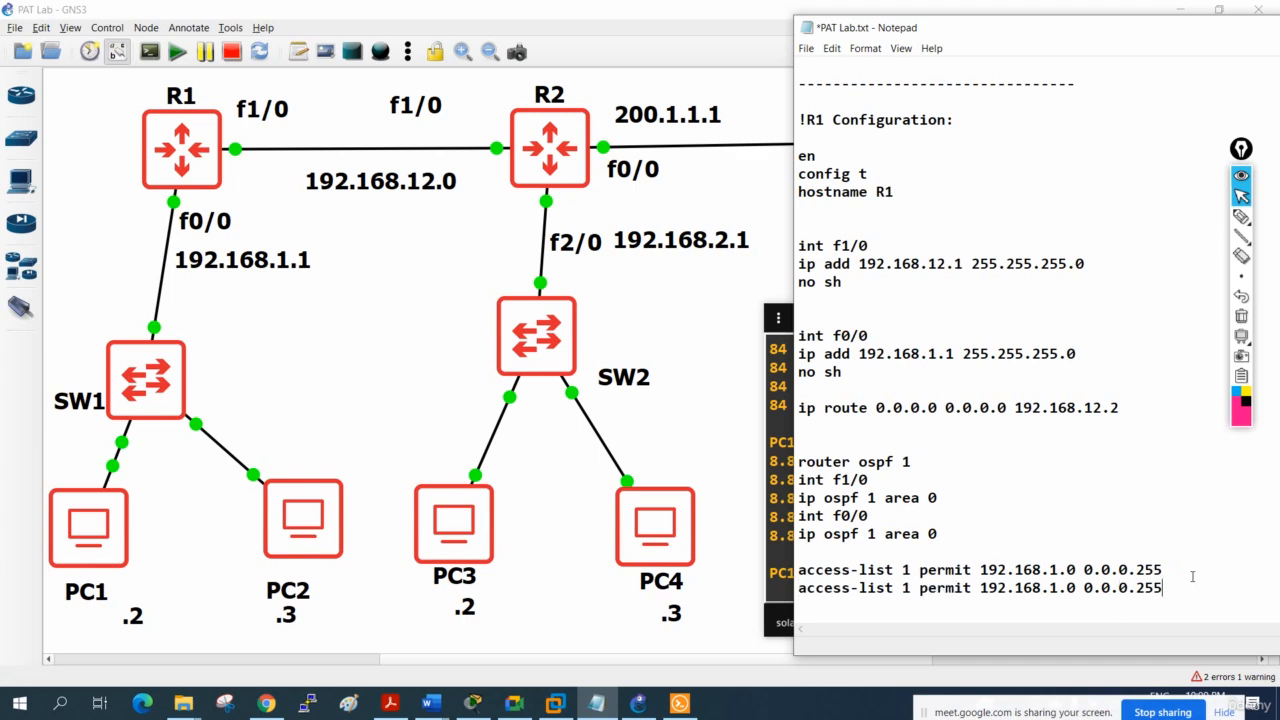
{"action": "left_click_drag", "start_coordinate": [1058, 588], "coordinate": [1047, 588]}
{"action": "type", "text": "2"}
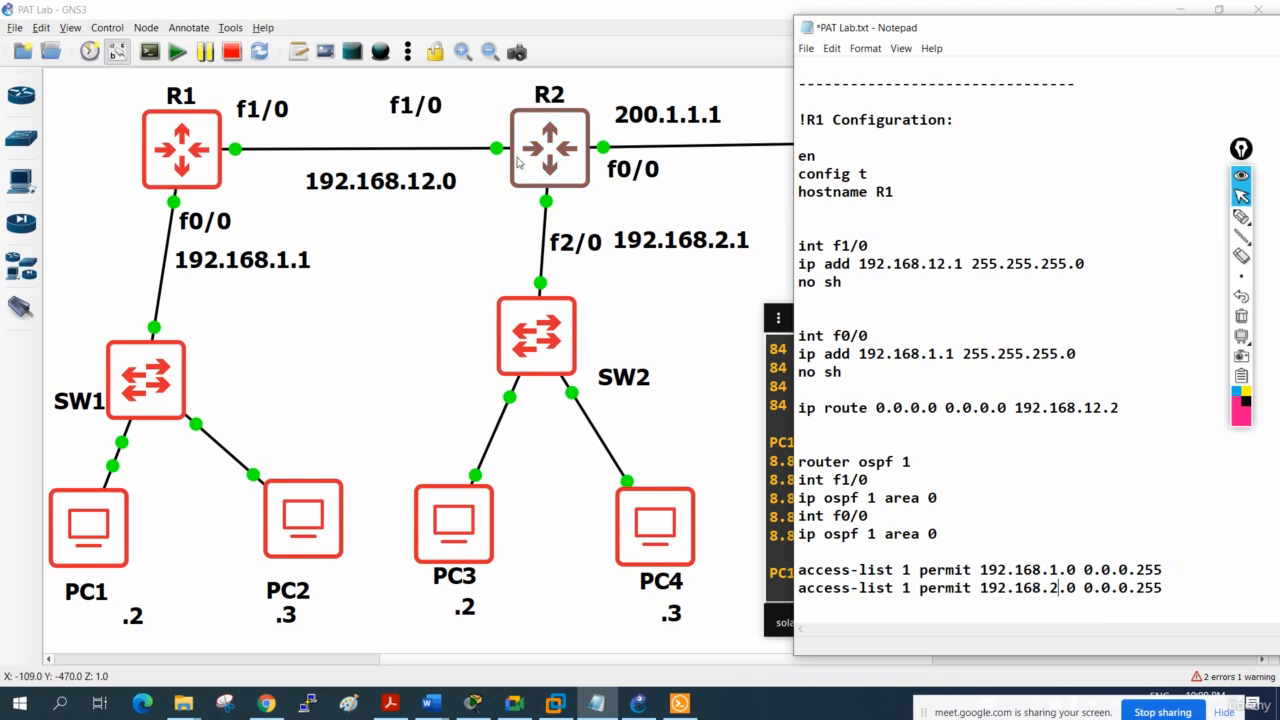
{"action": "left_click_drag", "start_coordinate": [1060, 588], "coordinate": [1051, 588]}
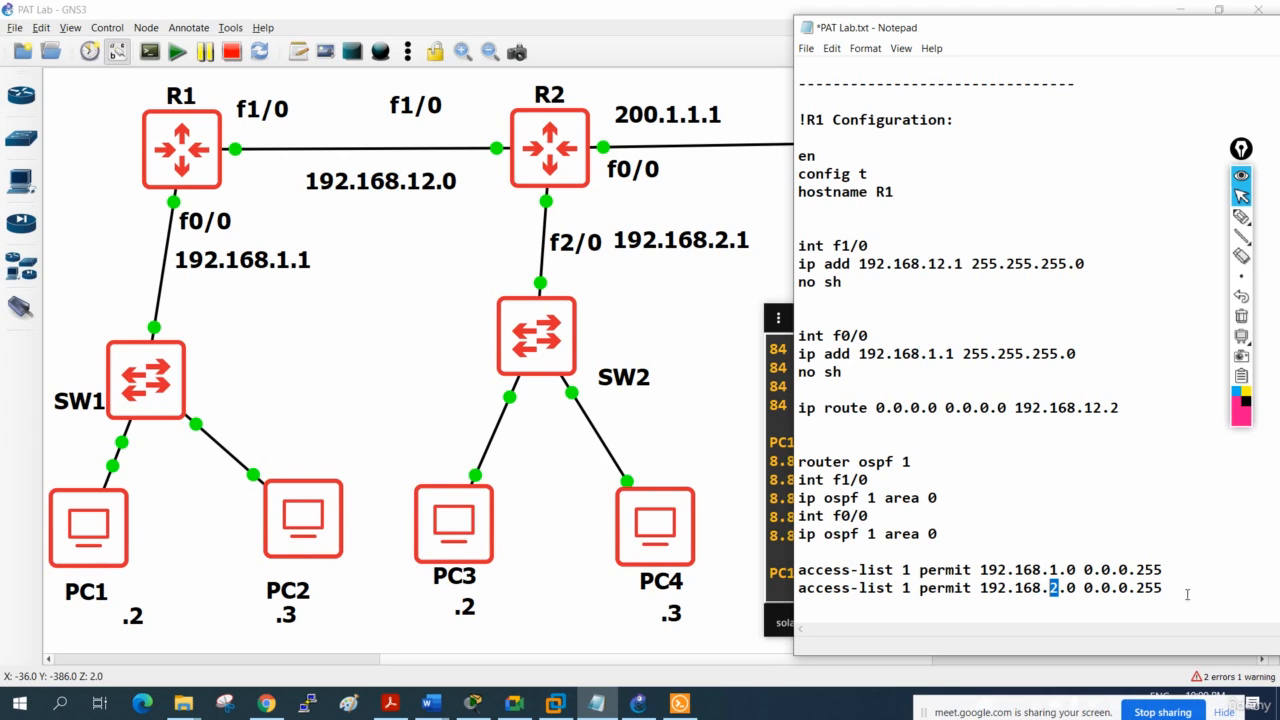
Move both access-list lines from the R1 configuration to below the OSPF commands in the R2 configuration.
{"action": "left_click_drag", "start_coordinate": [1186, 594], "coordinate": [801, 564]}
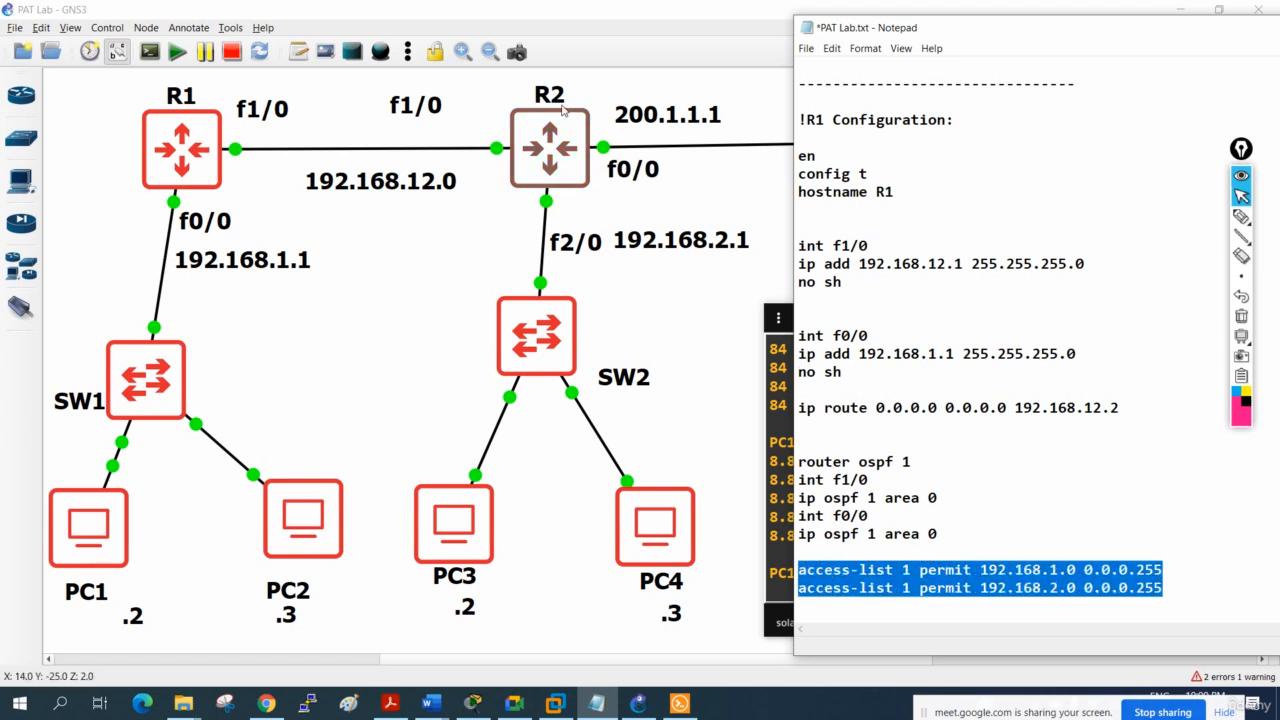
{"action": "right_click", "coordinate": [952, 582]}
{"action": "left_click", "coordinate": [985, 383]}
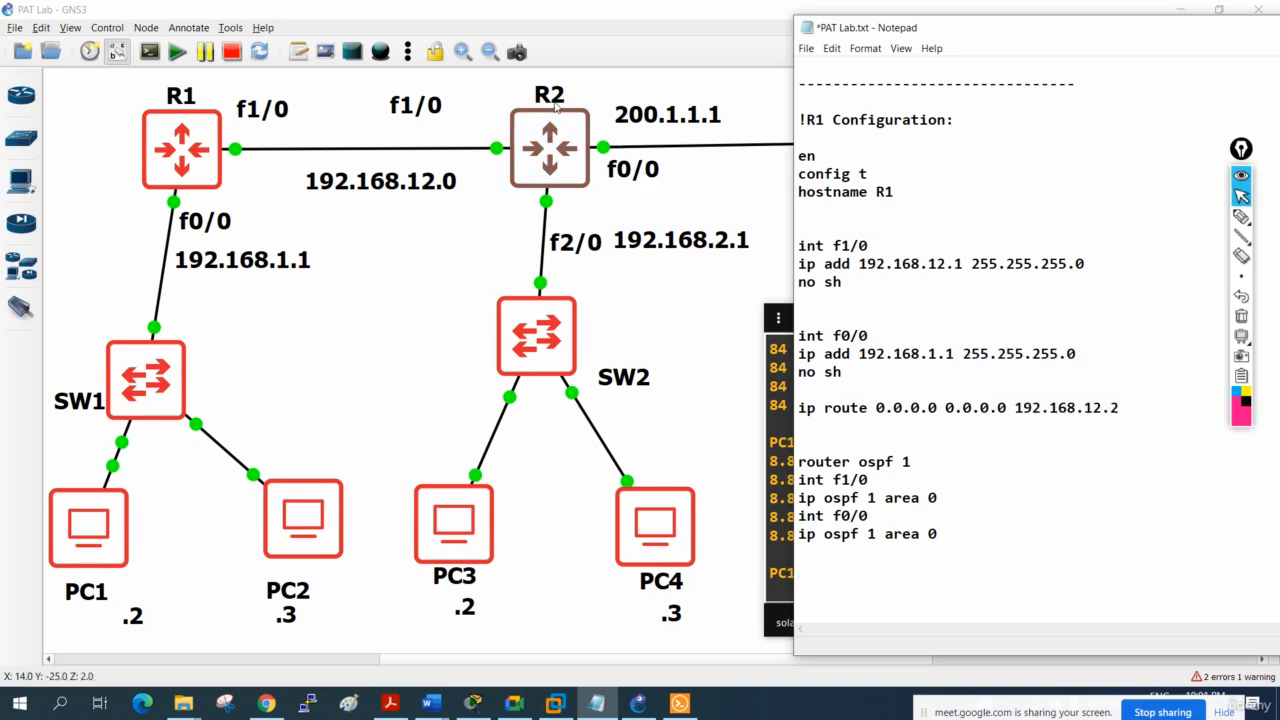
{"action": "left_click_drag", "start_coordinate": [984, 38], "coordinate": [980, 318]}
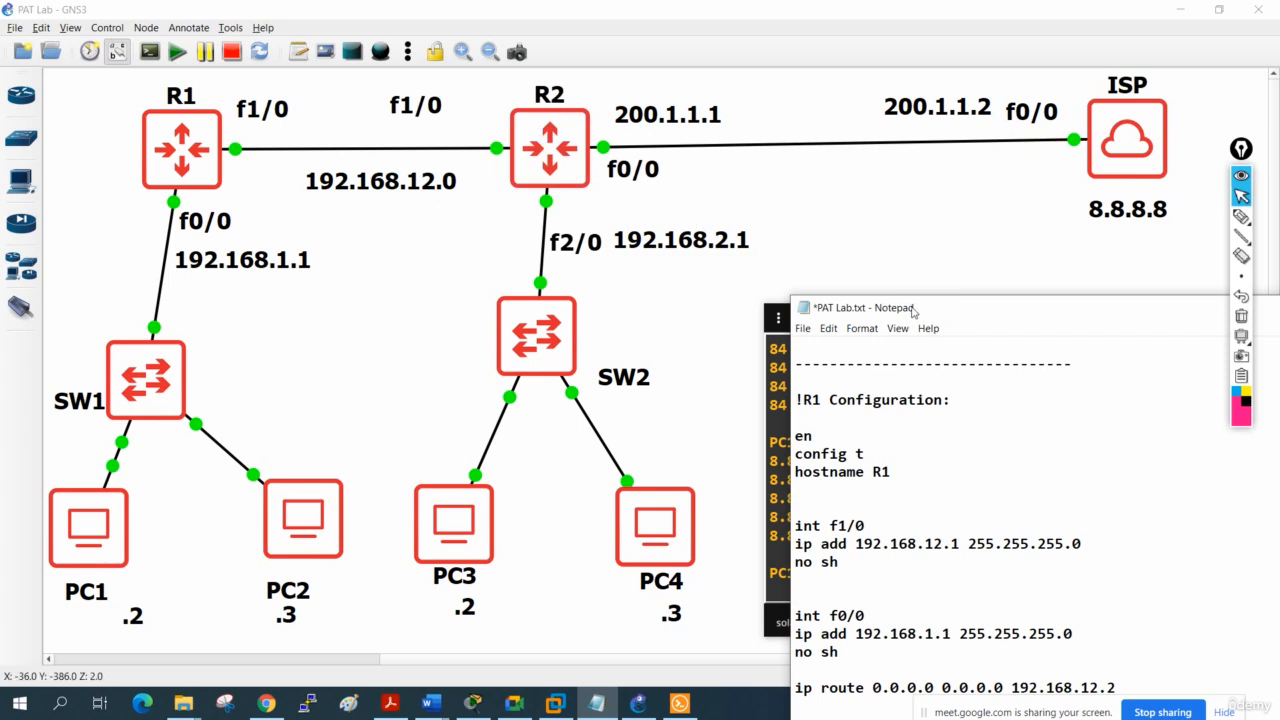
{"action": "left_click_drag", "start_coordinate": [915, 310], "coordinate": [832, 163]}
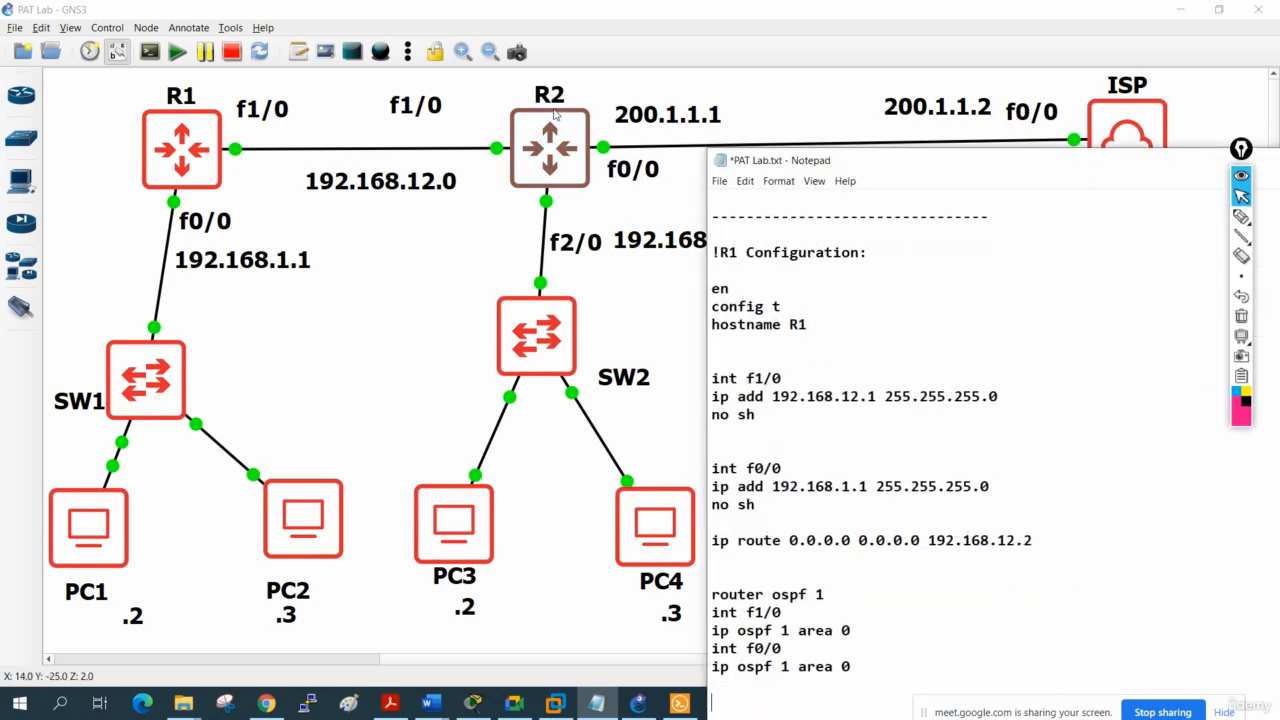
{"action": "scroll", "coordinate": [961, 432], "scroll_direction": "up", "scroll_amount": 5}
{"action": "scroll", "coordinate": [961, 432], "scroll_direction": "up", "scroll_amount": 5}
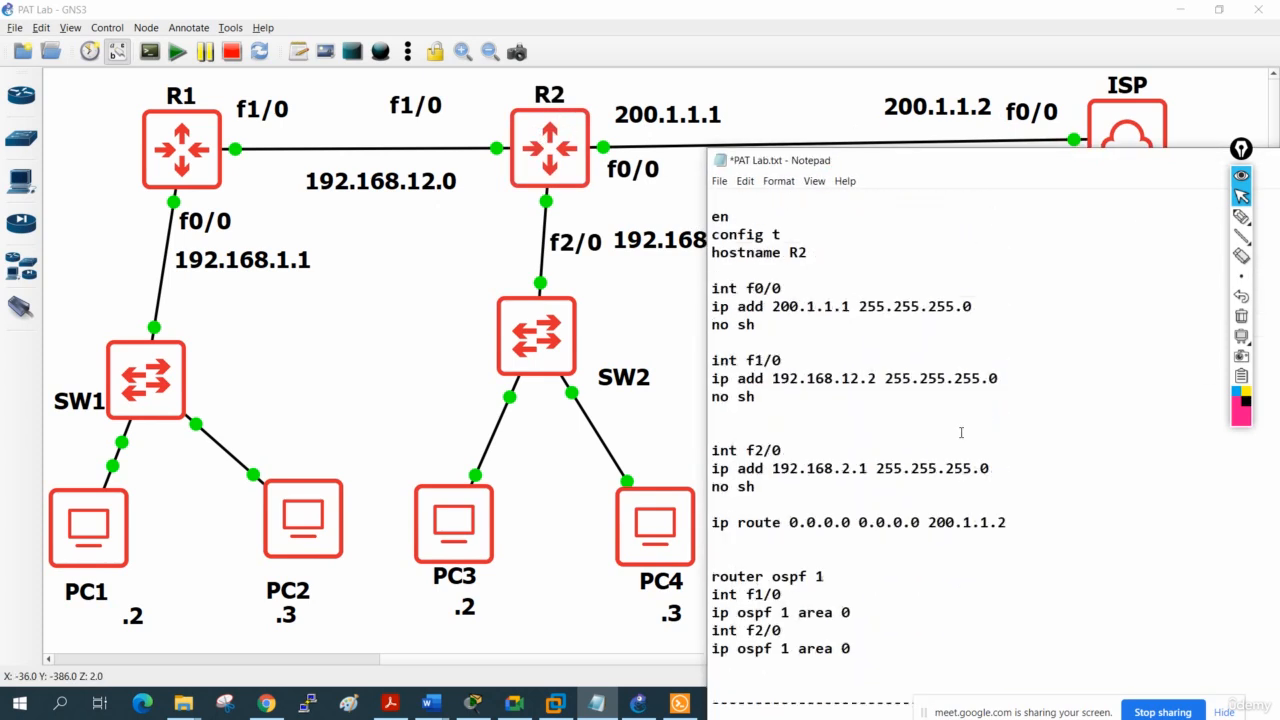
{"action": "scroll", "coordinate": [855, 421], "scroll_direction": "down", "scroll_amount": 2}
{"action": "left_click", "coordinate": [886, 597]}
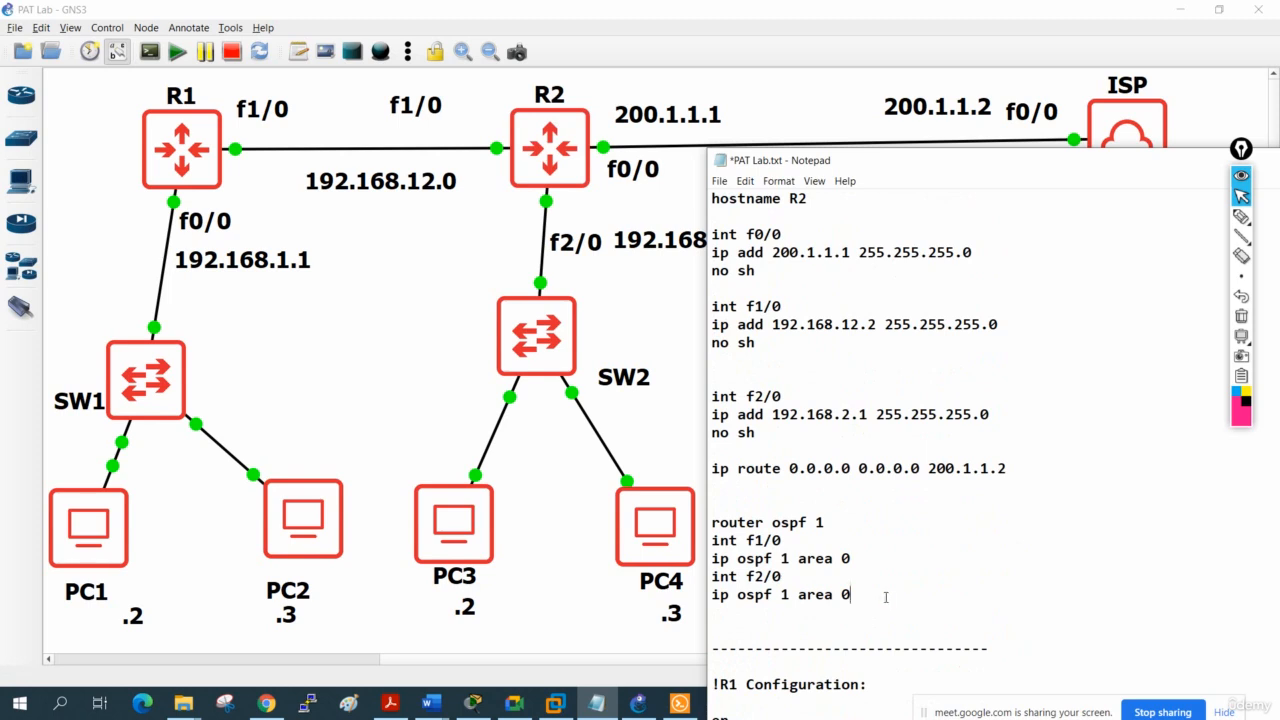
{"action": "key", "text": "Return"}
{"action": "key", "text": "Return"}
{"action": "key", "text": "Return"}
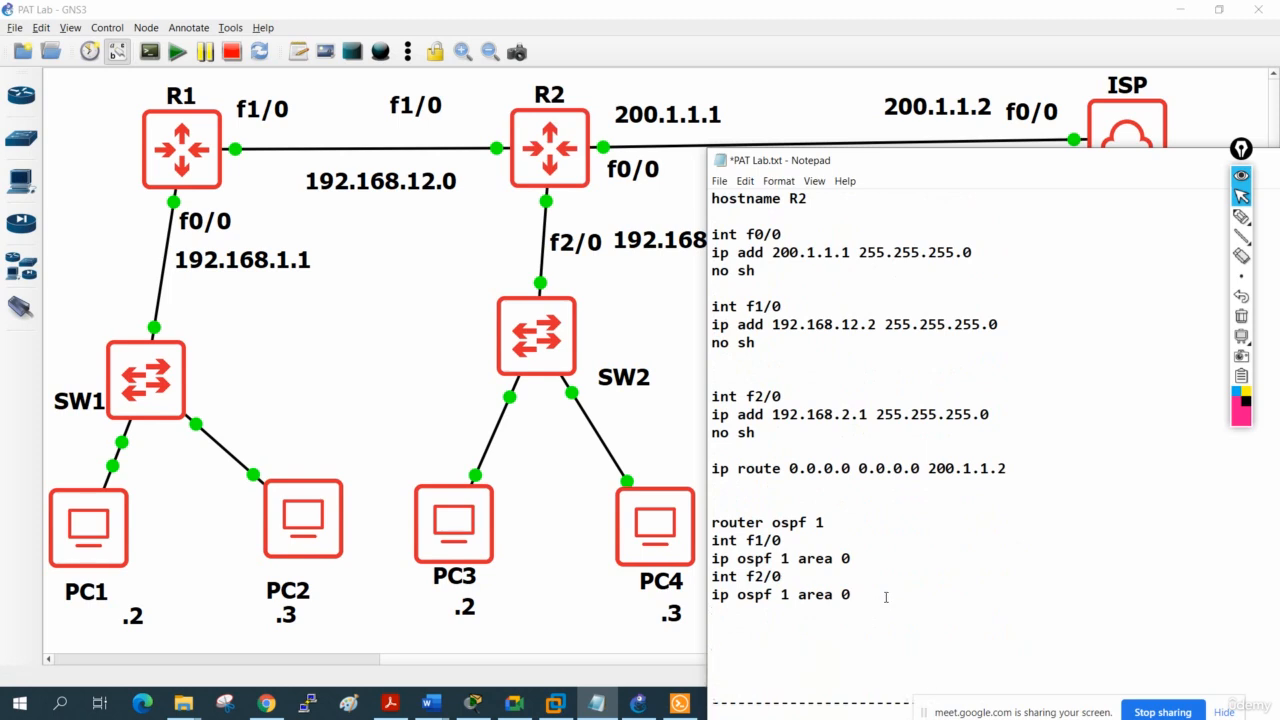
{"action": "key", "text": "ctrl+v"}
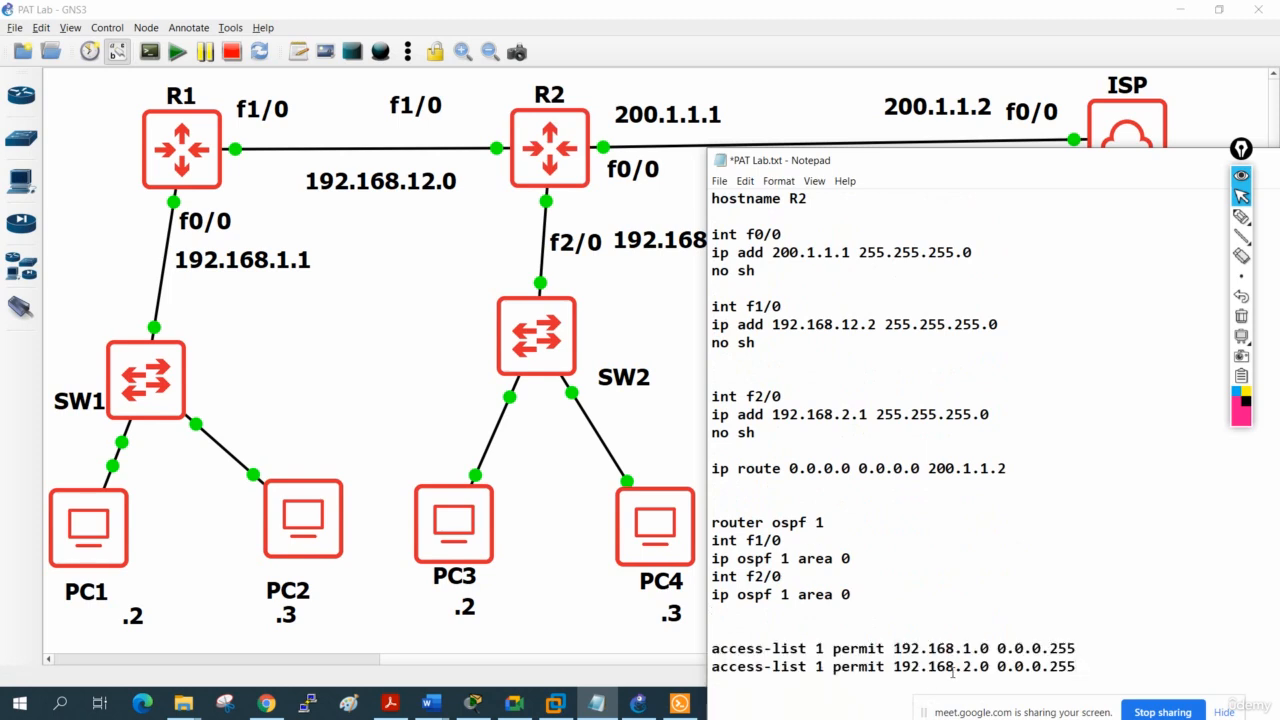
Start a NAT line with ip nat inside source list 1 below the access lists and highlight the matching list numbers.
{"action": "key", "text": "Return"}
{"action": "left_click_drag", "start_coordinate": [938, 163], "coordinate": [924, 35]}
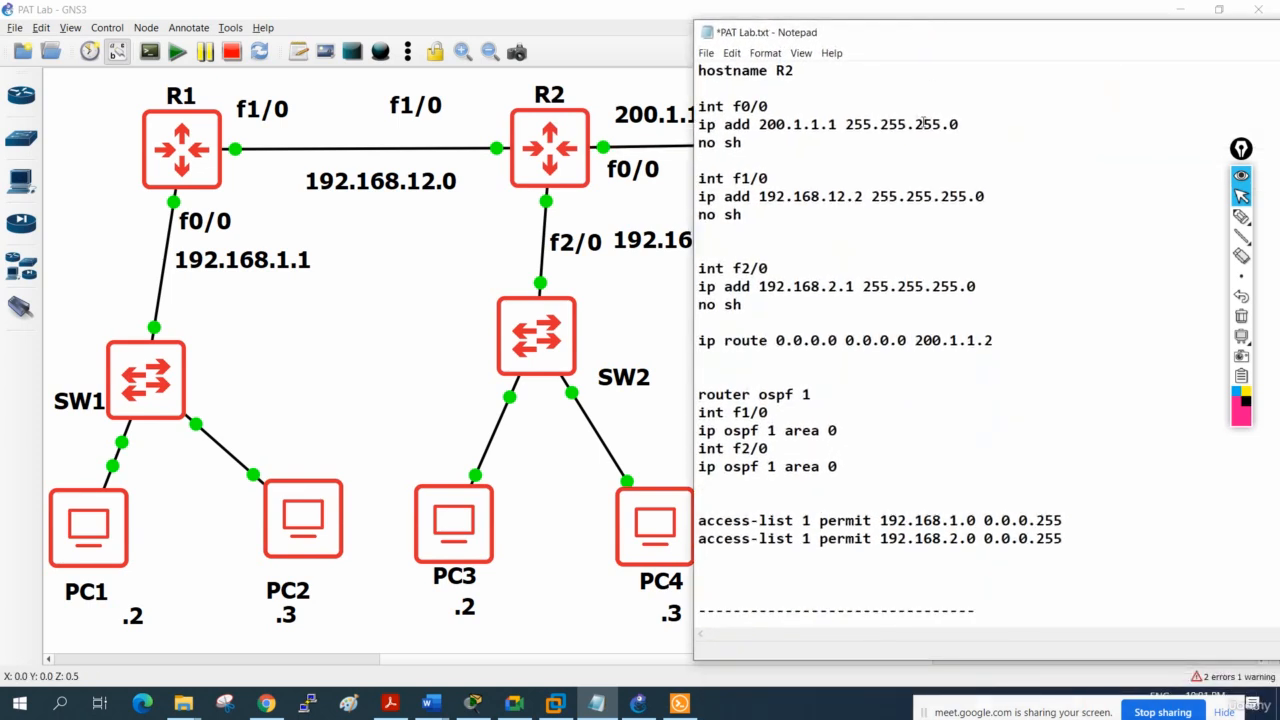
{"action": "type", "text": "ip nat "}
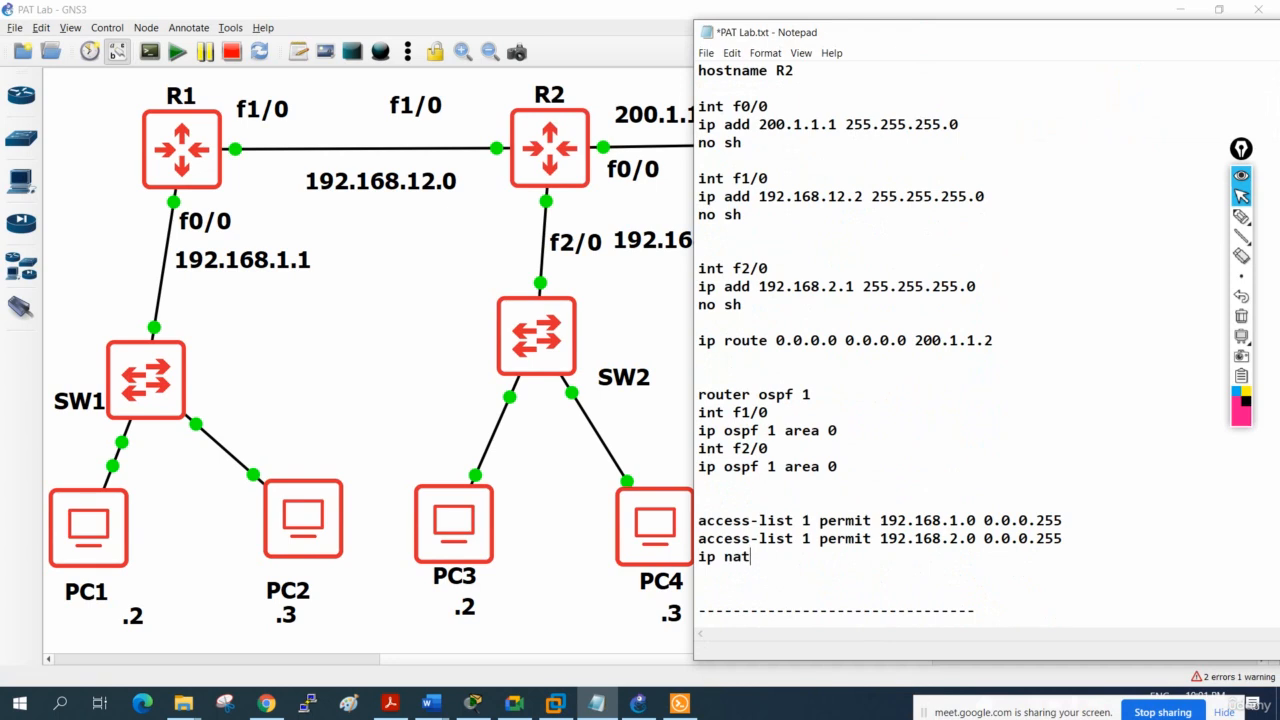
{"action": "type", "text": "inside source "}
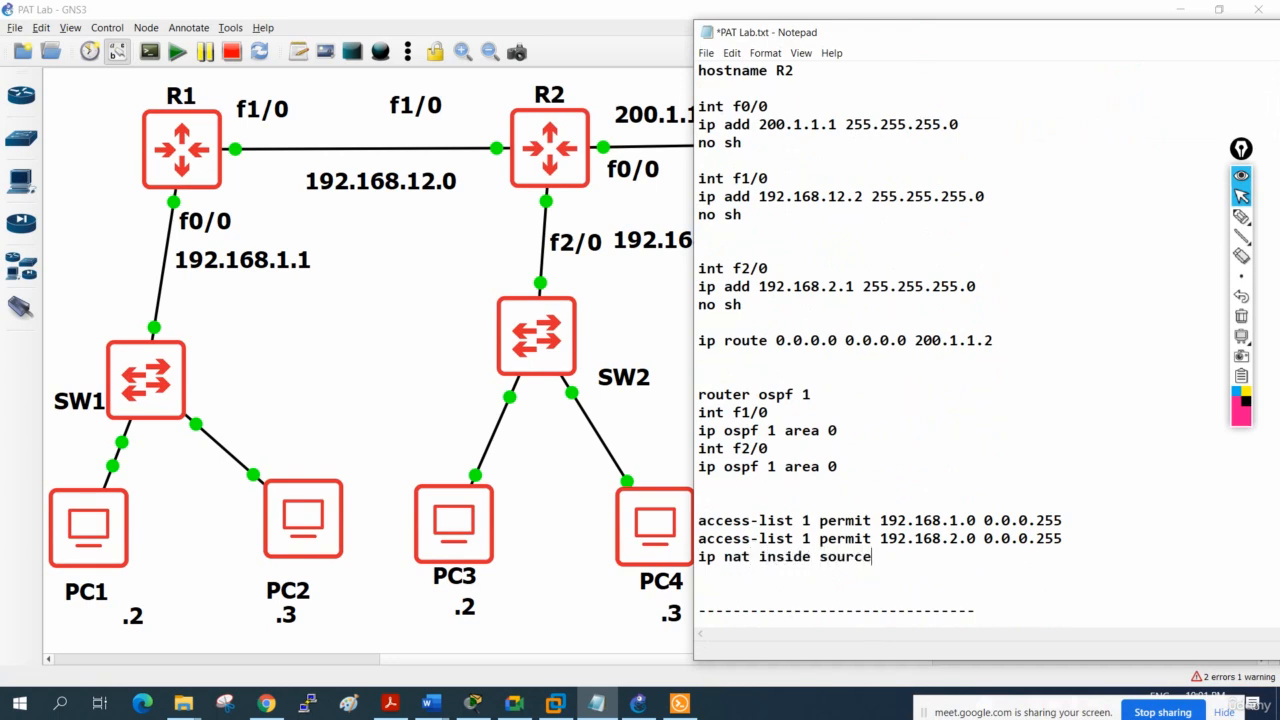
{"action": "type", "text": "list 1"}
{"action": "double_click", "coordinate": [808, 520]}
{"action": "double_click", "coordinate": [808, 538]}
{"action": "left_click_drag", "start_coordinate": [1062, 540], "coordinate": [708, 520]}
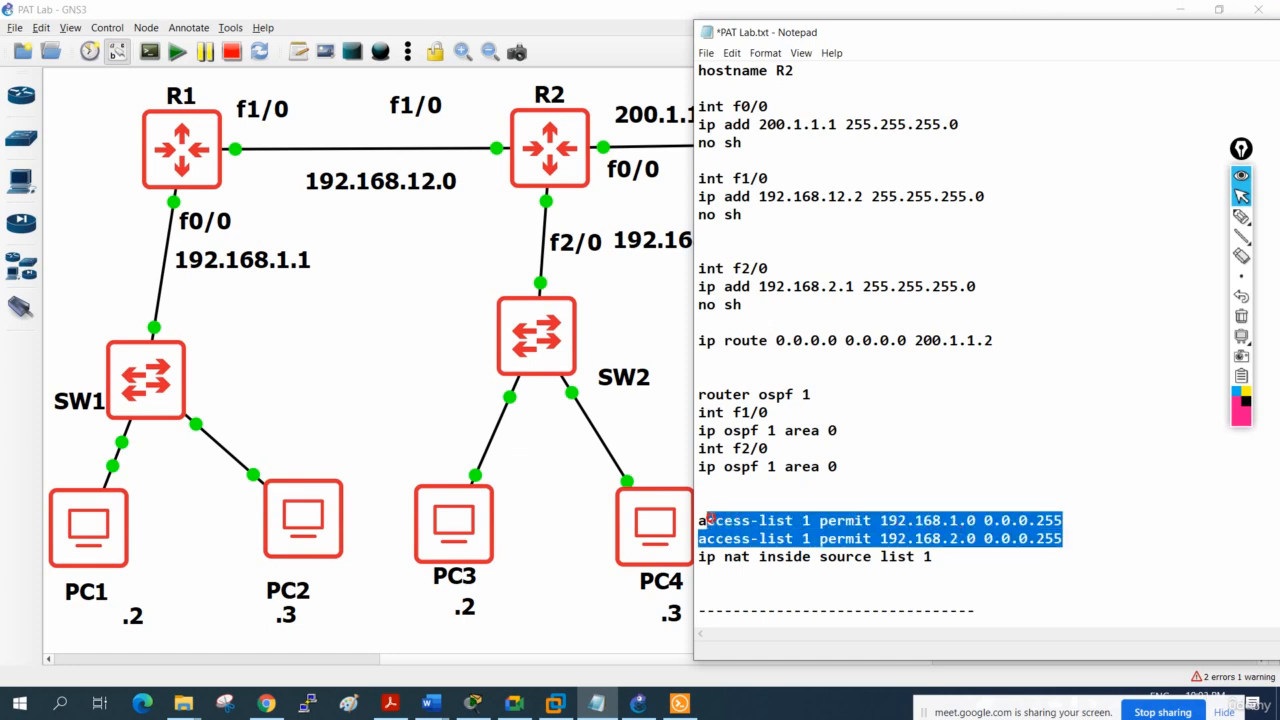
{"action": "left_click", "coordinate": [922, 557]}
{"action": "double_click", "coordinate": [926, 557]}
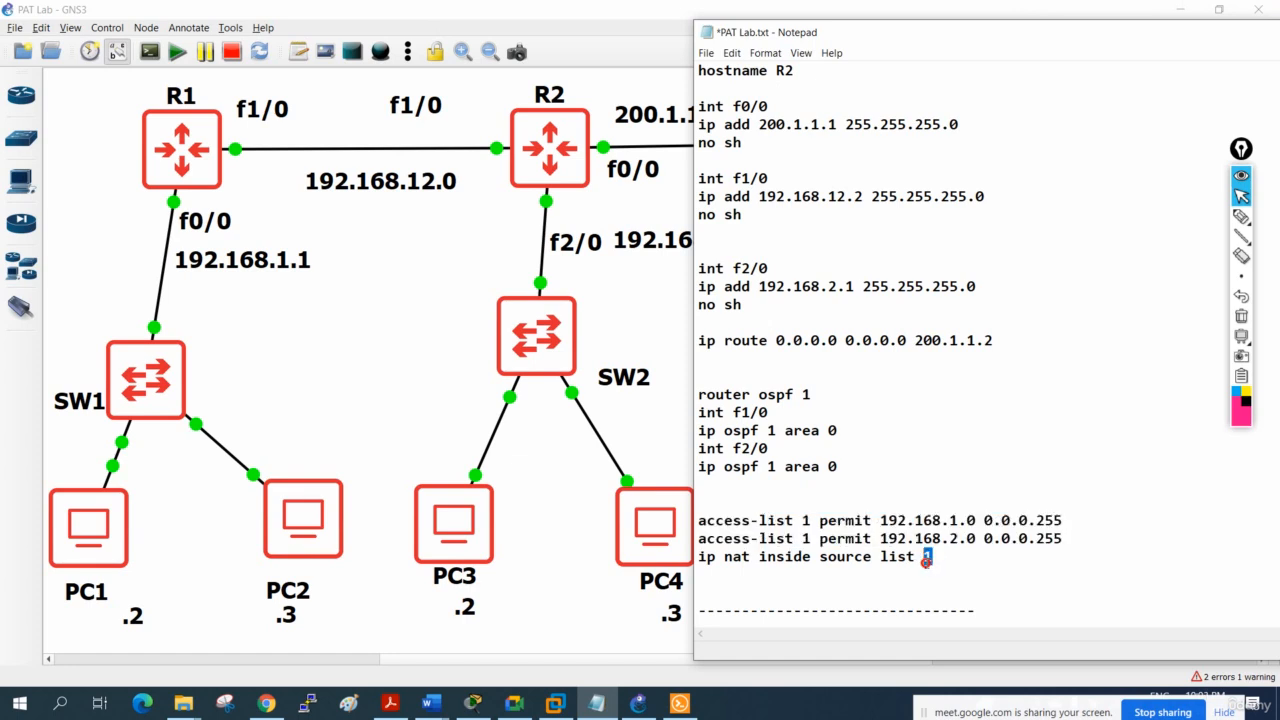
{"action": "left_click", "coordinate": [968, 558]}
Complete the NAT line with int f0/0 overload so the inside addresses share R2's outside interface.
{"action": "left_click_drag", "start_coordinate": [858, 40], "coordinate": [979, 175]}
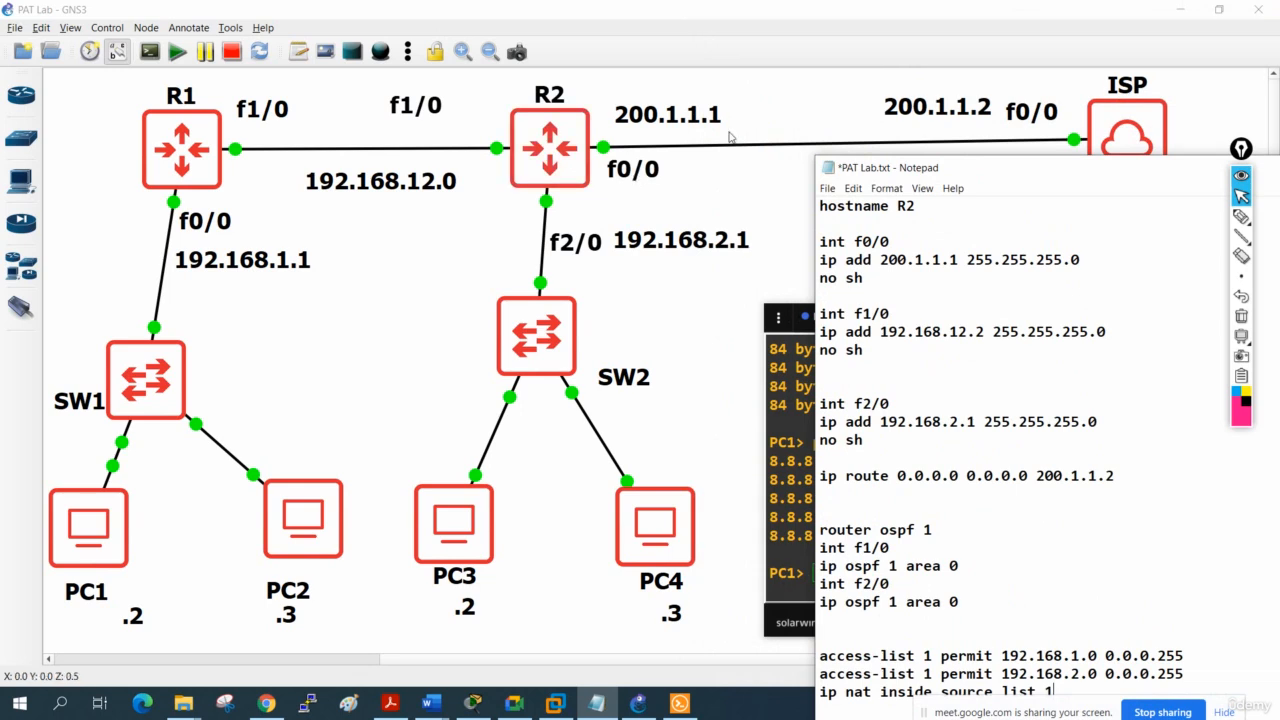
{"action": "left_click_drag", "start_coordinate": [932, 177], "coordinate": [758, 67]}
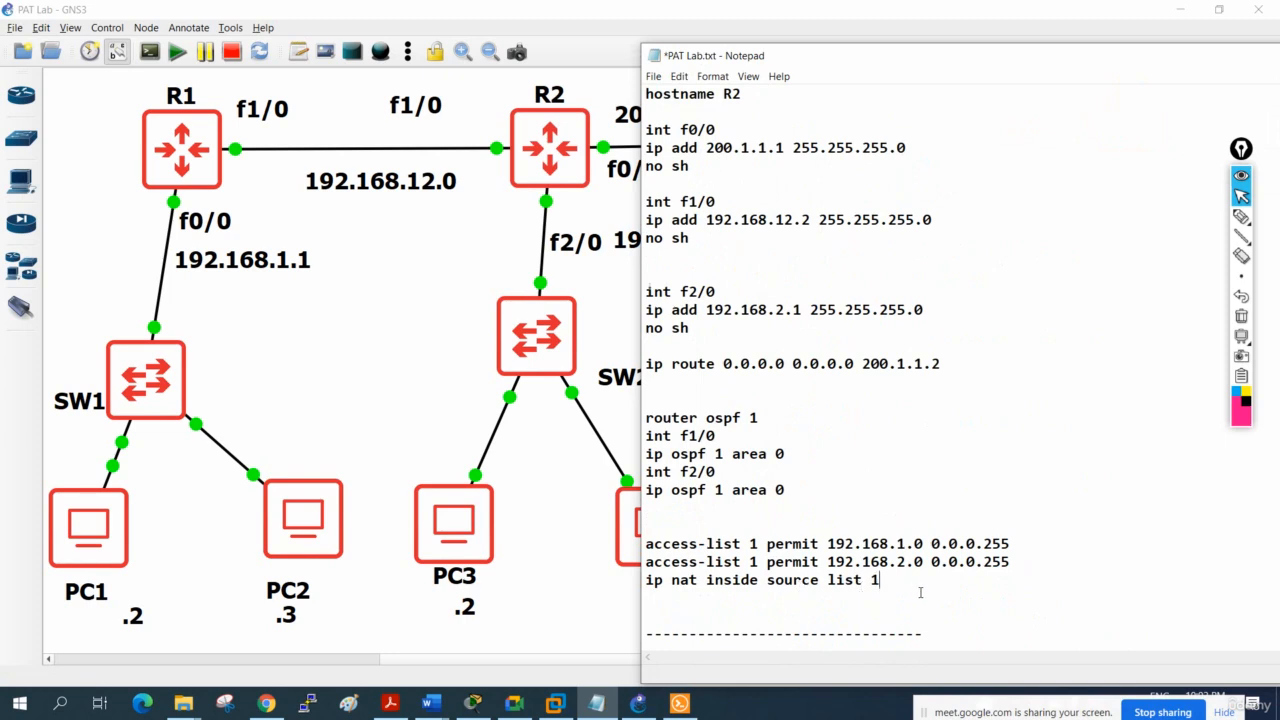
{"action": "type", "text": "int f08"}
{"action": "key", "text": "BackSpace"}
{"action": "type", "text": "/0"}
{"action": "left_click_drag", "start_coordinate": [941, 58], "coordinate": [1041, 91]}
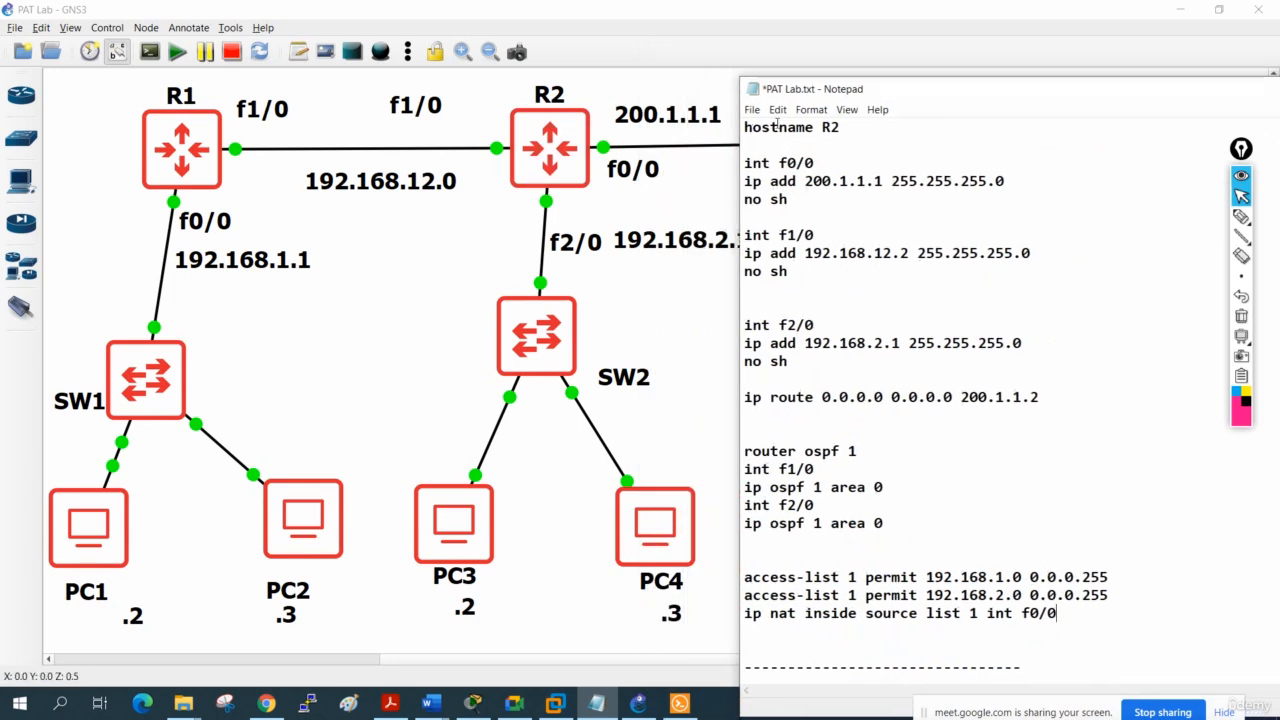
{"action": "left_click_drag", "start_coordinate": [878, 92], "coordinate": [718, 60]}
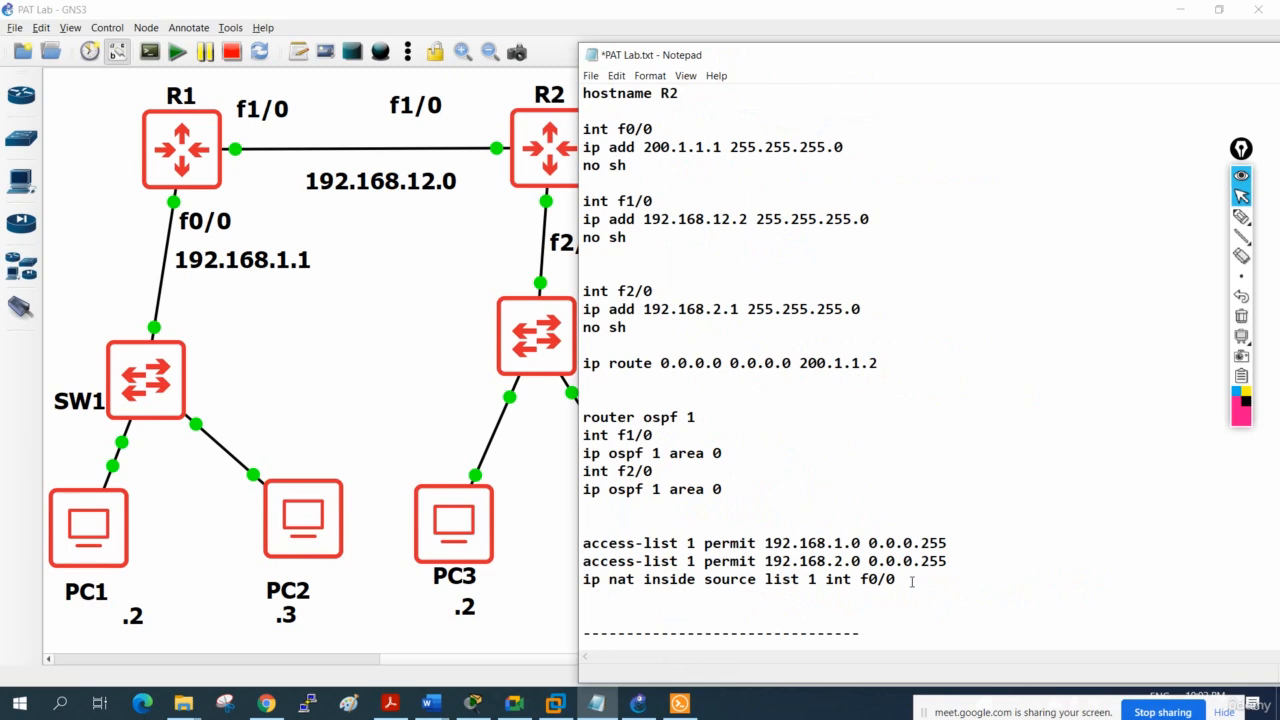
{"action": "type", "text": "overload"}
Add an int f0/0 block with ip nat outside below the NAT overload line.
{"action": "type", "text": "int"}
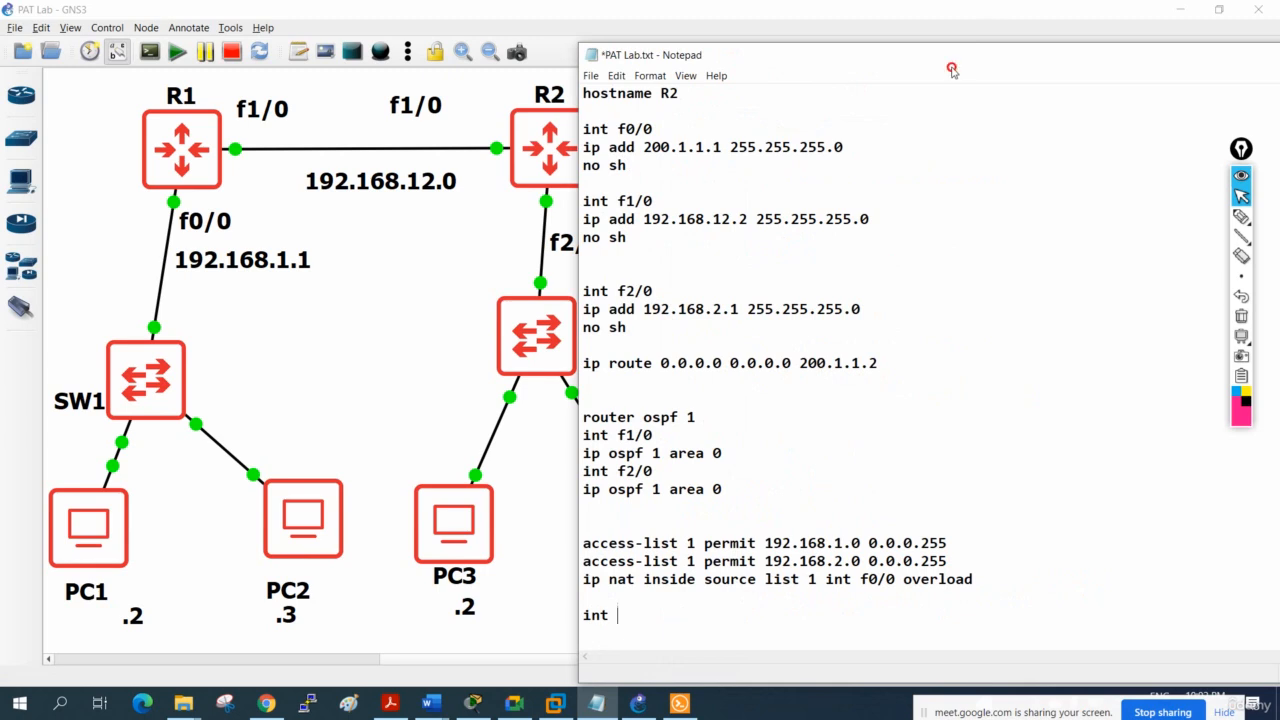
{"action": "left_click_drag", "start_coordinate": [967, 70], "coordinate": [1144, 146]}
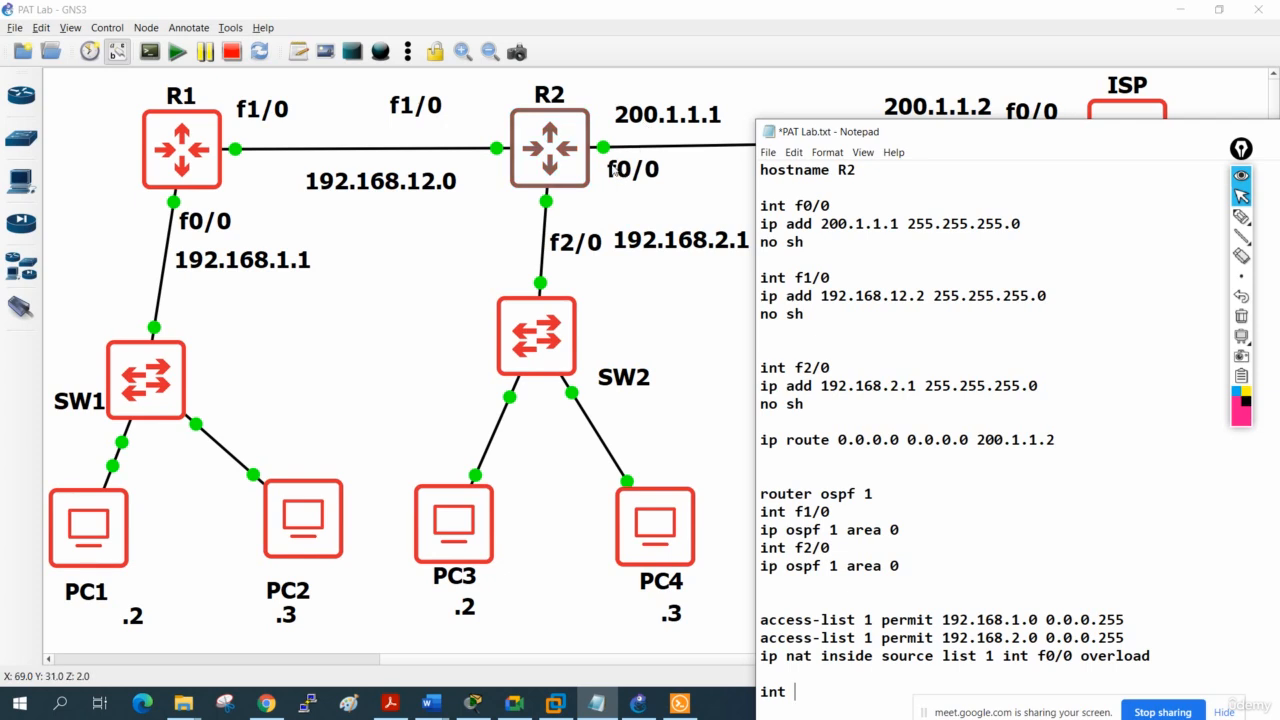
{"action": "left_click_drag", "start_coordinate": [875, 143], "coordinate": [872, 68]}
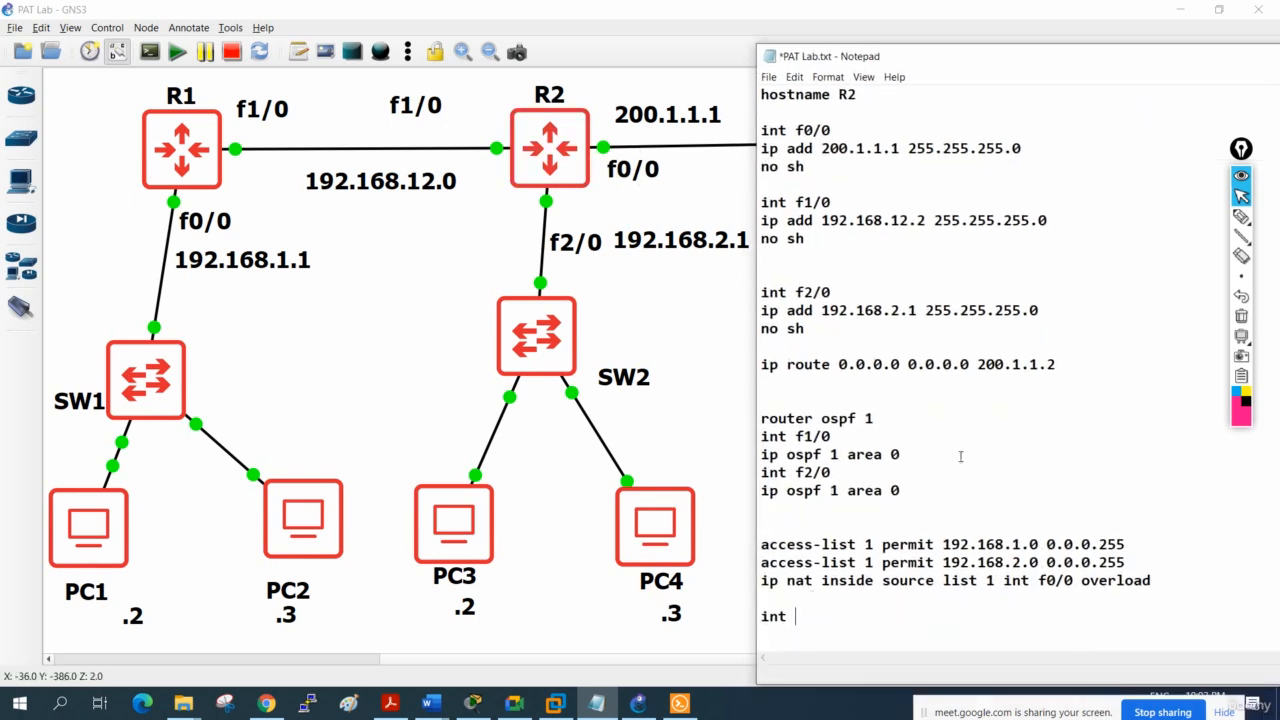
{"action": "type", "text": "f0/0"}
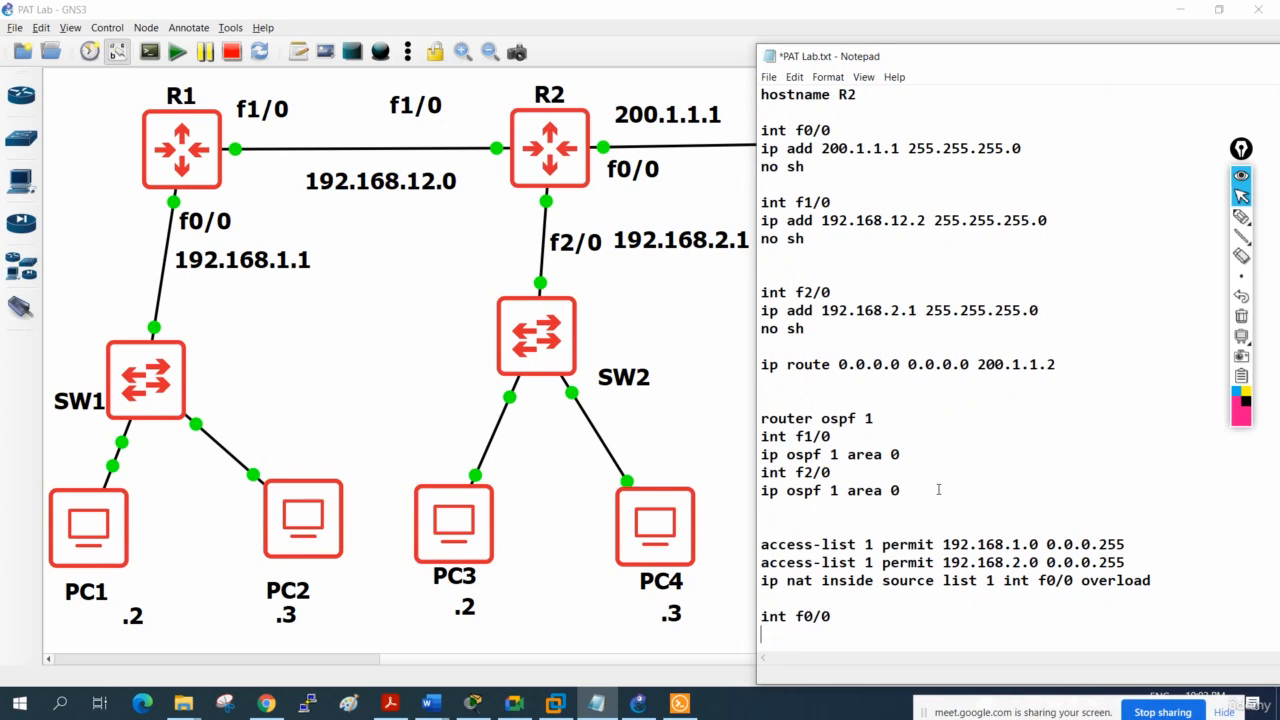
{"action": "type", "text": "ip nat outside"}
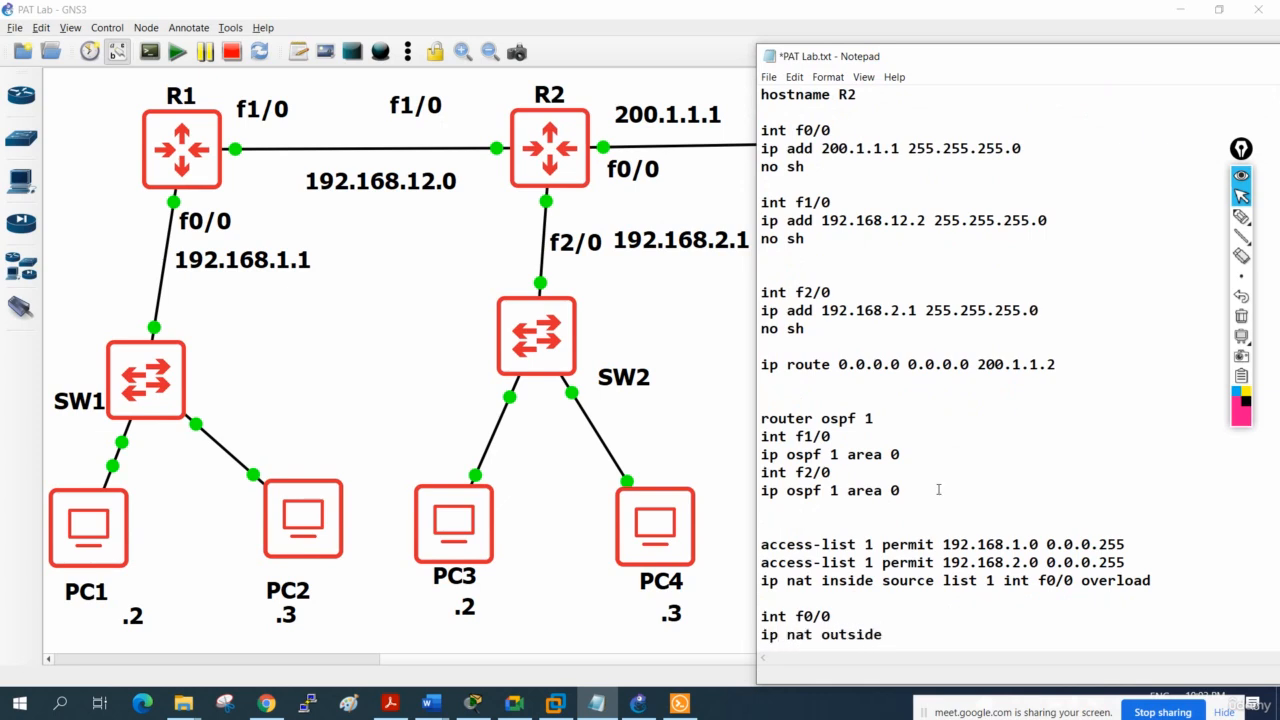
Copy the int f0/0 and ip nat outside block and paste it twice below the original.
{"action": "scroll", "coordinate": [938, 489], "scroll_direction": "down", "scroll_amount": 3}
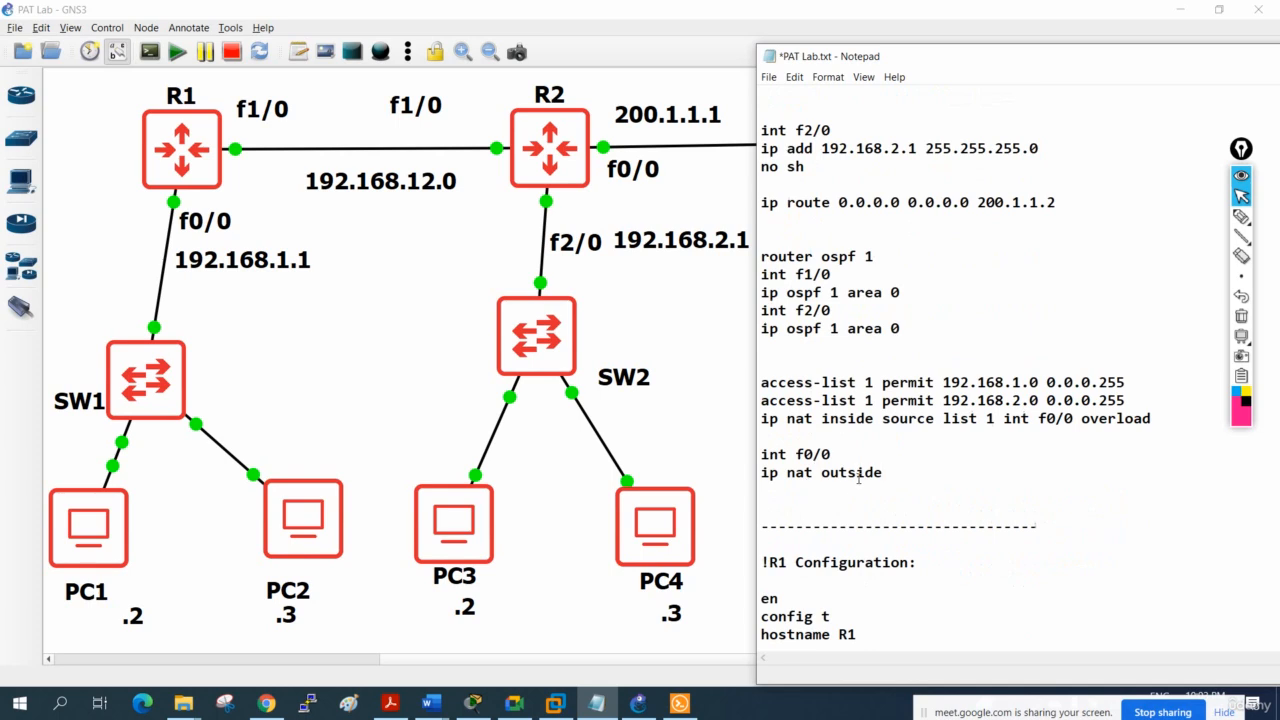
{"action": "left_click_drag", "start_coordinate": [898, 476], "coordinate": [765, 455]}
{"action": "key", "text": "ctrl+c"}
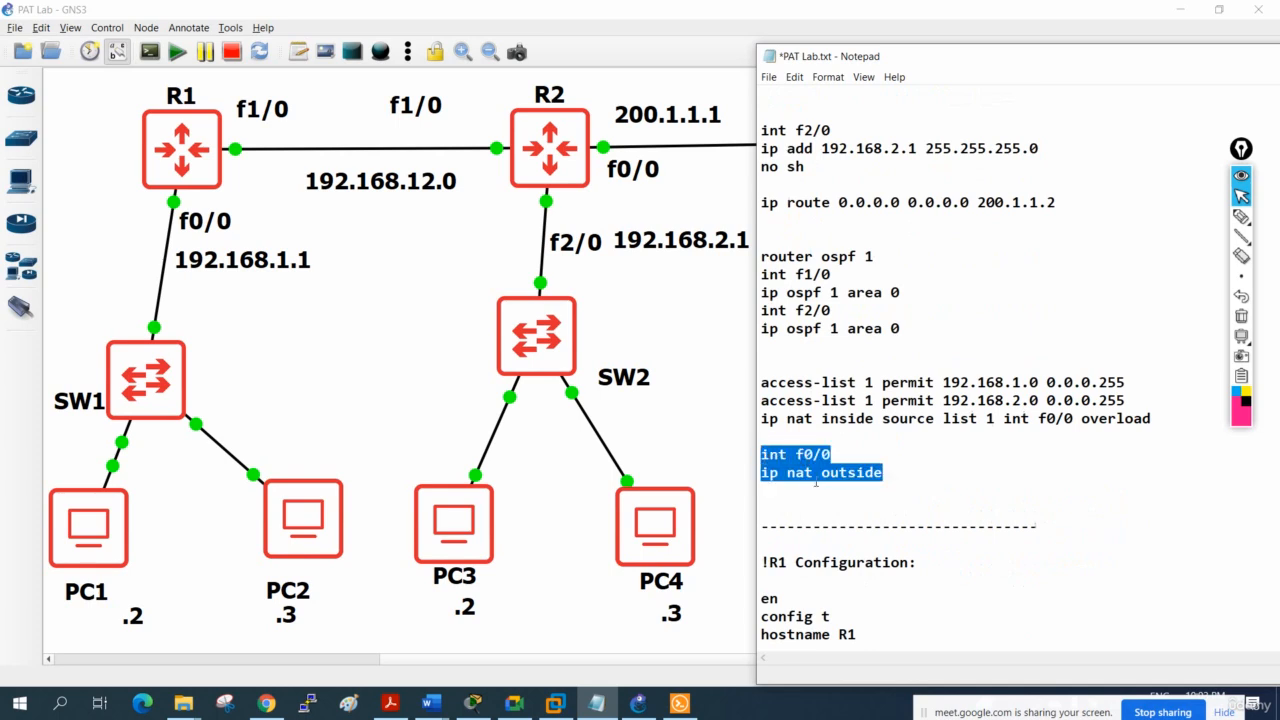
{"action": "left_click", "coordinate": [909, 483]}
{"action": "key", "text": "Return"}
{"action": "key", "text": "ctrl+v"}
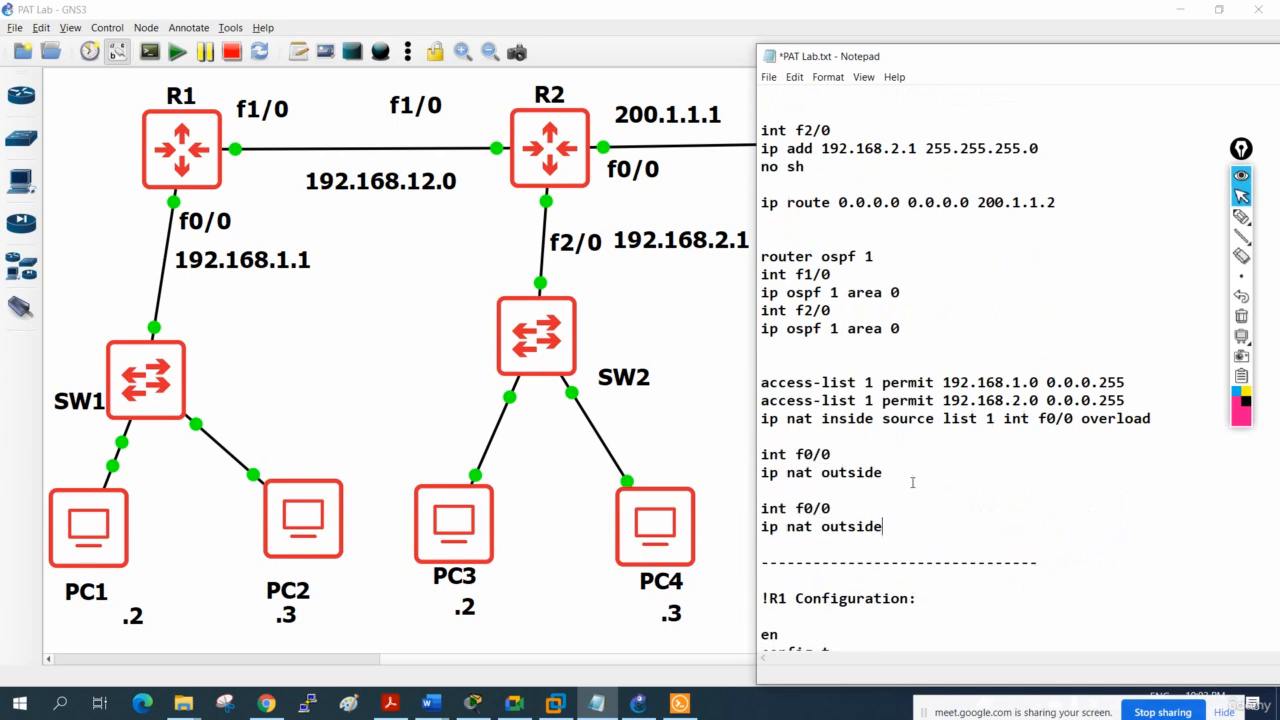
{"action": "key", "text": "Return"}
{"action": "key", "text": "Return"}
{"action": "key", "text": "ctrl+v"}
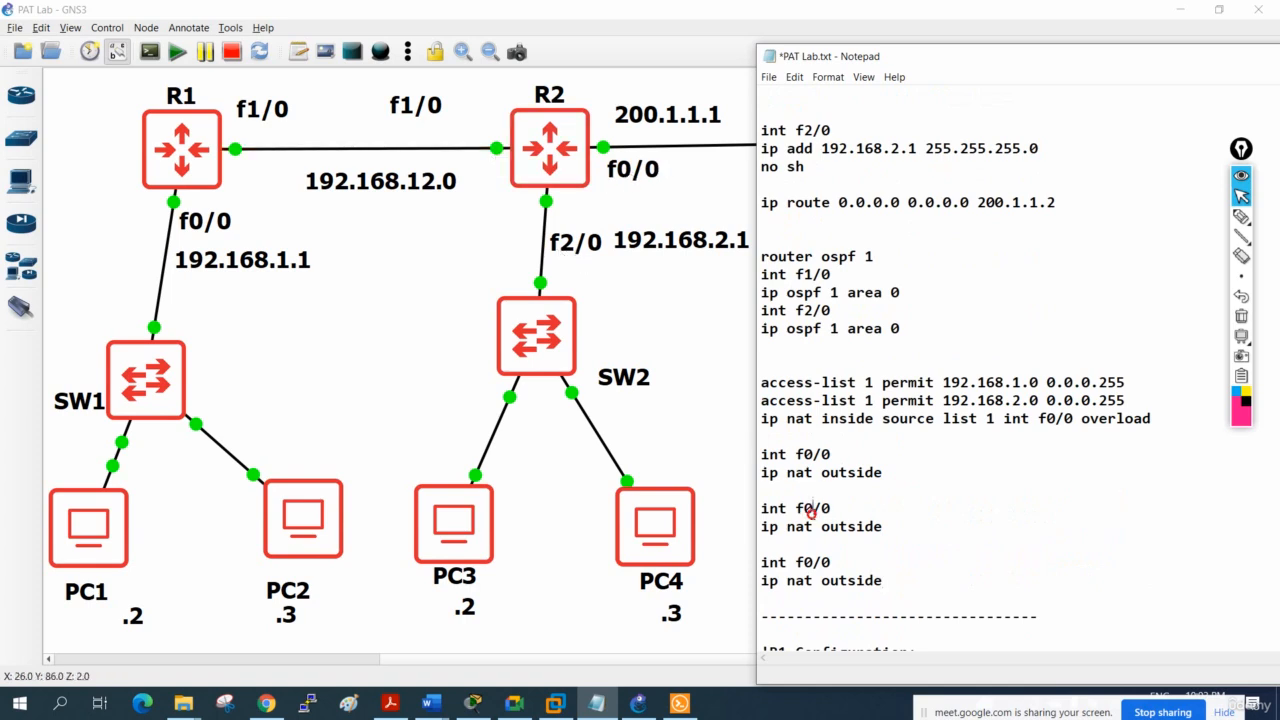
Change the second pasted block to int f2/0 with ip nat inside and the third block's interface to f1/0.
{"action": "mouse_move", "coordinate": [812, 512]}
{"action": "left_mouse_down"}
{"action": "mouse_move", "coordinate": [820, 526]}
{"action": "mouse_move", "coordinate": [806, 510]}
{"action": "left_mouse_up"}
{"action": "type", "text": "2"}
{"action": "left_click_drag", "start_coordinate": [884, 526], "coordinate": [822, 530]}
{"action": "type", "text": "inside"}
{"action": "left_click_drag", "start_coordinate": [812, 562], "coordinate": [804, 562]}
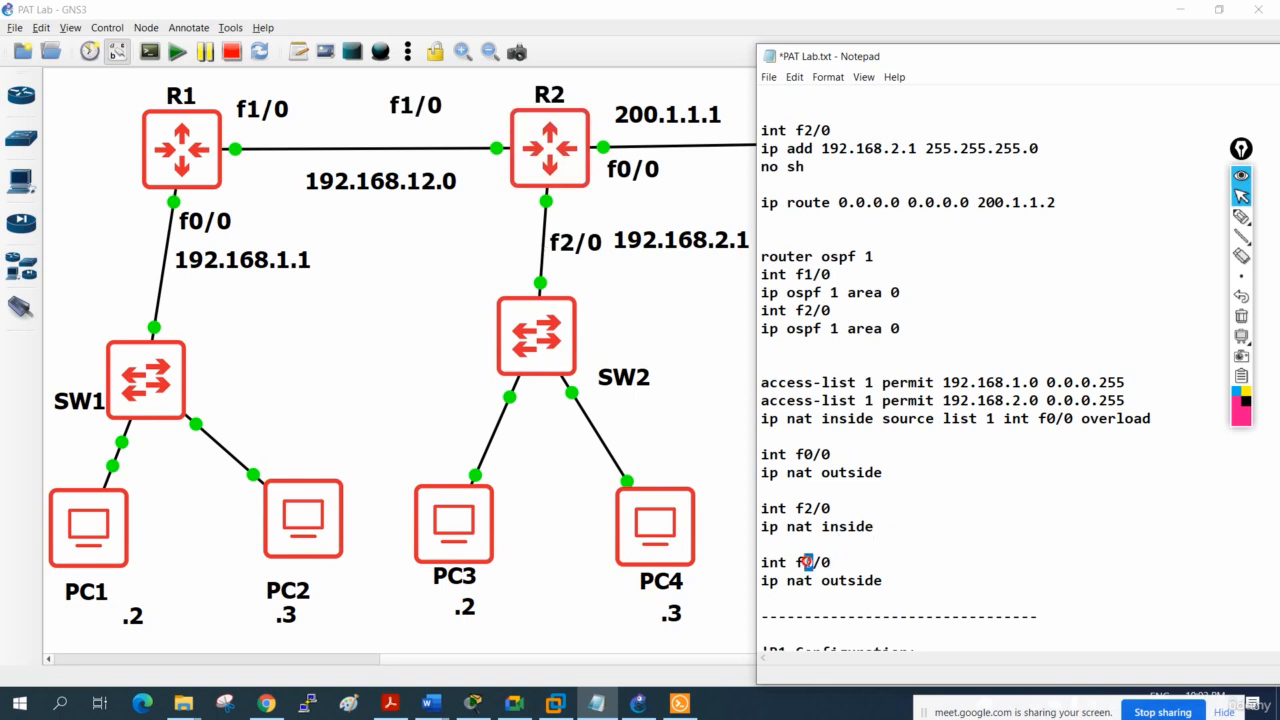
{"action": "type", "text": "1"}
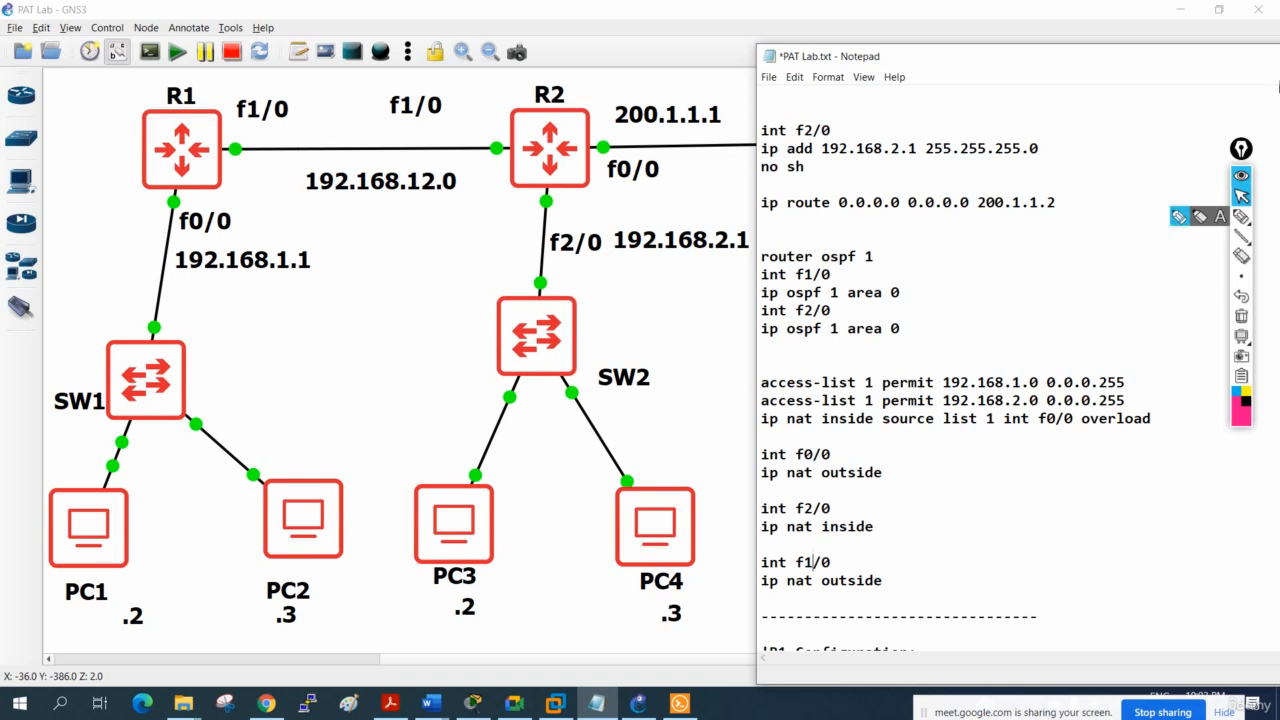
Trace the traffic from PC1 and SW2 through R2's inside and outside interfaces on the topology with the pen, and clear the marks.
{"action": "left_click", "coordinate": [1241, 216]}
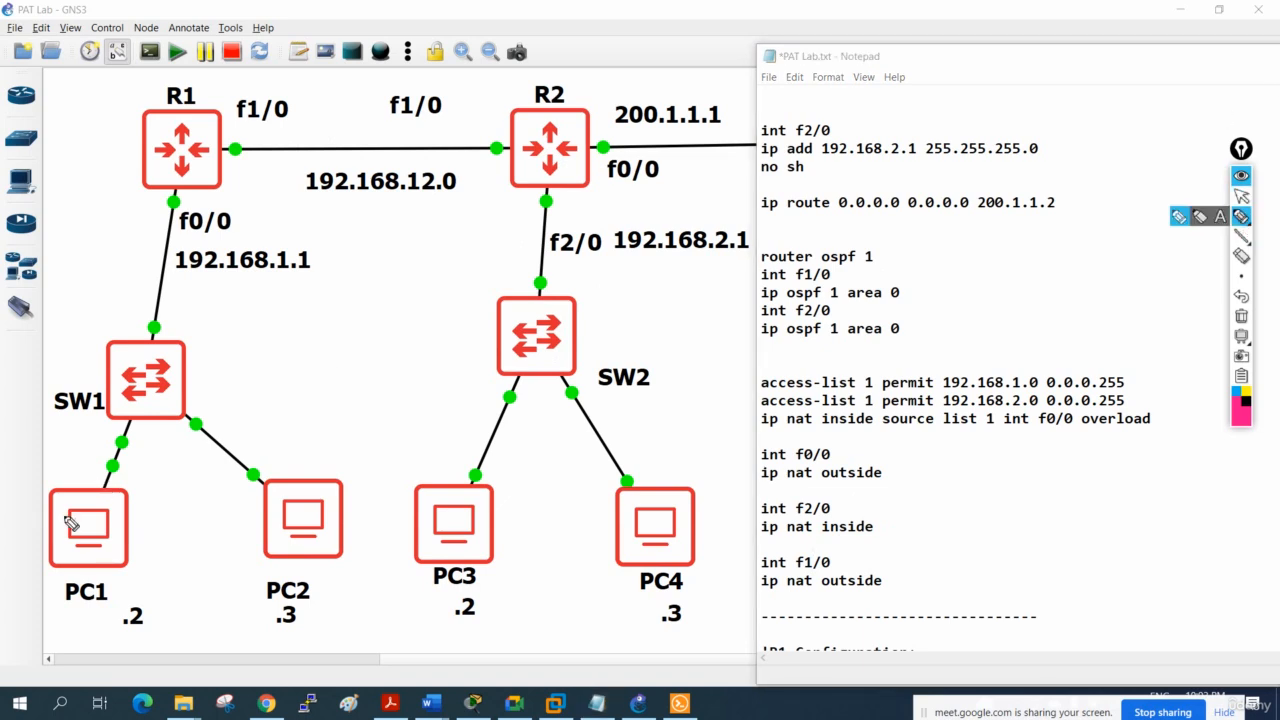
{"action": "mouse_move", "coordinate": [70, 512]}
{"action": "left_mouse_down"}
{"action": "mouse_move", "coordinate": [88, 295]}
{"action": "mouse_move", "coordinate": [336, 110]}
{"action": "mouse_move", "coordinate": [664, 147]}
{"action": "left_mouse_up"}
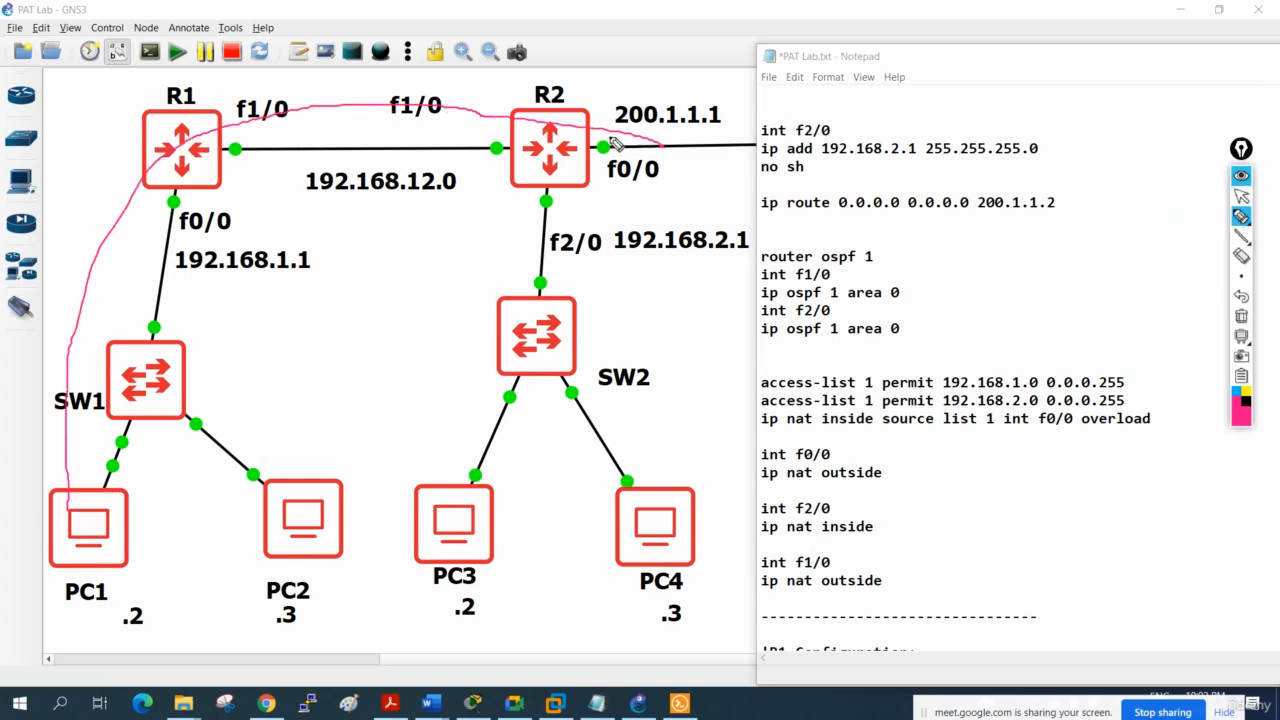
{"action": "mouse_move", "coordinate": [486, 102]}
{"action": "left_mouse_down"}
{"action": "mouse_move", "coordinate": [509, 117]}
{"action": "mouse_move", "coordinate": [488, 132]}
{"action": "left_mouse_up"}
{"action": "left_click_drag", "start_coordinate": [530, 238], "coordinate": [543, 230]}
{"action": "left_click_drag", "start_coordinate": [506, 296], "coordinate": [541, 175]}
{"action": "mouse_move", "coordinate": [662, 150]}
{"action": "left_mouse_down"}
{"action": "mouse_move", "coordinate": [636, 198]}
{"action": "mouse_move", "coordinate": [724, 142]}
{"action": "left_mouse_up"}
{"action": "left_click_drag", "start_coordinate": [612, 152], "coordinate": [707, 140]}
{"action": "left_click_drag", "start_coordinate": [427, 166], "coordinate": [500, 126]}
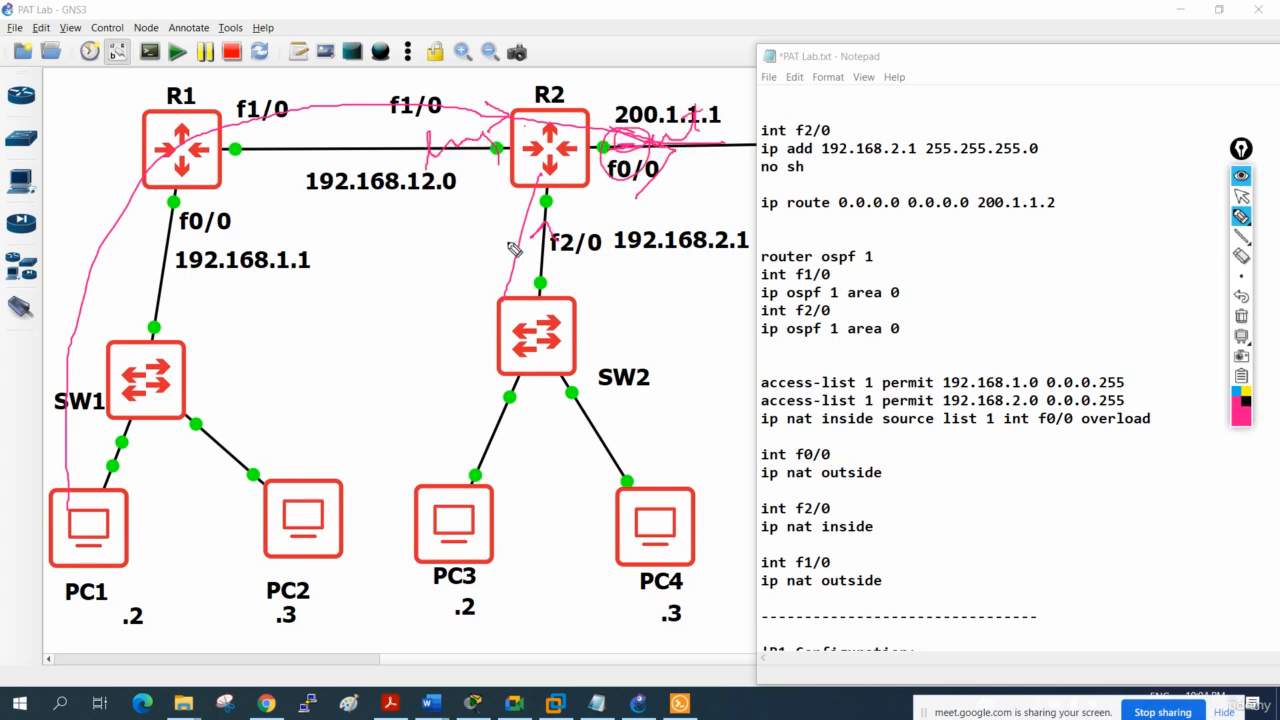
{"action": "left_click_drag", "start_coordinate": [515, 245], "coordinate": [566, 238]}
{"action": "left_click", "coordinate": [1241, 316]}
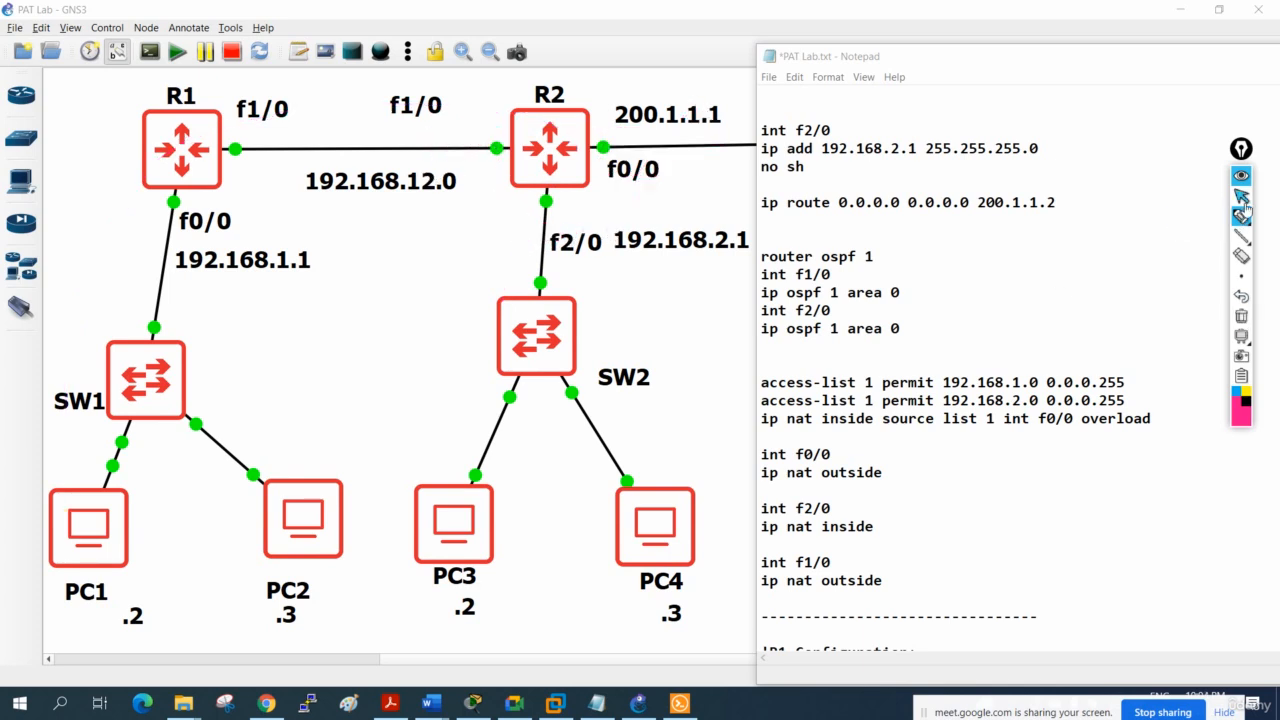
{"action": "left_click", "coordinate": [1241, 196]}
Change the NAT direction under int f1/0 to ip nat inside.
{"action": "left_click_drag", "start_coordinate": [883, 580], "coordinate": [821, 580]}
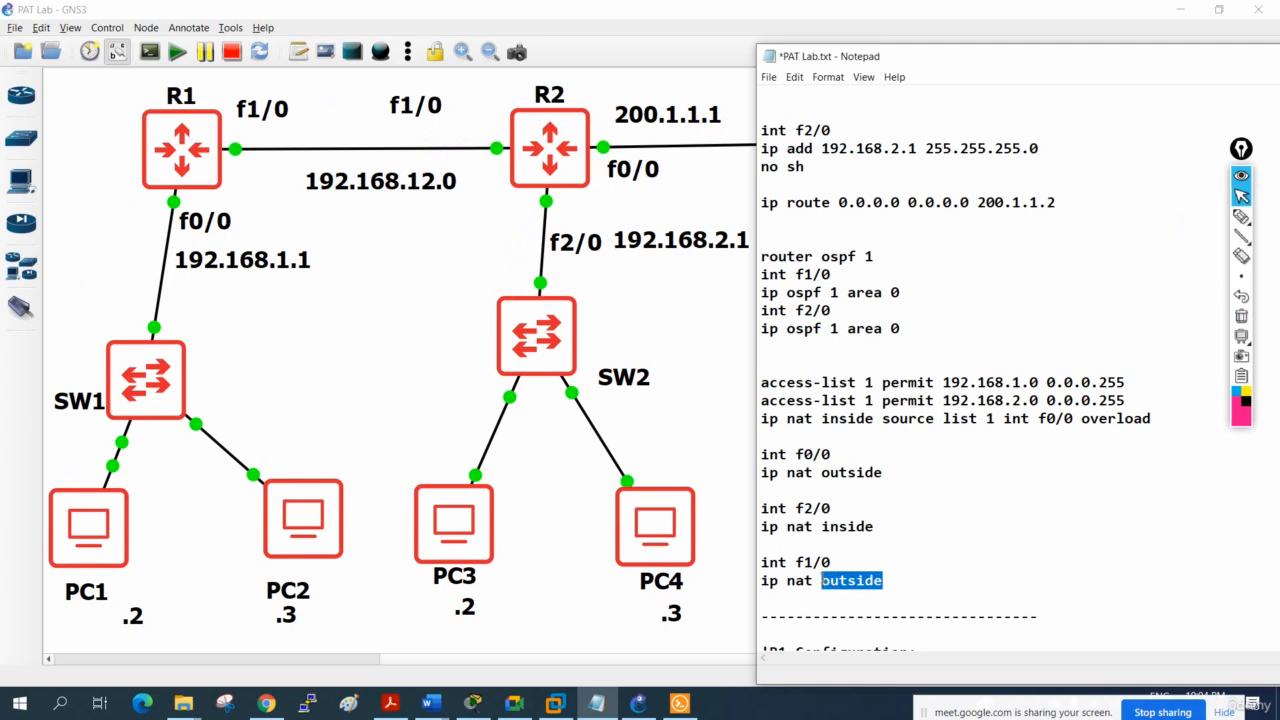
{"action": "type", "text": "insdie"}
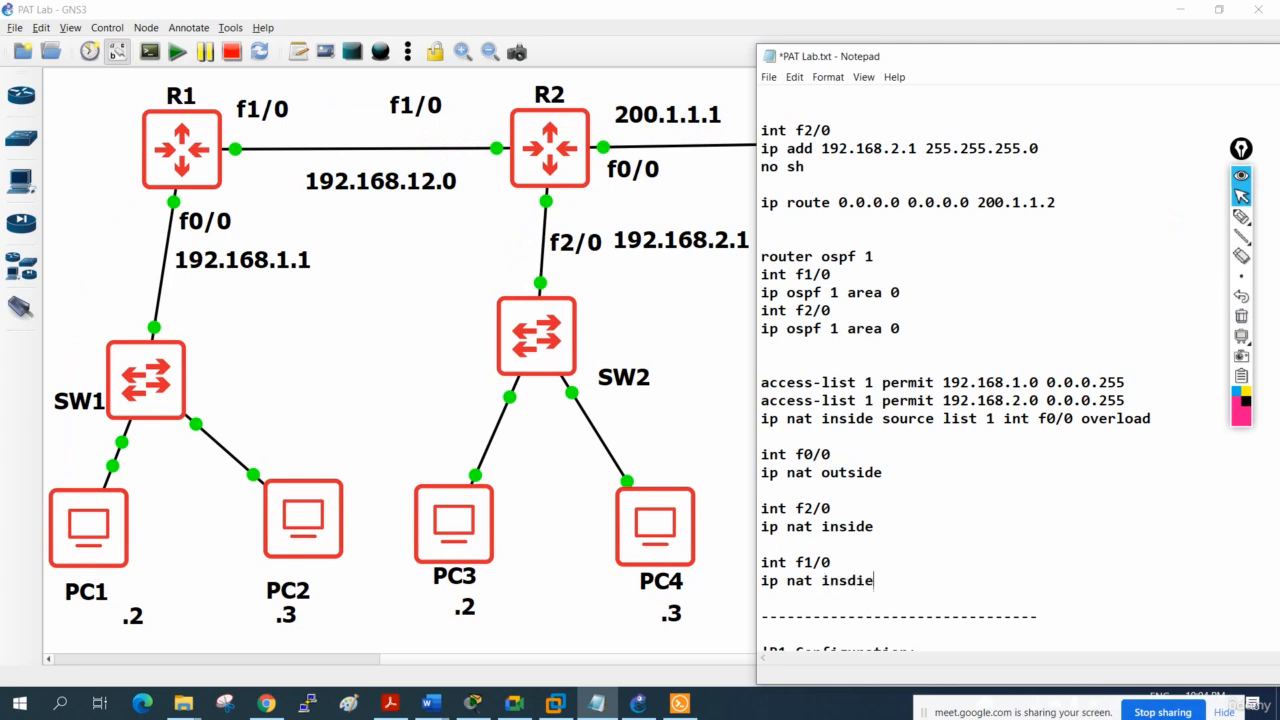
{"action": "key", "text": "BackSpace"}
{"action": "key", "text": "BackSpace"}
{"action": "key", "text": "BackSpace"}
{"action": "type", "text": "ide"}
Copy R2's commands from the first access-list line through the f1/0 block, and highlight the NAT overload line.
{"action": "left_click_drag", "start_coordinate": [875, 580], "coordinate": [748, 389]}
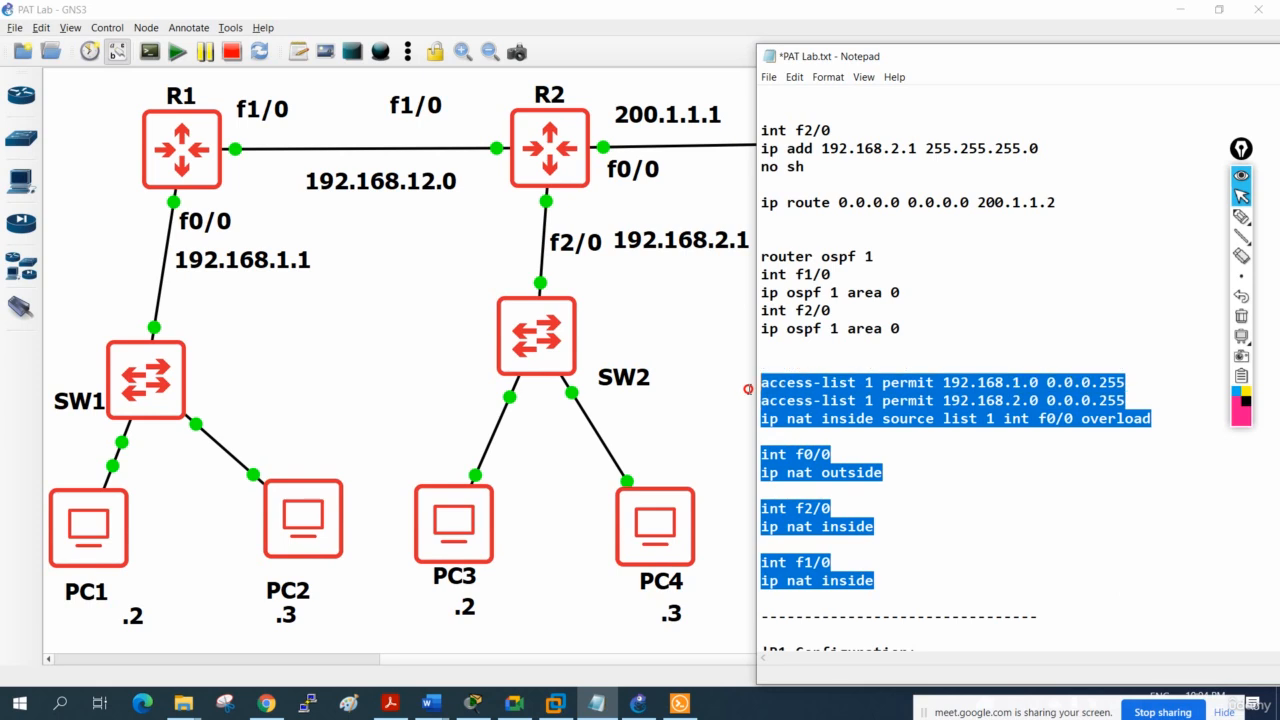
{"action": "right_click", "coordinate": [838, 412]}
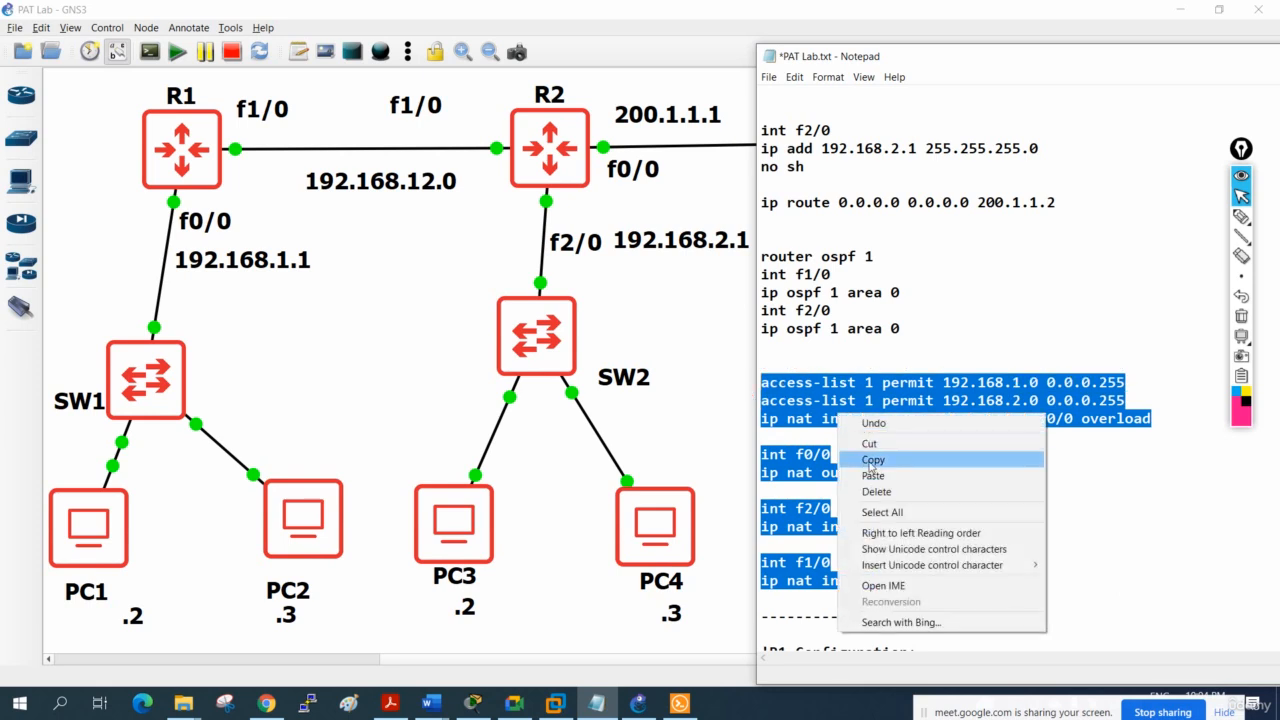
{"action": "left_click", "coordinate": [884, 460]}
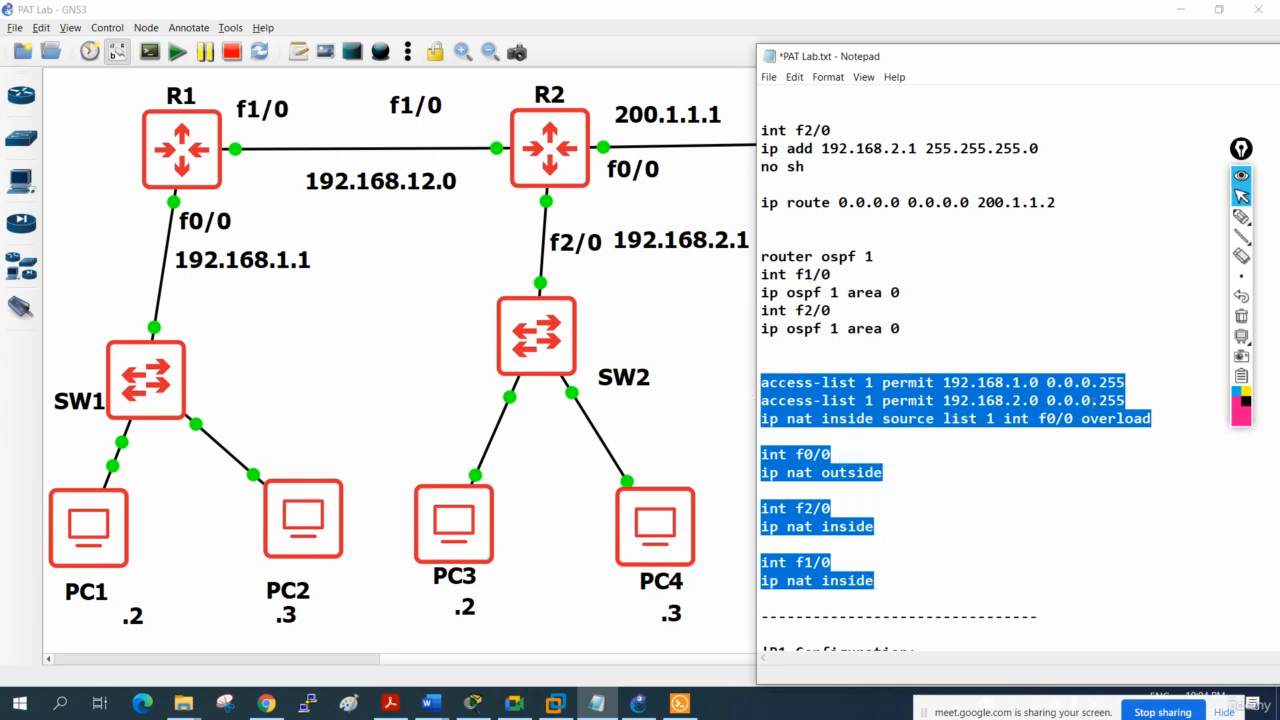
{"action": "left_click_drag", "start_coordinate": [1140, 395], "coordinate": [1155, 420]}
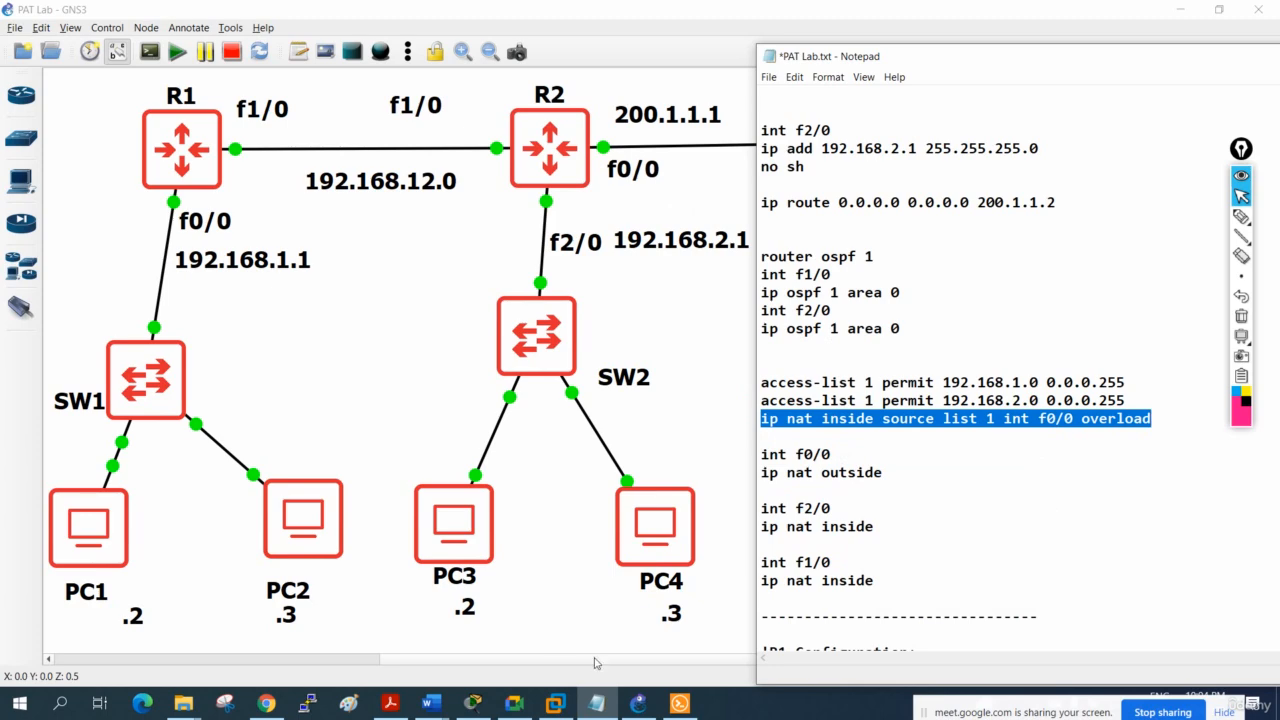
Switch to Solar-PuTTY, show R2's console and maximize the window.
{"action": "left_click", "coordinate": [679, 704]}
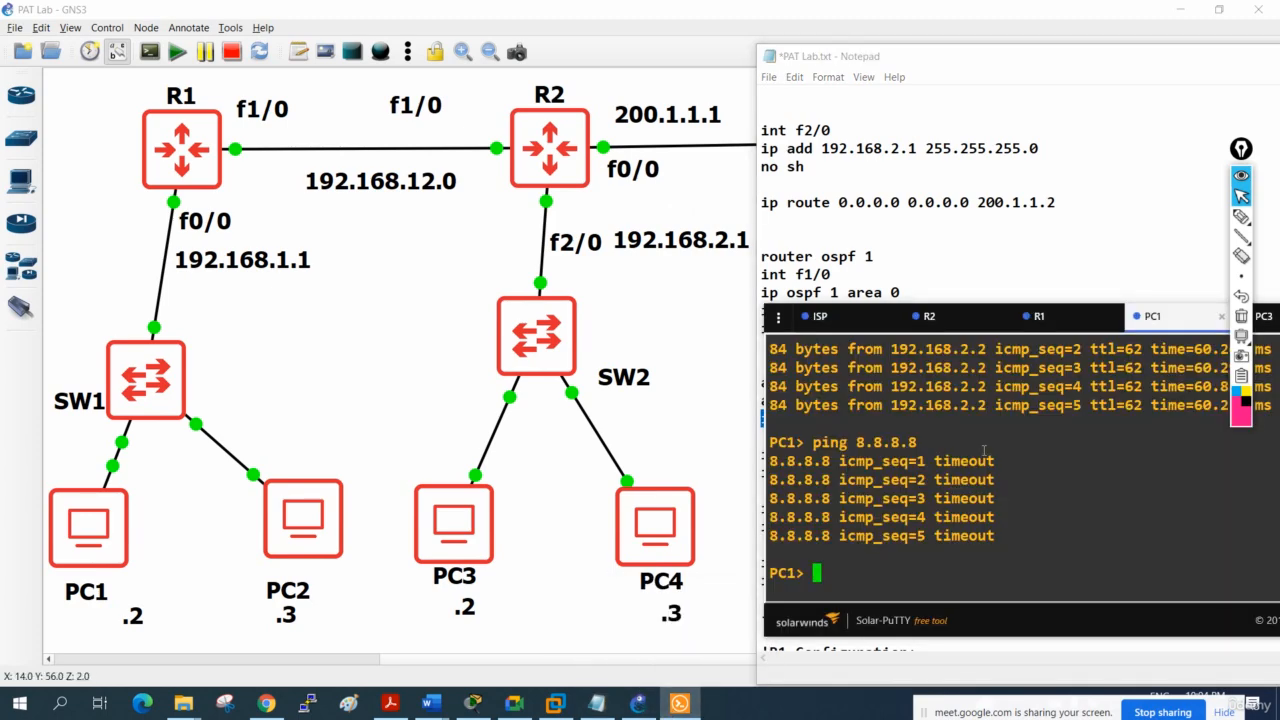
{"action": "left_click", "coordinate": [975, 318]}
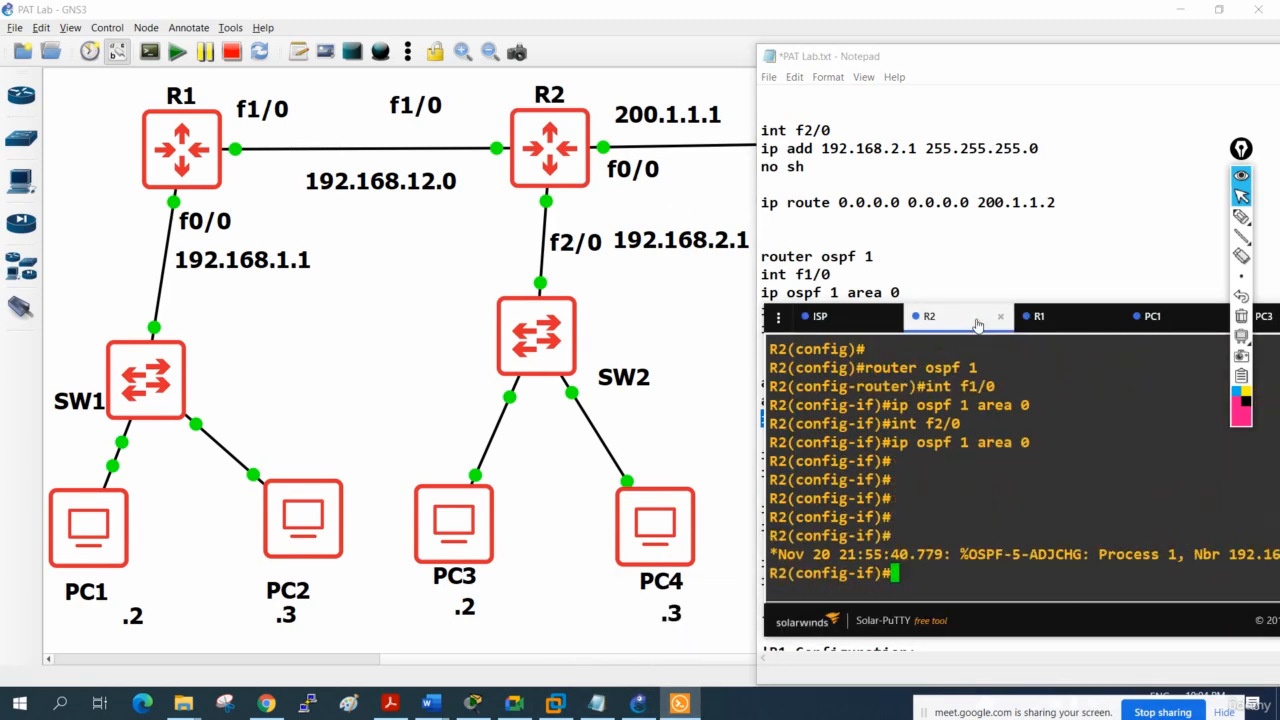
{"action": "left_click_drag", "start_coordinate": [967, 320], "coordinate": [391, 138]}
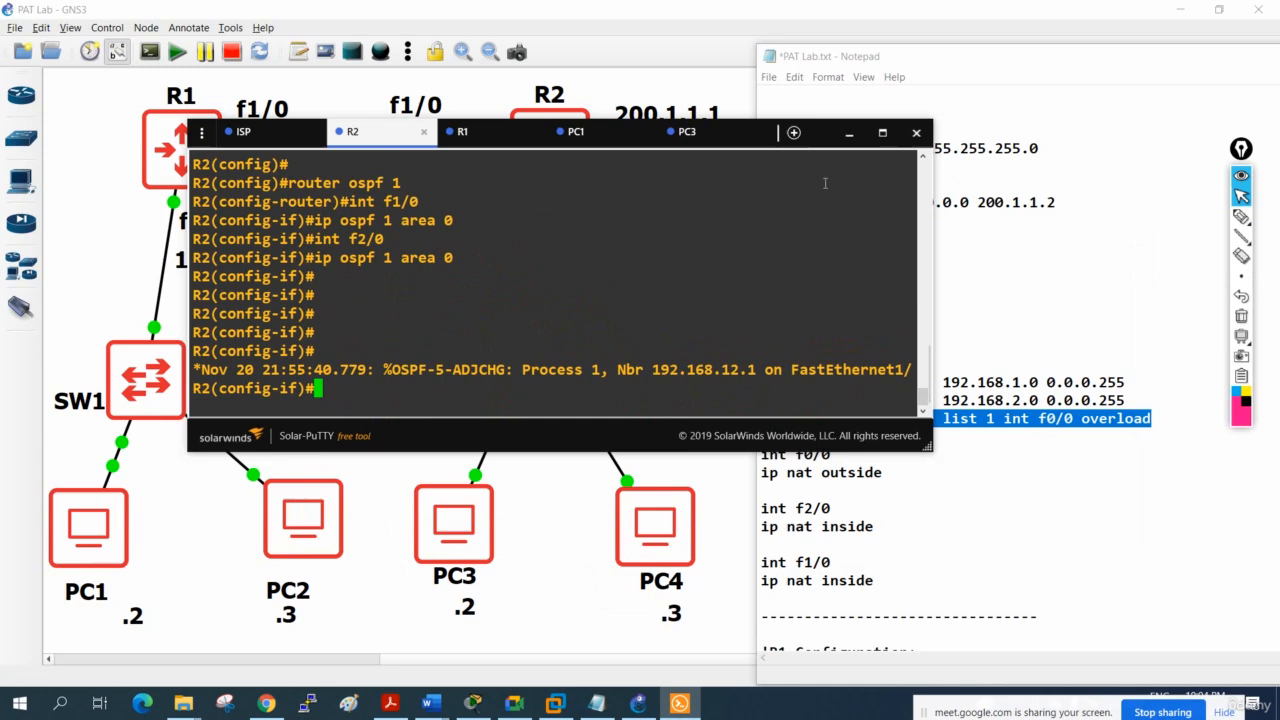
{"action": "left_click", "coordinate": [882, 133]}
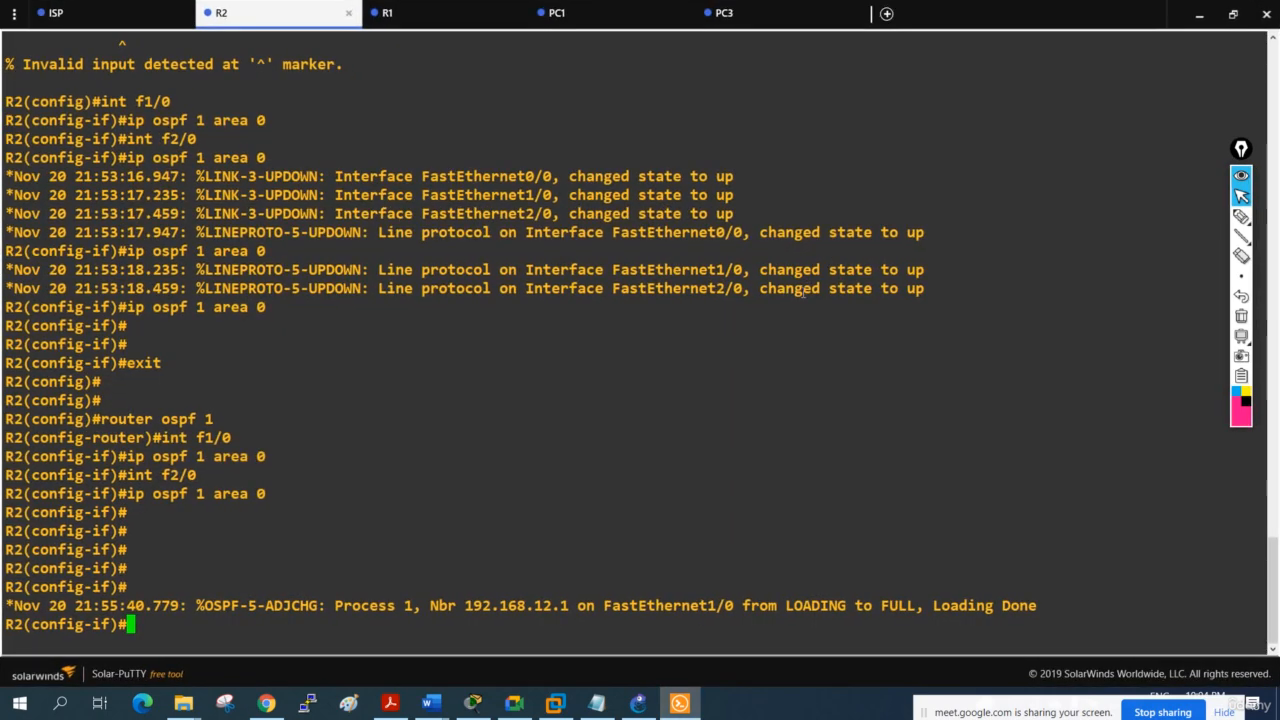
Exit R2's interface mode to global configuration, paste the copied access-list and NAT commands, and end configuration mode.
{"action": "type", "text": "exit"}
{"action": "key", "text": "Return"}
{"action": "key", "text": "Return"}
{"action": "key", "text": "Return"}
{"action": "key", "text": "Return"}
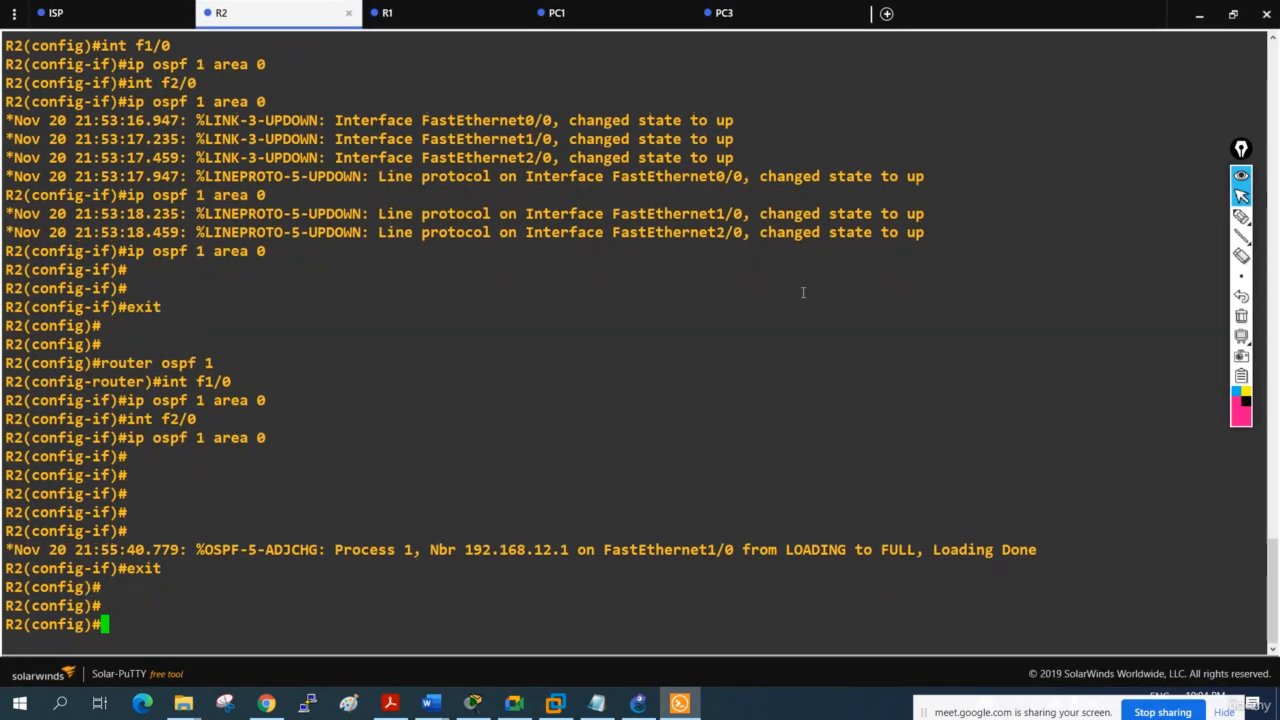
{"action": "right_click", "coordinate": [802, 292]}
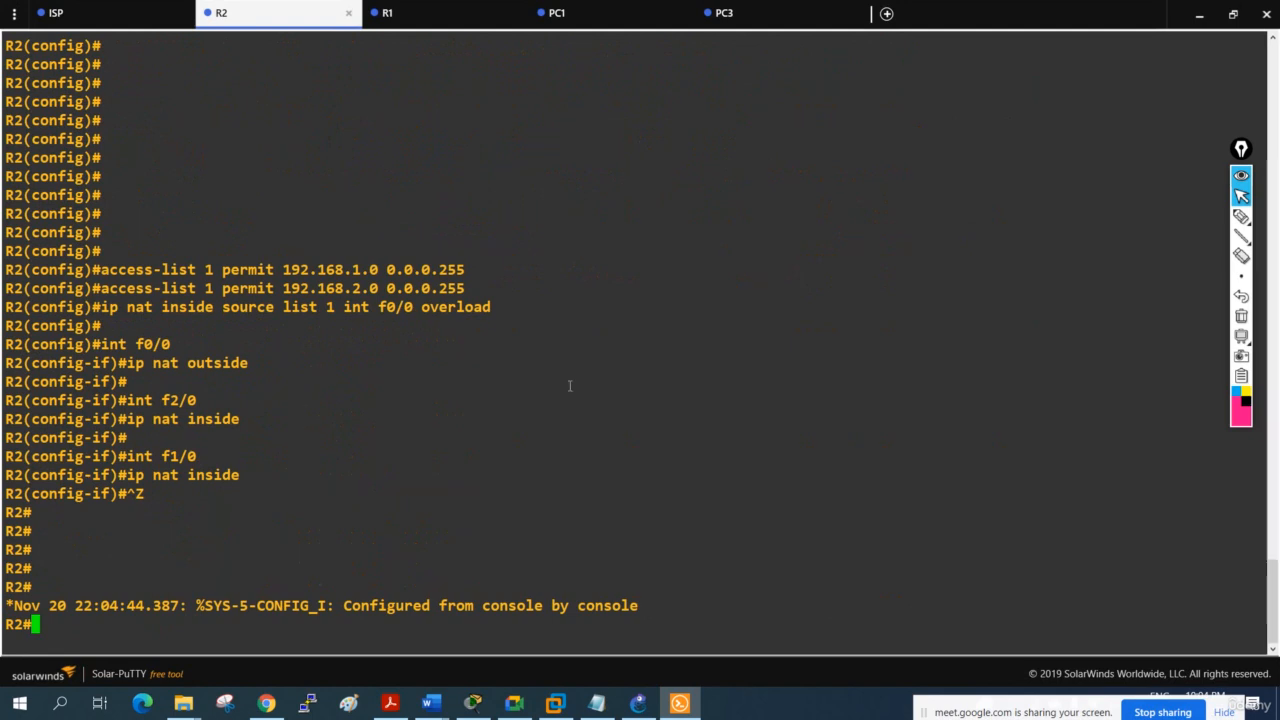
Ping 8.8.8.8 from PC1's console to test the NAT configuration.
{"action": "left_click", "coordinate": [599, 14]}
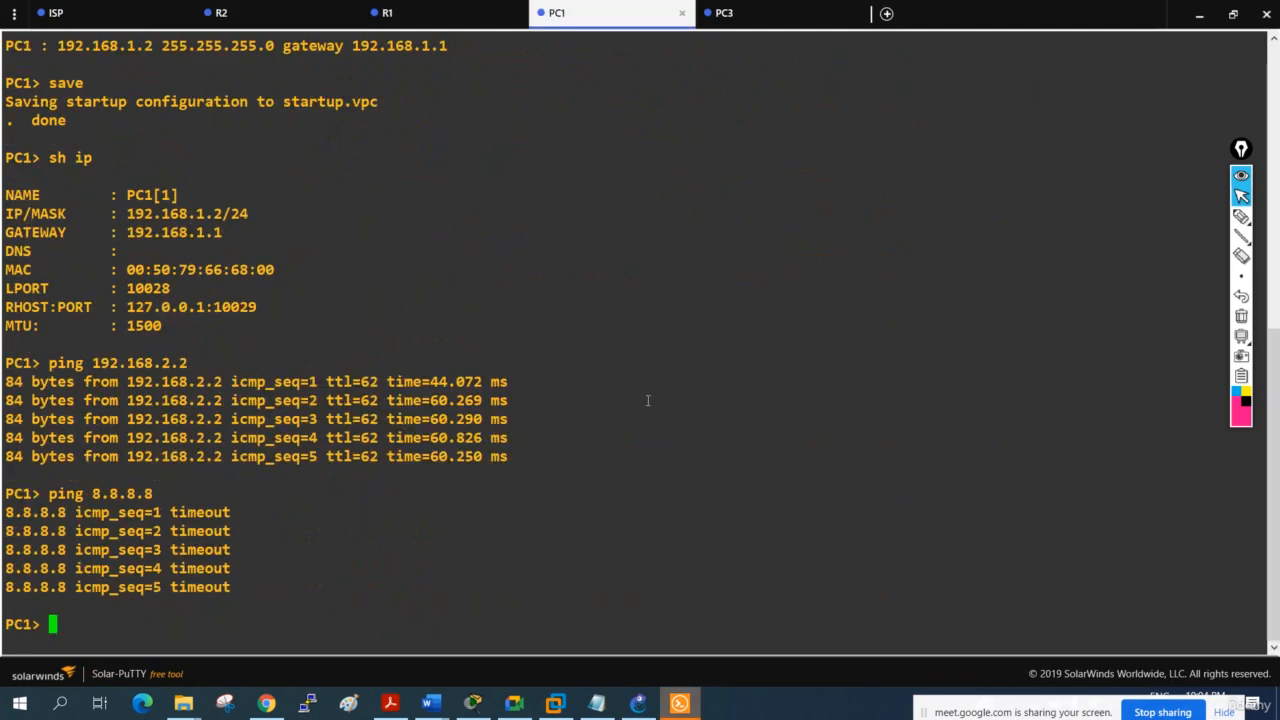
{"action": "key", "text": "Up"}
{"action": "key", "text": "Return"}
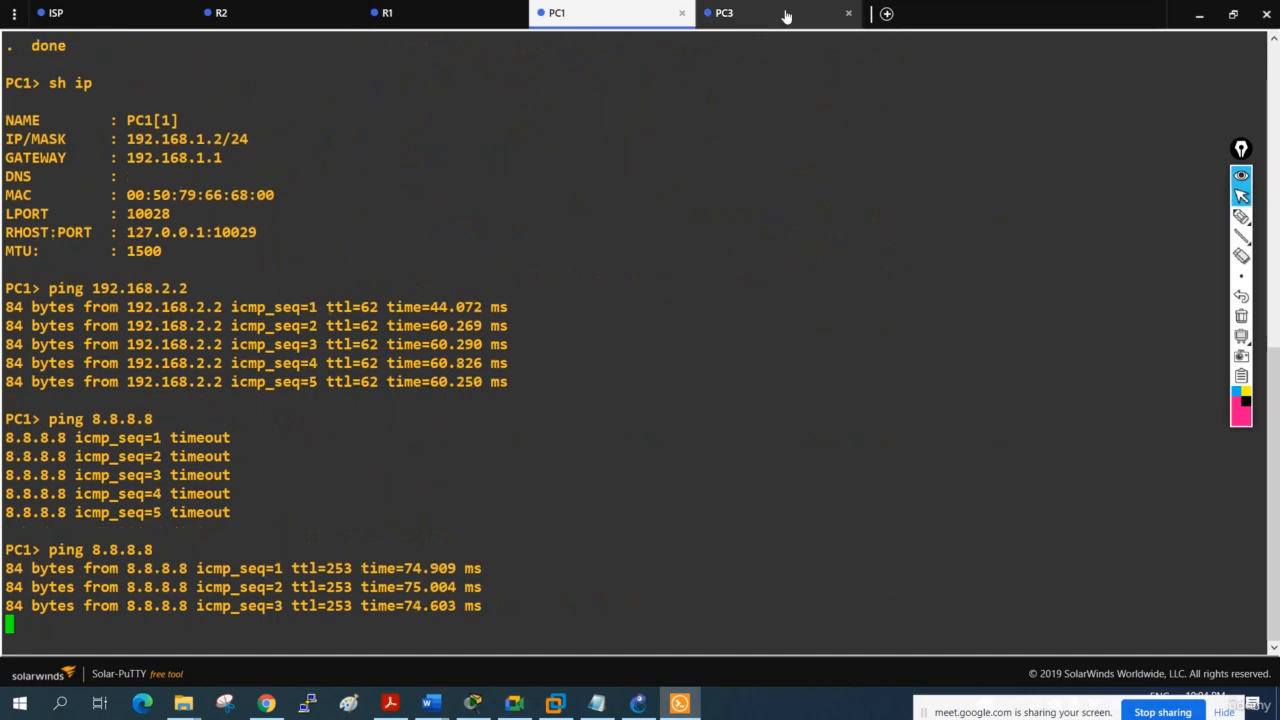
Ping 8.8.8.8 from PC3's console by editing its earlier ping command.
{"action": "left_click", "coordinate": [770, 25]}
{"action": "key", "text": "Up"}
{"action": "key", "text": "Up"}
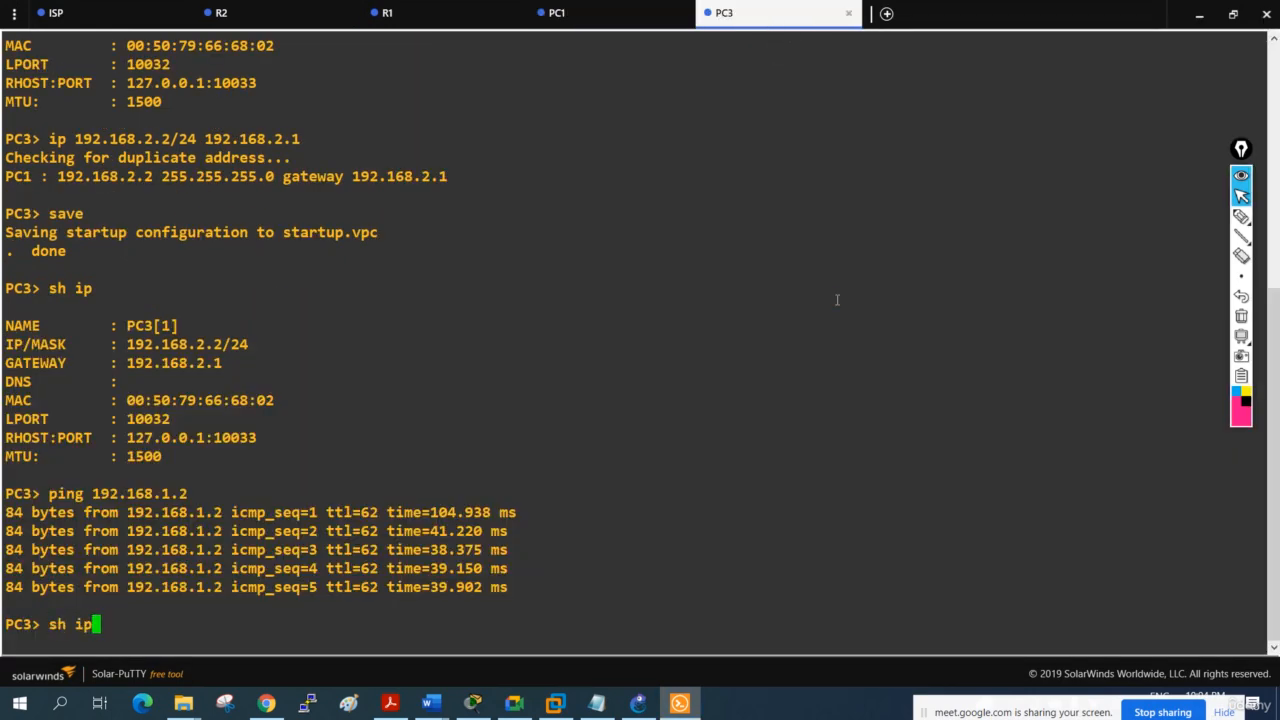
{"action": "key", "text": "Down"}
{"action": "key", "text": "BackSpace"}
{"action": "key", "text": "BackSpace"}
{"action": "key", "text": "BackSpace"}
{"action": "key", "text": "BackSpace"}
{"action": "key", "text": "BackSpace"}
{"action": "key", "text": "BackSpace"}
{"action": "key", "text": "BackSpace"}
{"action": "key", "text": "BackSpace"}
{"action": "key", "text": "BackSpace"}
{"action": "key", "text": "BackSpace"}
{"action": "key", "text": "BackSpace"}
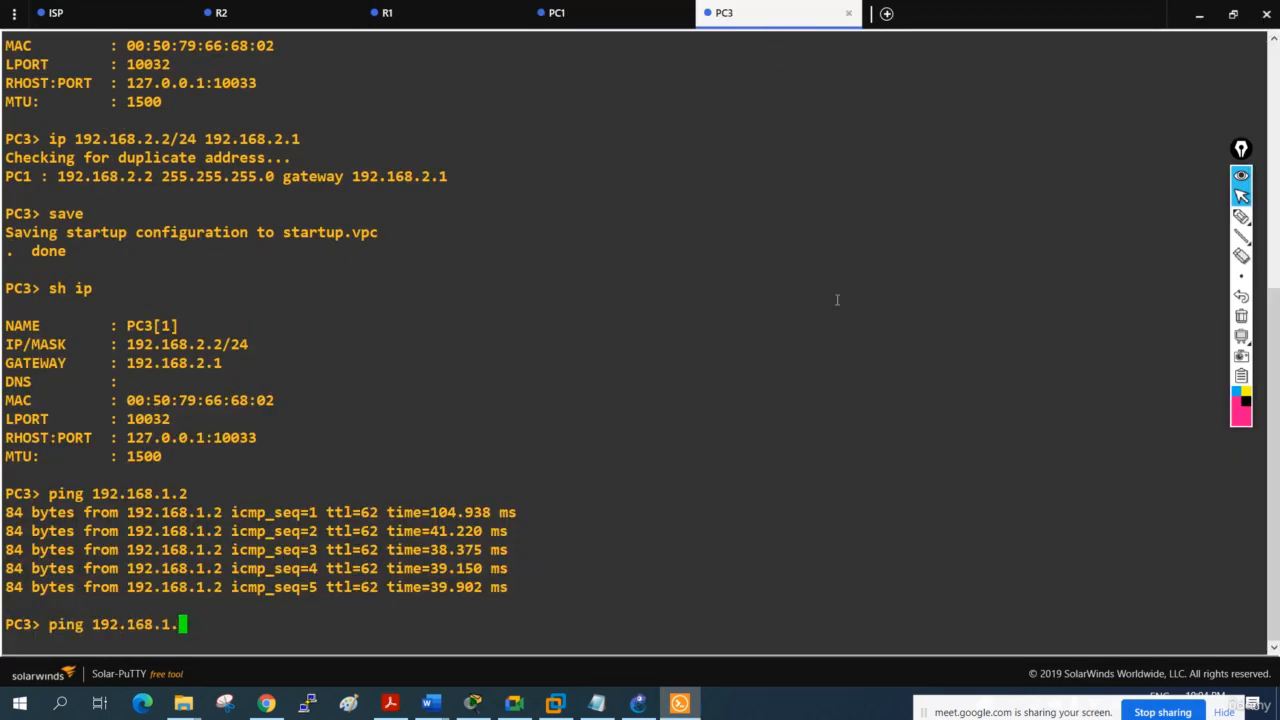
{"action": "type", "text": "8.8.8.8"}
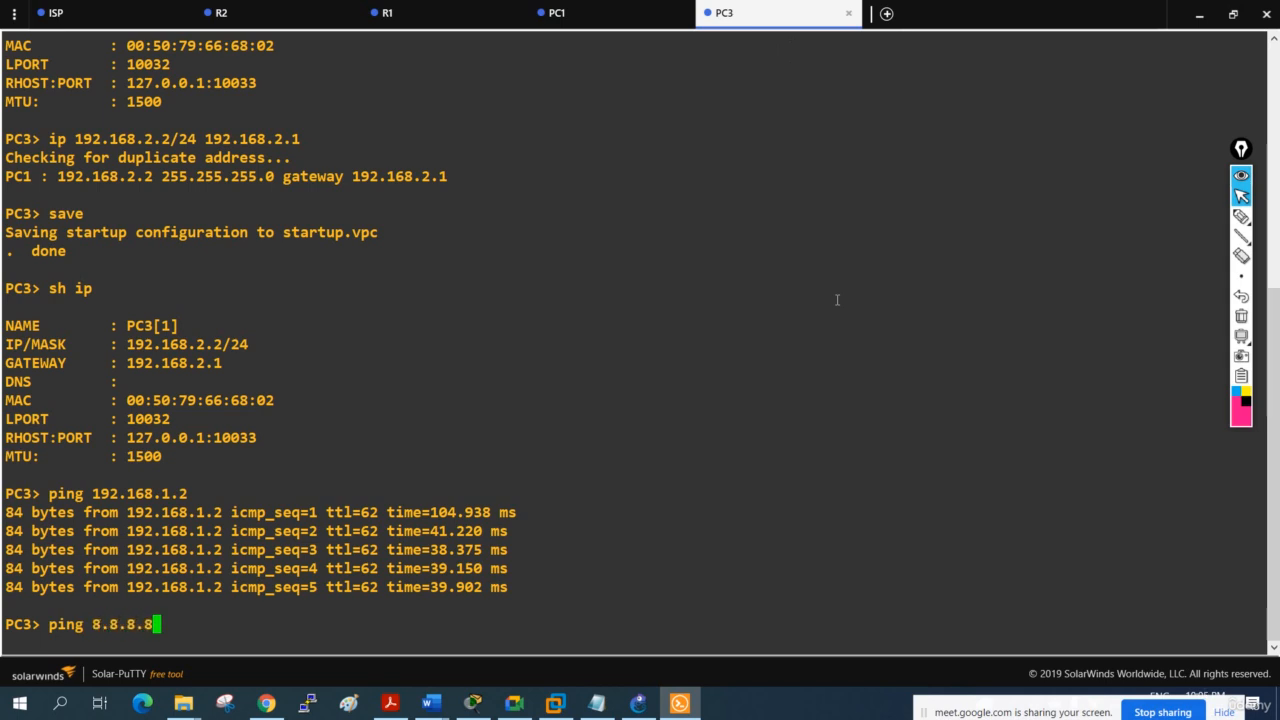
{"action": "key", "text": "Return"}
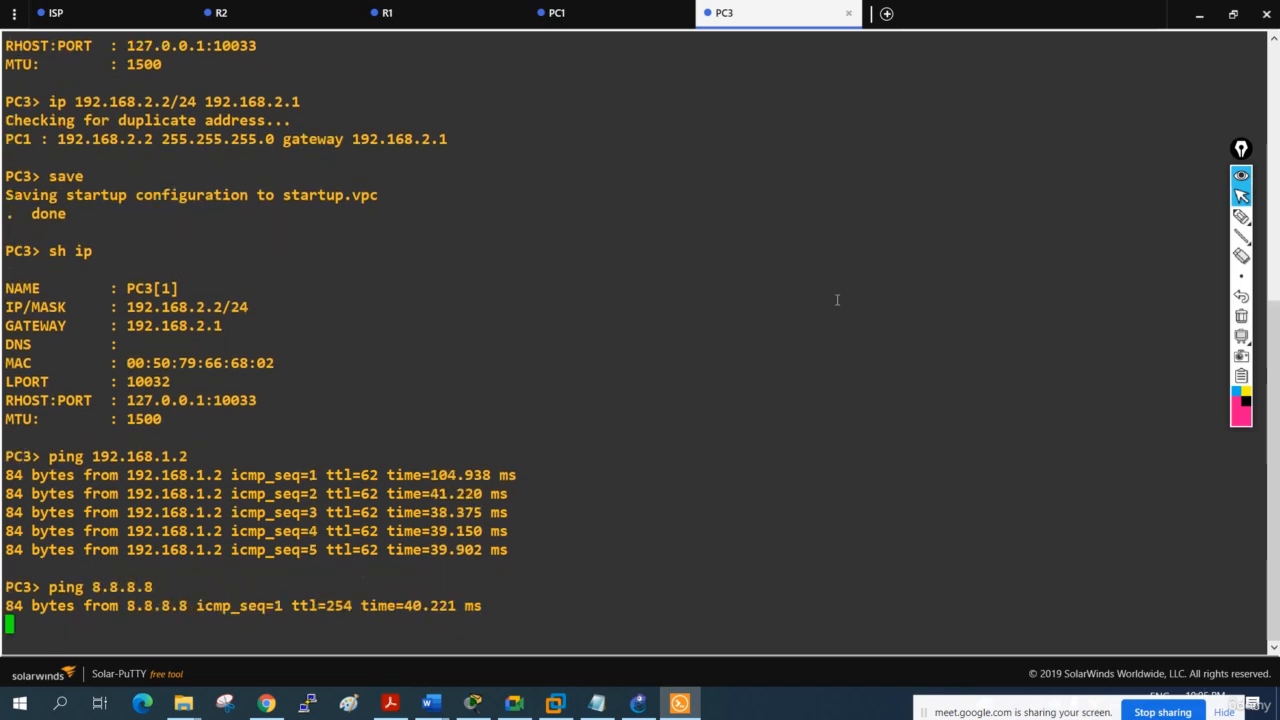
Repeat the ping to 8.8.8.8 from PC1 and from PC3 to generate more NAT traffic.
{"action": "left_click", "coordinate": [1201, 15]}
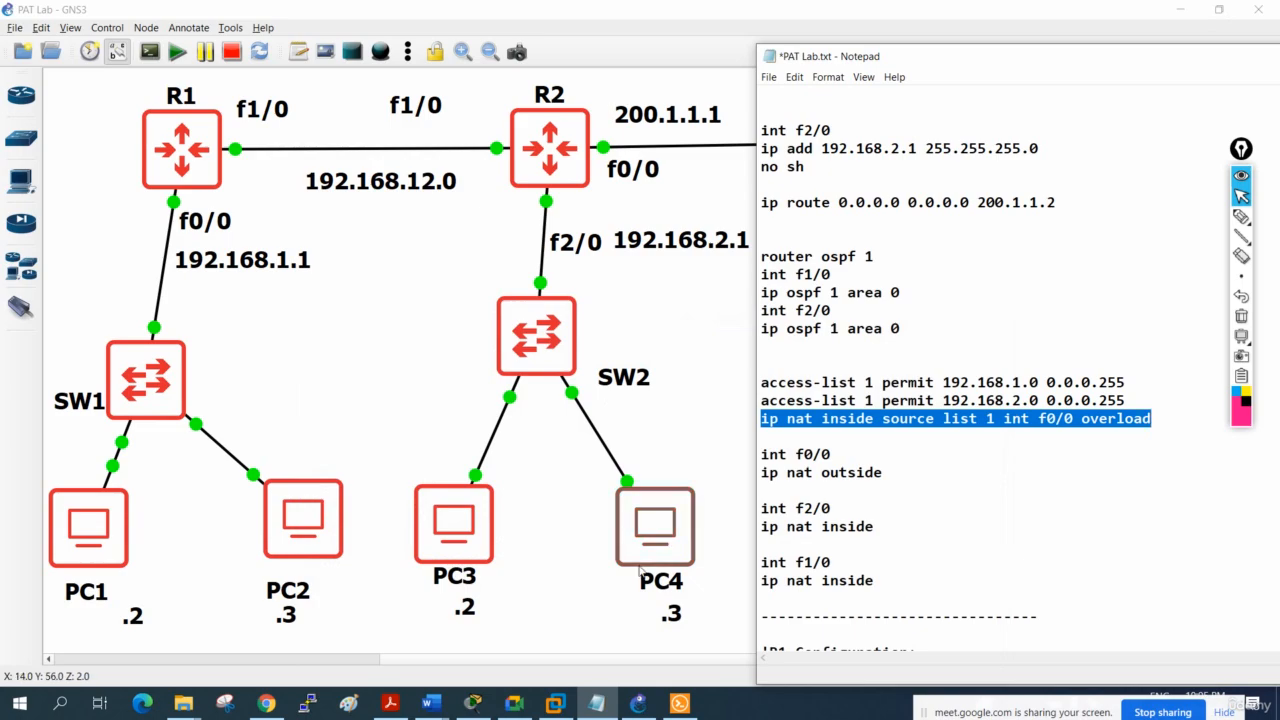
{"action": "left_click", "coordinate": [679, 703]}
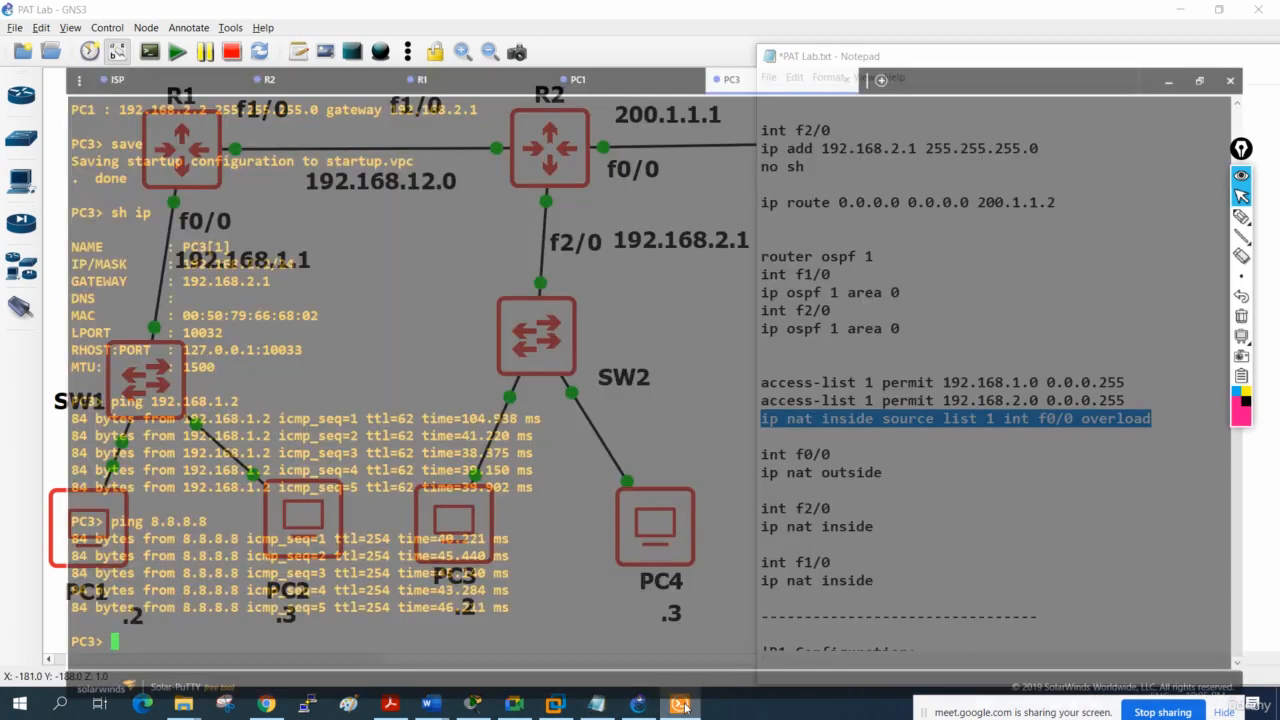
{"action": "left_click", "coordinate": [576, 14]}
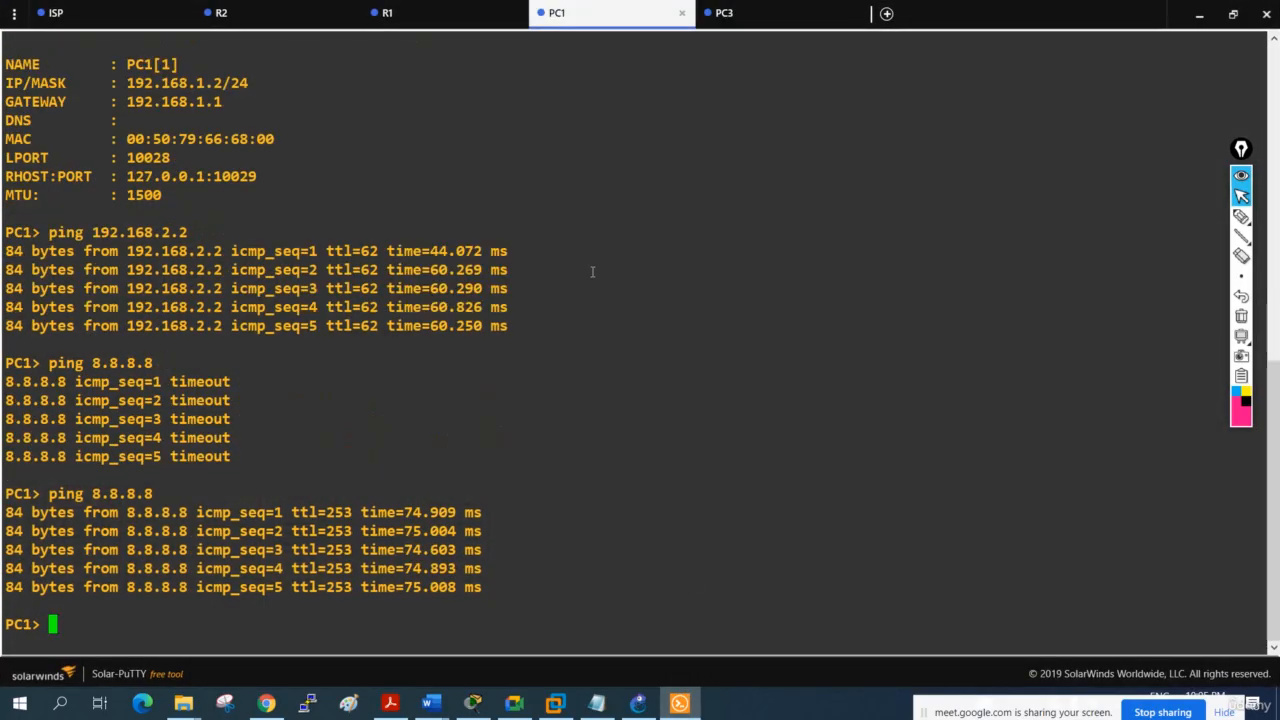
{"action": "key", "text": "Up"}
{"action": "key", "text": "Return"}
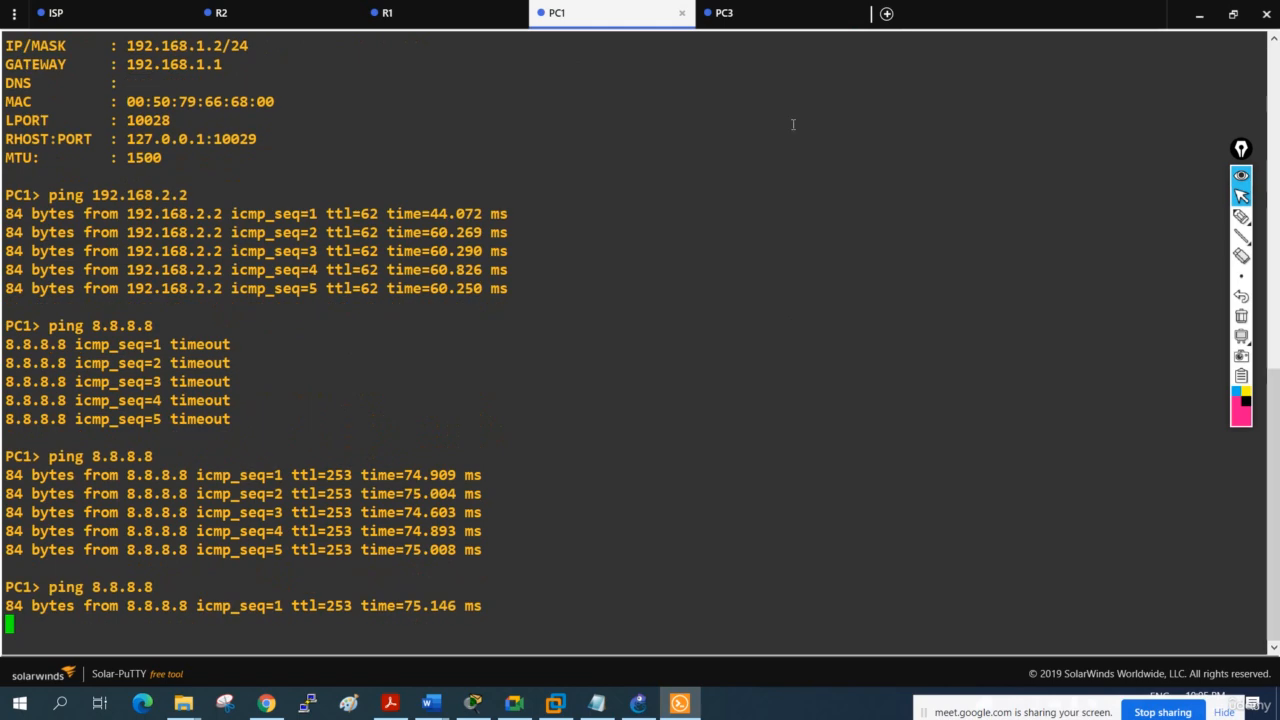
{"action": "left_click", "coordinate": [788, 15]}
{"action": "key", "text": "Up"}
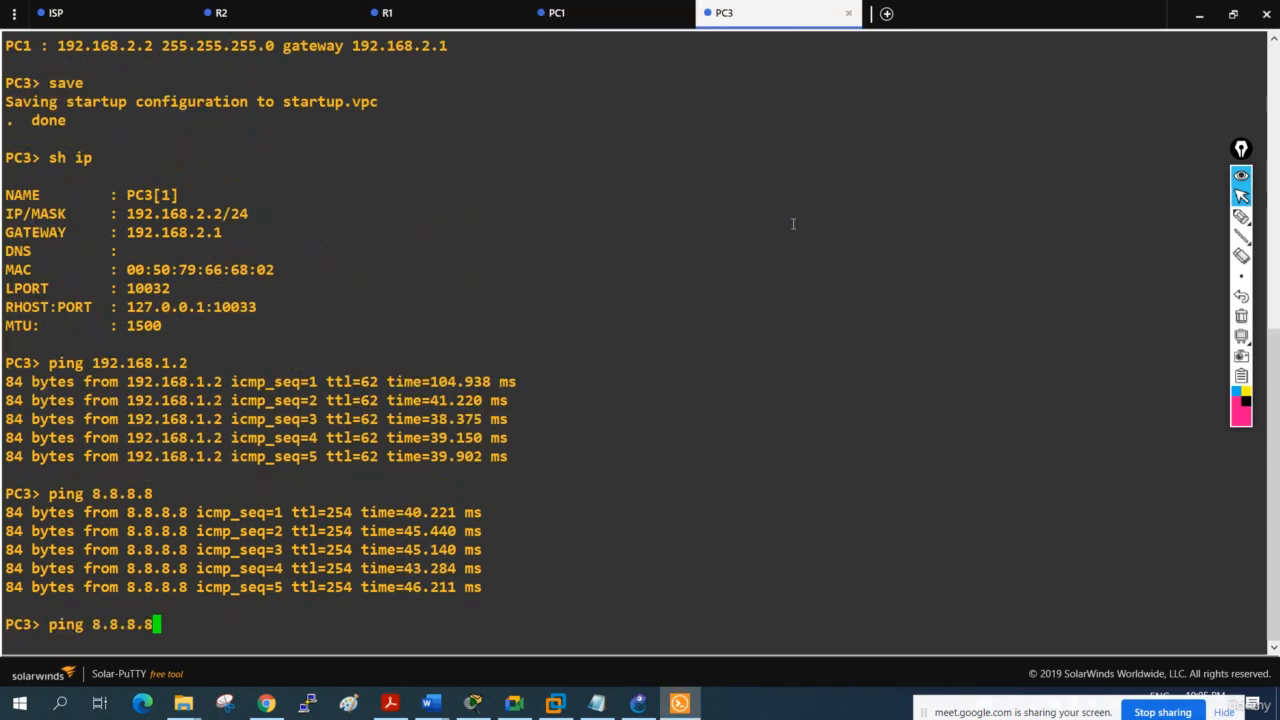
{"action": "key", "text": "Return"}
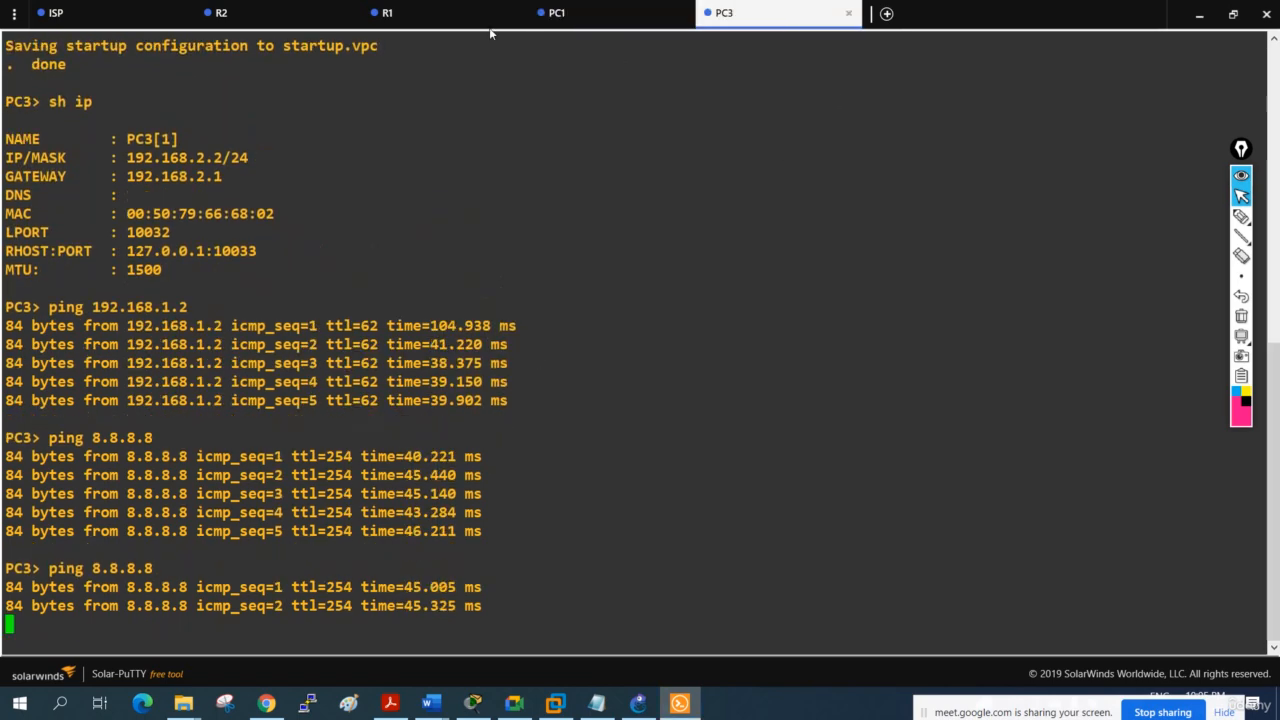
Run sh ip nat translations on R2 and highlight the first entry's inside local address and port.
{"action": "left_click", "coordinate": [288, 20]}
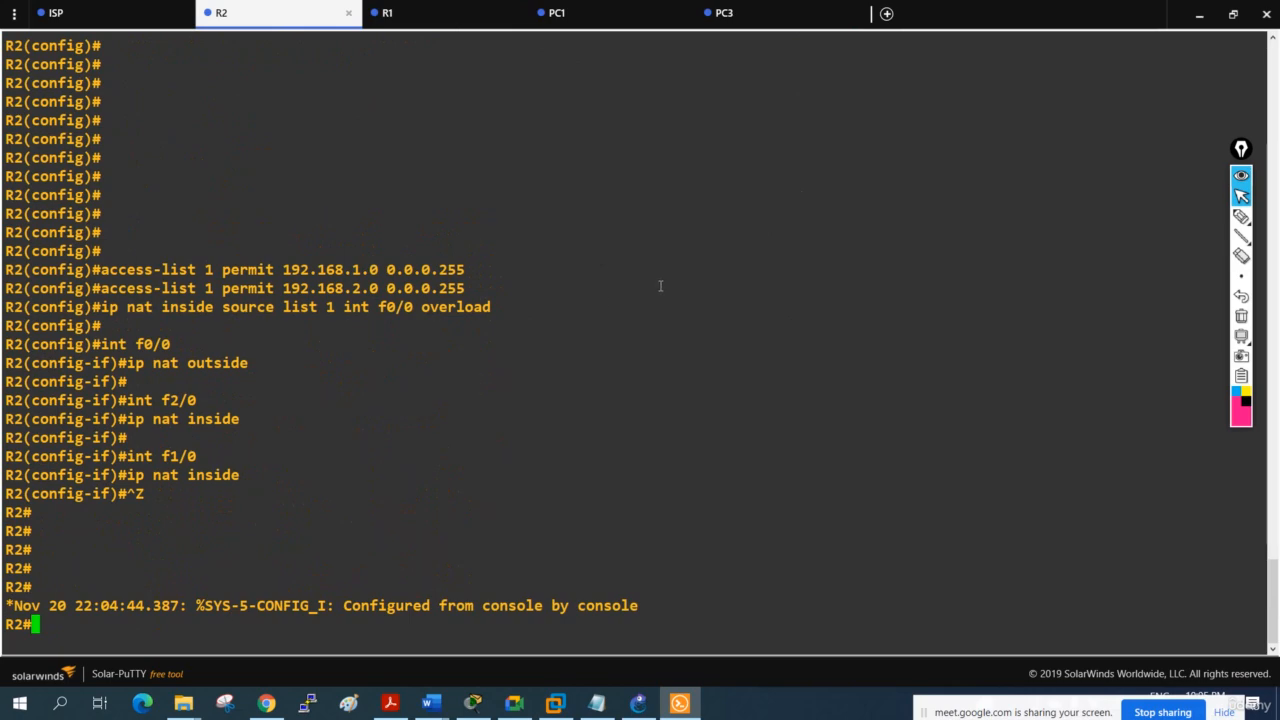
{"action": "type", "text": "sh ip nat t"}
{"action": "type", "text": "r"}
{"action": "key", "text": "Tab"}
{"action": "key", "text": "Return"}
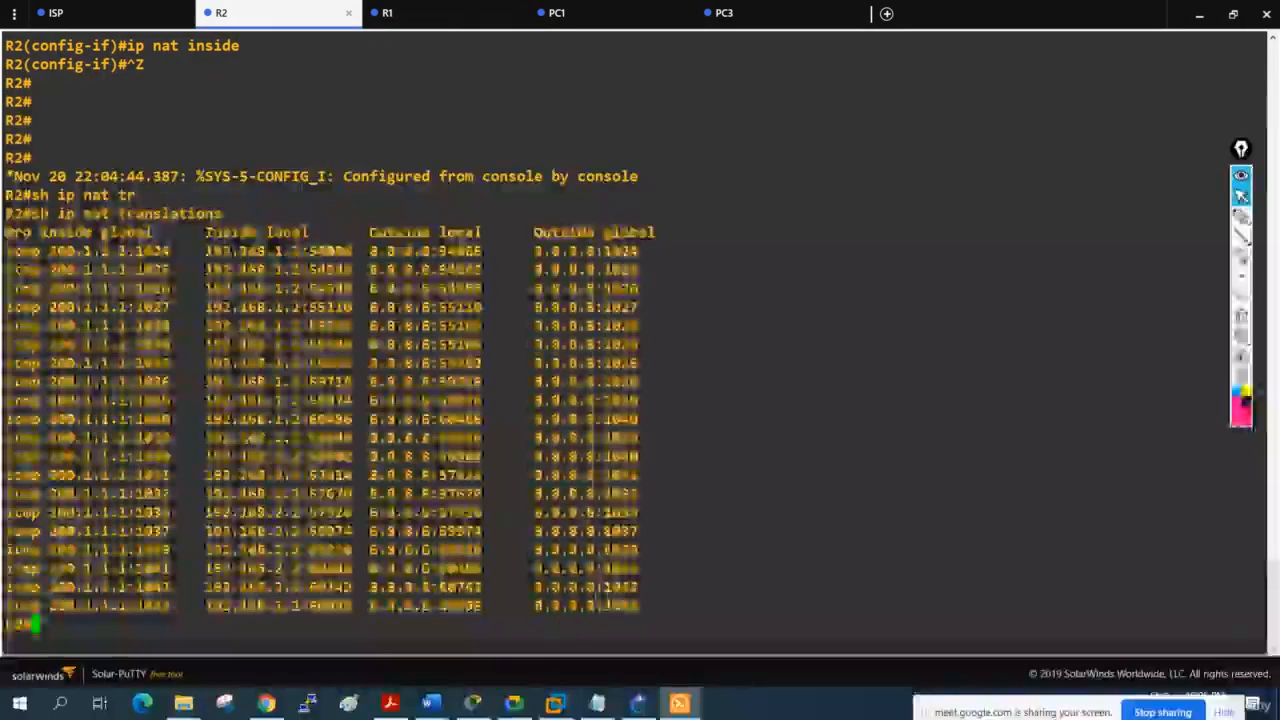
{"action": "key", "text": "Return"}
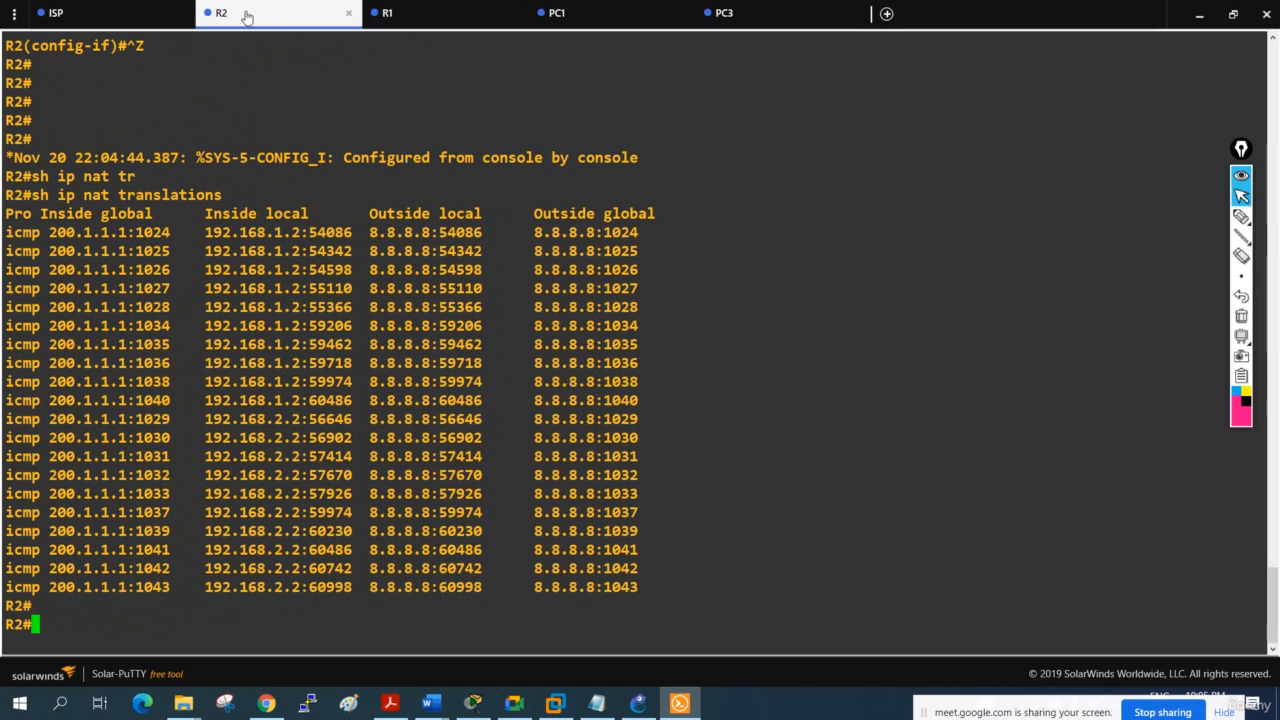
{"action": "left_click_drag", "start_coordinate": [206, 231], "coordinate": [346, 237]}
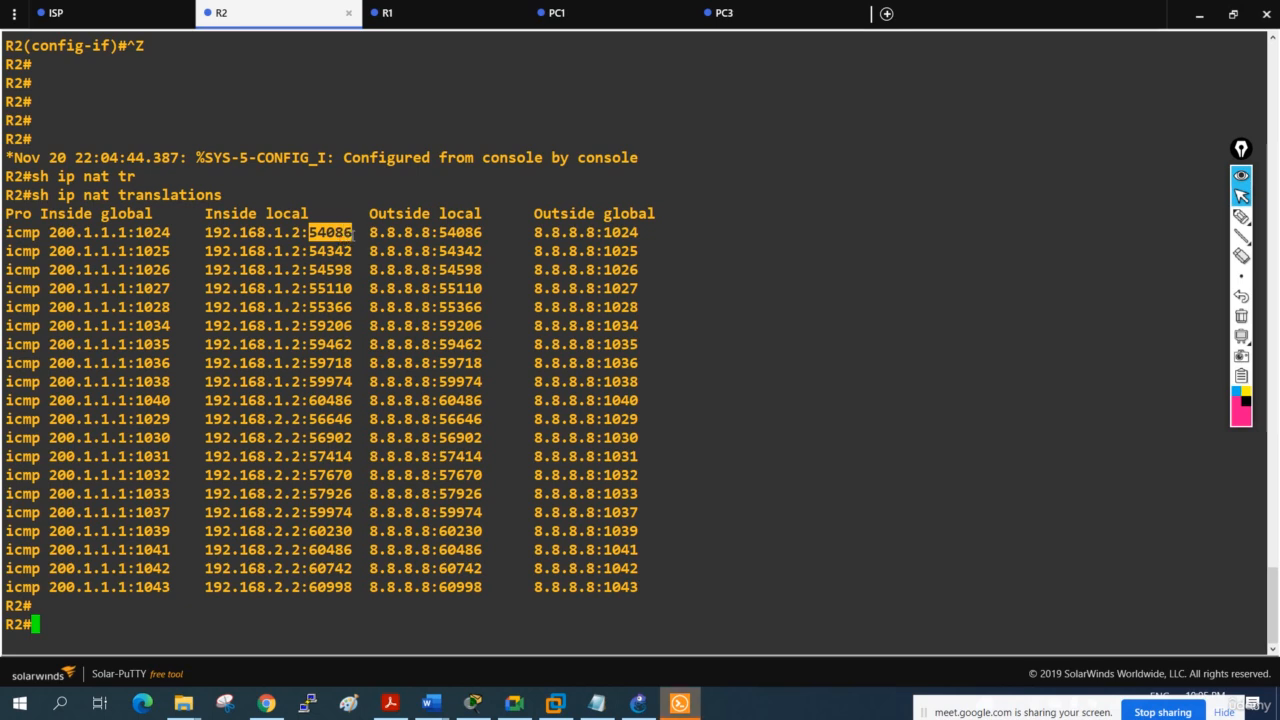
{"action": "left_click_drag", "start_coordinate": [346, 238], "coordinate": [206, 233]}
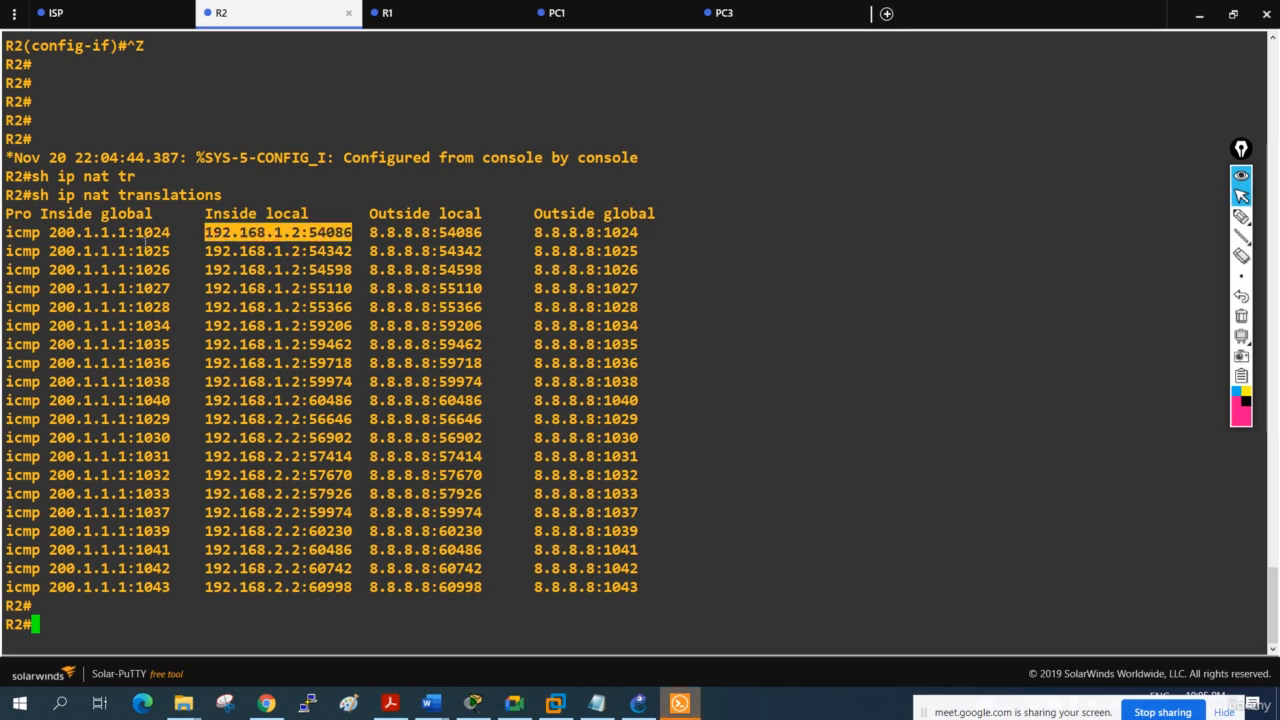
Highlight the inside global address and port of the first entry in R2's NAT translation table.
{"action": "left_click_drag", "start_coordinate": [49, 231], "coordinate": [121, 233]}
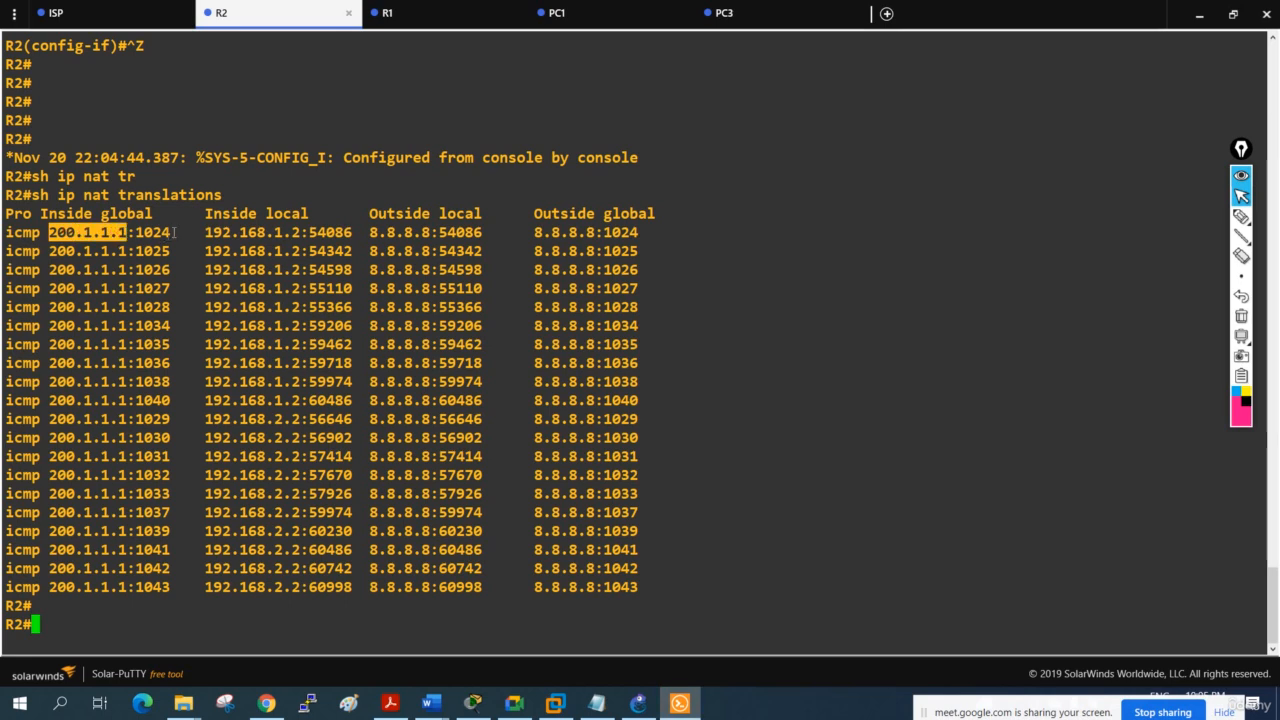
{"action": "left_click_drag", "start_coordinate": [174, 232], "coordinate": [145, 269]}
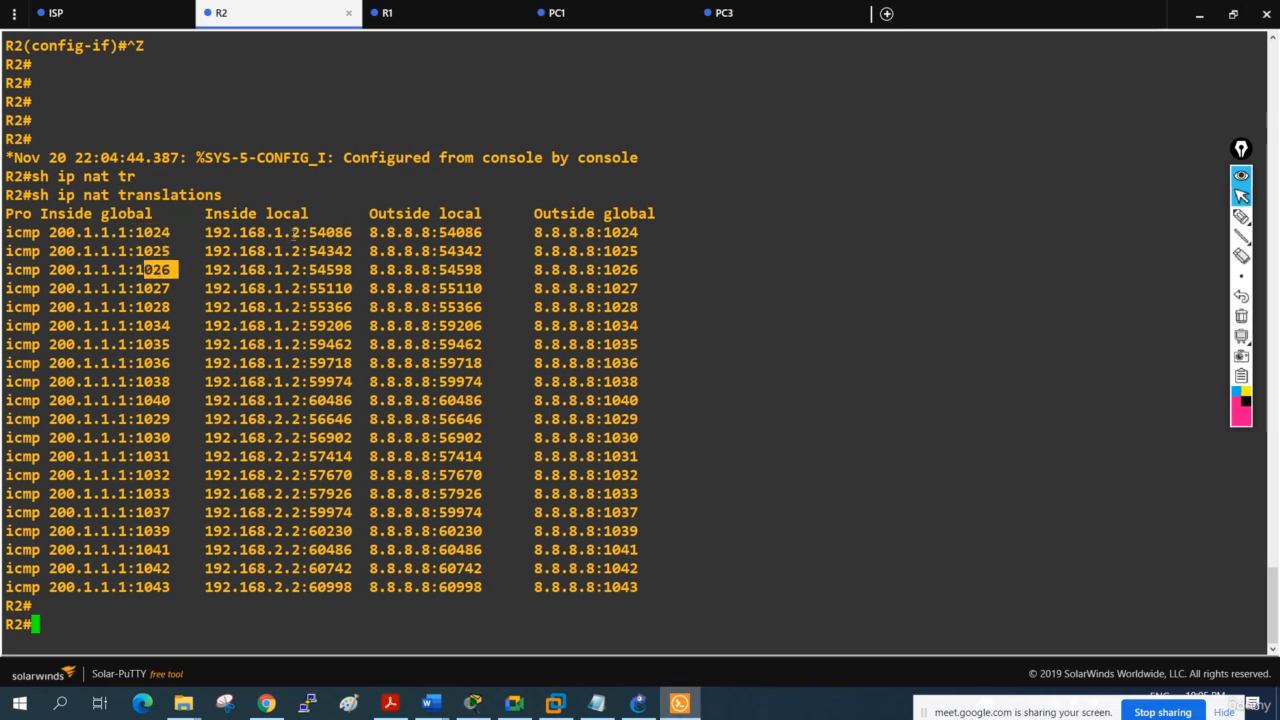
{"action": "left_click_drag", "start_coordinate": [358, 232], "coordinate": [50, 232]}
{"action": "left_click", "coordinate": [170, 233]}
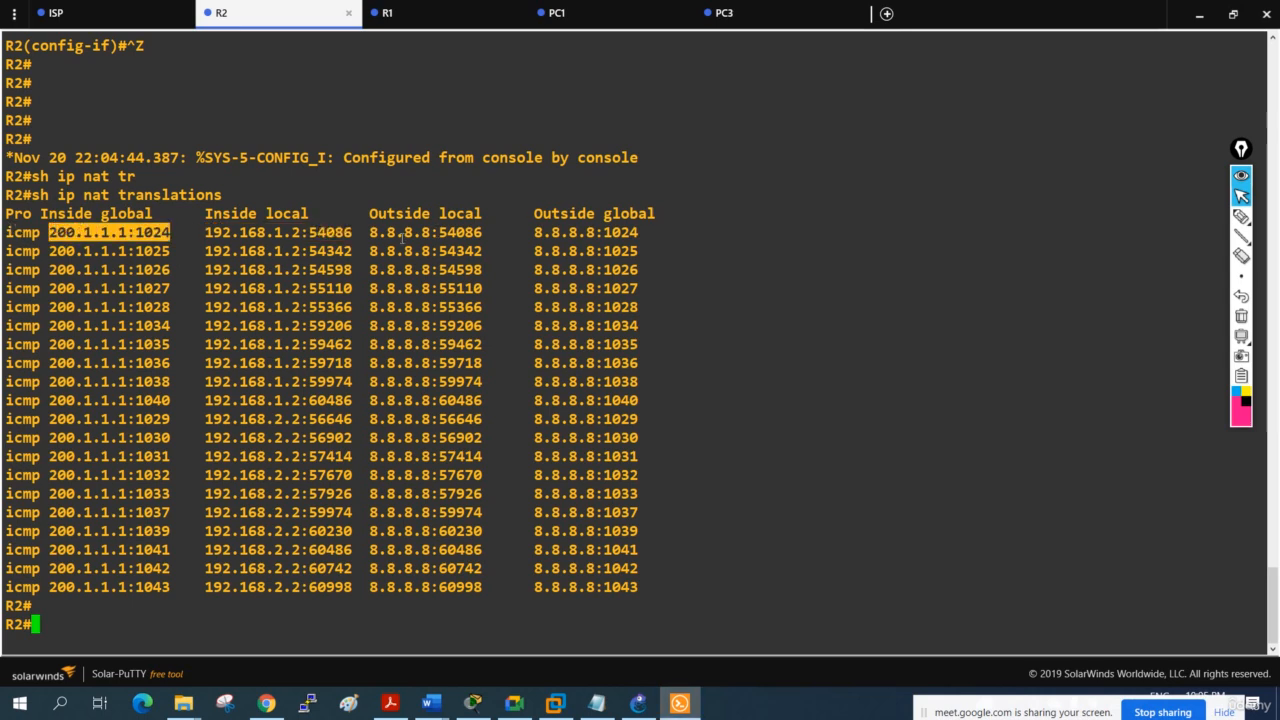
Highlight the first translation entry's outside local and outside global addresses and its inside local IP, and clear the selection.
{"action": "left_click_drag", "start_coordinate": [372, 232], "coordinate": [642, 232]}
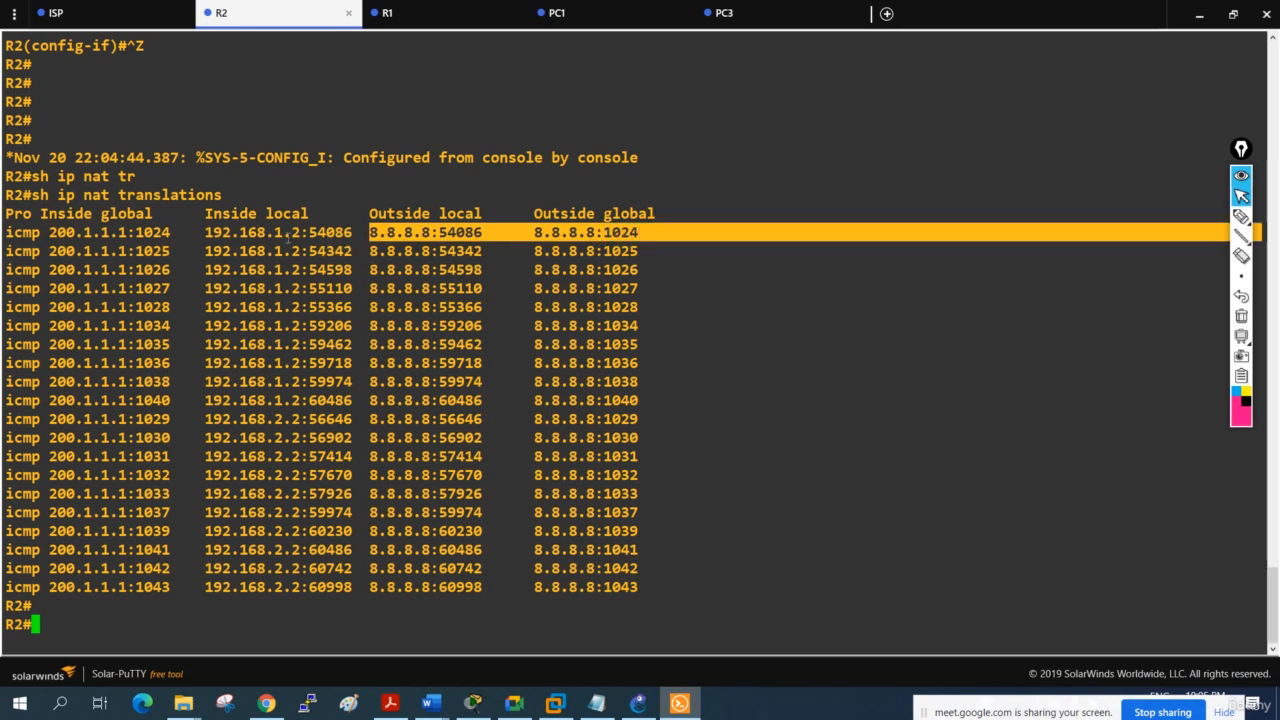
{"action": "left_click_drag", "start_coordinate": [300, 232], "coordinate": [206, 232]}
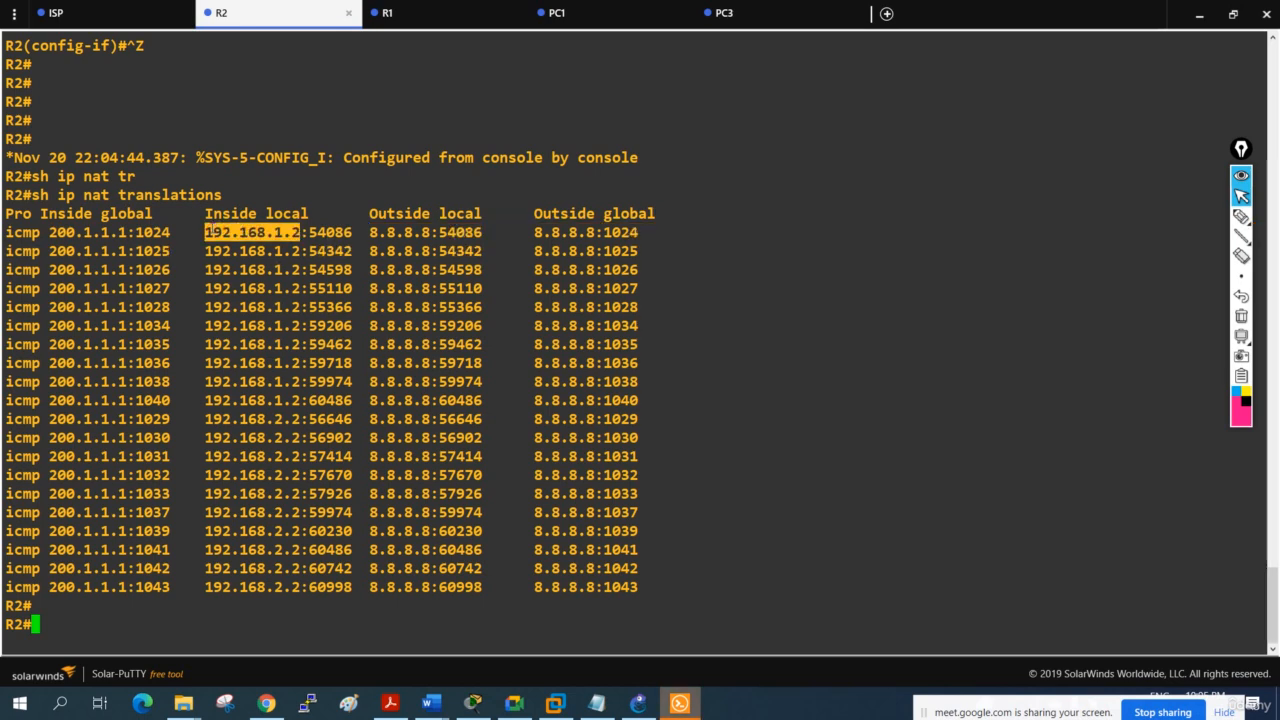
{"action": "left_click_drag", "start_coordinate": [657, 320], "coordinate": [144, 213]}
{"action": "left_click", "coordinate": [575, 408]}
{"action": "left_click_drag", "start_coordinate": [575, 408], "coordinate": [580, 425]}
{"action": "left_click", "coordinate": [580, 517]}
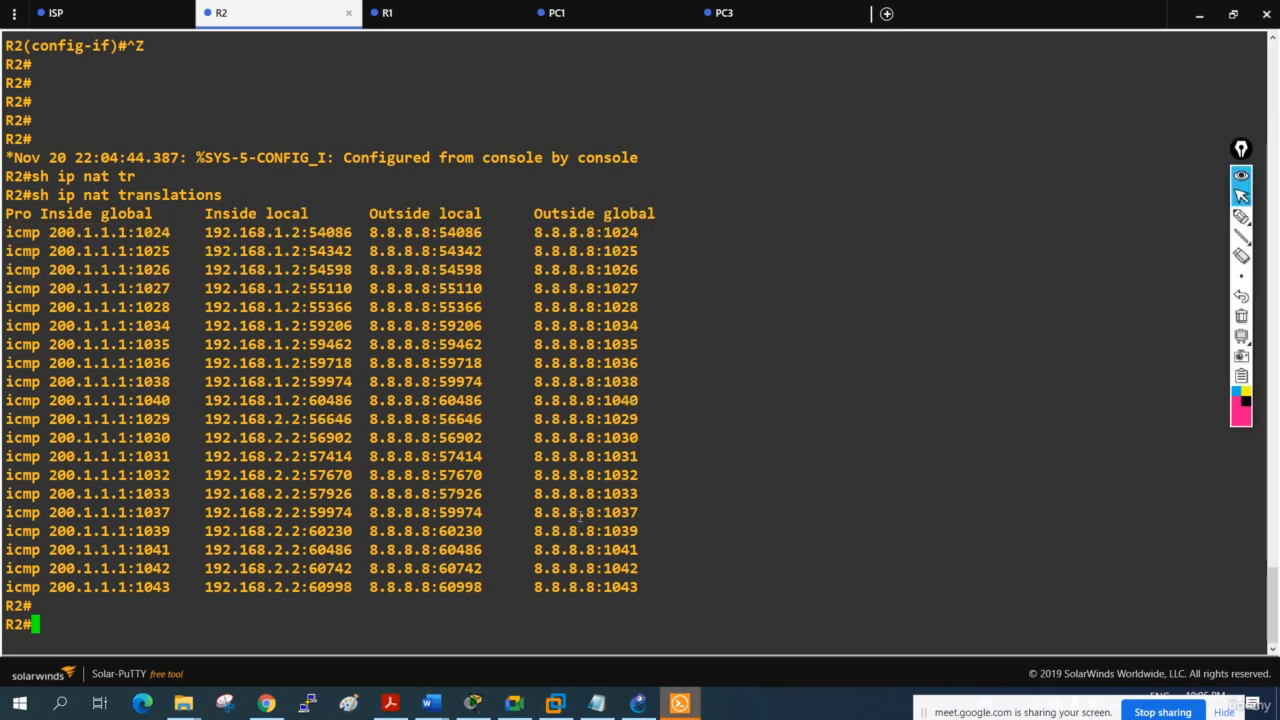
Rerun sh ip nat translations on R2 several times to watch the NAT entries age out.
{"action": "key", "text": "Up"}
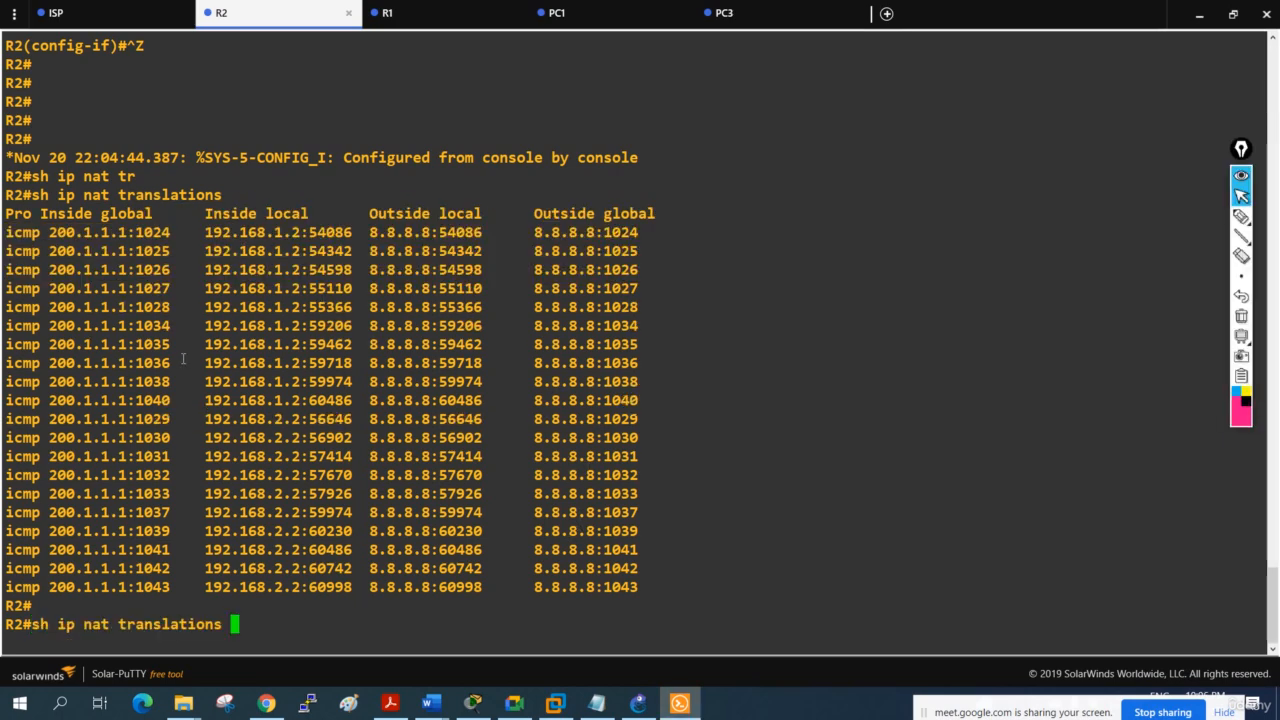
{"action": "key", "text": "Return"}
{"action": "key", "text": "Up"}
{"action": "key", "text": "Return"}
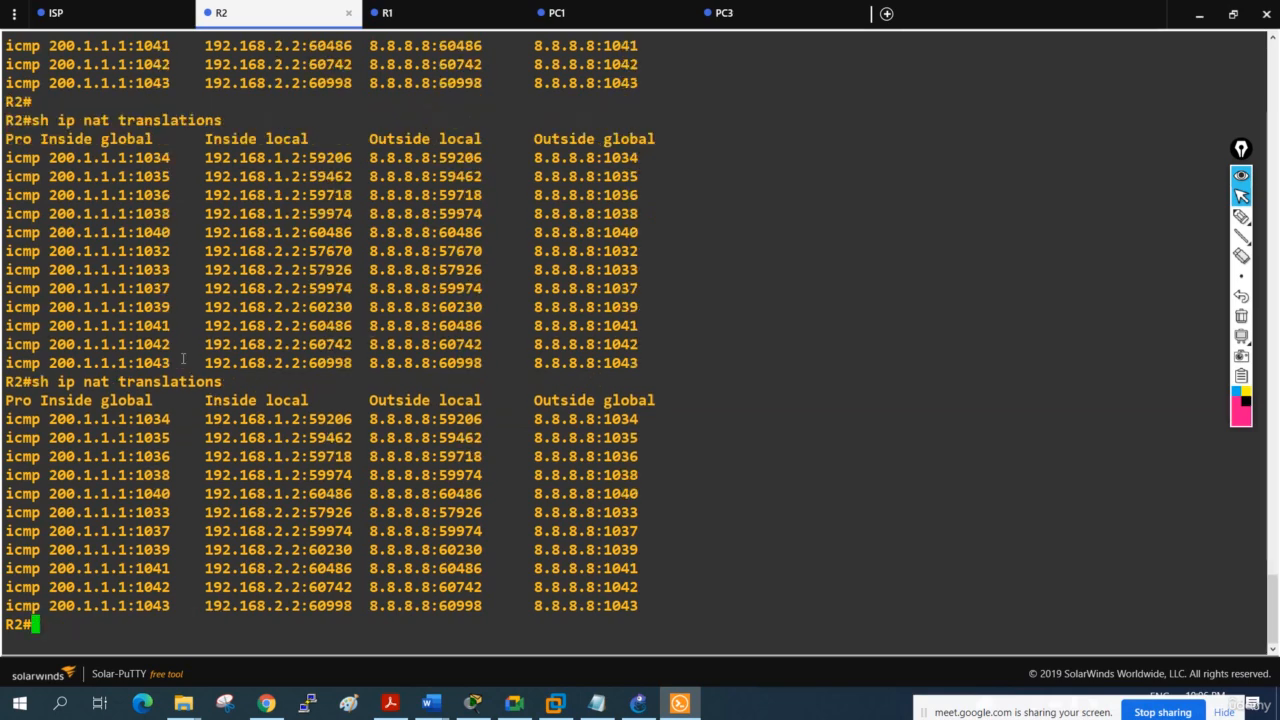
{"action": "key", "text": "Up"}
{"action": "key", "text": "Return"}
{"action": "key", "text": "Up"}
{"action": "key", "text": "Return"}
{"action": "key", "text": "Up"}
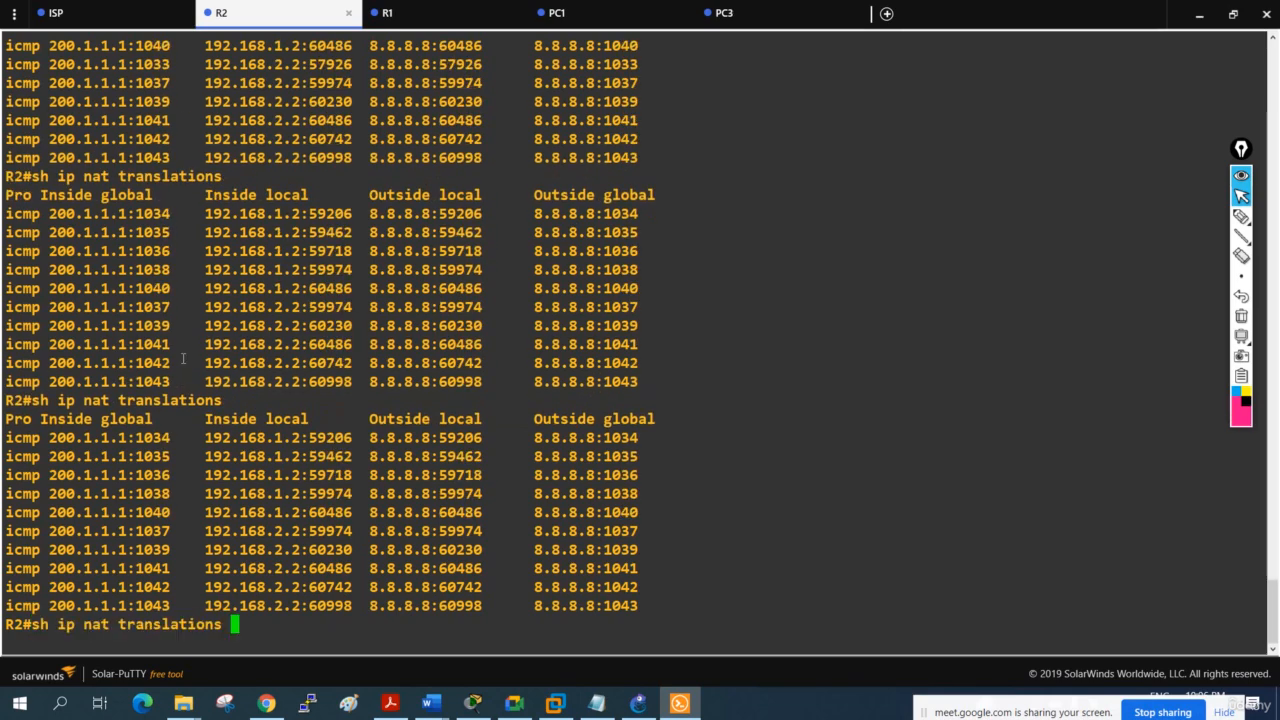
{"action": "key", "text": "Return"}
{"action": "key", "text": "Up"}
{"action": "key", "text": "Return"}
{"action": "key", "text": "Up"}
{"action": "key", "text": "Return"}
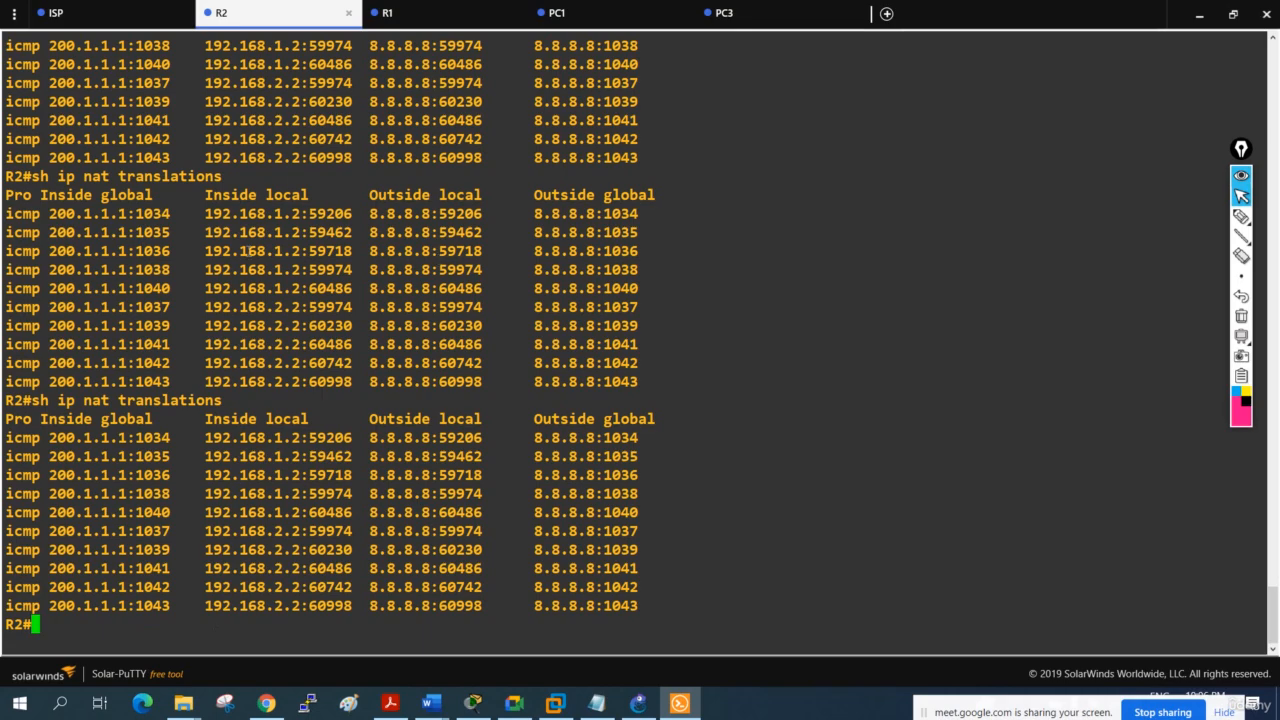
Minimize the console window and return to the access-list 1 lines in the PAT Lab.txt notes in Notepad.
{"action": "left_click", "coordinate": [1199, 14]}
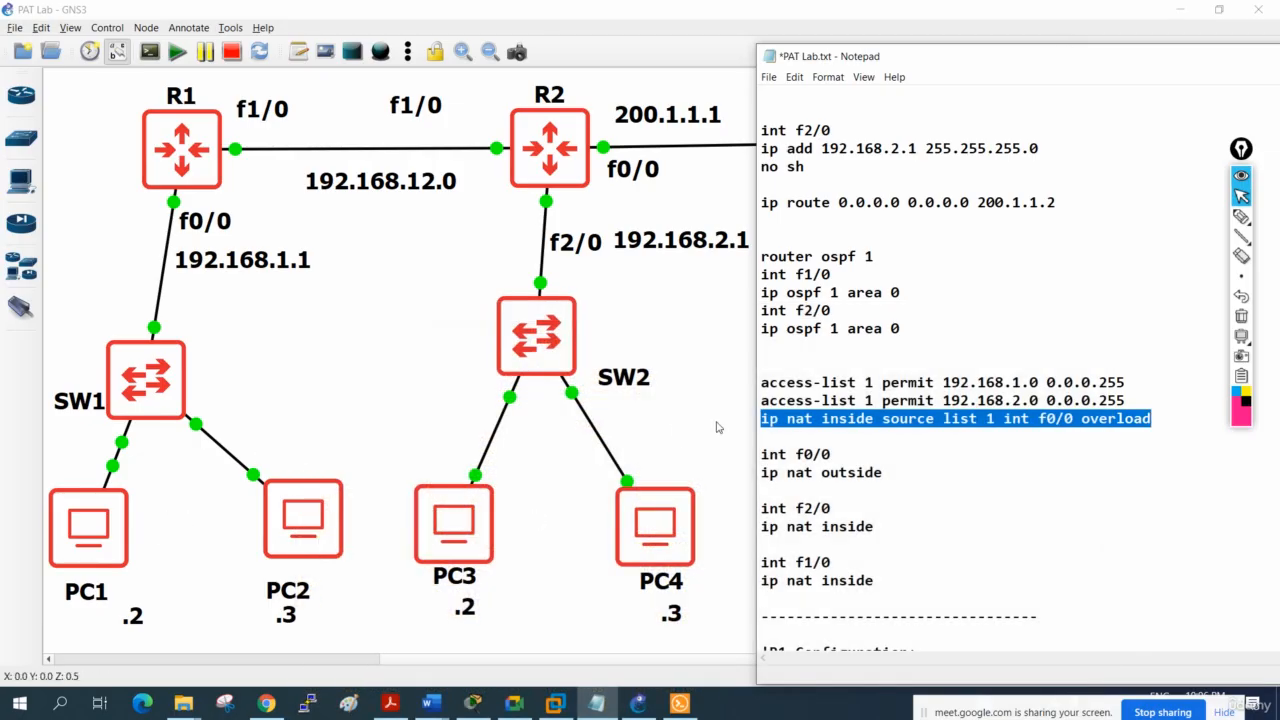
{"action": "left_click", "coordinate": [941, 400]}
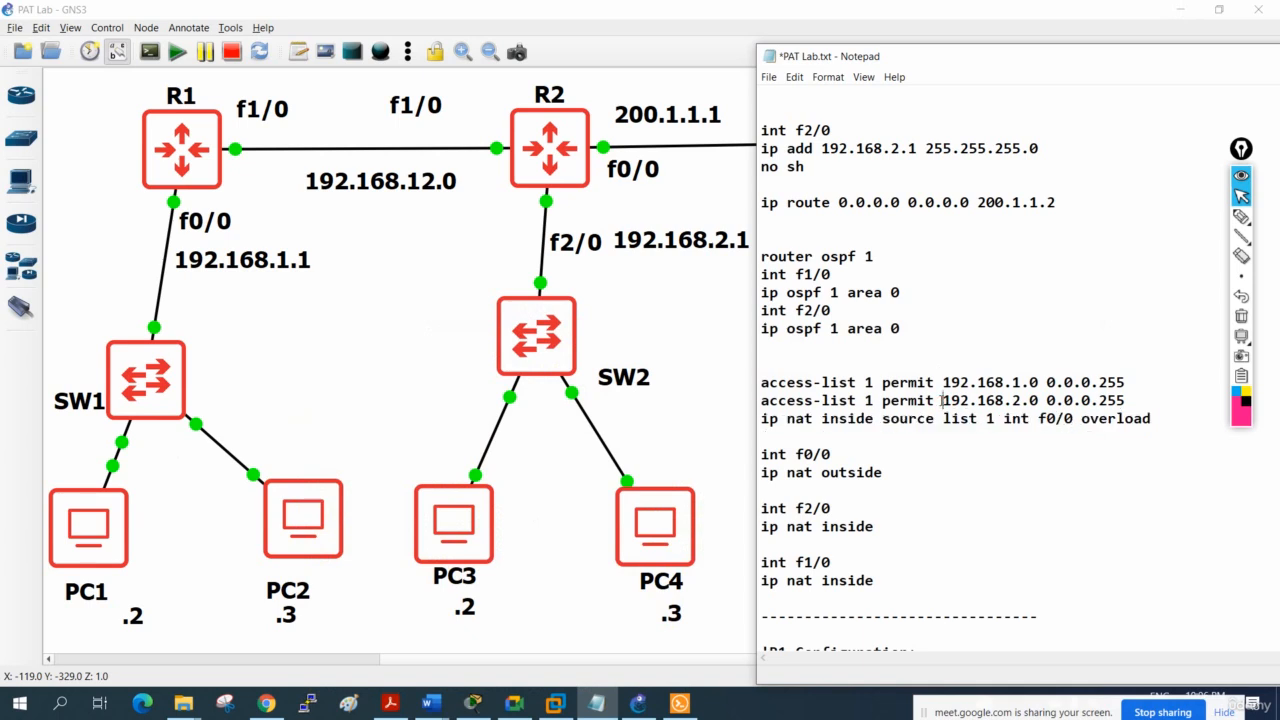